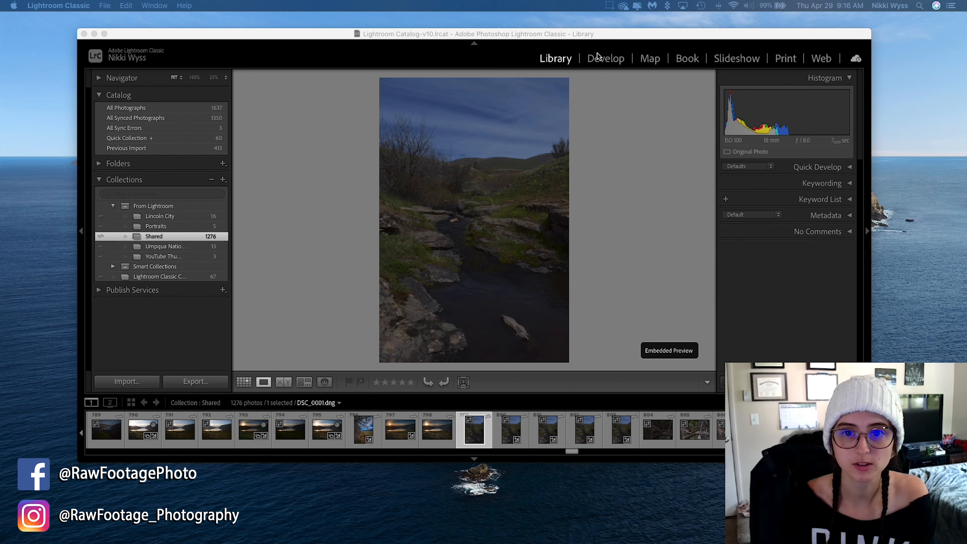
Step: Check in the Plug-in Manager that the Show Focus Points plug-in is installed and enabled, and close the manager
{"action": "left_click", "coordinate": [613, 135]}
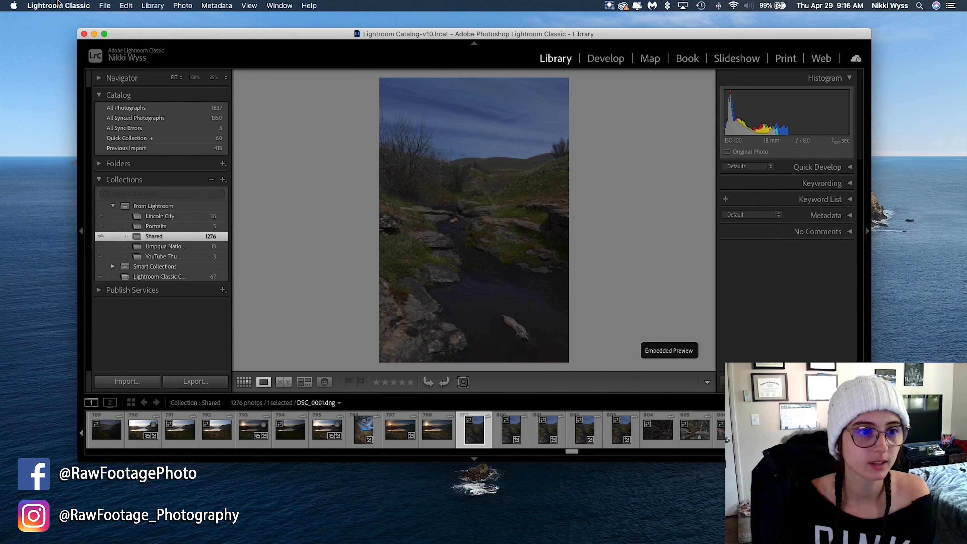
{"action": "left_click", "coordinate": [154, 6]}
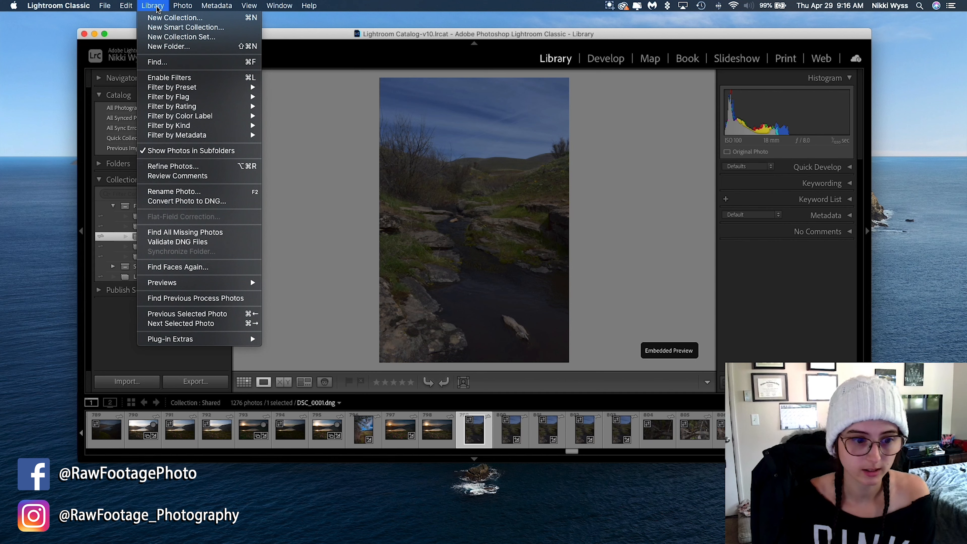
{"action": "mouse_move", "coordinate": [187, 338]}
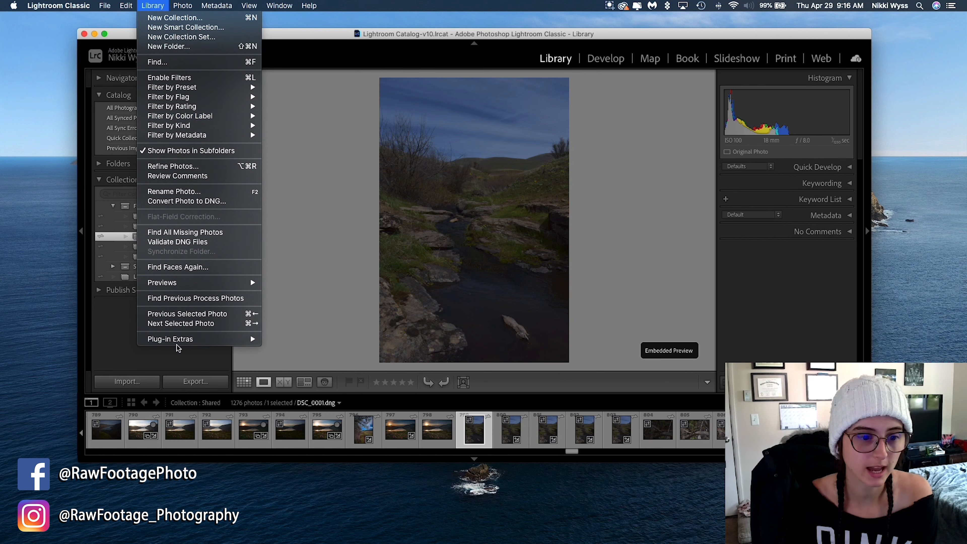
{"action": "mouse_move", "coordinate": [108, 6]}
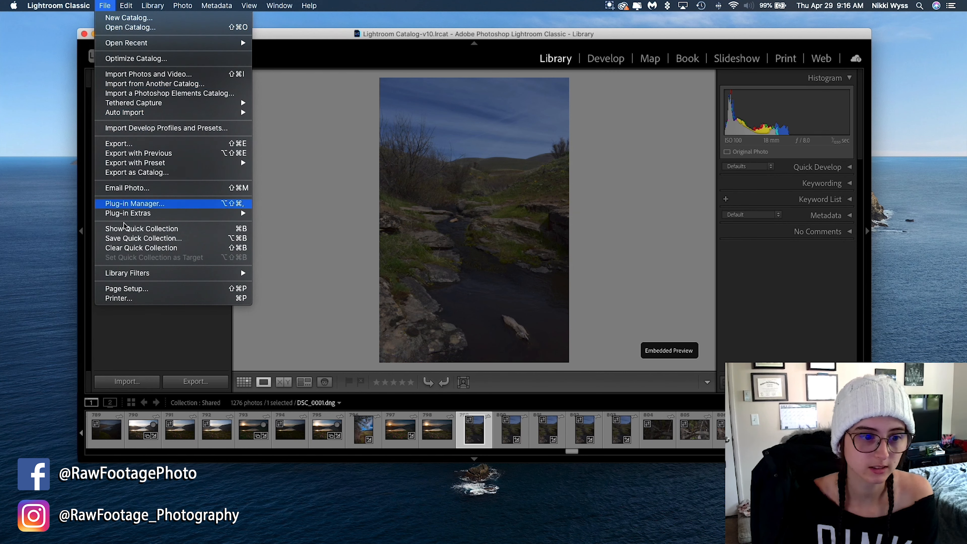
{"action": "left_click", "coordinate": [137, 203]}
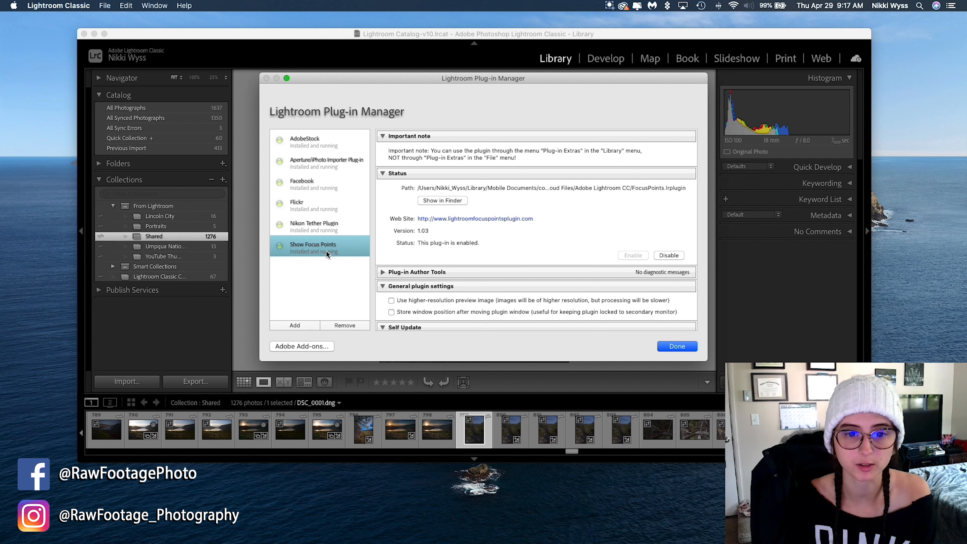
{"action": "left_click", "coordinate": [679, 347]}
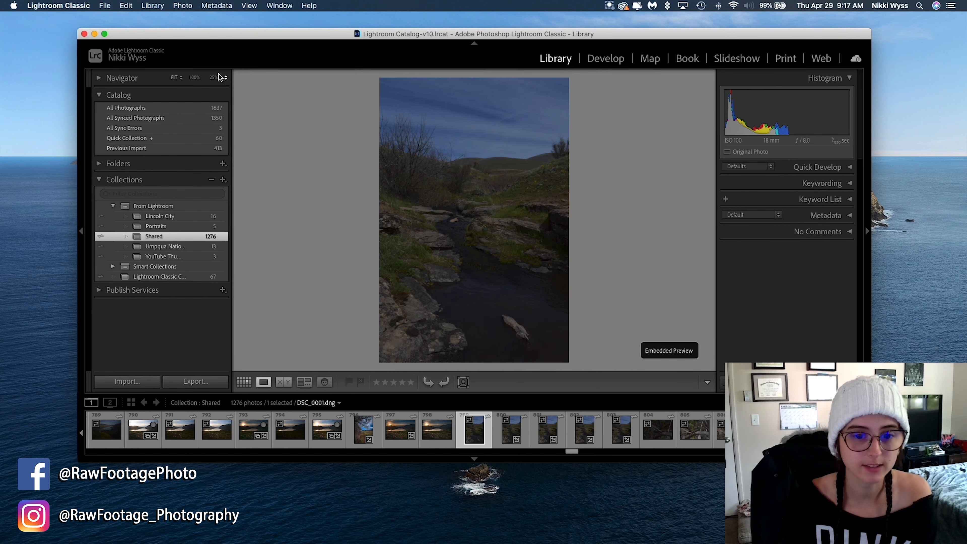
Step: Run the Show Focus Points plug-in on DSC_0001.dng and move its window clear of the filmstrip
{"action": "left_click", "coordinate": [153, 5]}
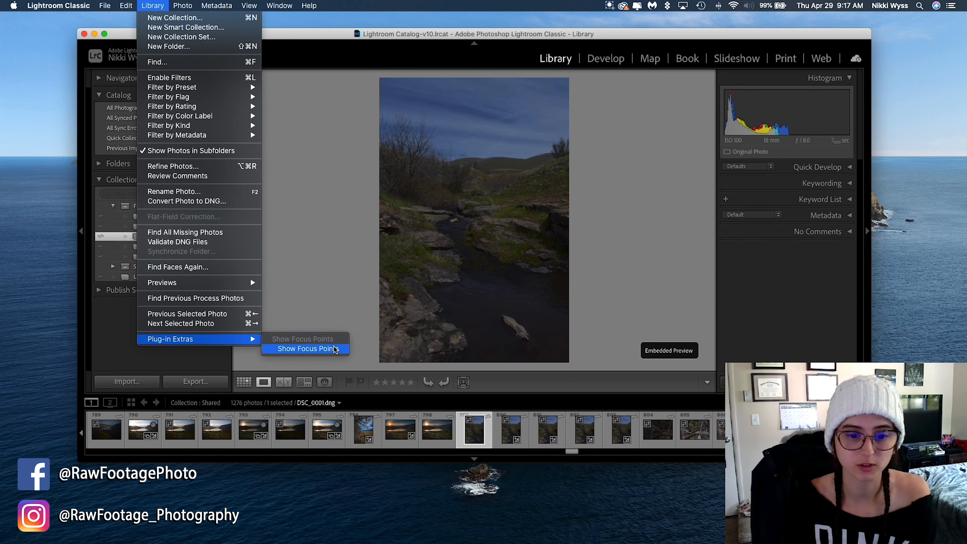
{"action": "left_click", "coordinate": [340, 350]}
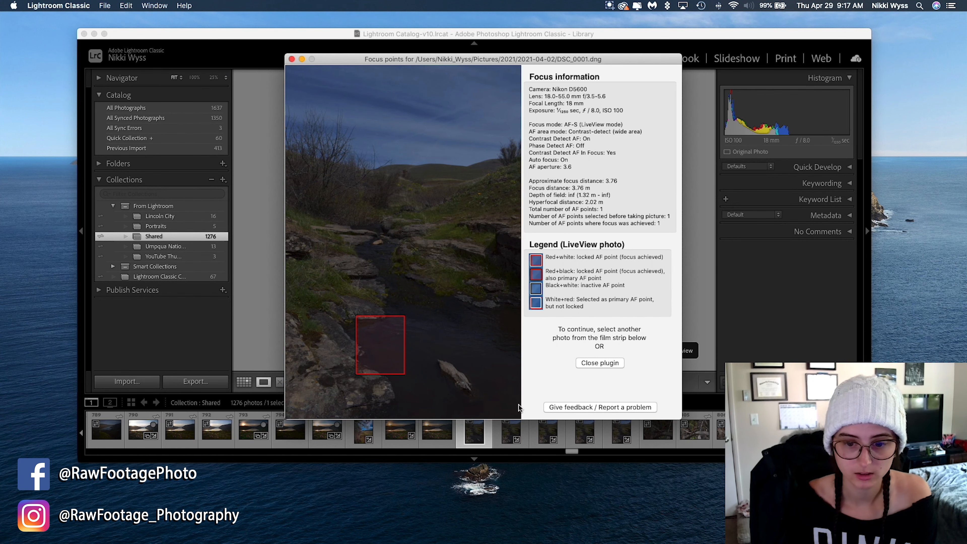
{"action": "left_click_drag", "start_coordinate": [450, 66], "coordinate": [452, 39]}
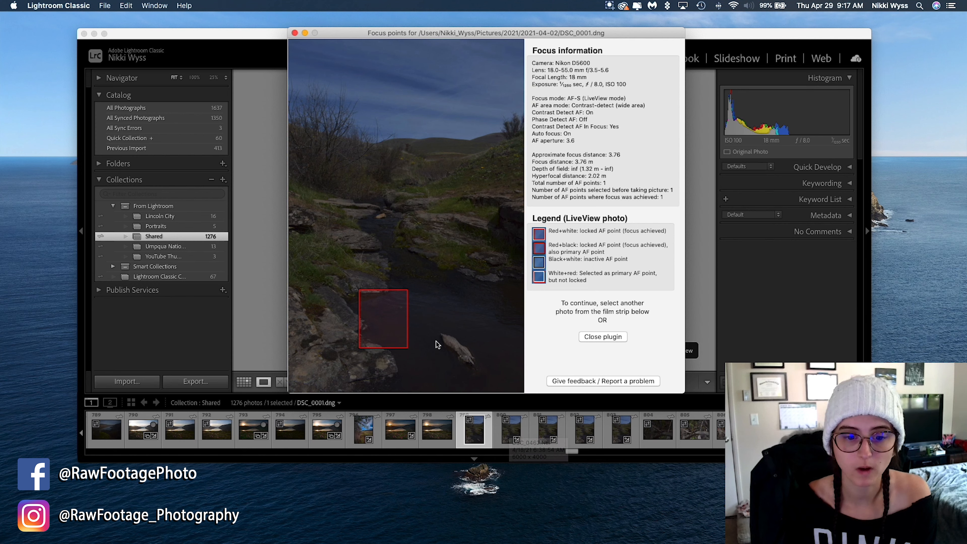
Step: Inspect the focus points of DSC_0002, DSC_0003 and DSC_0004 one after another with the plug-in
{"action": "left_click", "coordinate": [516, 429]}
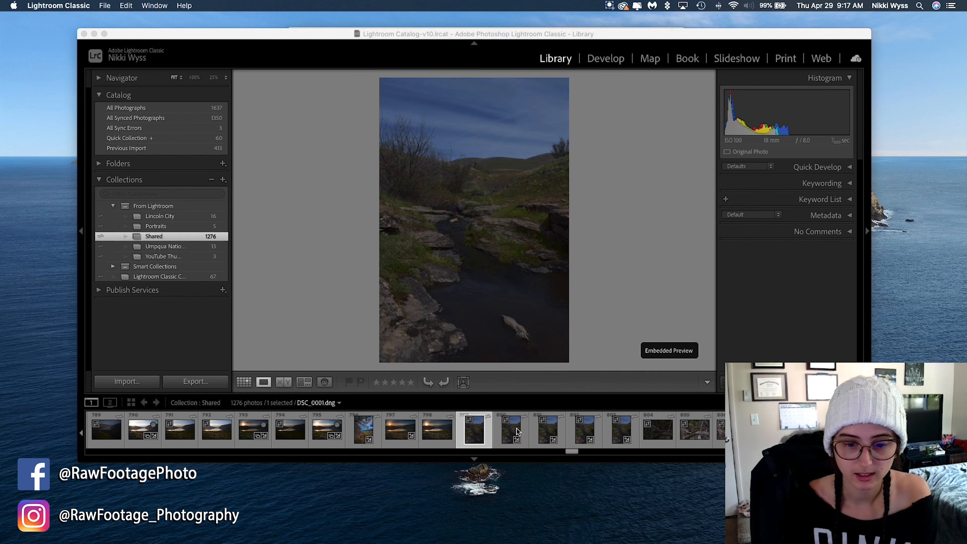
{"action": "left_click", "coordinate": [517, 428]}
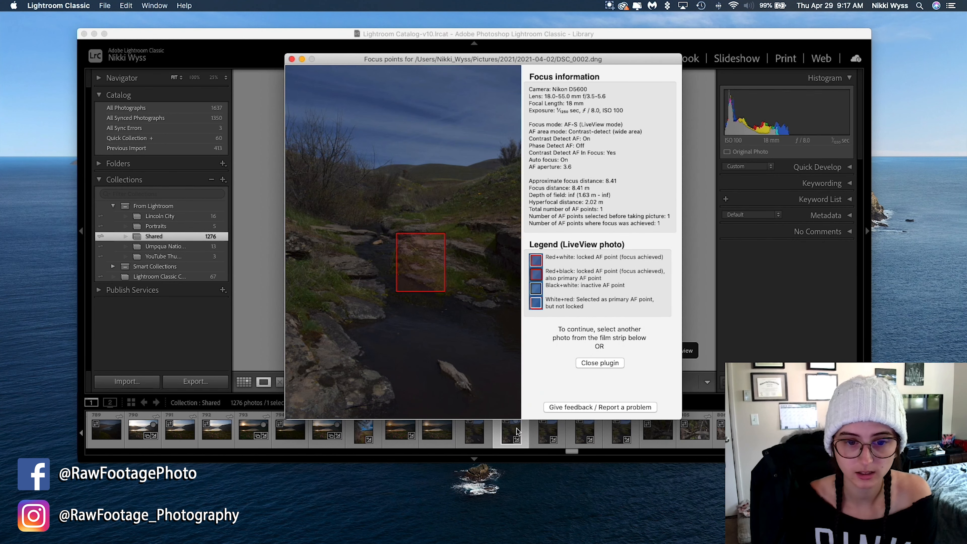
{"action": "left_click", "coordinate": [546, 433]}
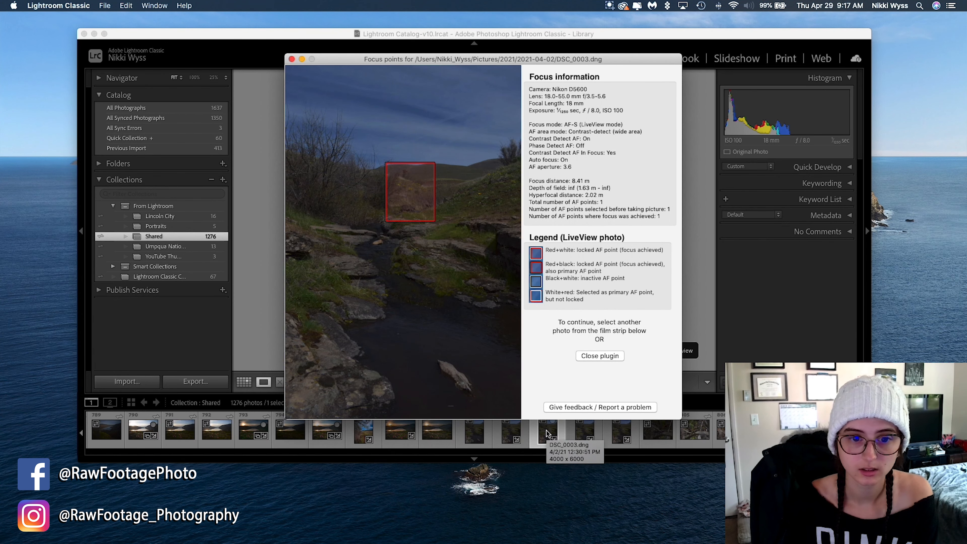
{"action": "left_click", "coordinate": [585, 433]}
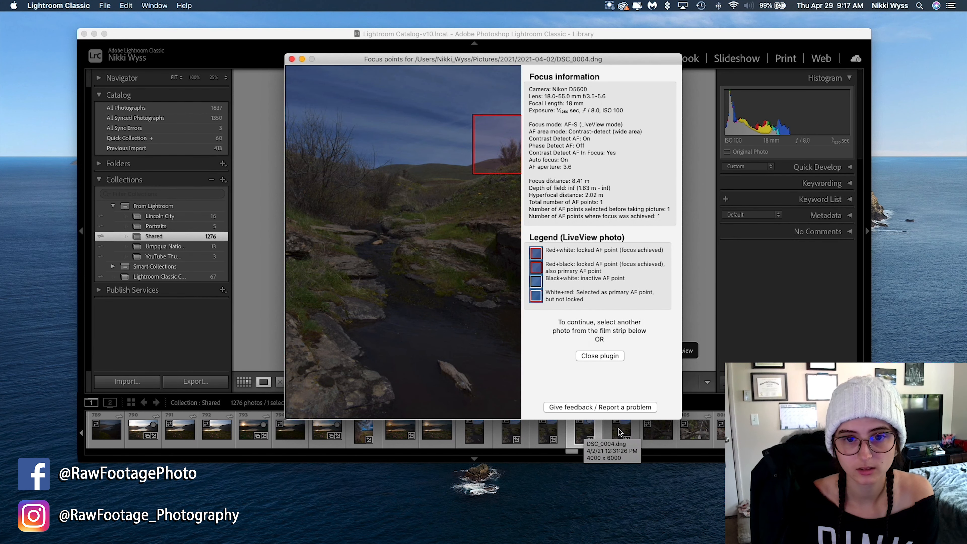
Step: Step back through the photos to DSC_0001 and add DSC_0001 and DSC_0002 to the Quick Collection
{"action": "left_click", "coordinate": [548, 432]}
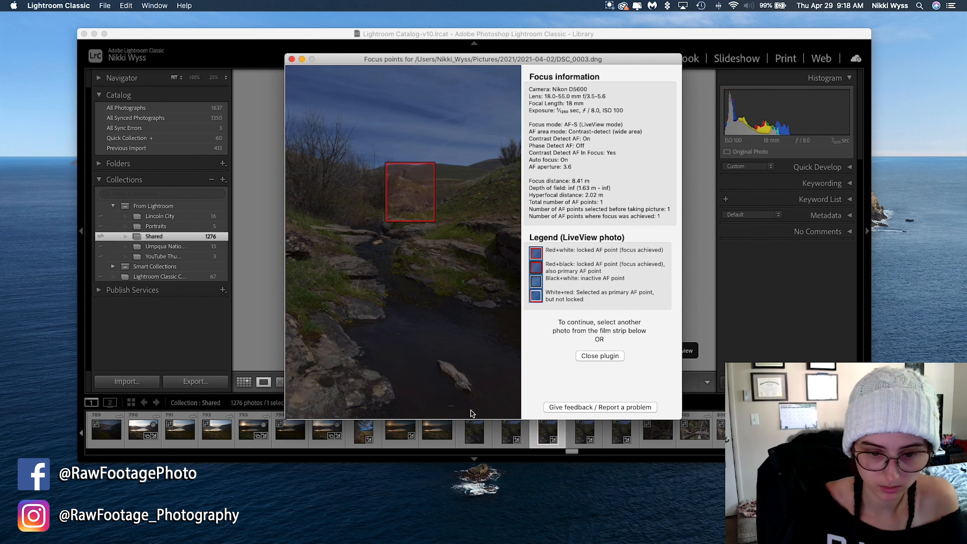
{"action": "left_click", "coordinate": [474, 432]}
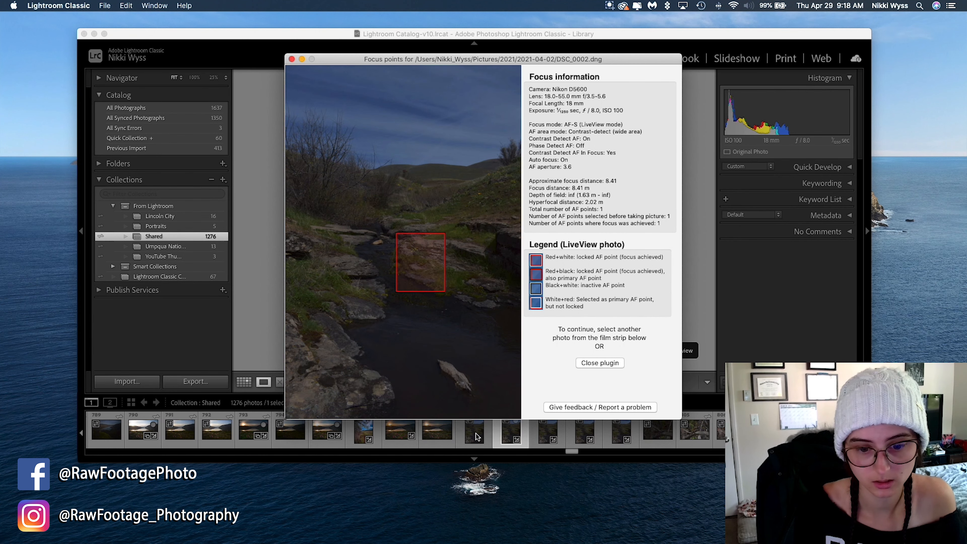
{"action": "left_click", "coordinate": [478, 435]}
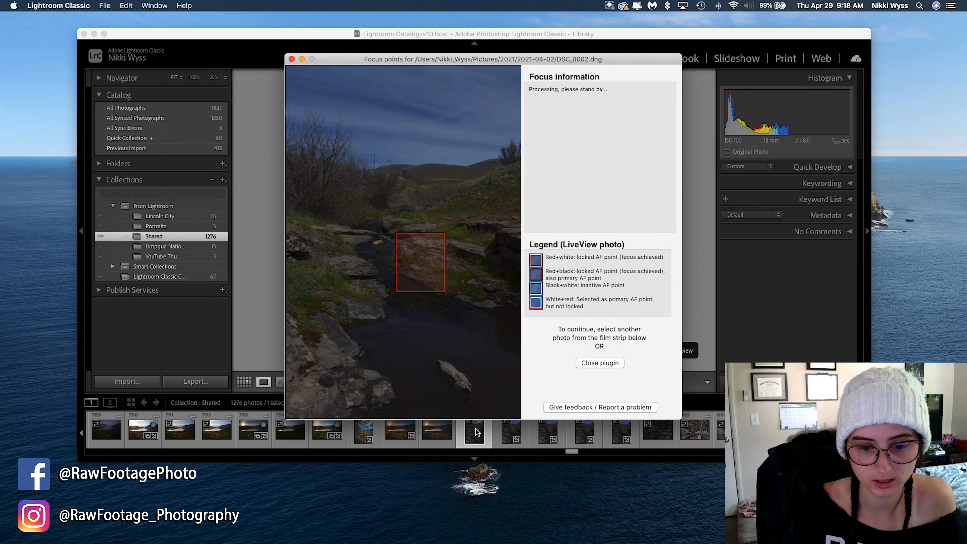
{"action": "left_click", "coordinate": [480, 424]}
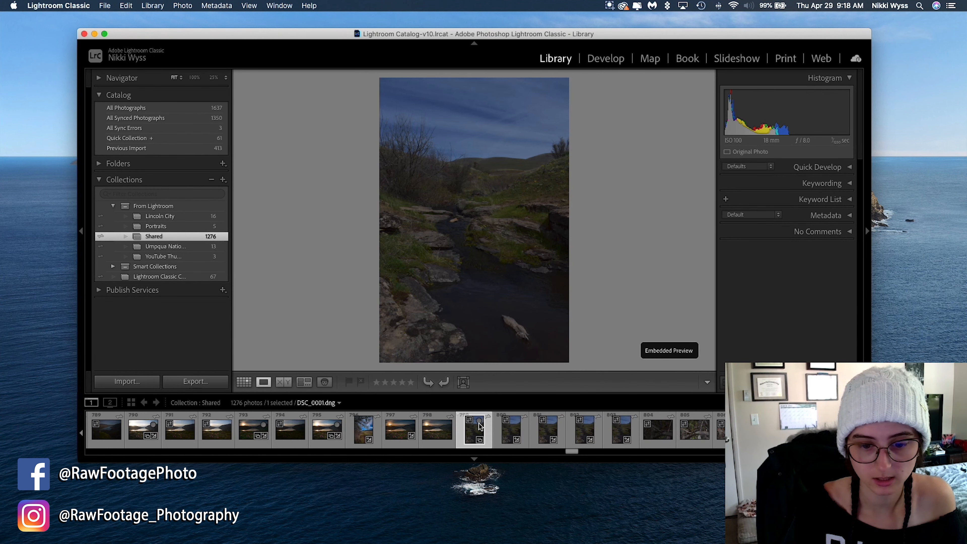
{"action": "left_click", "coordinate": [509, 434]}
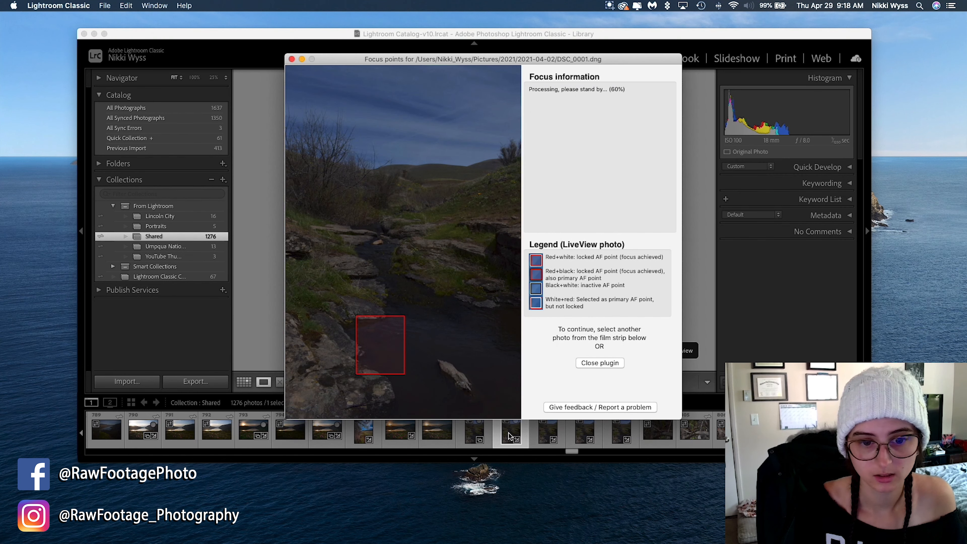
Step: Check the focus points of DSC_0003 to DSC_0005, add DSC_0005 to the Quick Collection, and close the plug-in
{"action": "left_click", "coordinate": [545, 433]}
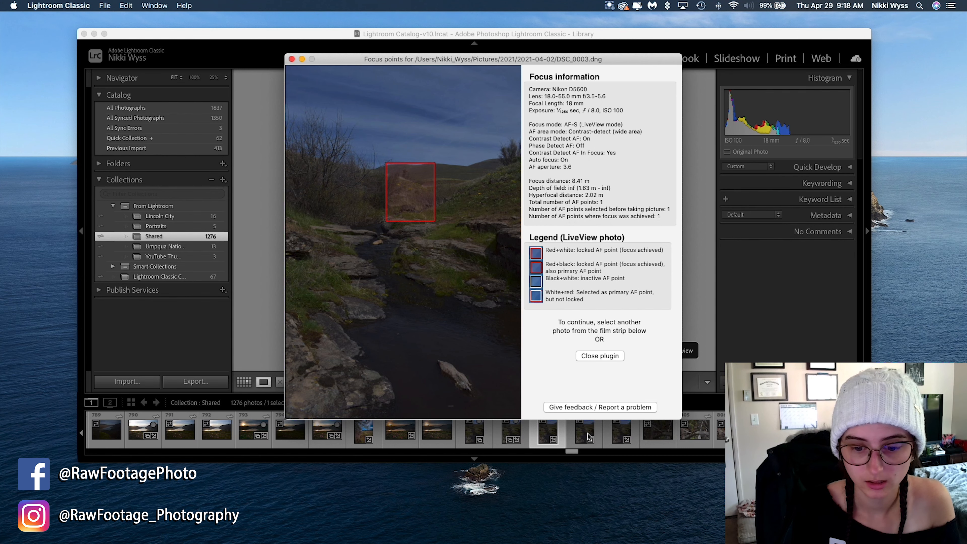
{"action": "left_click", "coordinate": [580, 435]}
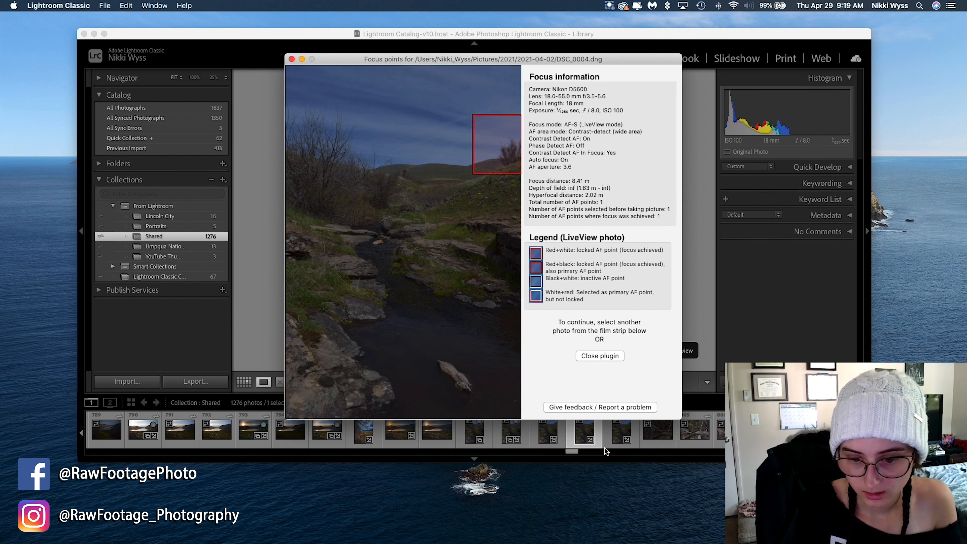
{"action": "left_click", "coordinate": [618, 434]}
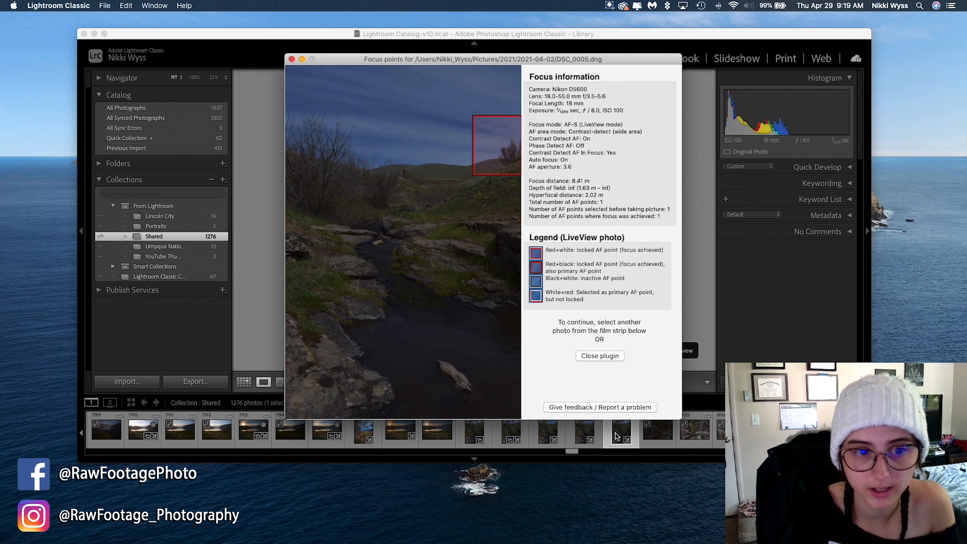
{"action": "left_click", "coordinate": [626, 422]}
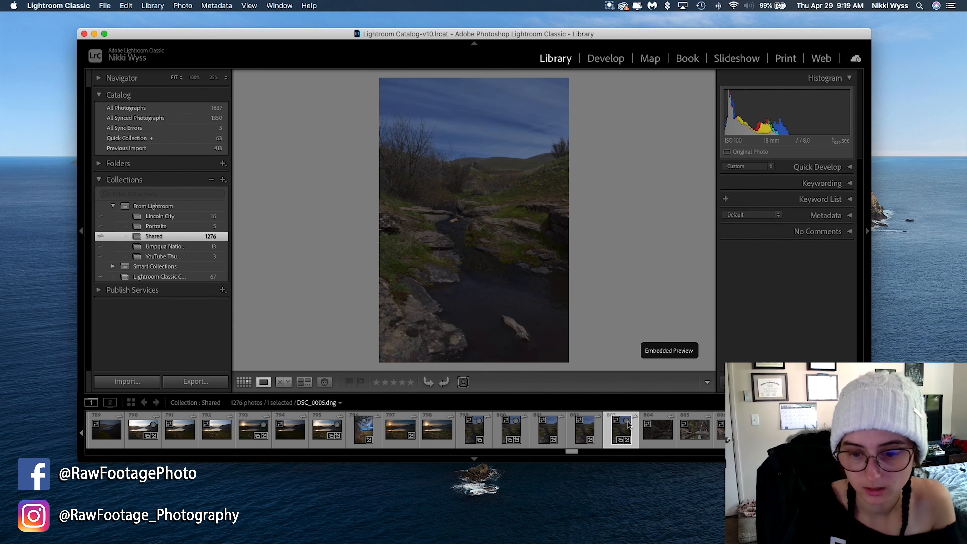
{"action": "left_click", "coordinate": [583, 424]}
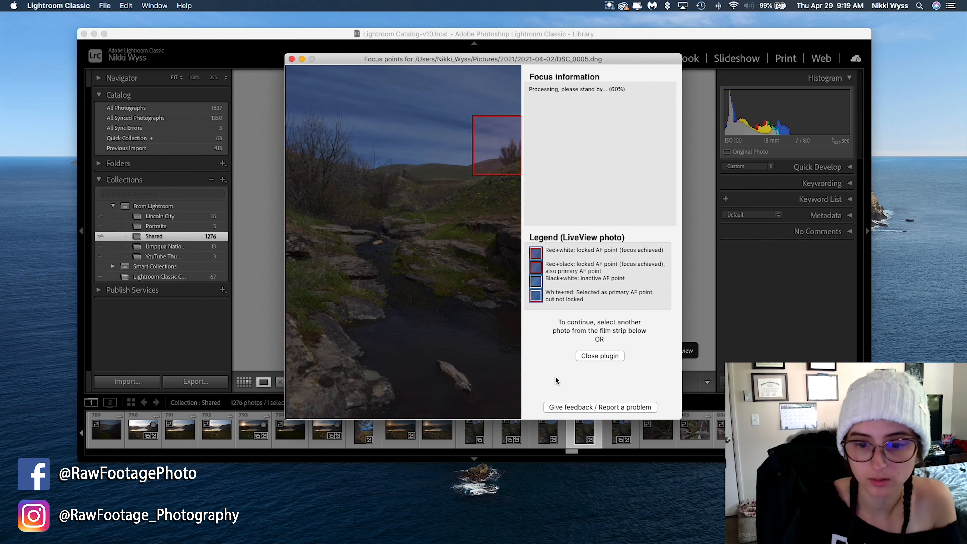
{"action": "left_click", "coordinate": [600, 358]}
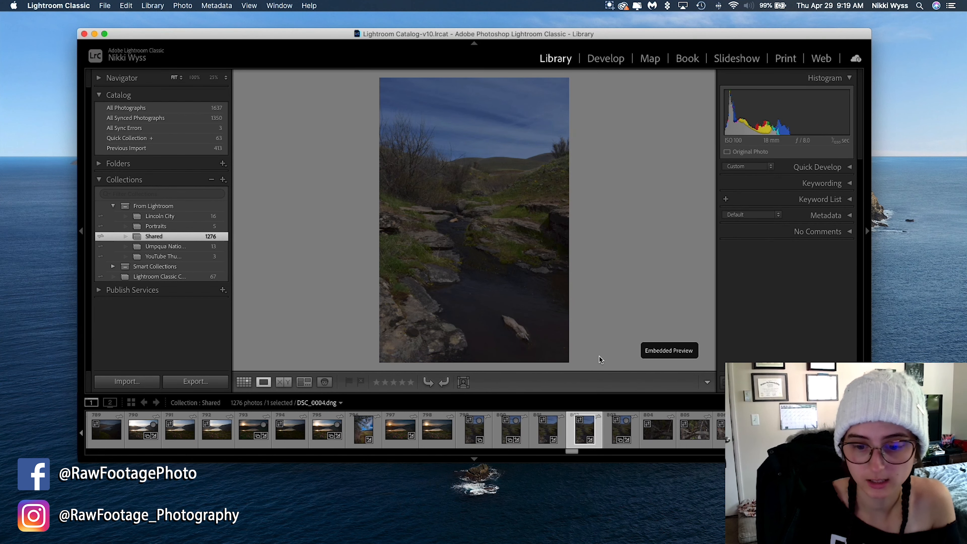
Step: Develop DSC_0001.dng with Shadows at +100, Whites at +35 and Blacks at +100
{"action": "left_click", "coordinate": [475, 429]}
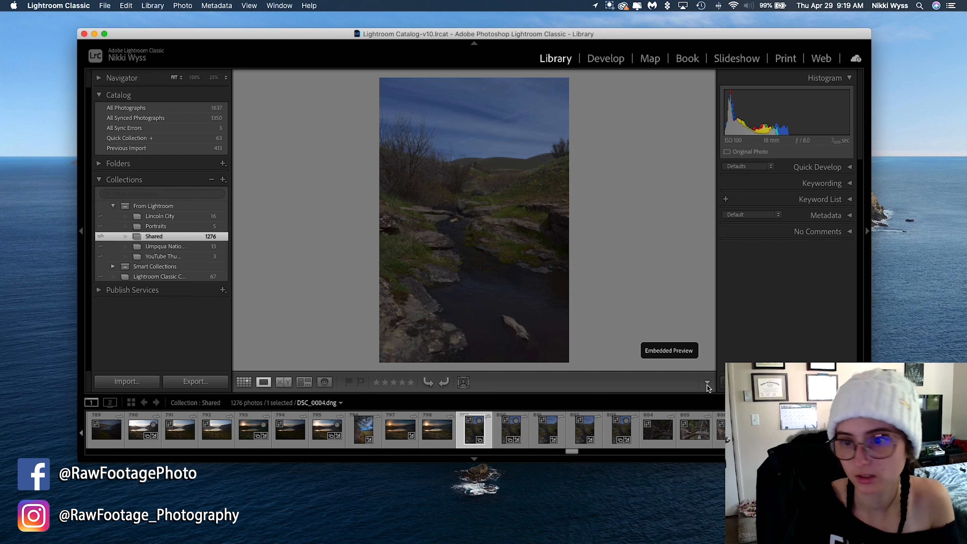
{"action": "left_click", "coordinate": [598, 65]}
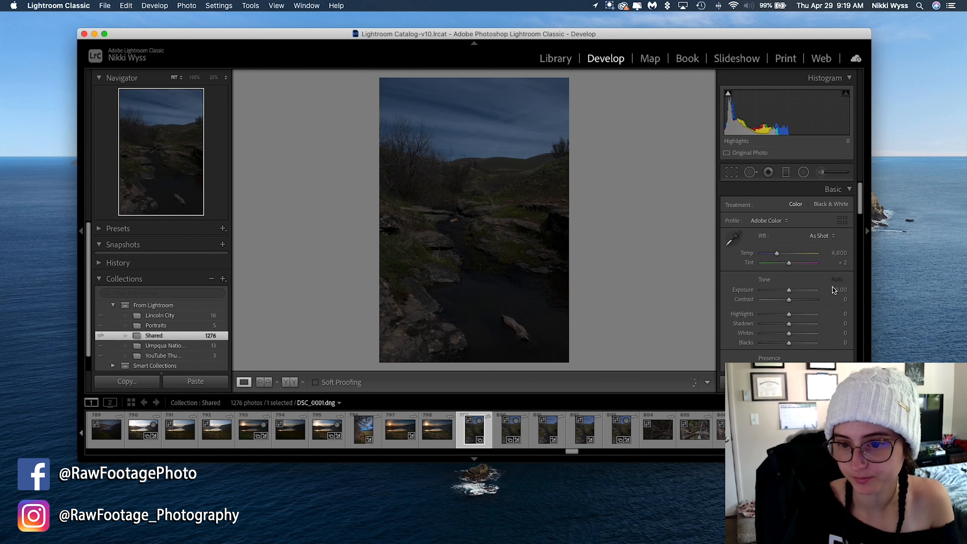
{"action": "left_click_drag", "start_coordinate": [789, 324], "coordinate": [837, 323]}
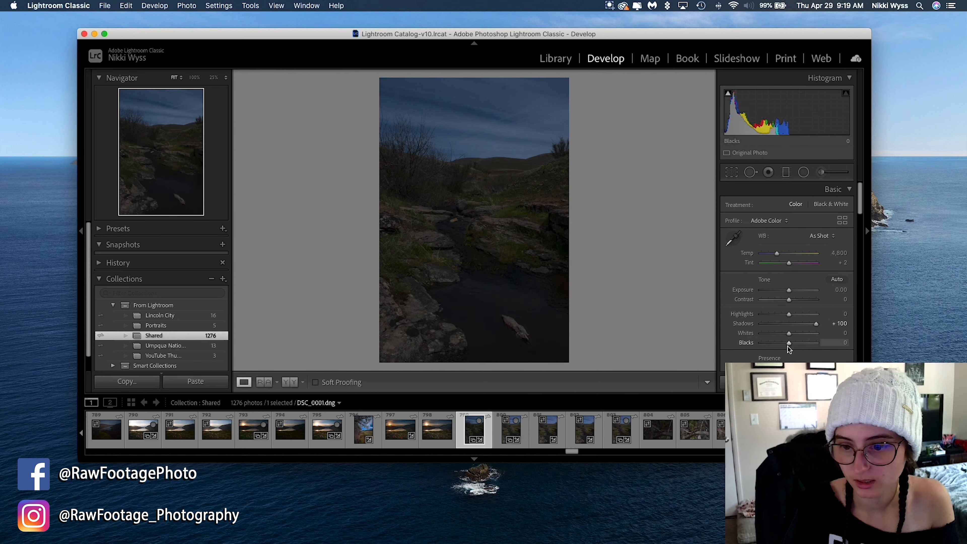
{"action": "left_click_drag", "start_coordinate": [789, 334], "coordinate": [823, 346]}
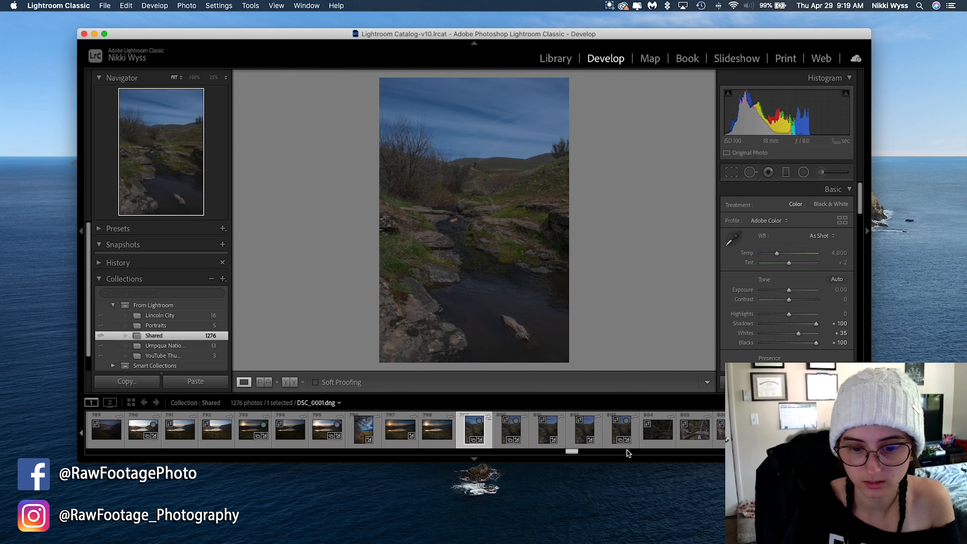
Step: Set DSC_0002.dng to Shadows +100, Whites +35 and Blacks +80, matching its brightness against DSC_0001
{"action": "left_click", "coordinate": [513, 434]}
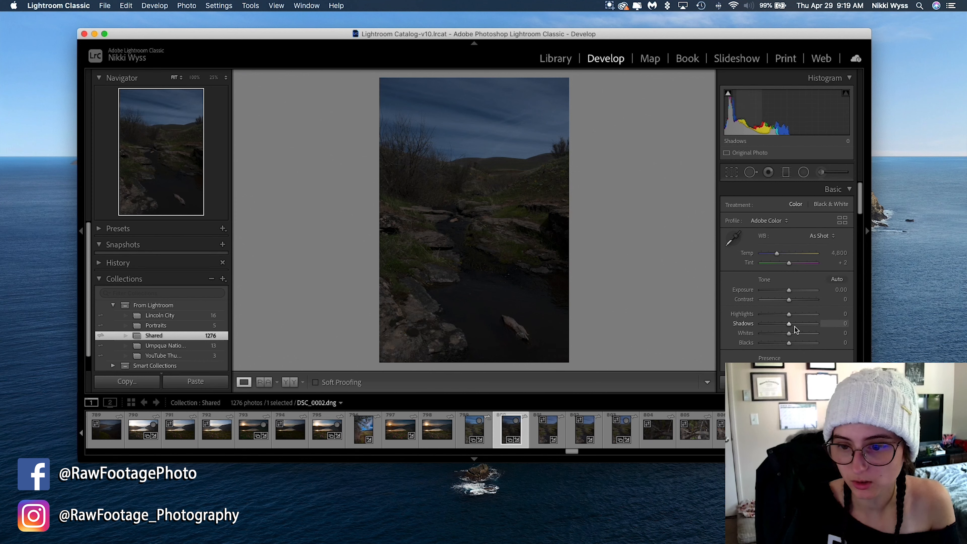
{"action": "left_click_drag", "start_coordinate": [789, 324], "coordinate": [819, 345]}
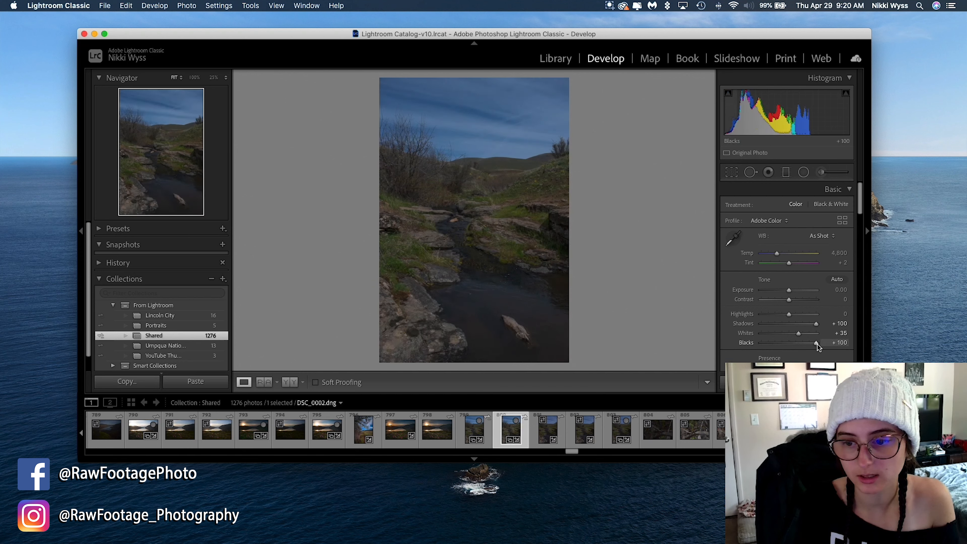
{"action": "scroll", "coordinate": [815, 339], "scroll_direction": "down", "scroll_amount": 1}
{"action": "left_click_drag", "start_coordinate": [817, 344], "coordinate": [810, 345]}
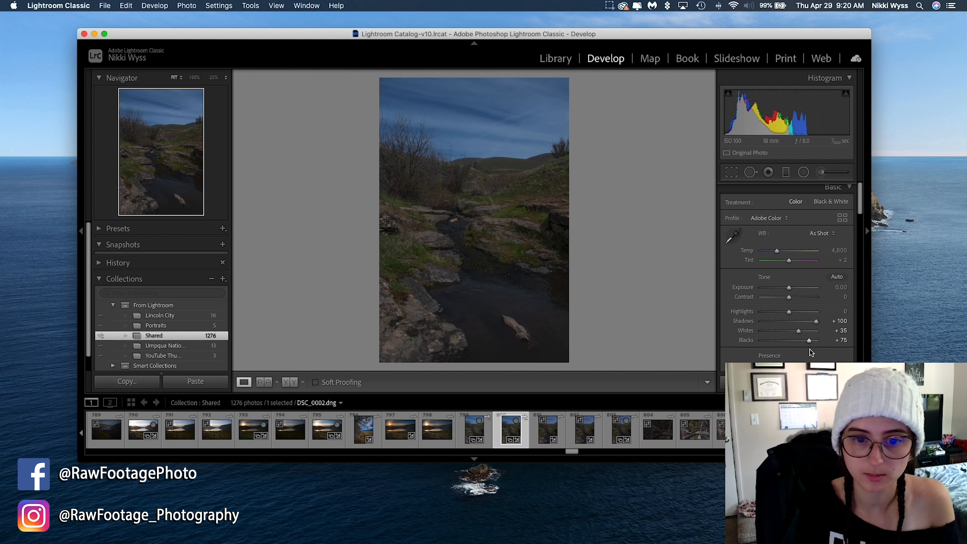
{"action": "left_click", "coordinate": [476, 434]}
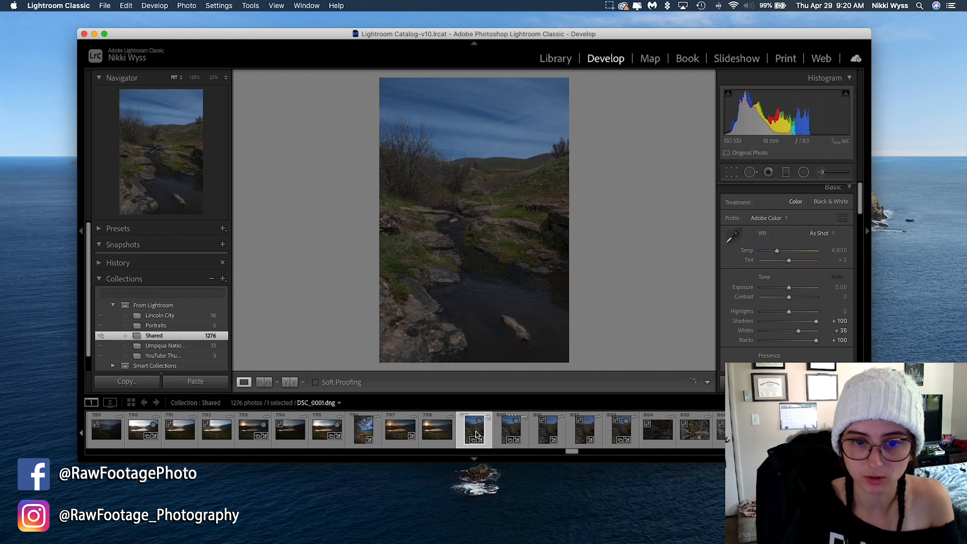
{"action": "left_click", "coordinate": [511, 432]}
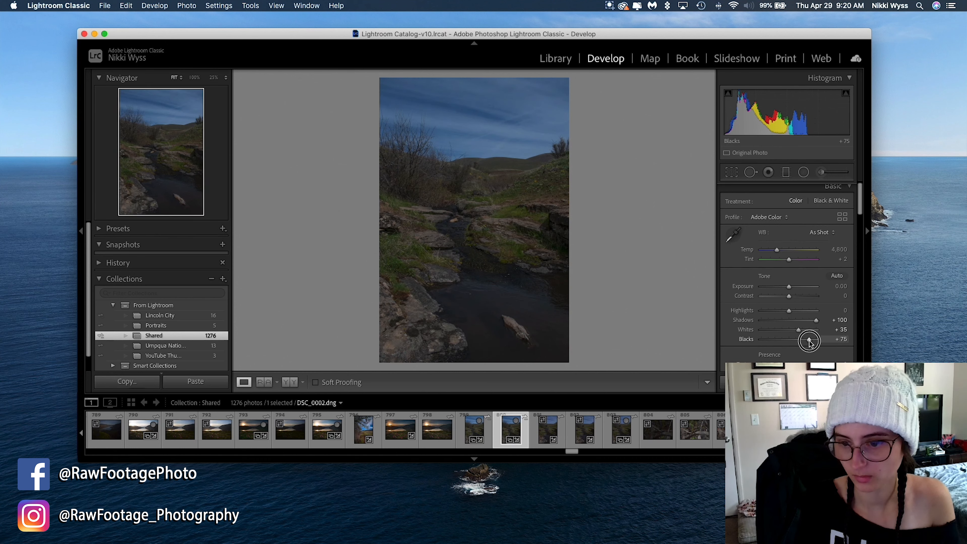
{"action": "left_click_drag", "start_coordinate": [810, 341], "coordinate": [812, 342]}
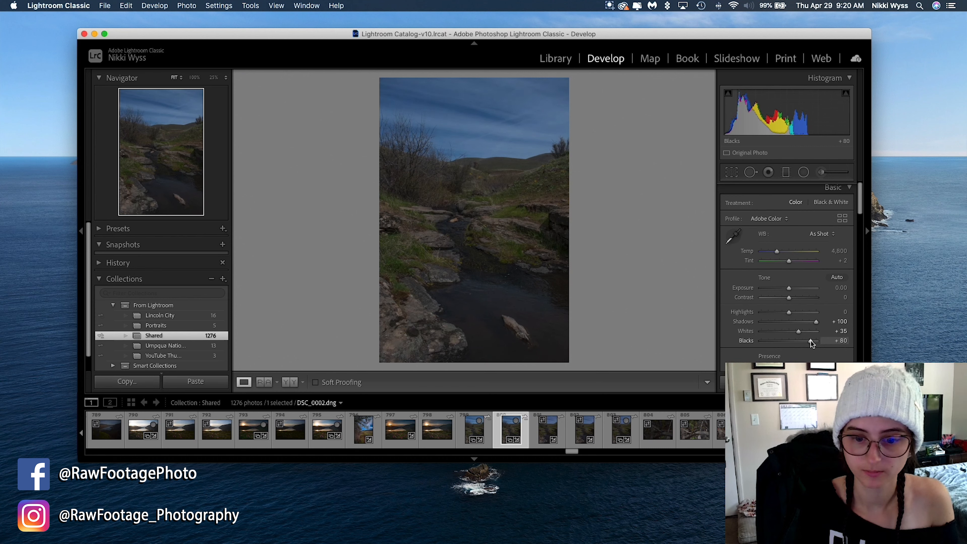
Step: Set DSC_0005.dng to Shadows +100, Whites +35 and Blacks +80
{"action": "left_click", "coordinate": [622, 429]}
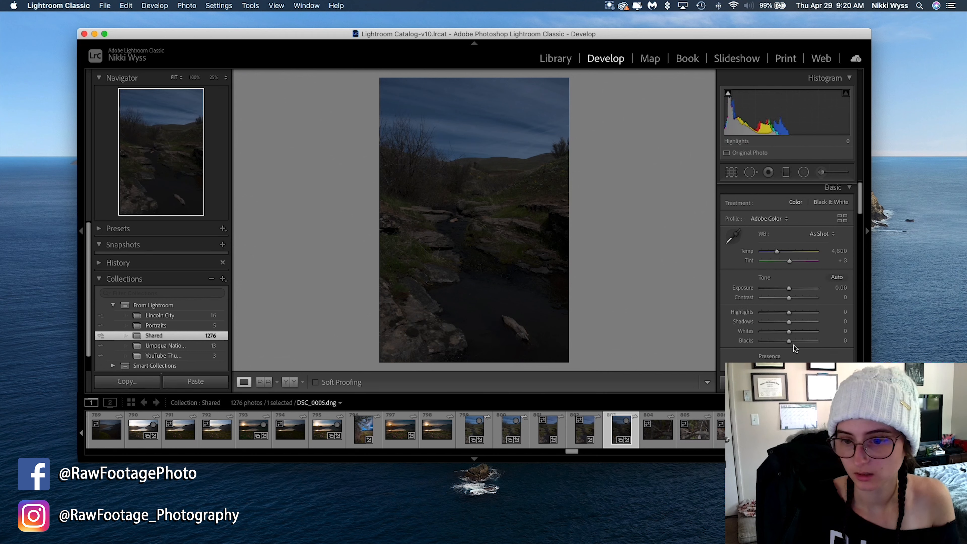
{"action": "left_click_drag", "start_coordinate": [789, 321], "coordinate": [851, 327]}
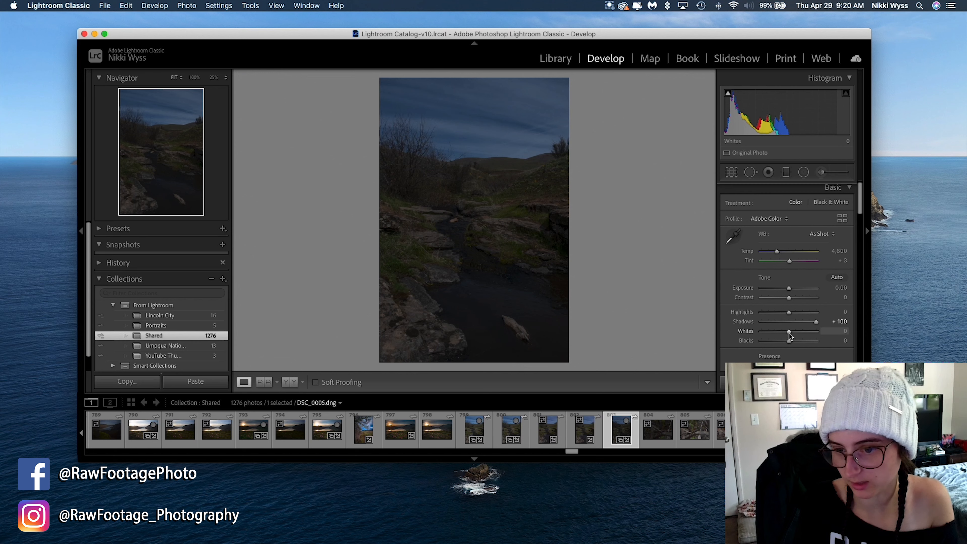
{"action": "left_click_drag", "start_coordinate": [791, 333], "coordinate": [810, 344]}
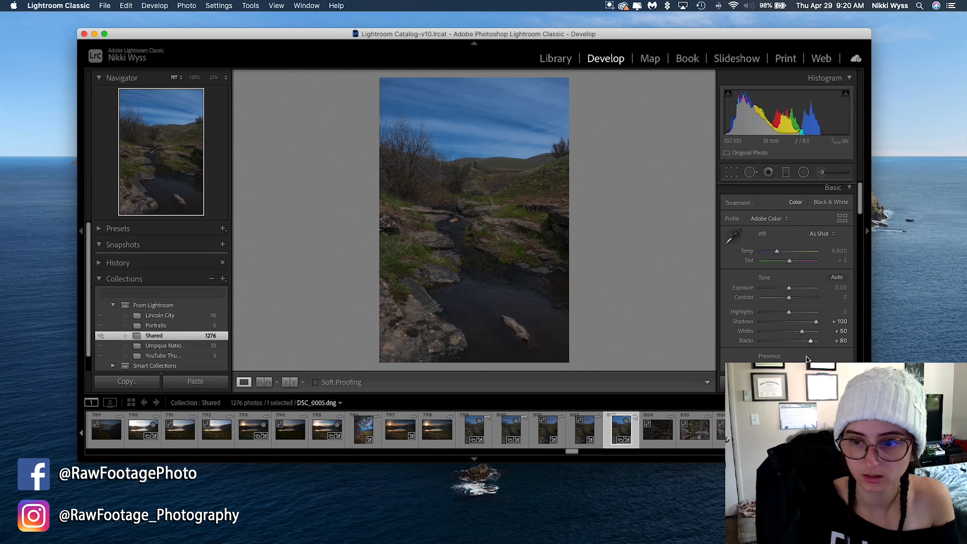
{"action": "left_click", "coordinate": [802, 332]}
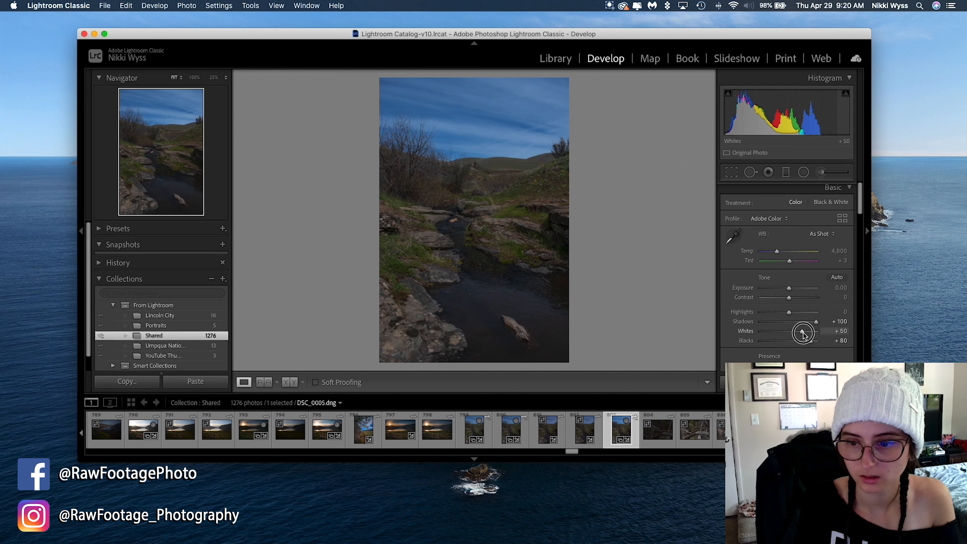
{"action": "left_click_drag", "start_coordinate": [804, 334], "coordinate": [798, 335]}
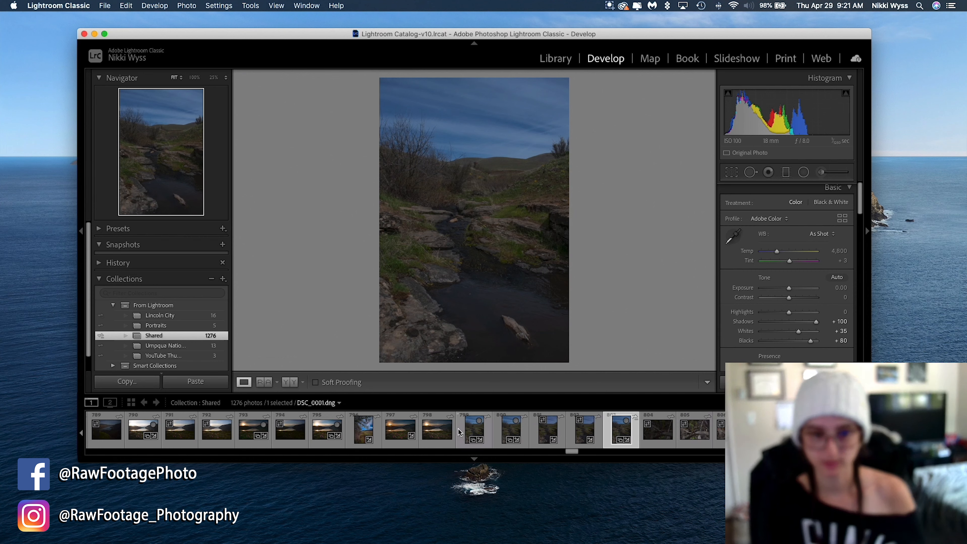
Step: Select DSC_0001, DSC_0002 and DSC_0005, open them together as layers in Photoshop, and minimize the Lightroom window
{"action": "left_click", "coordinate": [471, 431]}
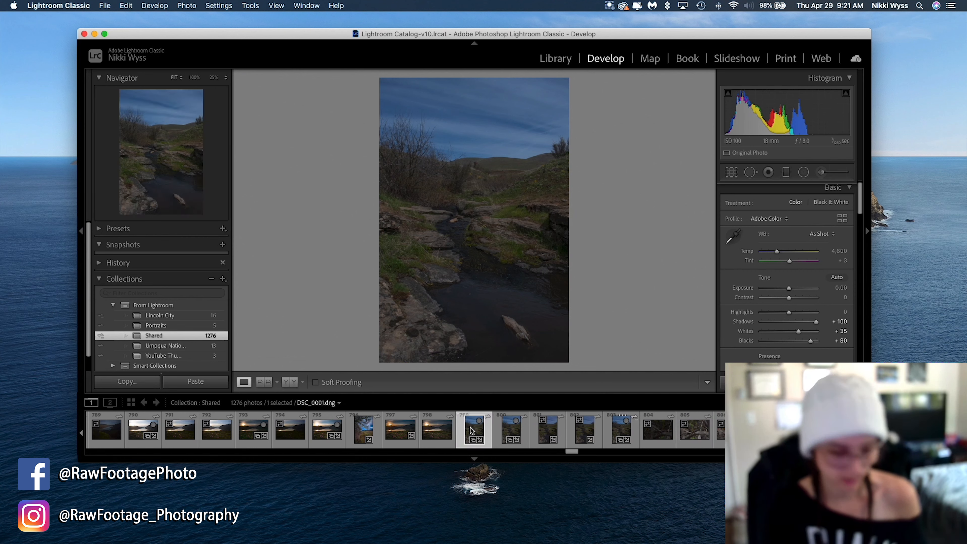
{"action": "left_click", "coordinate": [512, 430], "text": "shift"}
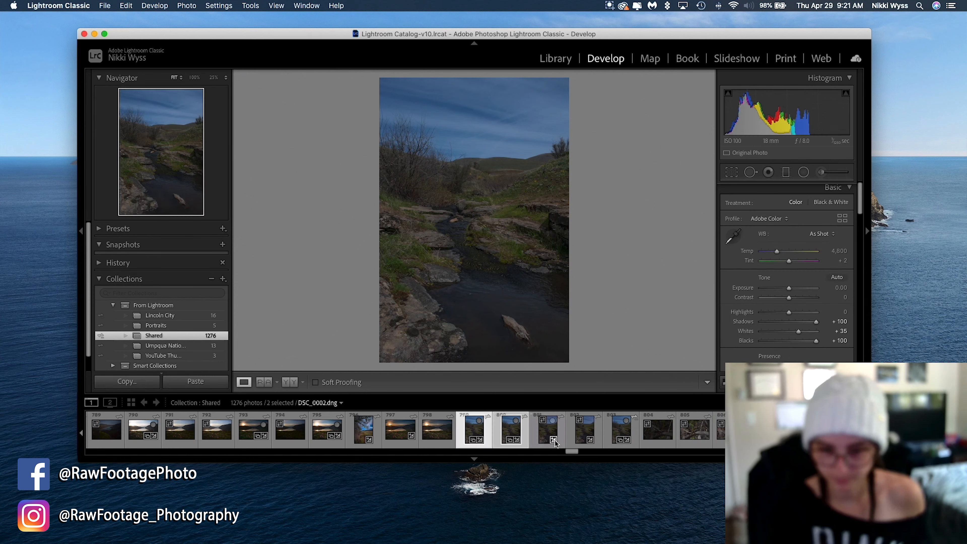
{"action": "left_click", "coordinate": [621, 431], "text": "super"}
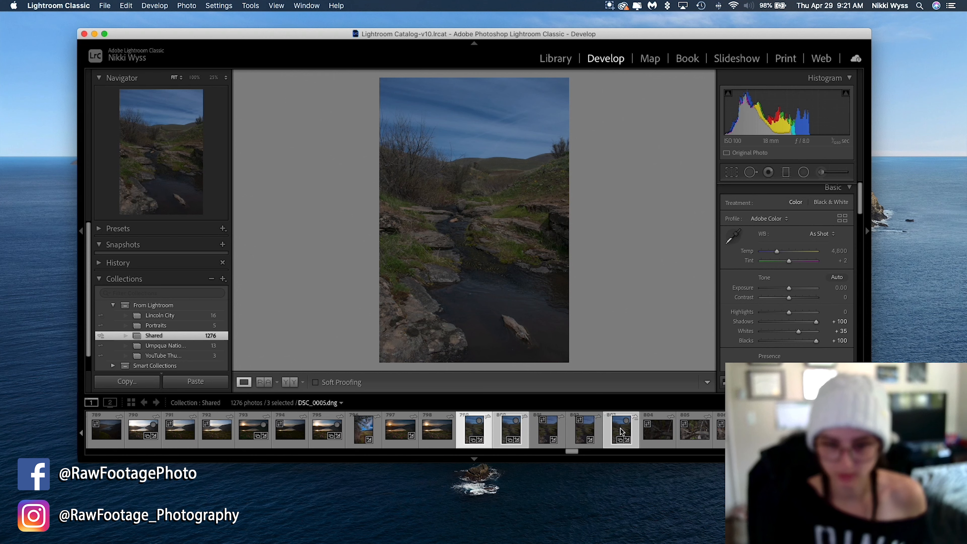
{"action": "left_click", "coordinate": [508, 435]}
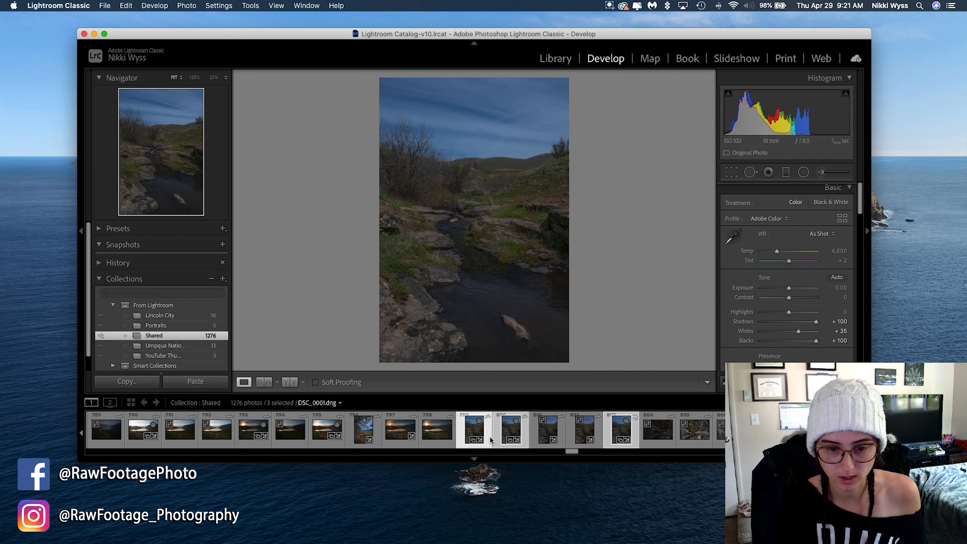
{"action": "right_click", "coordinate": [476, 431]}
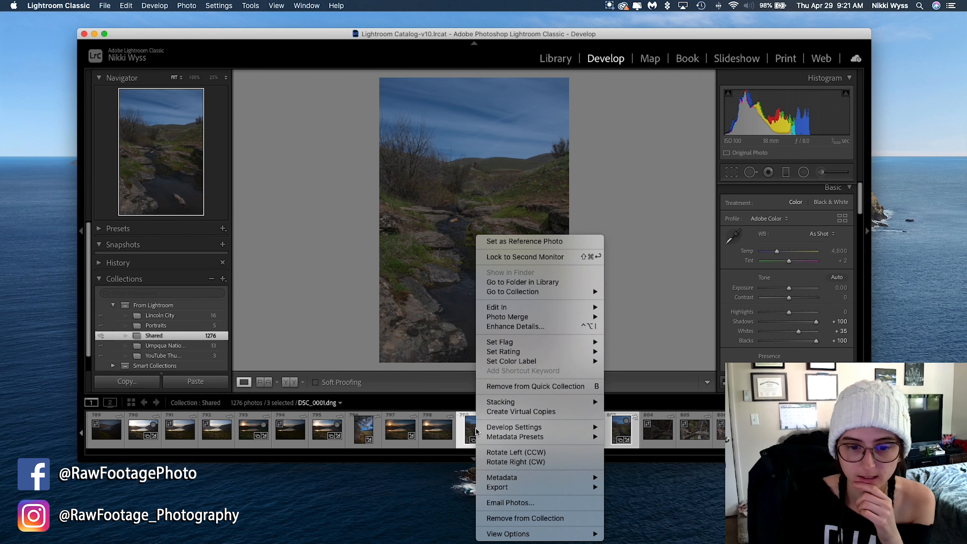
{"action": "mouse_move", "coordinate": [534, 307]}
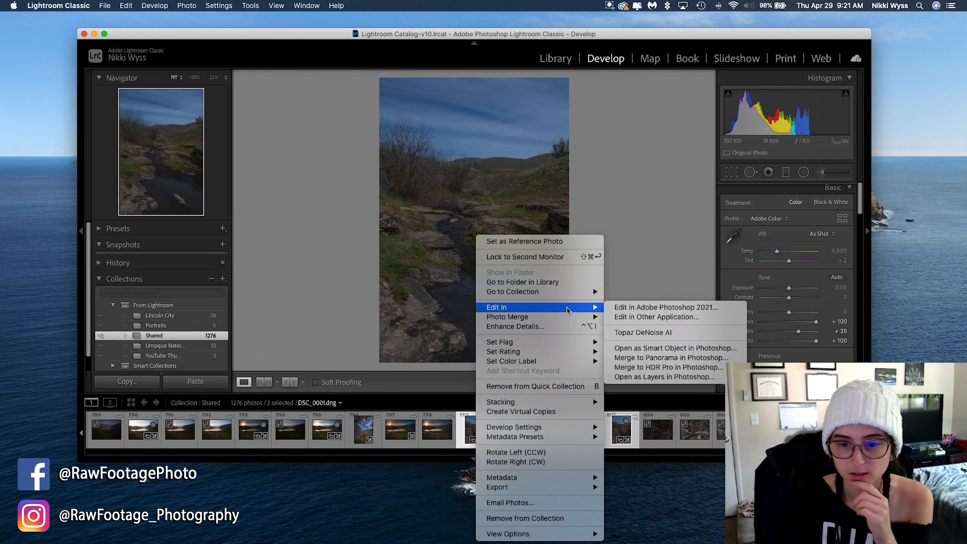
{"action": "left_click", "coordinate": [637, 377]}
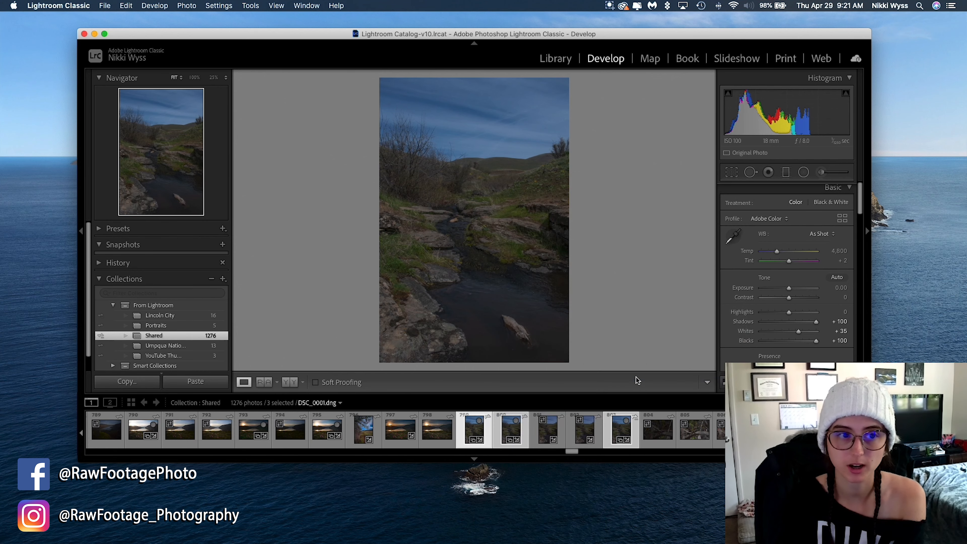
{"action": "left_click", "coordinate": [94, 34]}
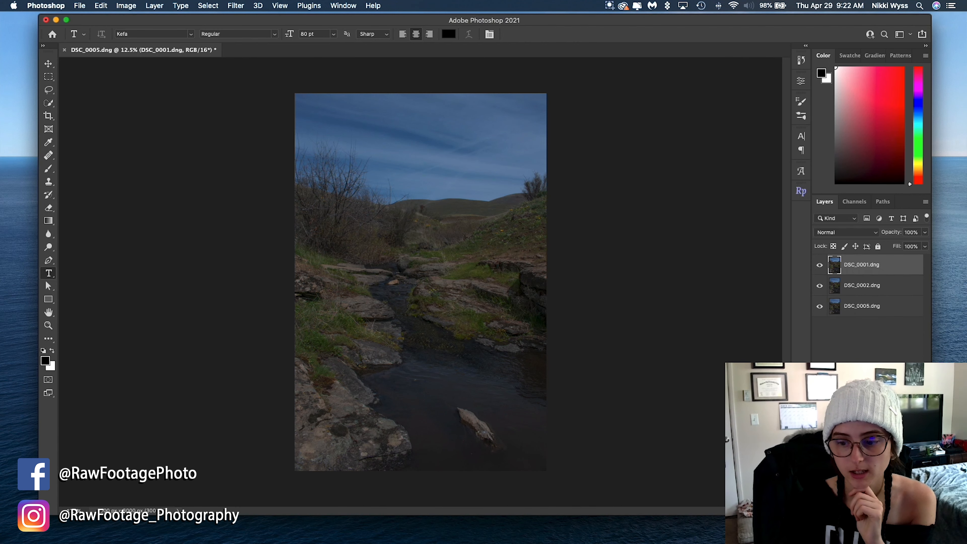
Step: Deselect the layers, then shrink the Photoshop window and reposition it on the desktop
{"action": "left_click", "coordinate": [865, 384]}
{"action": "left_click_drag", "start_coordinate": [932, 514], "coordinate": [841, 478]}
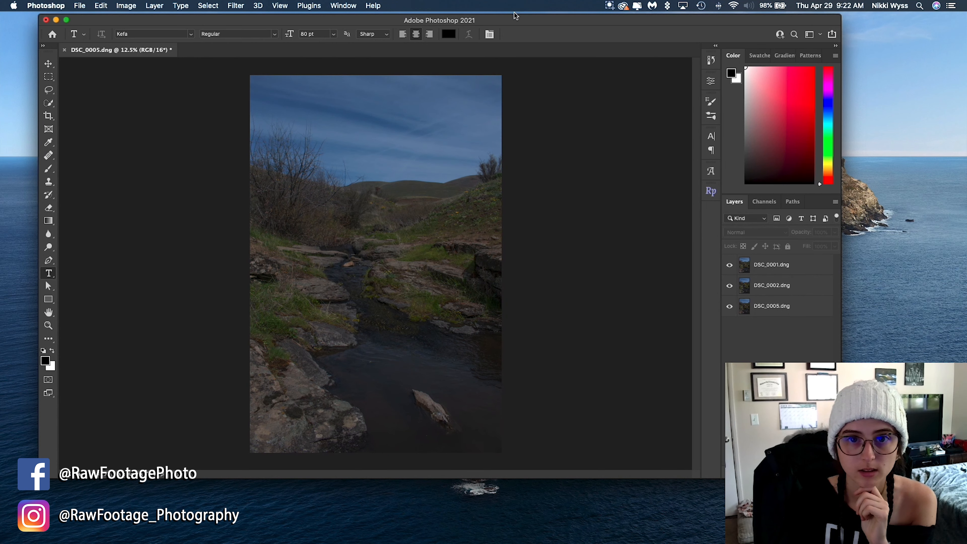
{"action": "left_click_drag", "start_coordinate": [514, 21], "coordinate": [487, 25]}
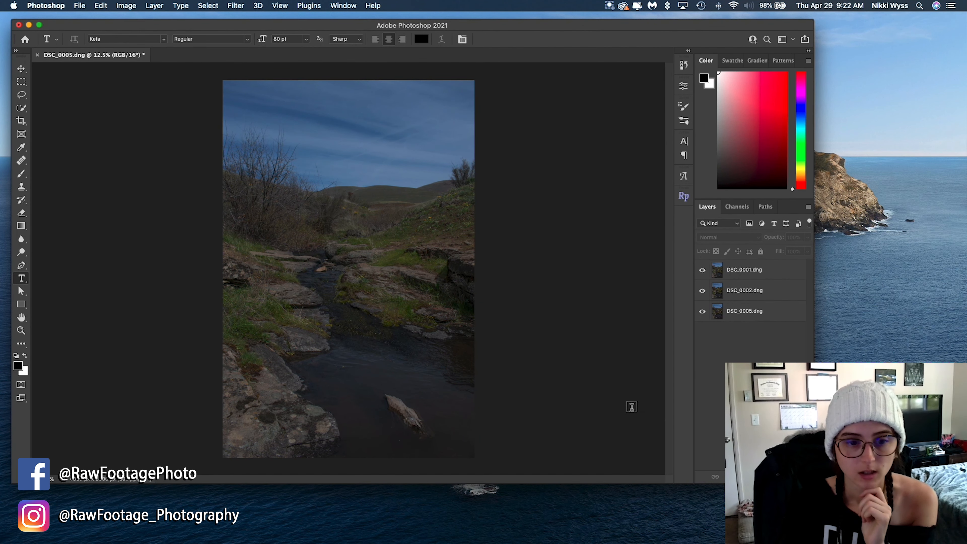
Step: Rename the layers DSC_0001.dng, DSC_0002.dng and DSC_0005.dng as Foreground, Middleground and Background respectively
{"action": "left_click", "coordinate": [768, 275]}
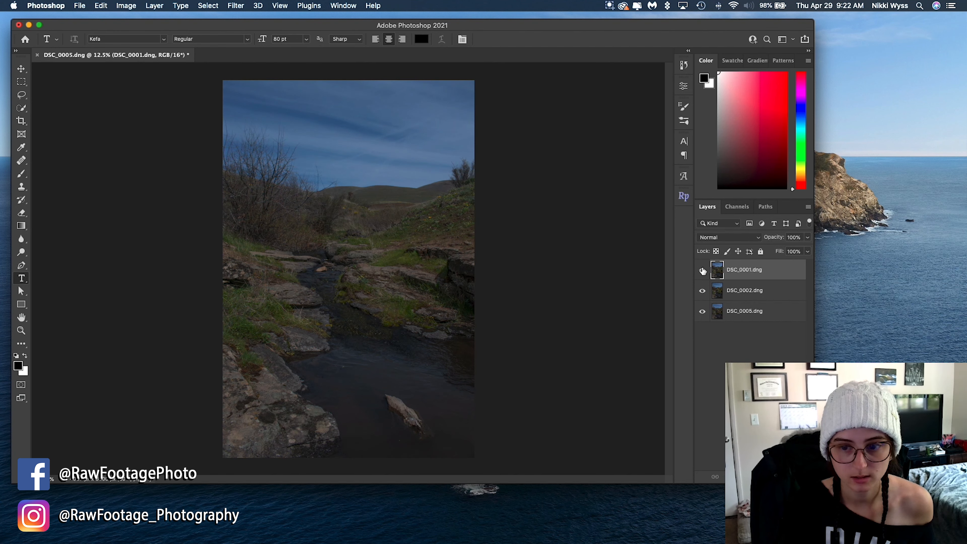
{"action": "double_click", "coordinate": [731, 271]}
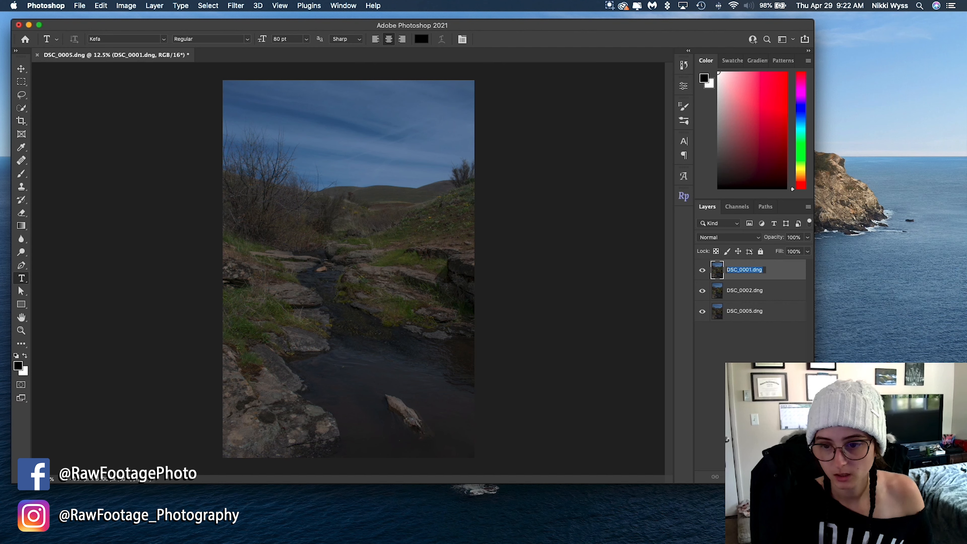
{"action": "type", "text": "Foreground"}
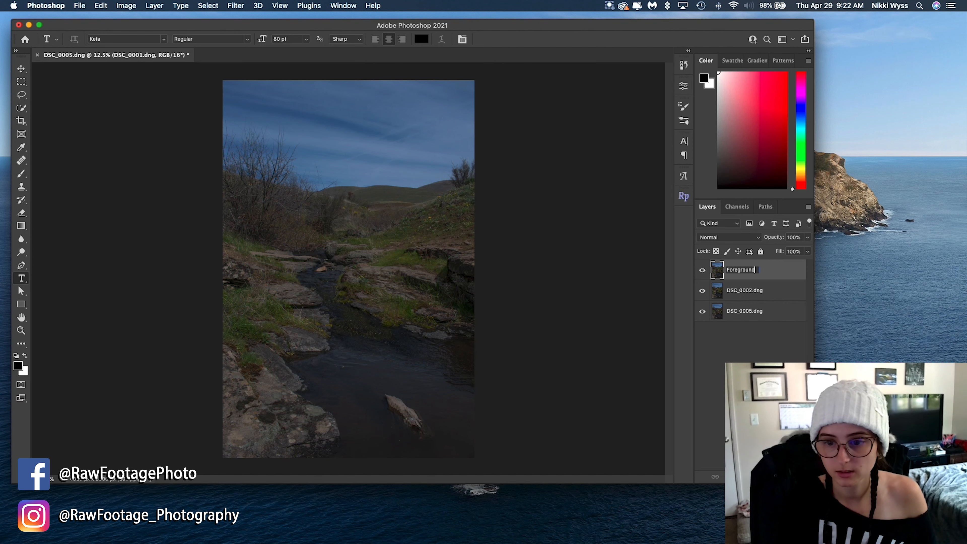
{"action": "double_click", "coordinate": [747, 291]}
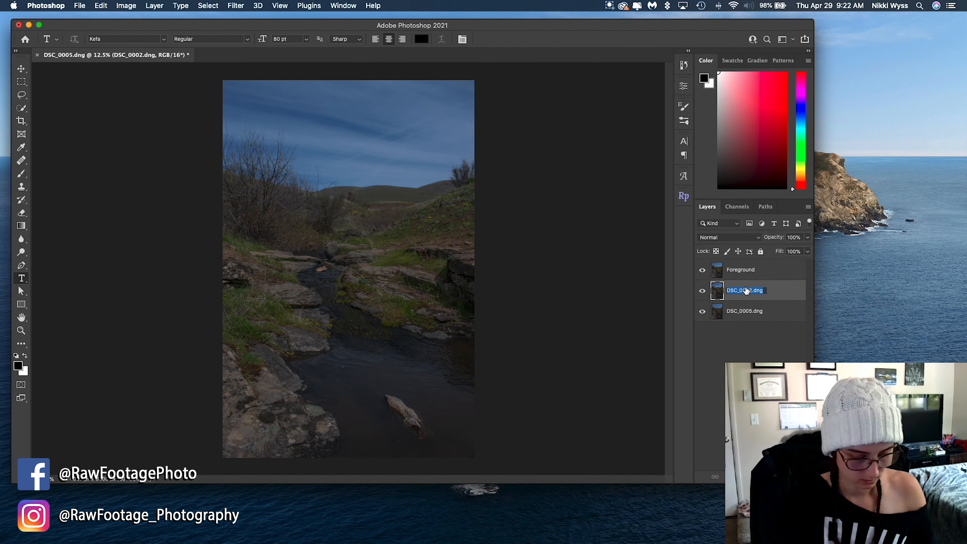
{"action": "type", "text": "Middleground"}
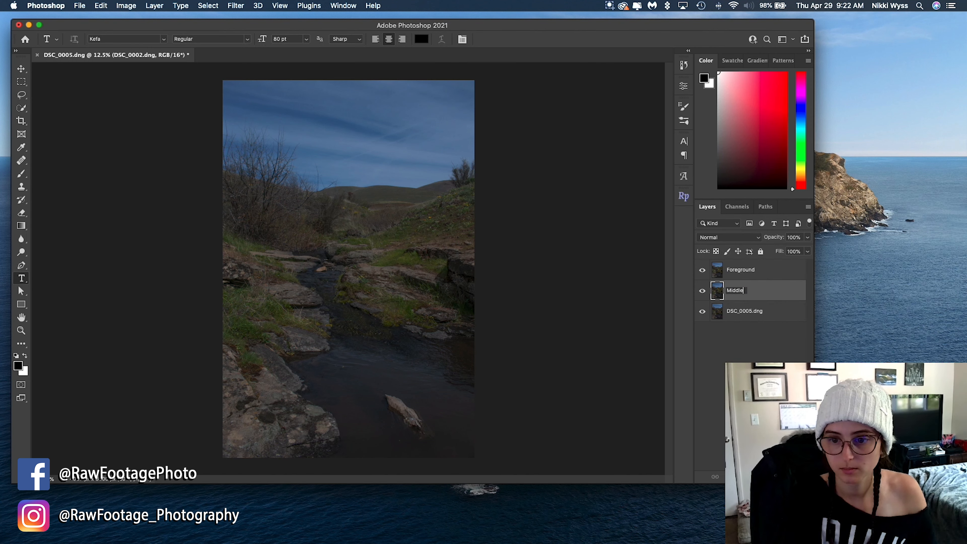
{"action": "double_click", "coordinate": [740, 311]}
{"action": "type", "text": "Background"}
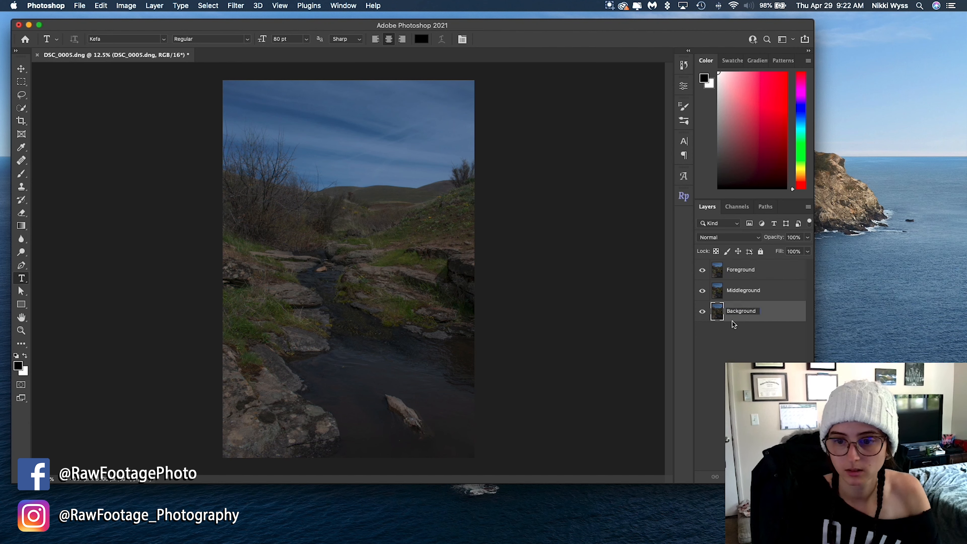
Step: Auto-align the Foreground, Middleground and Background layers using the Auto projection
{"action": "left_click", "coordinate": [739, 270]}
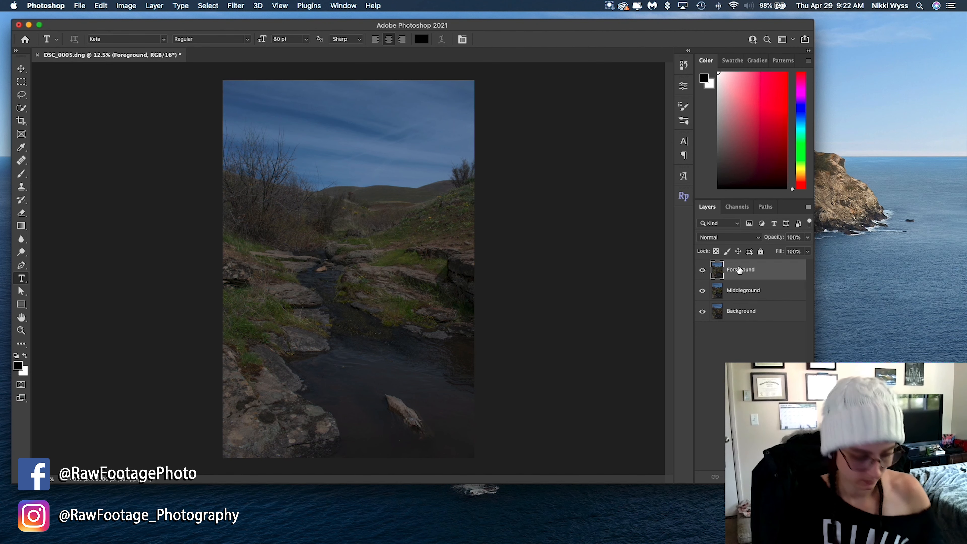
{"action": "left_click", "coordinate": [744, 304], "text": "shift"}
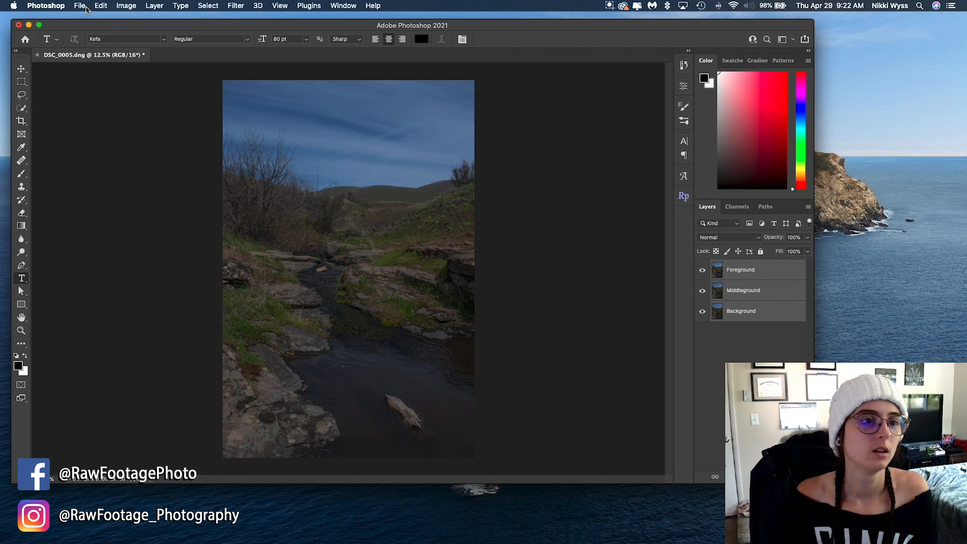
{"action": "left_click", "coordinate": [100, 5]}
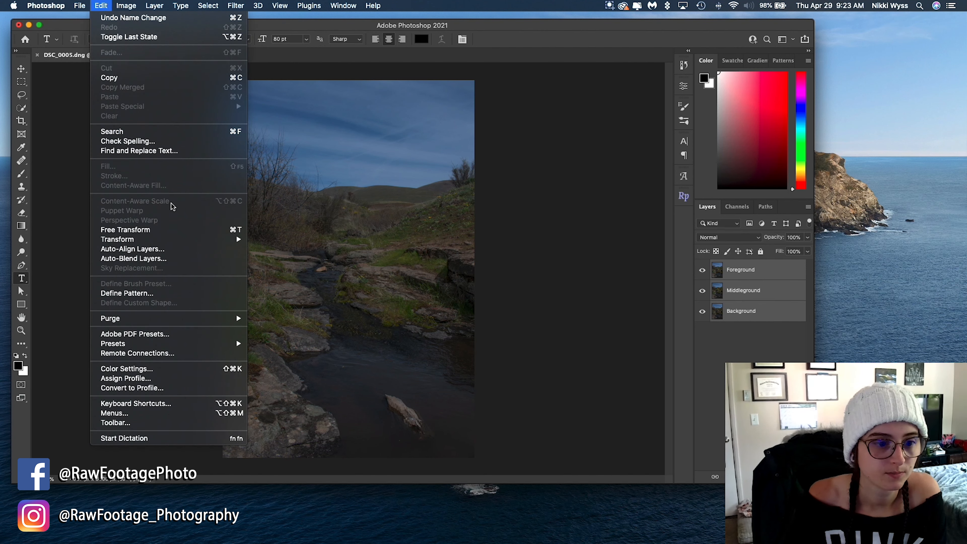
{"action": "left_click", "coordinate": [132, 249]}
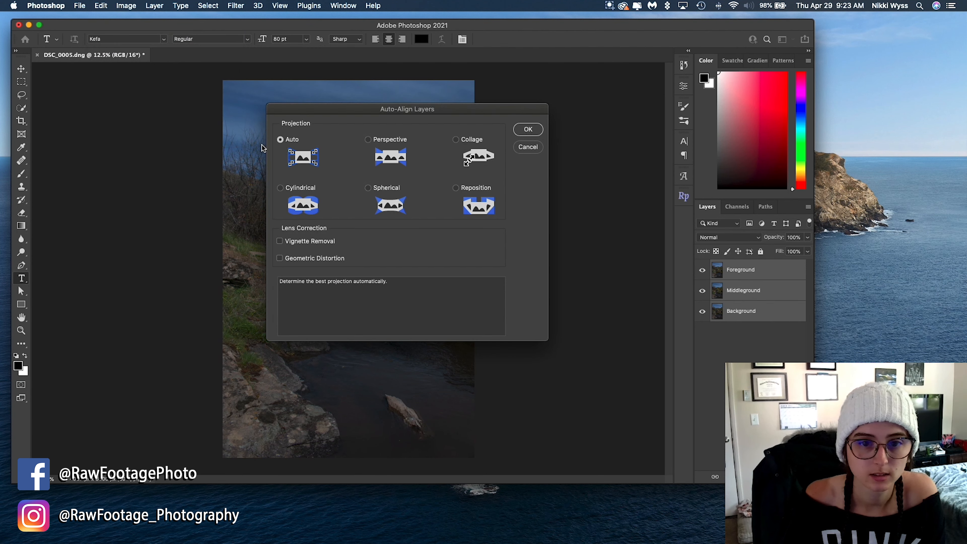
{"action": "left_click", "coordinate": [524, 128]}
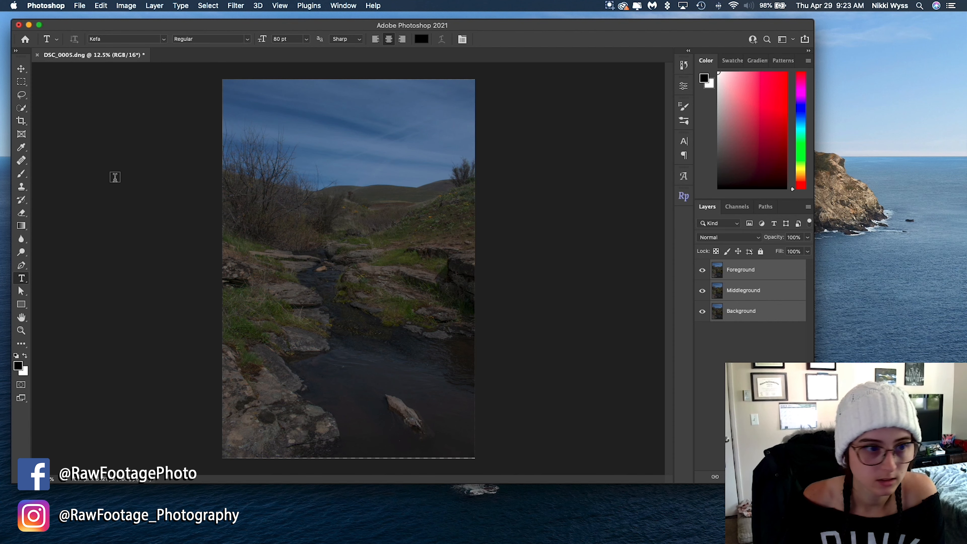
Step: Switch to the Move tool, deselect the layers, and add a white layer mask to the Foreground layer alone
{"action": "left_click", "coordinate": [21, 68]}
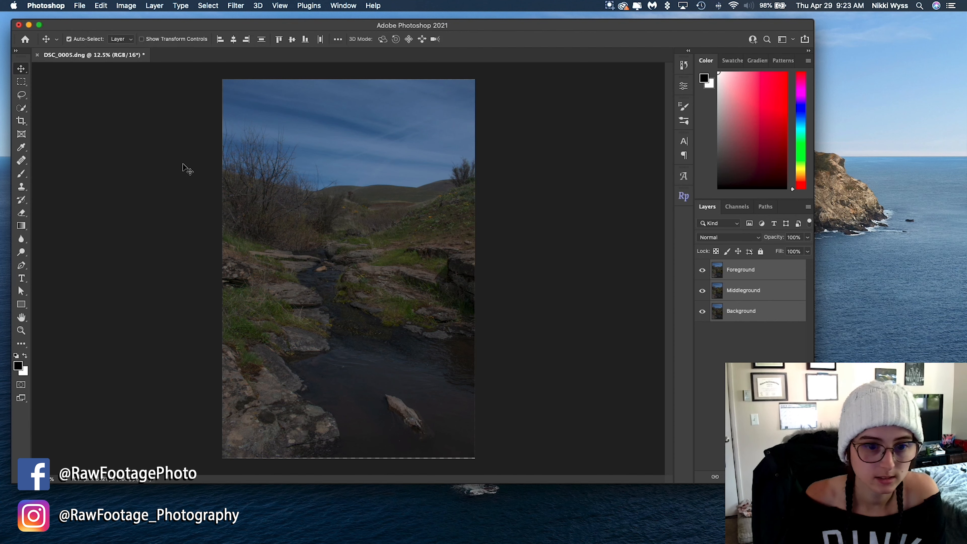
{"action": "left_click", "coordinate": [718, 391]}
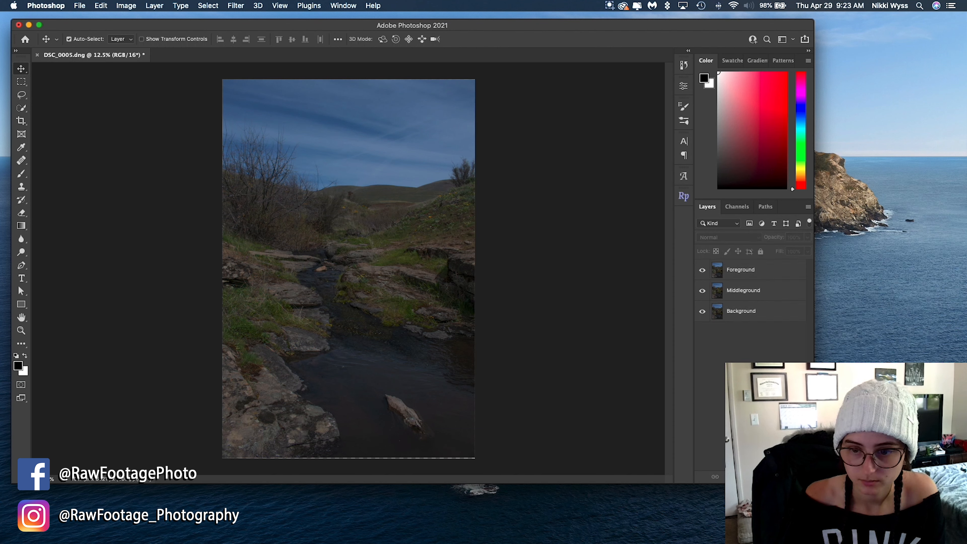
{"action": "left_click", "coordinate": [761, 271]}
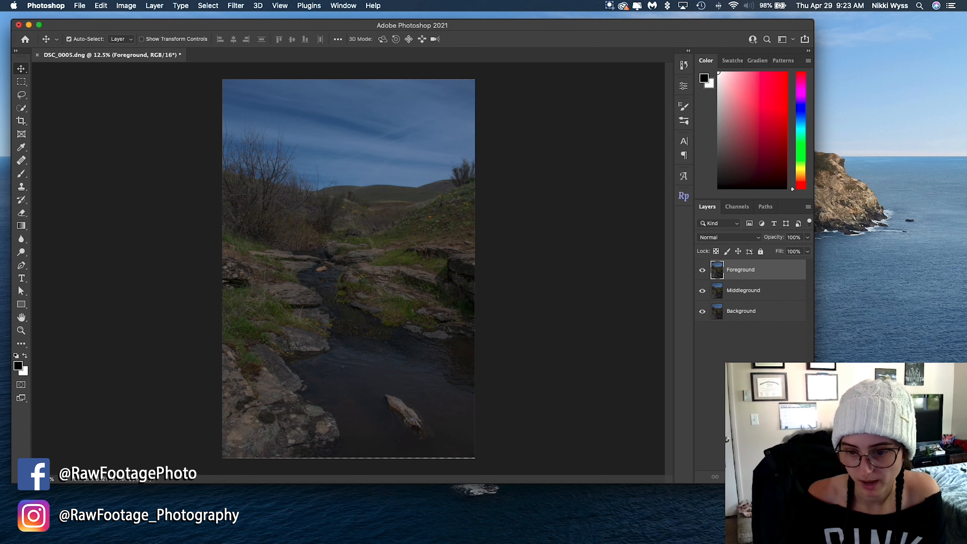
{"action": "left_click", "coordinate": [741, 477]}
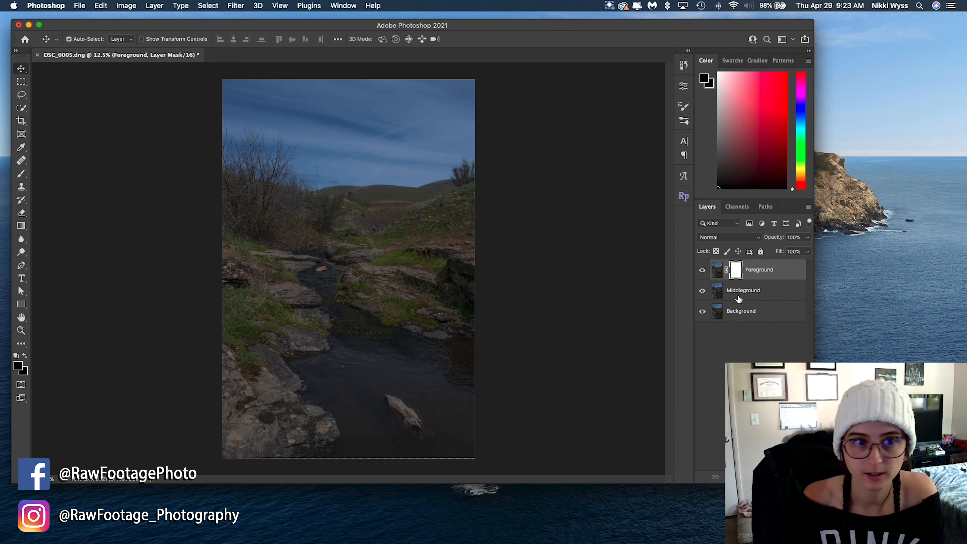
Step: Choose the Brush tool and enlarge its size to 1200 px for painting on the Foreground layer's mask
{"action": "left_click", "coordinate": [22, 173]}
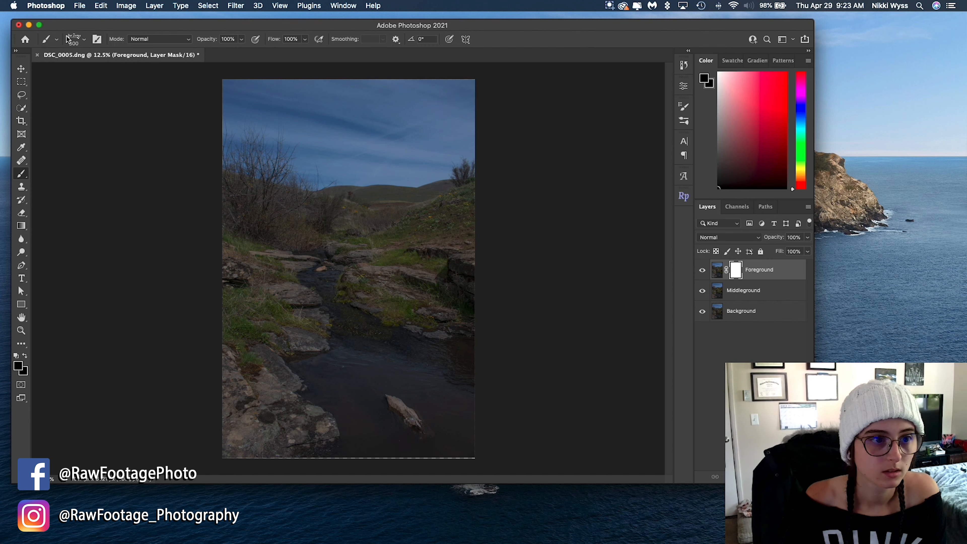
{"action": "left_click", "coordinate": [81, 40]}
{"action": "left_click", "coordinate": [78, 132]}
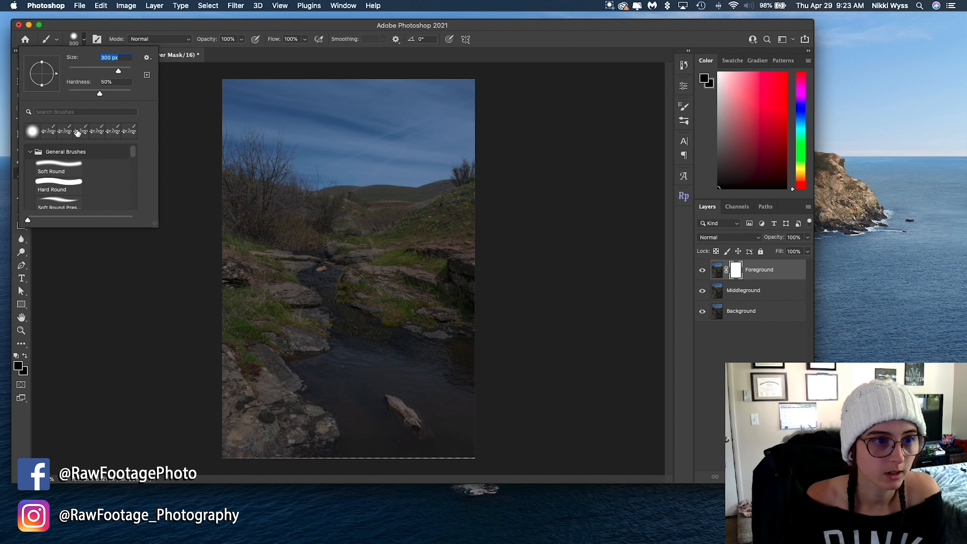
{"action": "left_click", "coordinate": [84, 39]}
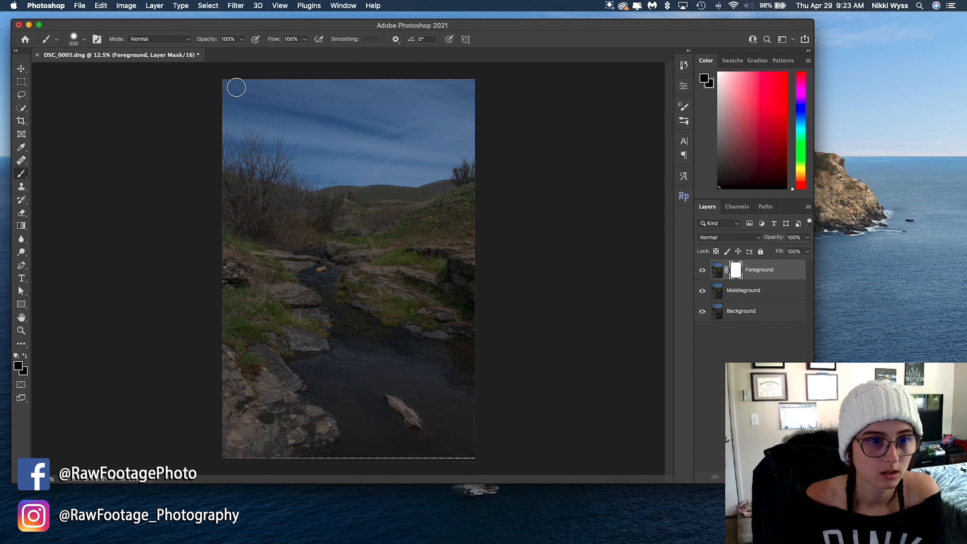
{"action": "key", "text": "bracketright"}
{"action": "key", "text": "bracketright"}
{"action": "key", "text": "bracketright"}
{"action": "key", "text": "bracketright"}
{"action": "key", "text": "bracketright"}
{"action": "key", "text": "bracketright"}
{"action": "key", "text": "bracketright"}
{"action": "key", "text": "bracketright"}
{"action": "key", "text": "bracketright"}
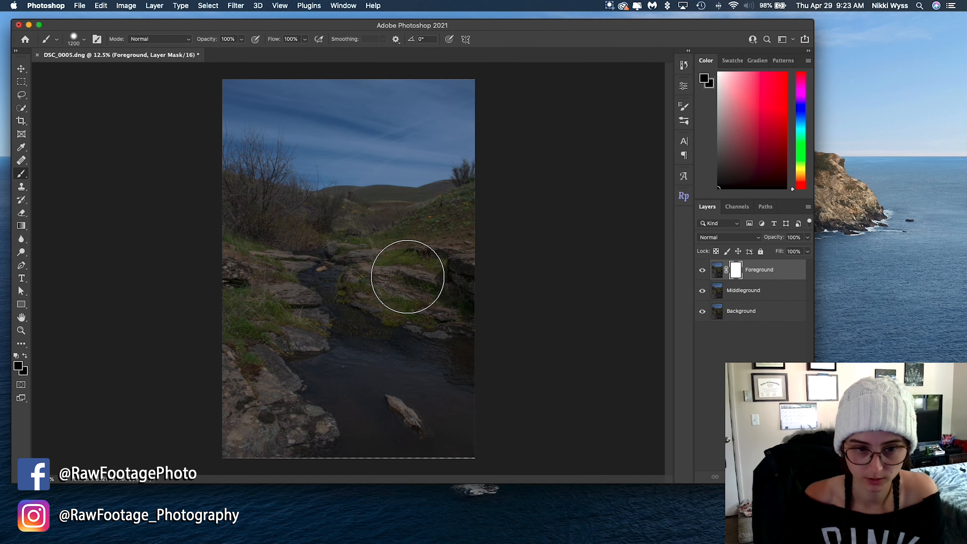
{"action": "mouse_move", "coordinate": [388, 273]}
{"action": "left_mouse_down"}
{"action": "mouse_move", "coordinate": [248, 271]}
{"action": "mouse_move", "coordinate": [432, 274]}
{"action": "mouse_move", "coordinate": [267, 282]}
{"action": "mouse_move", "coordinate": [390, 281]}
{"action": "mouse_move", "coordinate": [274, 298]}
{"action": "mouse_move", "coordinate": [391, 303]}
{"action": "mouse_move", "coordinate": [340, 303]}
{"action": "mouse_move", "coordinate": [404, 289]}
{"action": "mouse_move", "coordinate": [248, 268]}
{"action": "mouse_move", "coordinate": [419, 261]}
{"action": "left_mouse_up"}
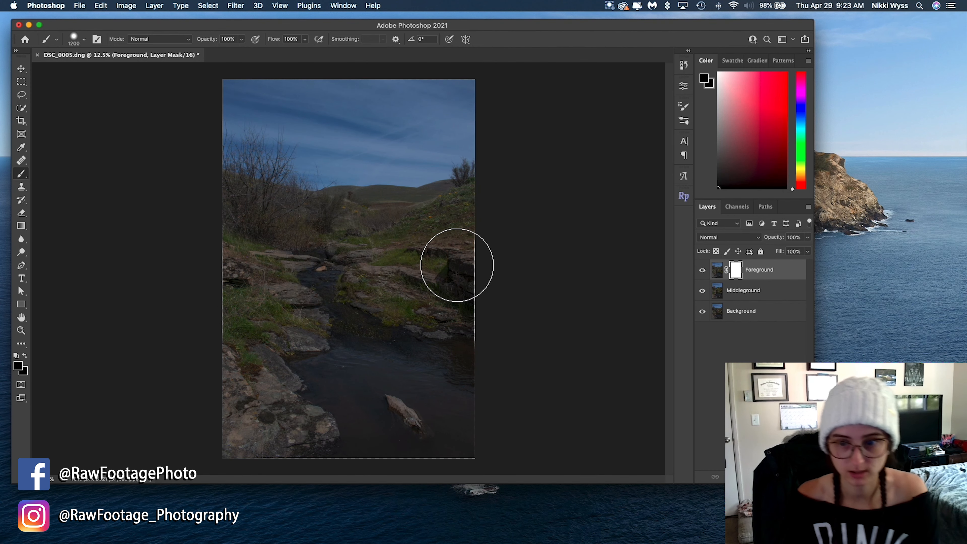
{"action": "key", "text": "super+z"}
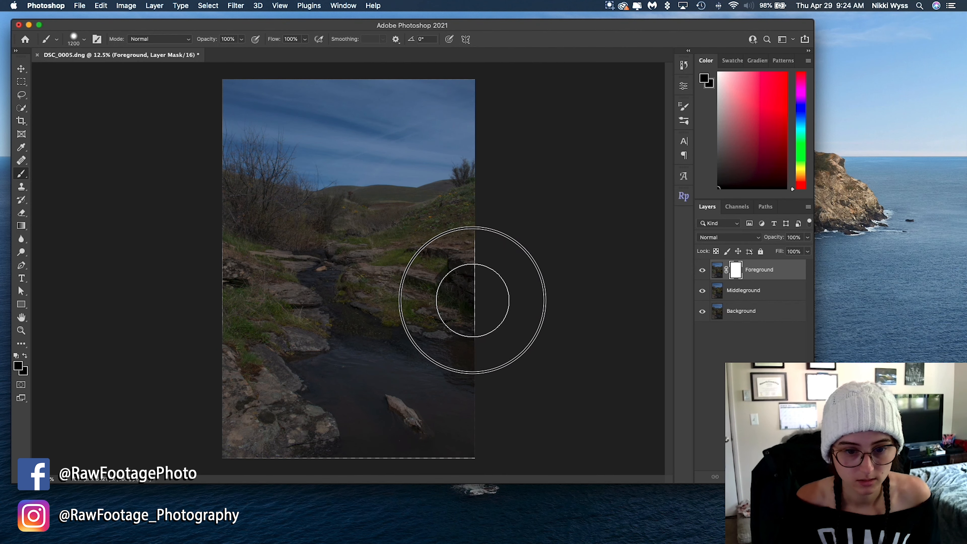
{"action": "mouse_move", "coordinate": [269, 316]}
{"action": "left_mouse_down"}
{"action": "mouse_move", "coordinate": [251, 302]}
{"action": "mouse_move", "coordinate": [302, 319]}
{"action": "left_mouse_up"}
{"action": "key", "text": "z"}
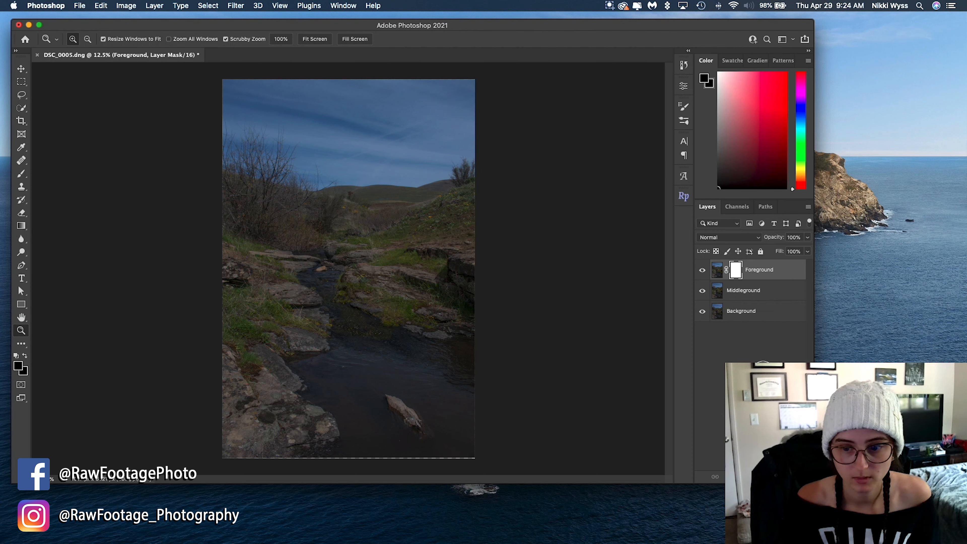
{"action": "left_click", "coordinate": [763, 371]}
{"action": "left_click", "coordinate": [737, 270]}
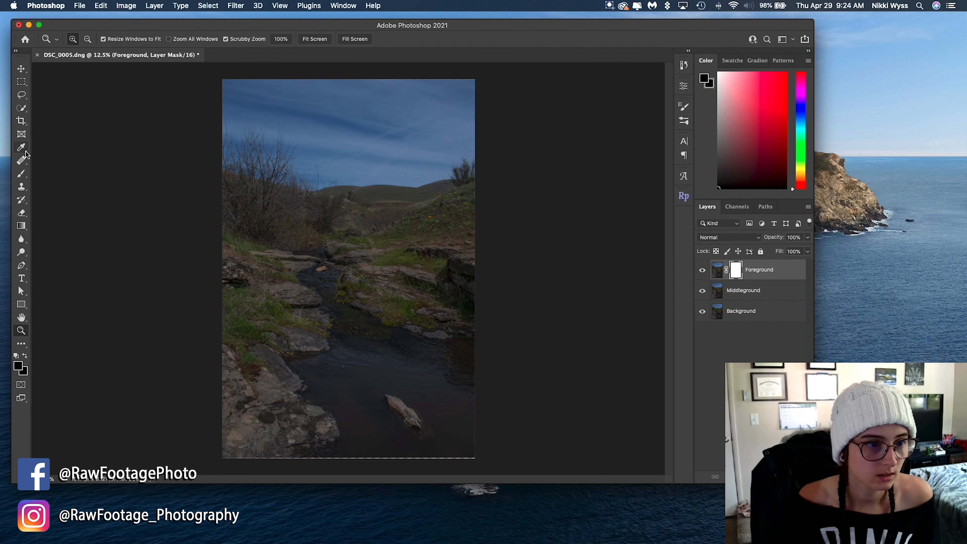
Step: Brush black over roughly the upper two thirds of the Foreground mask, keeping only the nearest rocks and water
{"action": "left_click", "coordinate": [21, 176]}
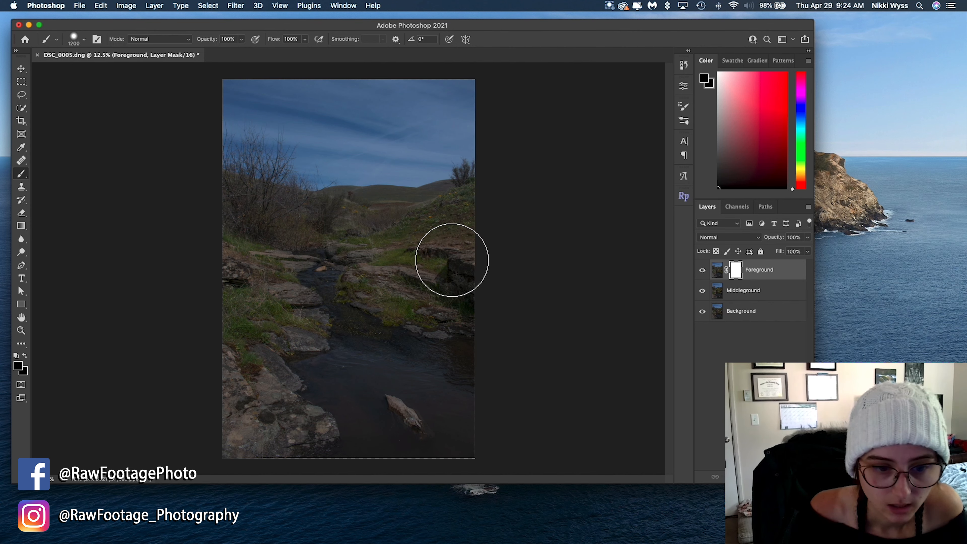
{"action": "left_click_drag", "start_coordinate": [242, 272], "coordinate": [373, 269]}
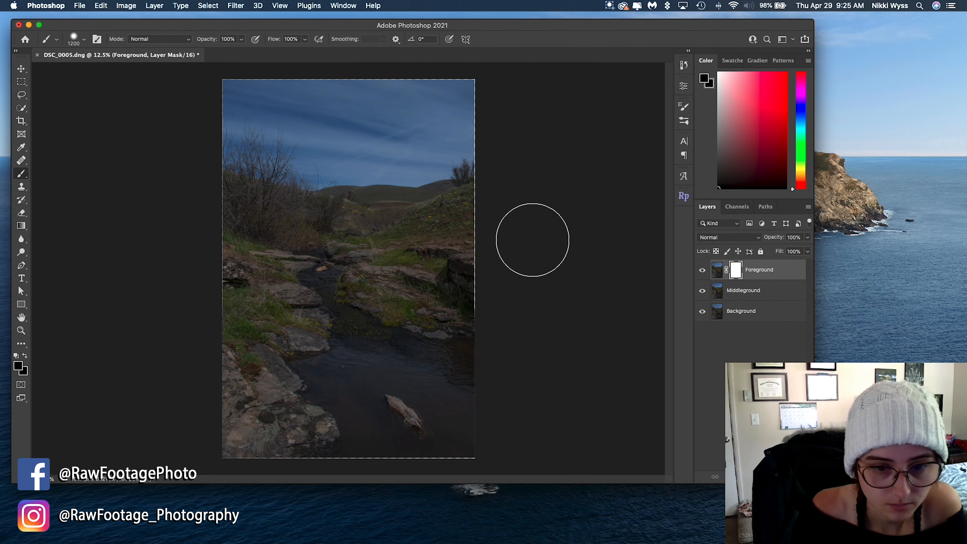
{"action": "left_click_drag", "start_coordinate": [533, 240], "coordinate": [533, 240]}
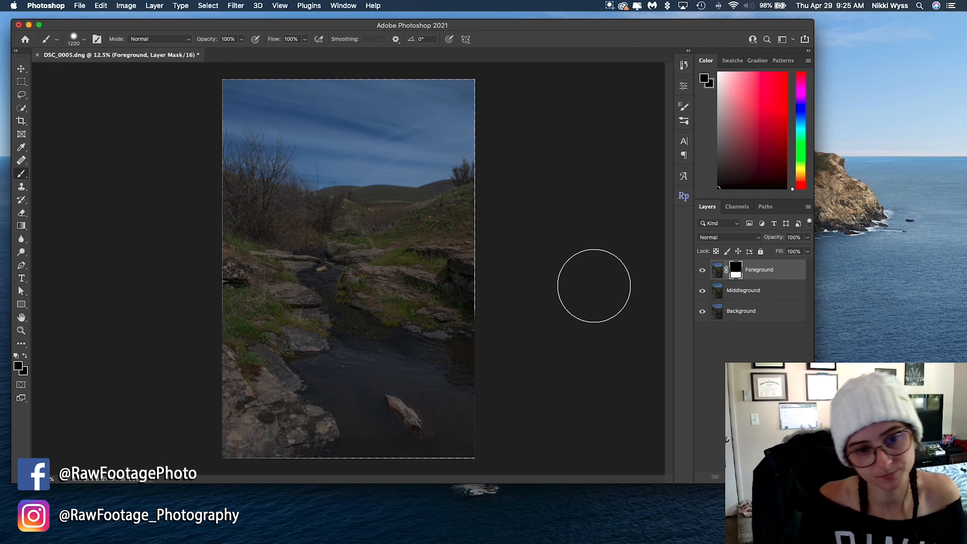
Step: Add a white layer mask to the Middleground layer and brush black over its sky and distant hills
{"action": "left_click", "coordinate": [731, 298]}
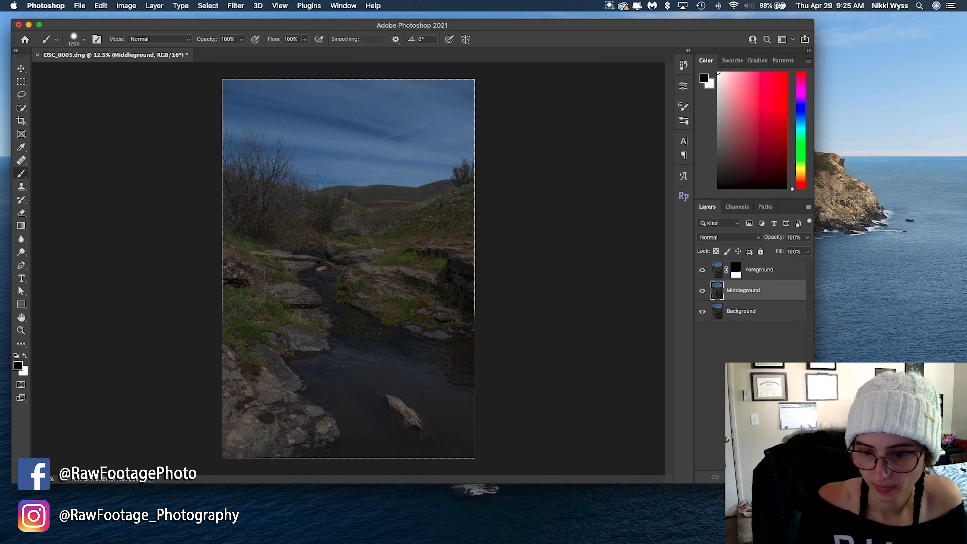
{"action": "left_click", "coordinate": [741, 476]}
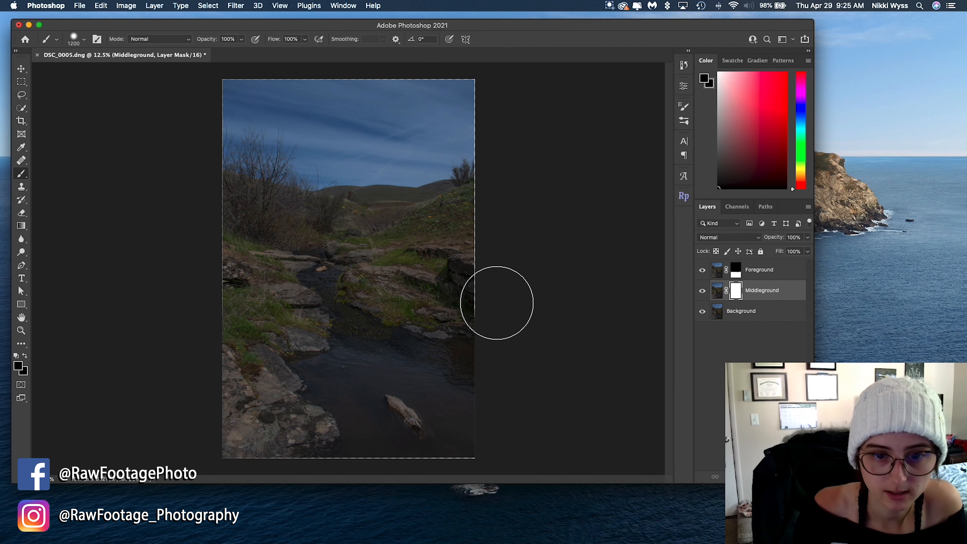
{"action": "left_click", "coordinate": [464, 183]}
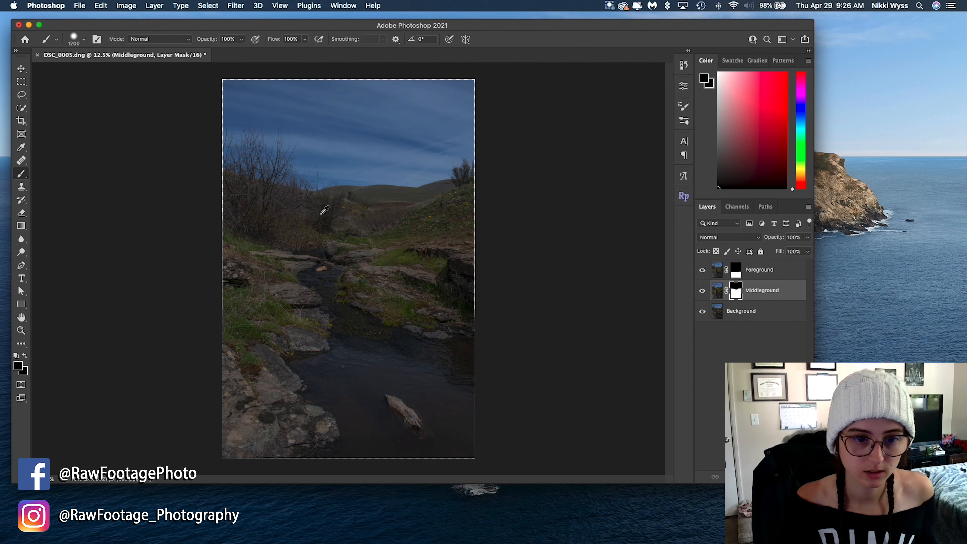
Step: Examine the mask blend closely across the hills, sky, hillside and bare bushes in the upper part of the photo
{"action": "scroll", "coordinate": [324, 210], "scroll_direction": "up", "scroll_amount": 3}
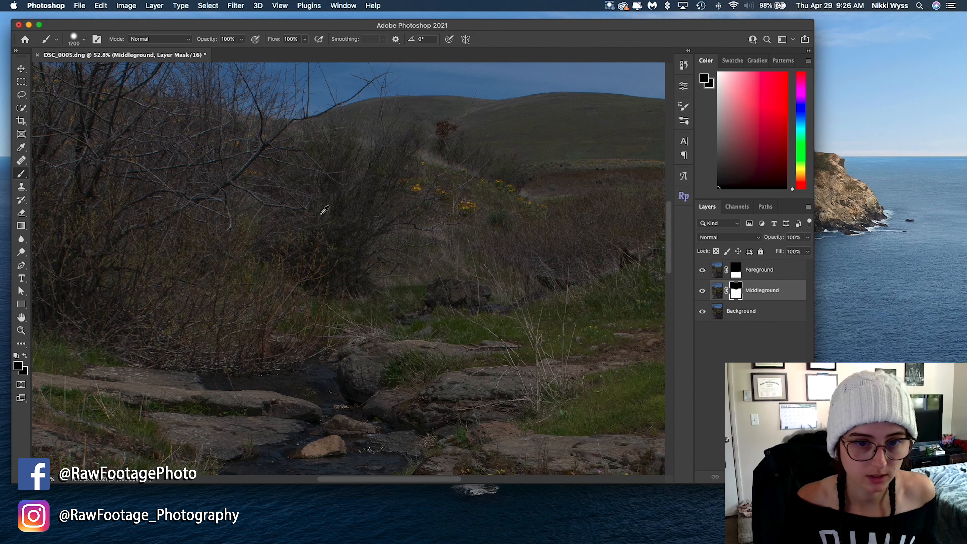
{"action": "scroll", "coordinate": [324, 209], "scroll_direction": "down", "scroll_amount": 2}
{"action": "scroll", "coordinate": [319, 168], "scroll_direction": "right", "scroll_amount": 5}
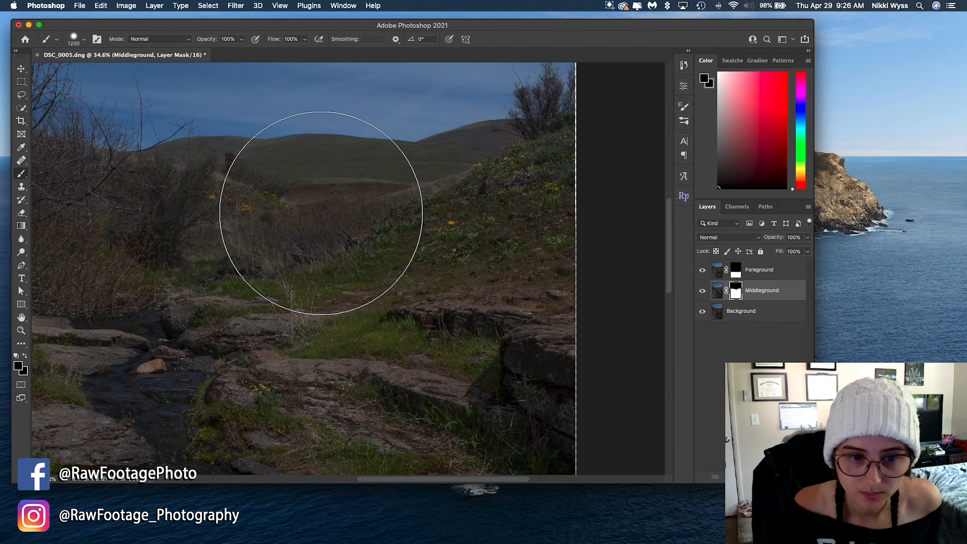
{"action": "scroll", "coordinate": [321, 213], "scroll_direction": "right", "scroll_amount": 4}
{"action": "scroll", "coordinate": [321, 213], "scroll_direction": "left", "scroll_amount": 4}
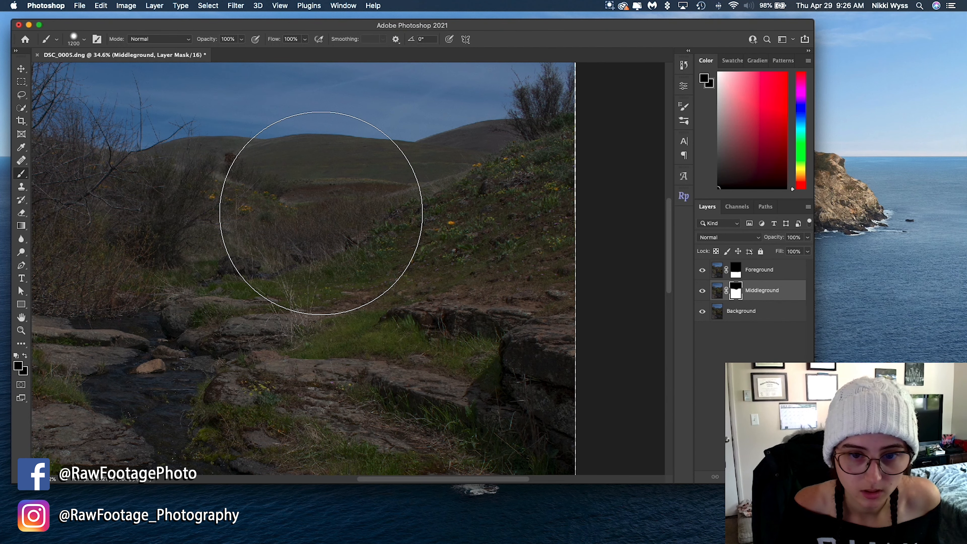
{"action": "scroll", "coordinate": [321, 213], "scroll_direction": "up", "scroll_amount": 5}
{"action": "scroll", "coordinate": [321, 213], "scroll_direction": "up", "scroll_amount": 8}
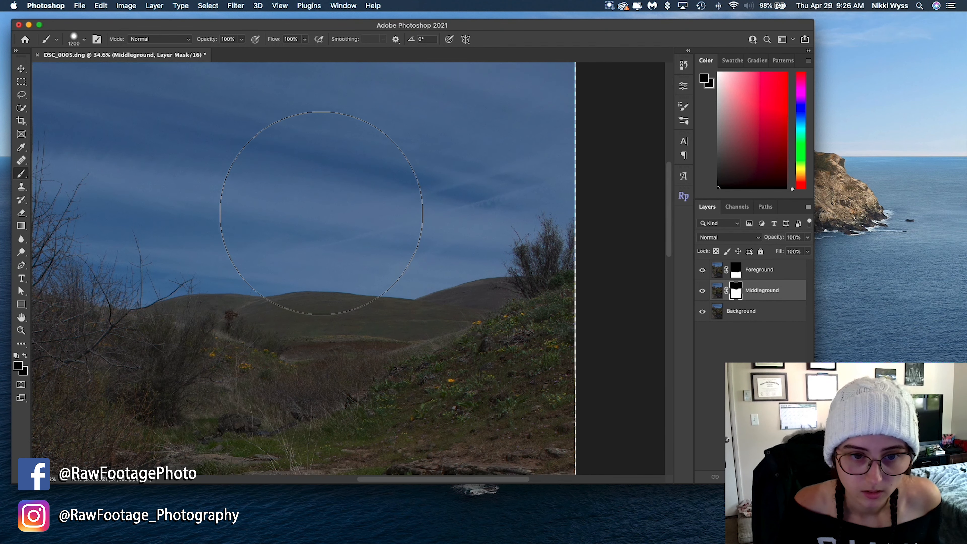
{"action": "scroll", "coordinate": [321, 213], "scroll_direction": "left", "scroll_amount": 1}
{"action": "scroll", "coordinate": [321, 213], "scroll_direction": "left", "scroll_amount": 10}
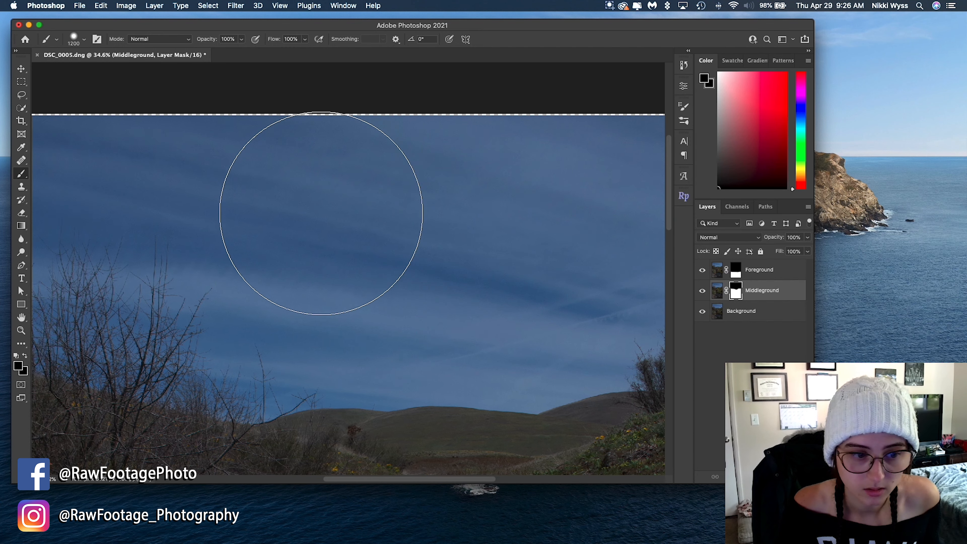
{"action": "scroll", "coordinate": [321, 213], "scroll_direction": "down", "scroll_amount": 1}
{"action": "scroll", "coordinate": [320, 214], "scroll_direction": "down", "scroll_amount": 8}
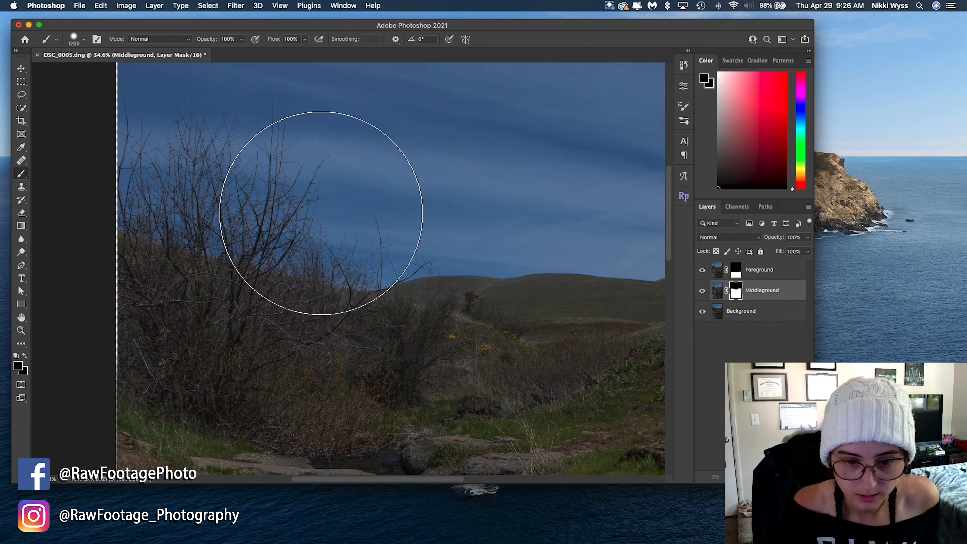
{"action": "scroll", "coordinate": [321, 213], "scroll_direction": "down", "scroll_amount": 5}
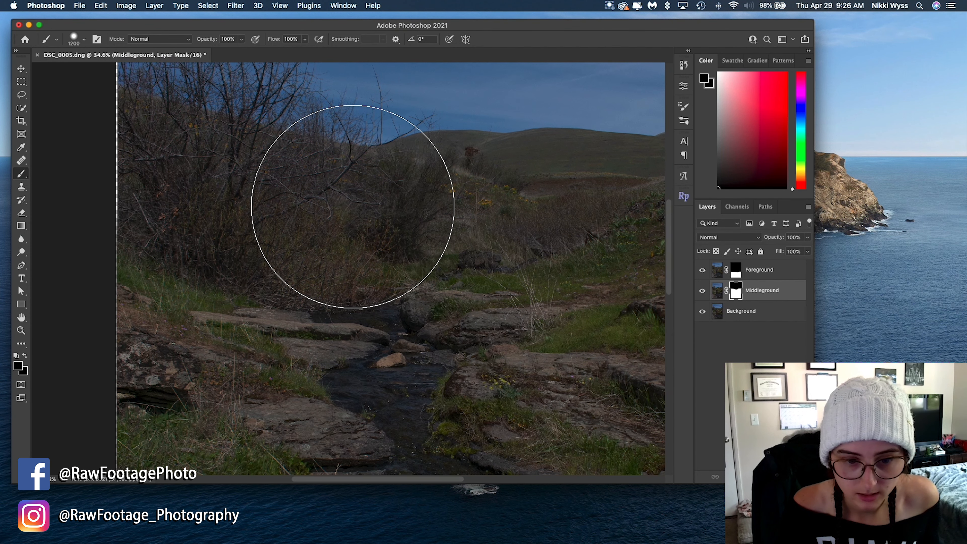
Step: Examine the mask blend along the stream, the near rocks and the driftwood, then review the whole photo
{"action": "scroll", "coordinate": [475, 205], "scroll_direction": "down", "scroll_amount": 10}
{"action": "scroll", "coordinate": [476, 206], "scroll_direction": "left", "scroll_amount": 2}
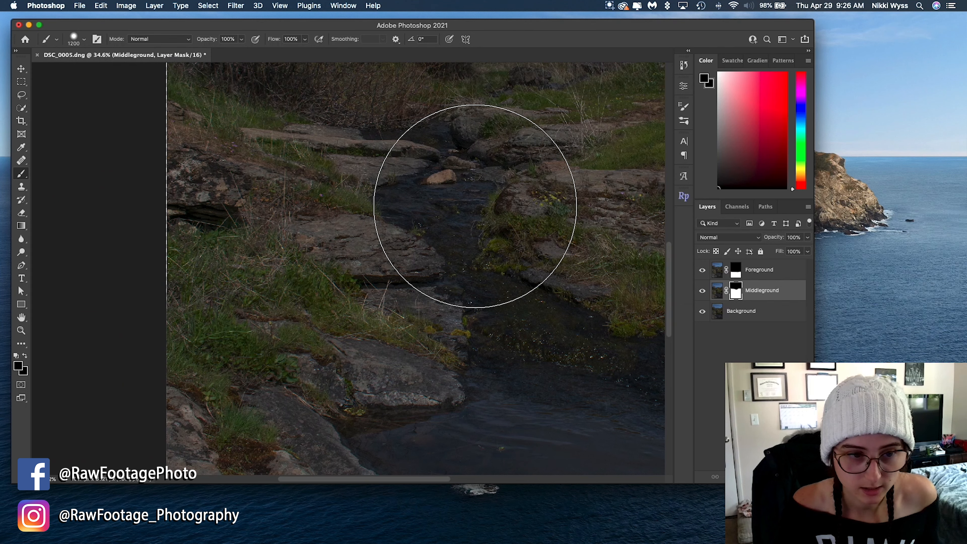
{"action": "scroll", "coordinate": [476, 205], "scroll_direction": "down", "scroll_amount": 8}
{"action": "scroll", "coordinate": [475, 205], "scroll_direction": "down", "scroll_amount": 6}
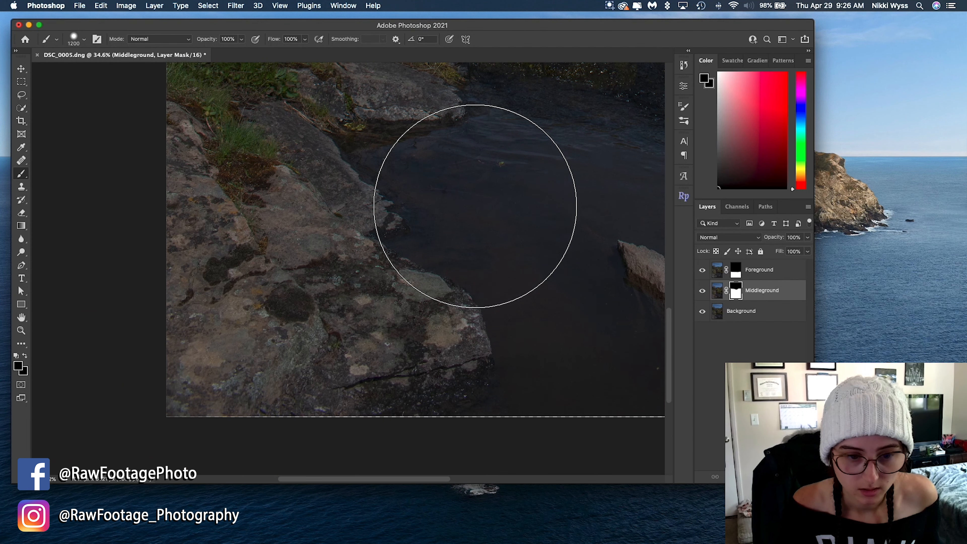
{"action": "scroll", "coordinate": [476, 206], "scroll_direction": "right", "scroll_amount": 5}
{"action": "scroll", "coordinate": [475, 205], "scroll_direction": "right", "scroll_amount": 10}
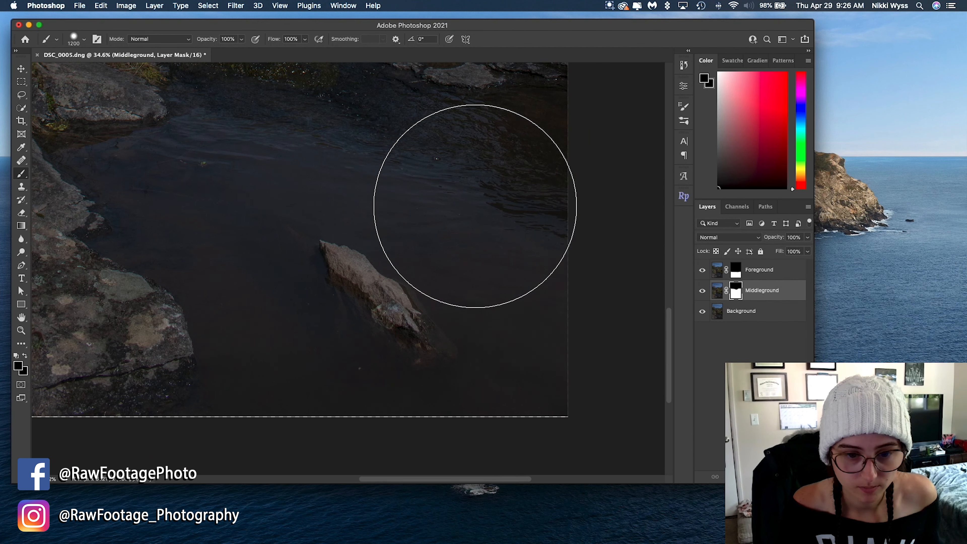
{"action": "scroll", "coordinate": [385, 209], "scroll_direction": "left", "scroll_amount": 10}
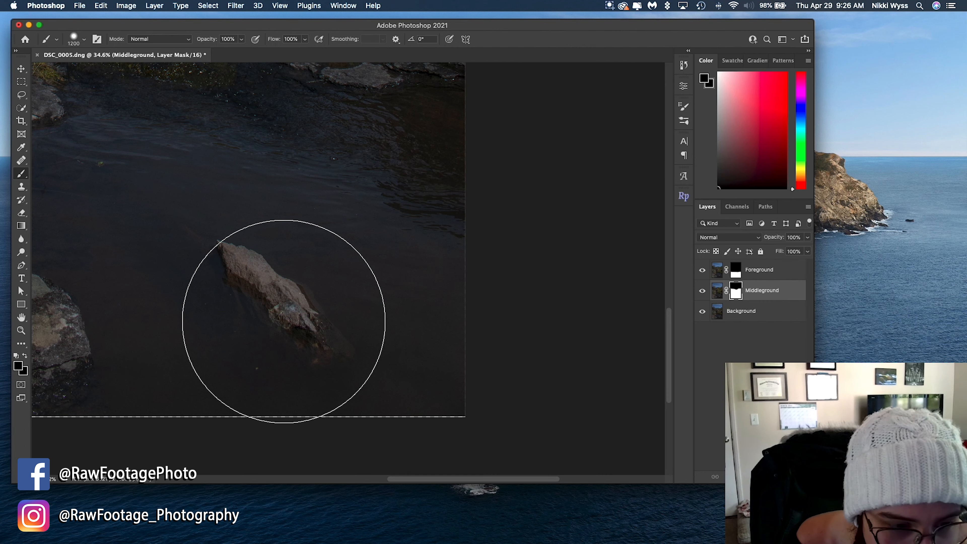
{"action": "scroll", "coordinate": [352, 234], "scroll_direction": "up", "scroll_amount": 2}
{"action": "scroll", "coordinate": [353, 234], "scroll_direction": "up", "scroll_amount": 3}
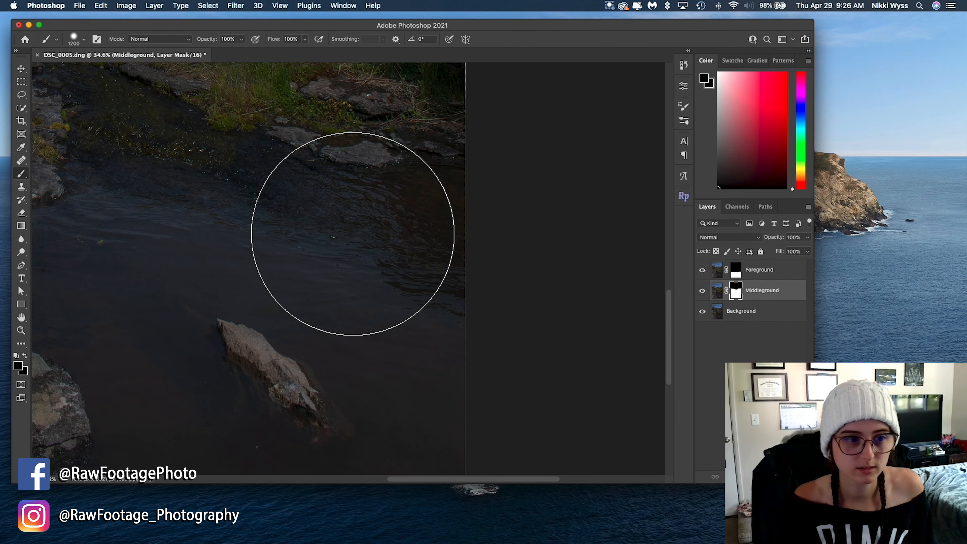
{"action": "scroll", "coordinate": [356, 229], "scroll_direction": "down", "scroll_amount": 6}
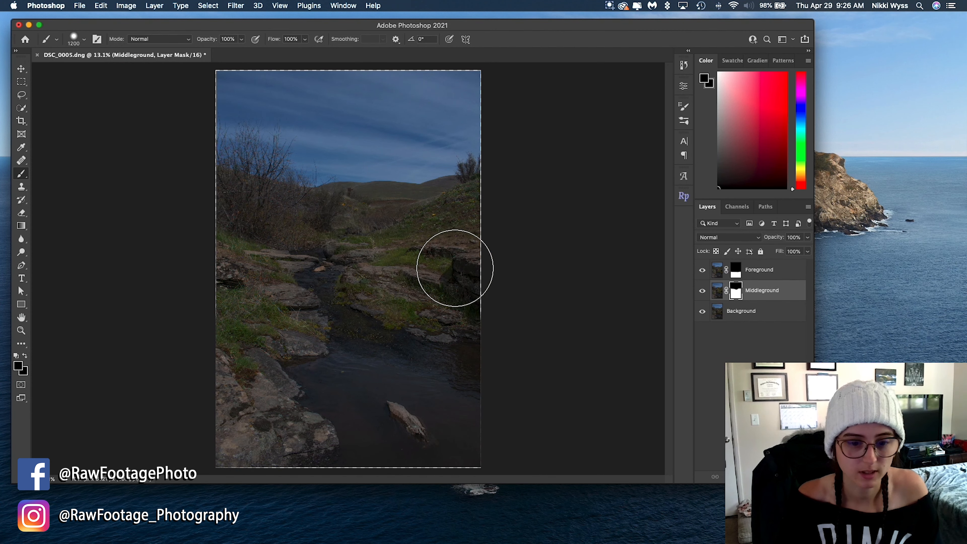
Step: Start a crop with the Crop tool and trim a strip of sky from the photo's upper edge
{"action": "left_click", "coordinate": [22, 121]}
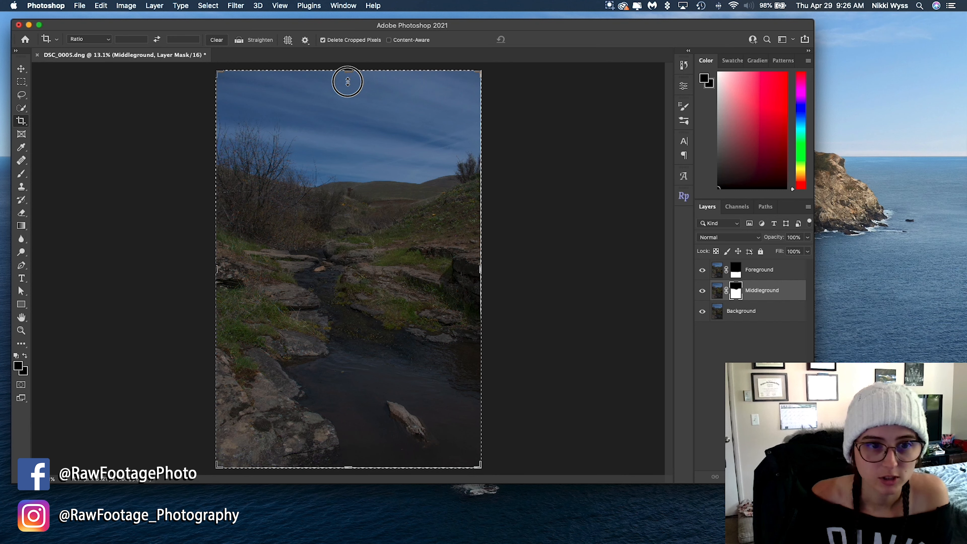
{"action": "left_click_drag", "start_coordinate": [346, 89], "coordinate": [348, 85]}
{"action": "scroll", "coordinate": [459, 144], "scroll_direction": "up", "scroll_amount": 3}
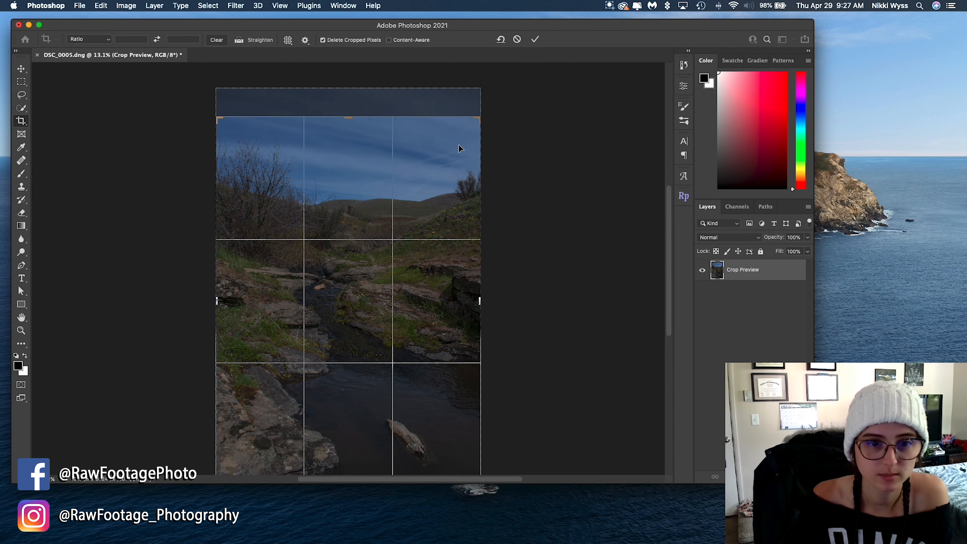
{"action": "scroll", "coordinate": [459, 145], "scroll_direction": "down", "scroll_amount": 3}
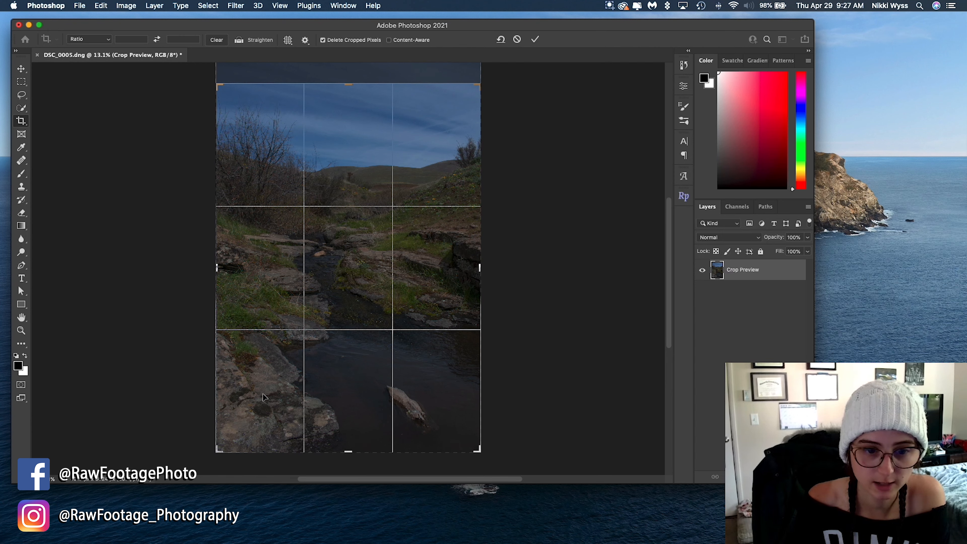
{"action": "left_click_drag", "start_coordinate": [348, 83], "coordinate": [340, 91]}
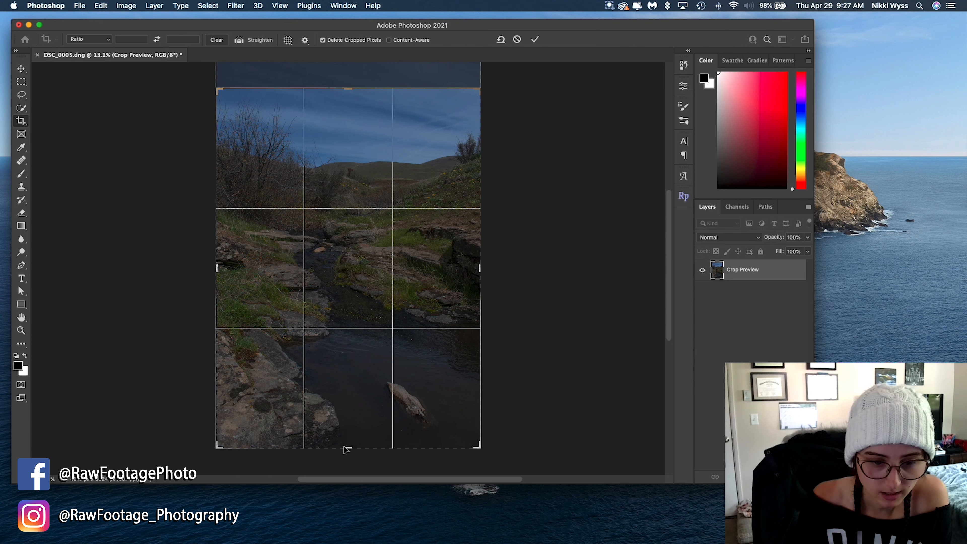
Step: Trim narrow strips from the photo's lower, left and right edges with the crop frame
{"action": "left_click_drag", "start_coordinate": [347, 447], "coordinate": [348, 443]}
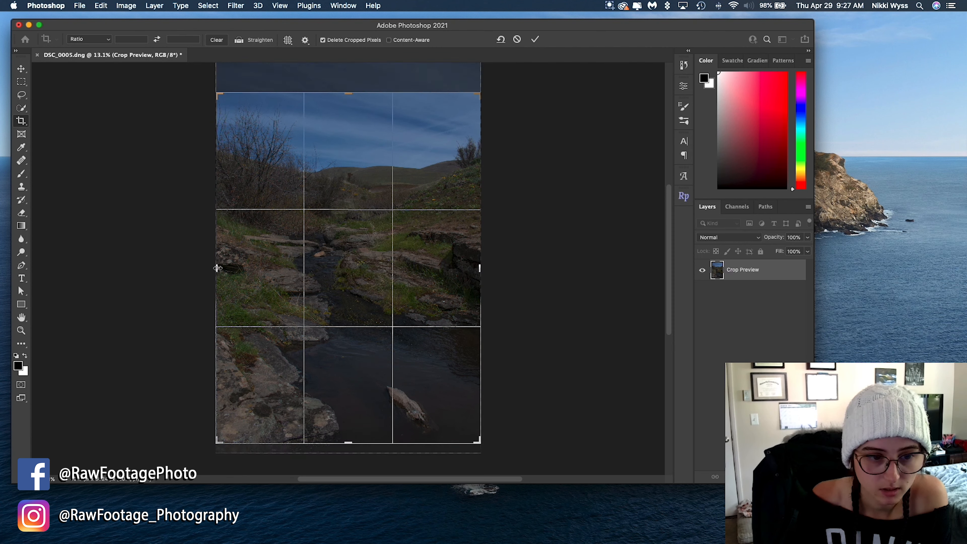
{"action": "left_click_drag", "start_coordinate": [217, 269], "coordinate": [219, 269]}
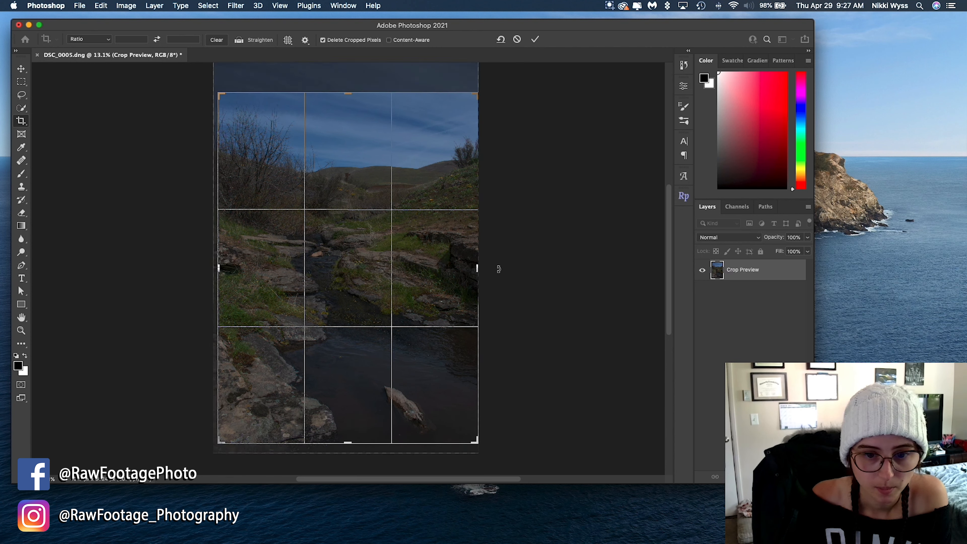
{"action": "left_click_drag", "start_coordinate": [477, 271], "coordinate": [475, 271]}
{"action": "left_click_drag", "start_coordinate": [475, 271], "coordinate": [475, 271]}
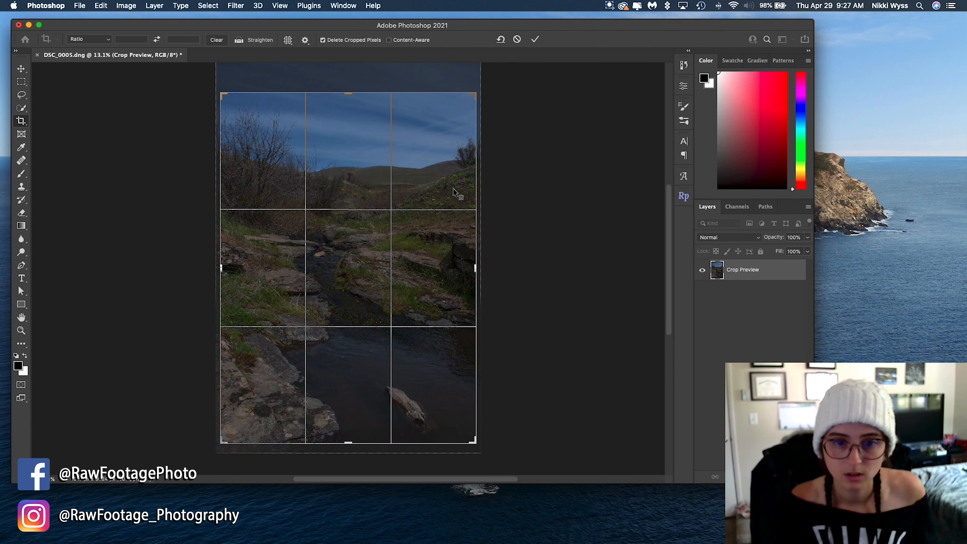
Step: Check the crop frame closely against the photo's side borders, fine-tune its right edge and apply the crop
{"action": "scroll", "coordinate": [458, 194], "scroll_direction": "up", "scroll_amount": 1}
{"action": "scroll", "coordinate": [499, 210], "scroll_direction": "down", "scroll_amount": 2}
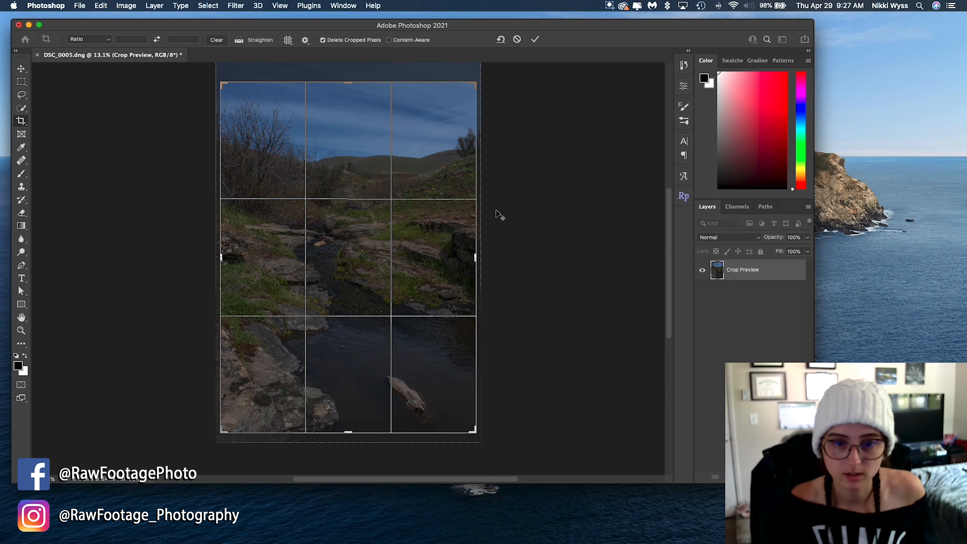
{"action": "scroll", "coordinate": [497, 209], "scroll_direction": "up", "scroll_amount": 3}
{"action": "scroll", "coordinate": [496, 209], "scroll_direction": "up", "scroll_amount": 5}
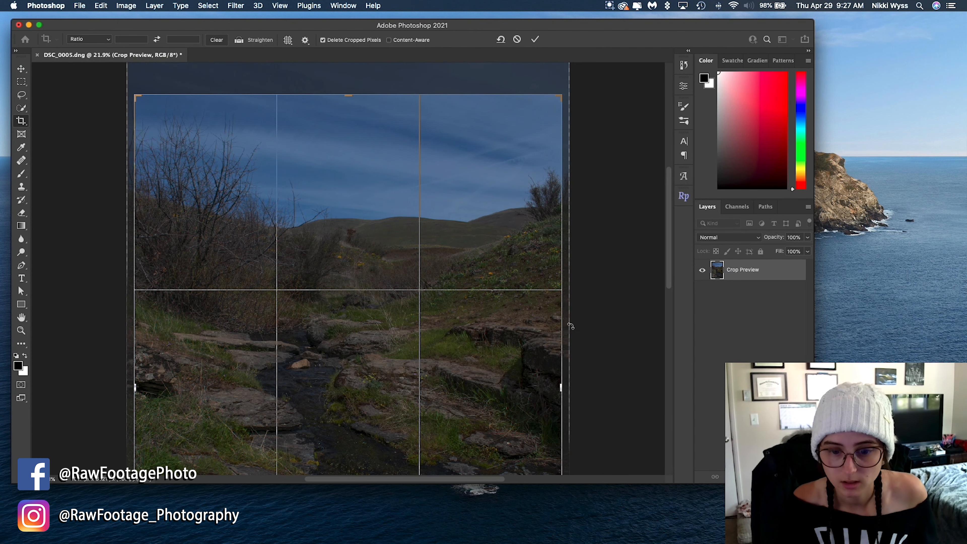
{"action": "left_click", "coordinate": [560, 388]}
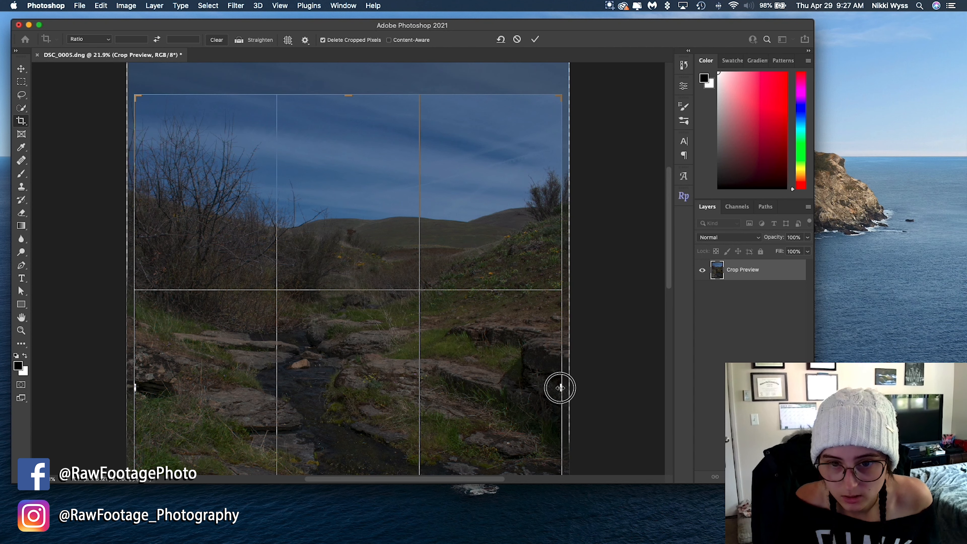
{"action": "left_click_drag", "start_coordinate": [559, 388], "coordinate": [561, 388]}
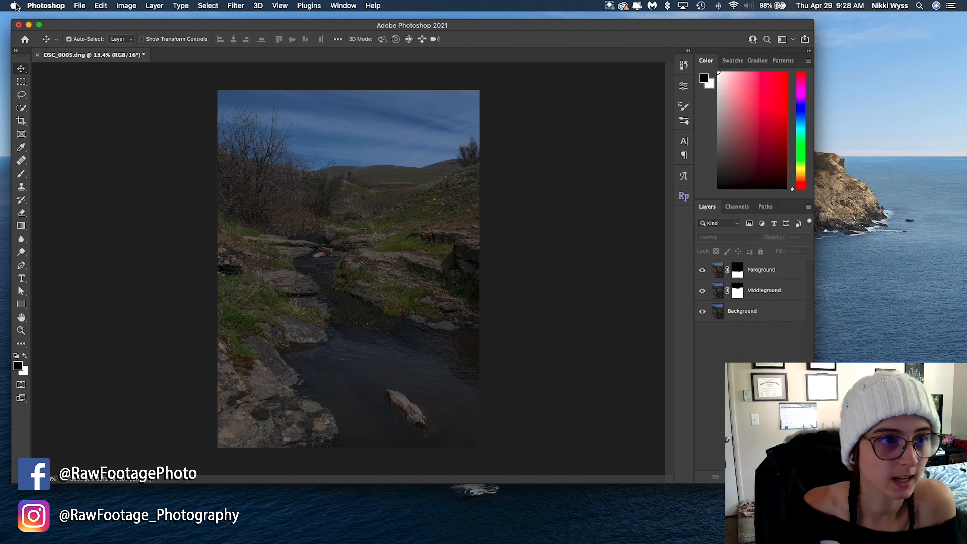
Step: Export the cropped photo as a JPG and choose the Instagram folder as the destination
{"action": "left_click", "coordinate": [82, 6]}
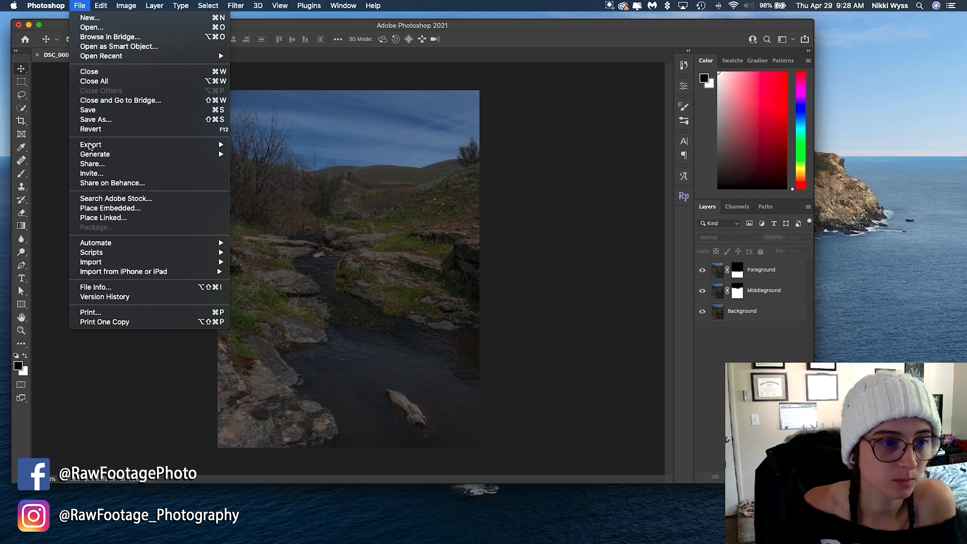
{"action": "mouse_move", "coordinate": [95, 146]}
{"action": "left_click", "coordinate": [303, 154]}
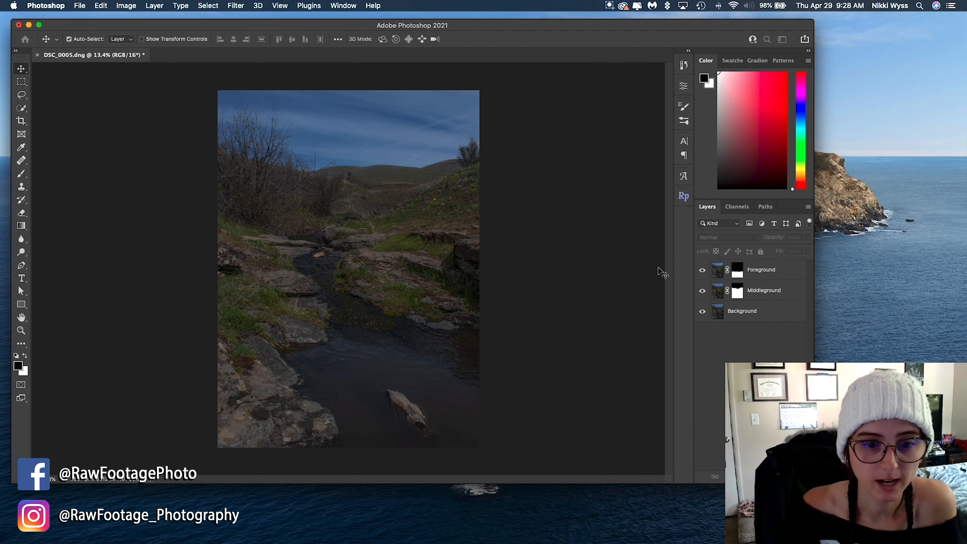
{"action": "key", "text": "Return"}
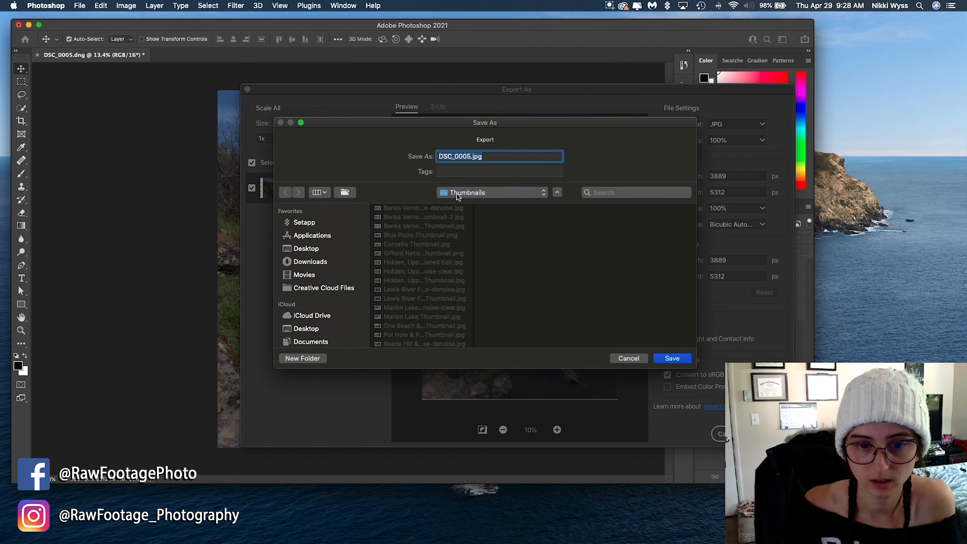
{"action": "left_click", "coordinate": [467, 192]}
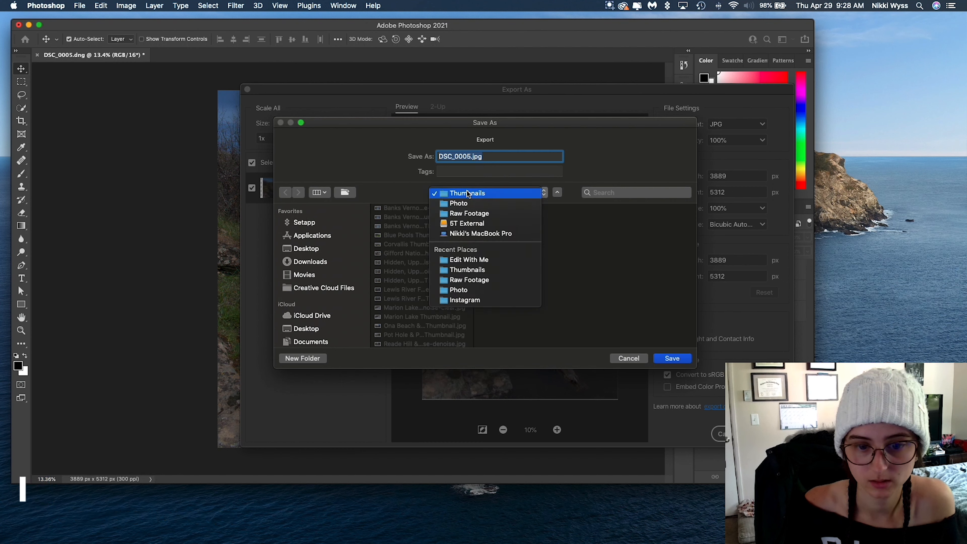
{"action": "left_click", "coordinate": [464, 300]}
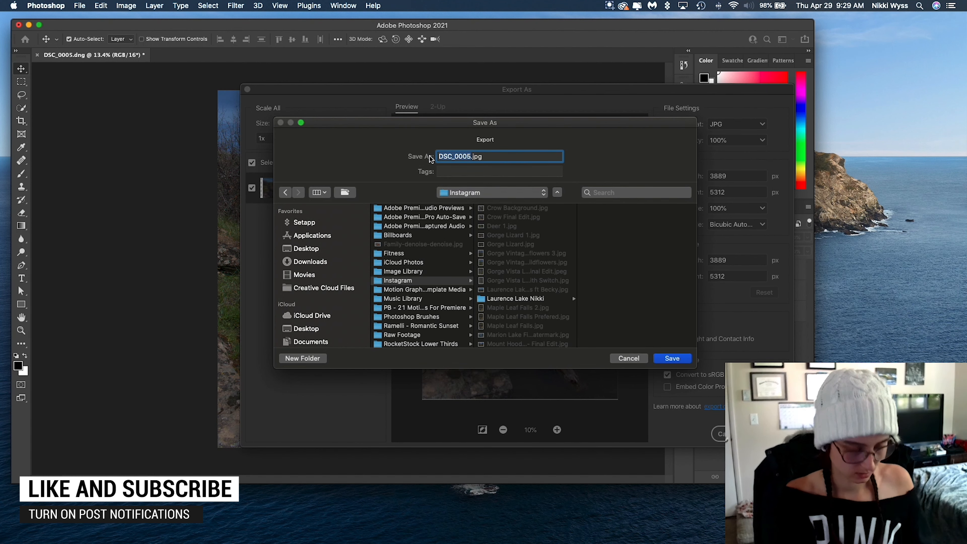
Step: Name the exported file Gorge Vista Loop Stream.jpg and save it
{"action": "type", "text": "VGorge Vist"}
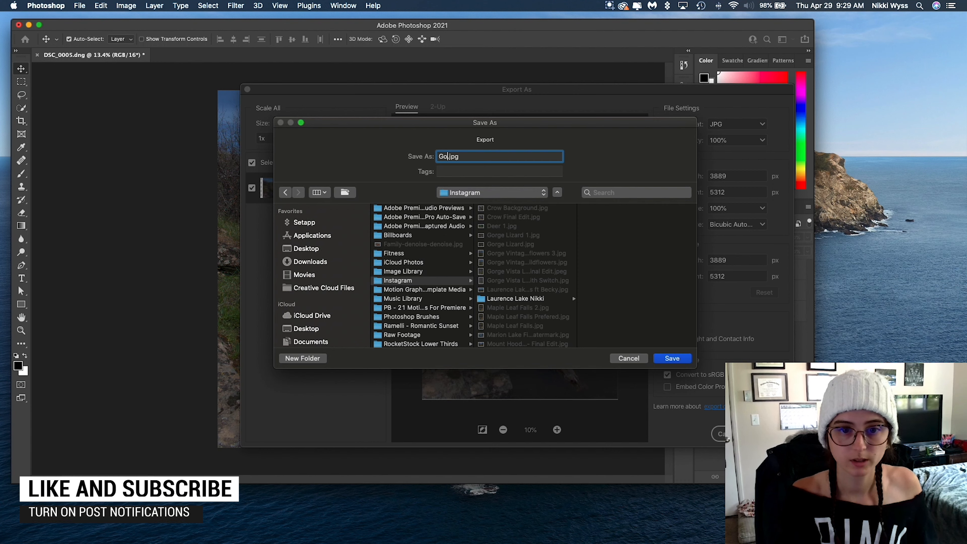
{"action": "type", "text": "A"}
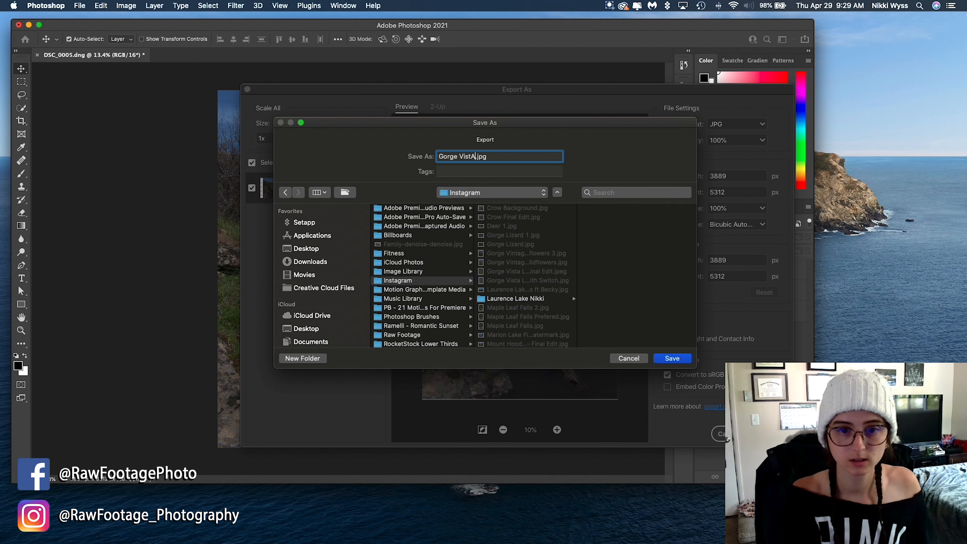
{"action": "type", "text": " Loop"}
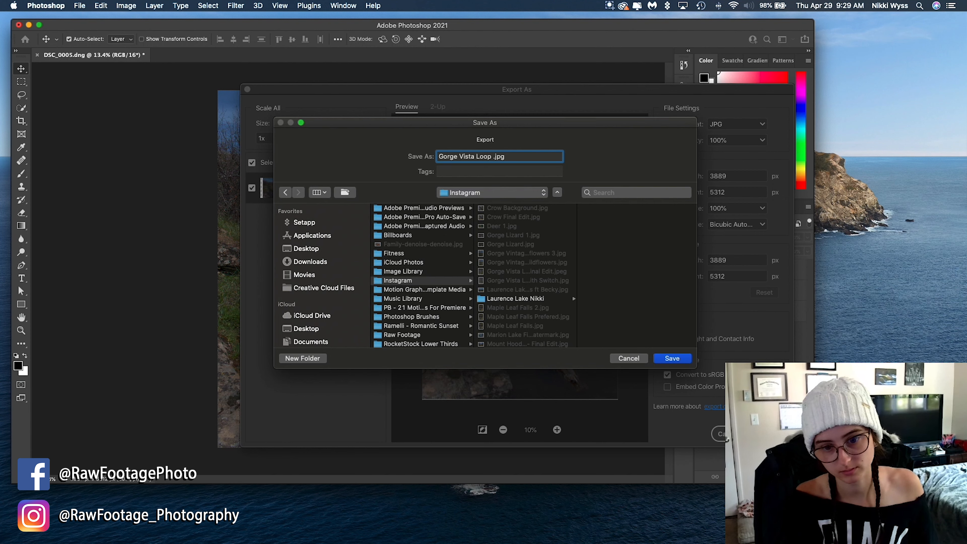
{"action": "type", "text": " Creek"}
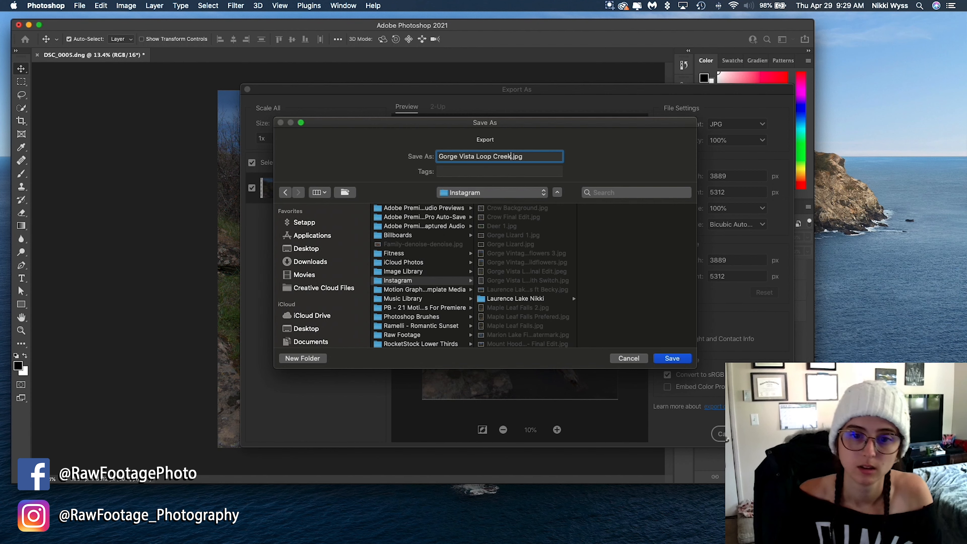
{"action": "key", "text": "BackSpace"}
{"action": "key", "text": "BackSpace"}
{"action": "key", "text": "BackSpace"}
{"action": "key", "text": "BackSpace"}
{"action": "key", "text": "BackSpace"}
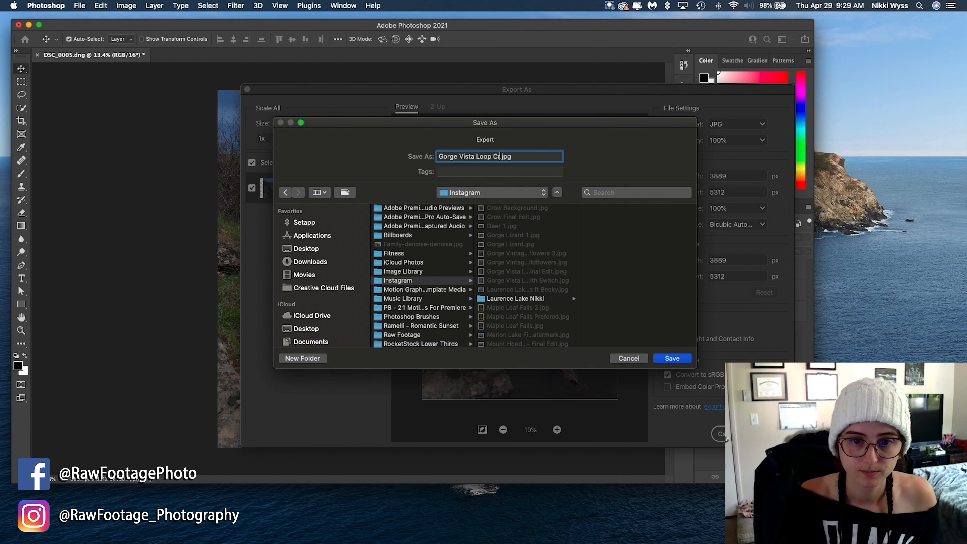
{"action": "type", "text": "Stream"}
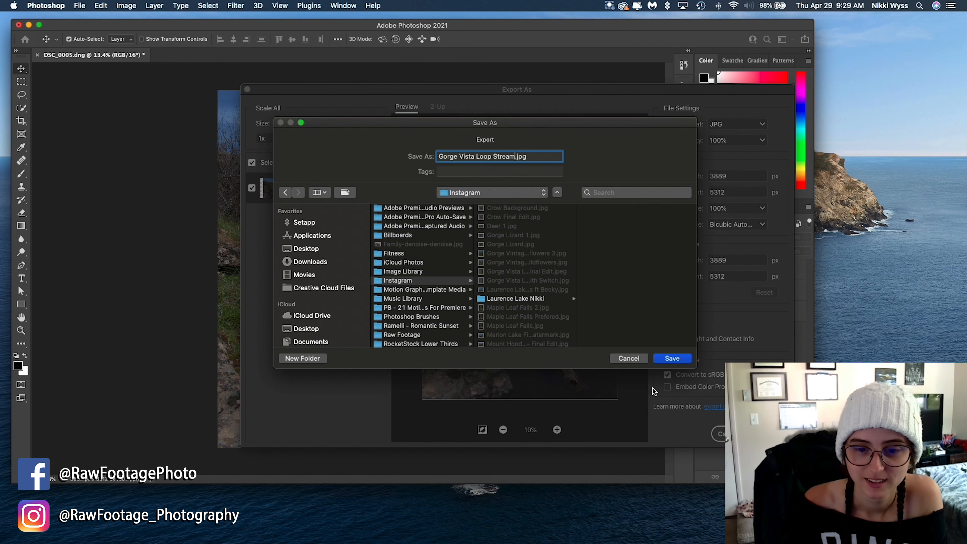
{"action": "left_click", "coordinate": [671, 358]}
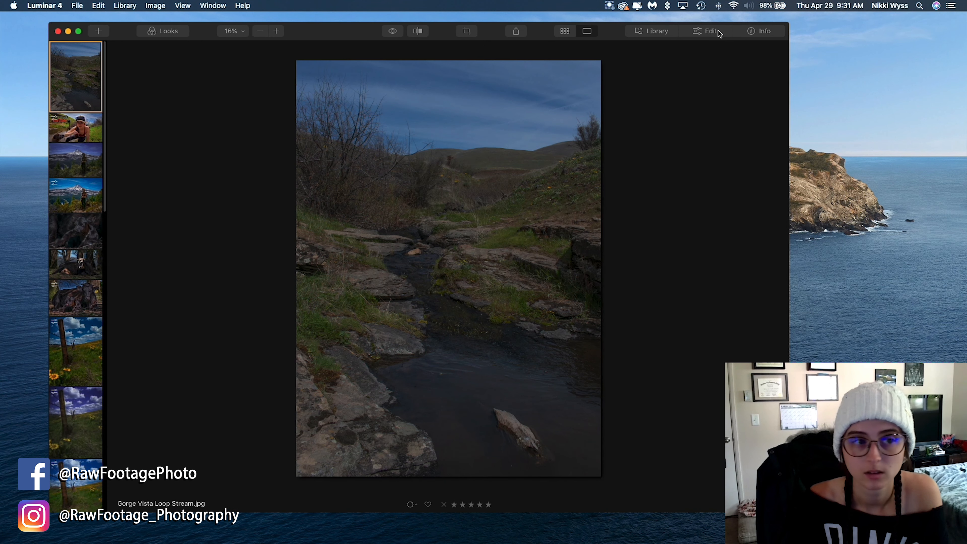
Step: Open Gorge Vista Loop Stream.jpg for editing in Luminar 4 and toggle the before/after comparison on and off
{"action": "left_click", "coordinate": [718, 33]}
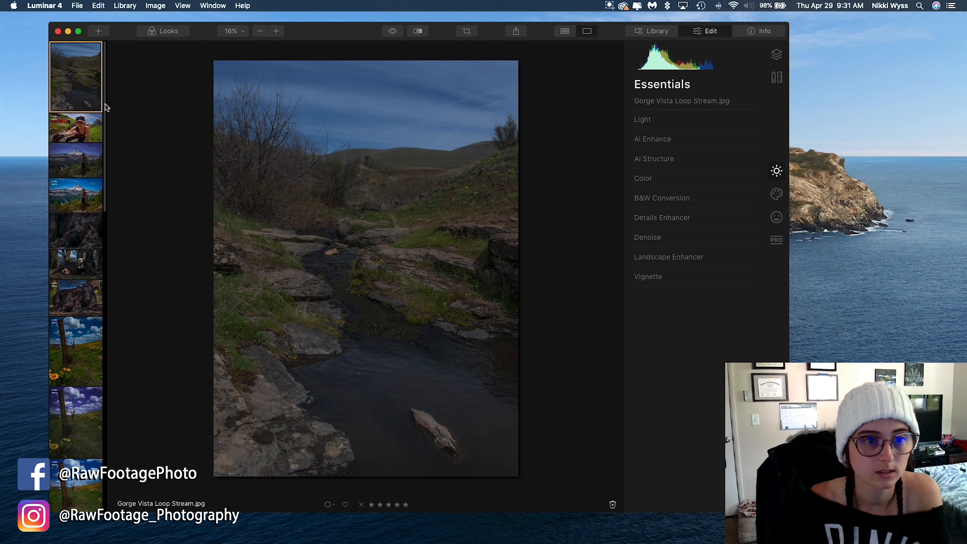
{"action": "left_click", "coordinate": [418, 31]}
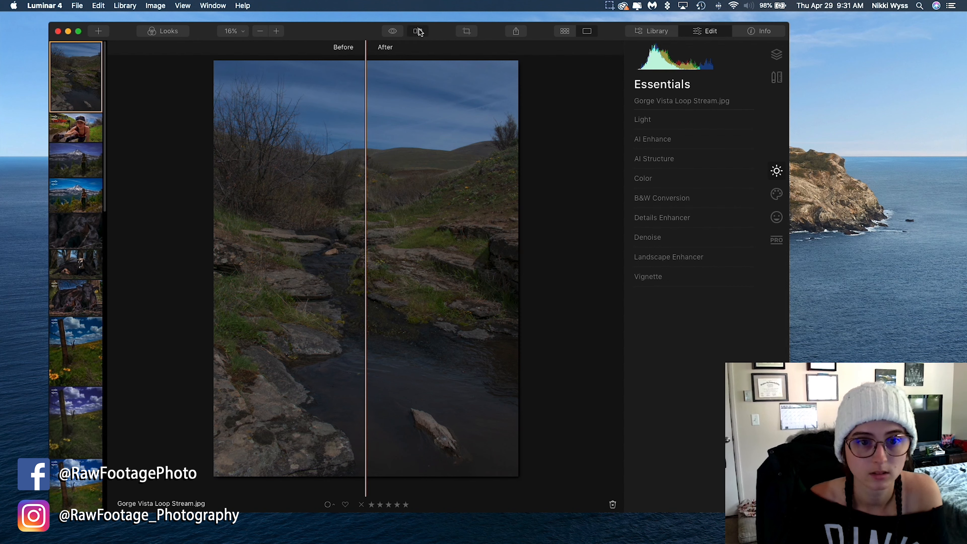
{"action": "left_click", "coordinate": [418, 30]}
{"action": "left_click", "coordinate": [418, 30]}
{"action": "left_click", "coordinate": [418, 30]}
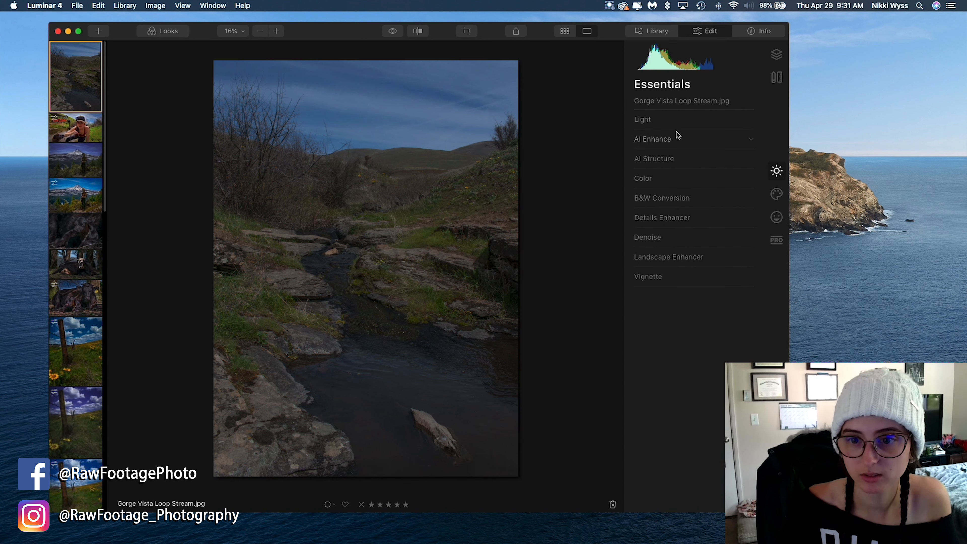
Step: Set AI Accent to 35 and AI Sky Enhancer to 25 in the AI Enhance adjustments
{"action": "left_click", "coordinate": [674, 123]}
{"action": "left_click", "coordinate": [675, 123]}
{"action": "left_click", "coordinate": [667, 138]}
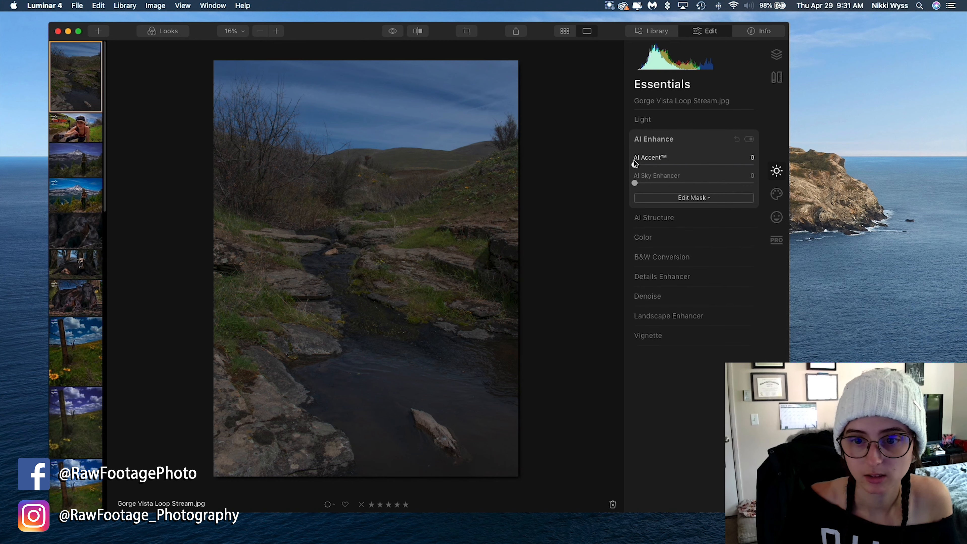
{"action": "left_click", "coordinate": [634, 165]}
{"action": "left_click_drag", "start_coordinate": [635, 165], "coordinate": [666, 192]}
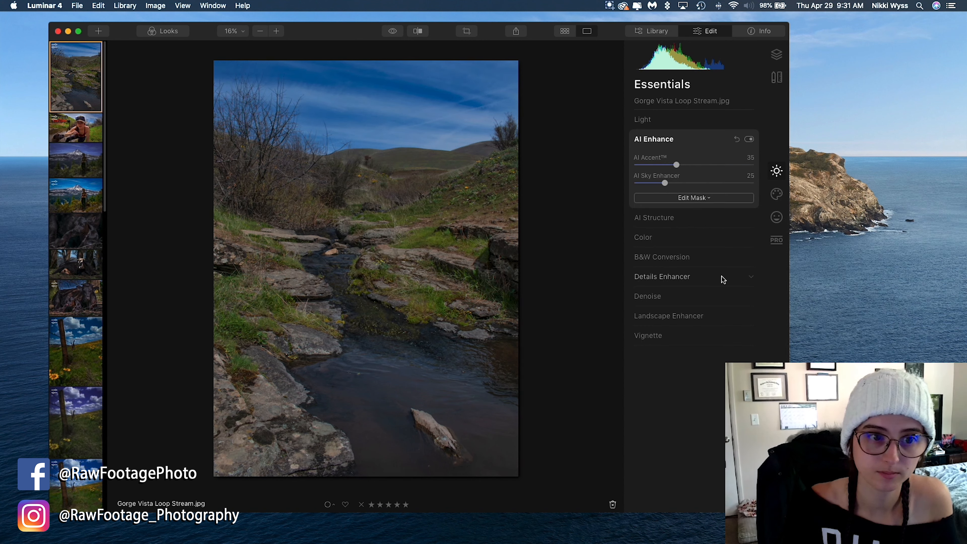
{"action": "left_click", "coordinate": [675, 145]}
Step: Keep Temperature at 0 in the Light adjustments, and set Highlights to -100 and Smart Contrast to 10
{"action": "left_click", "coordinate": [663, 121]}
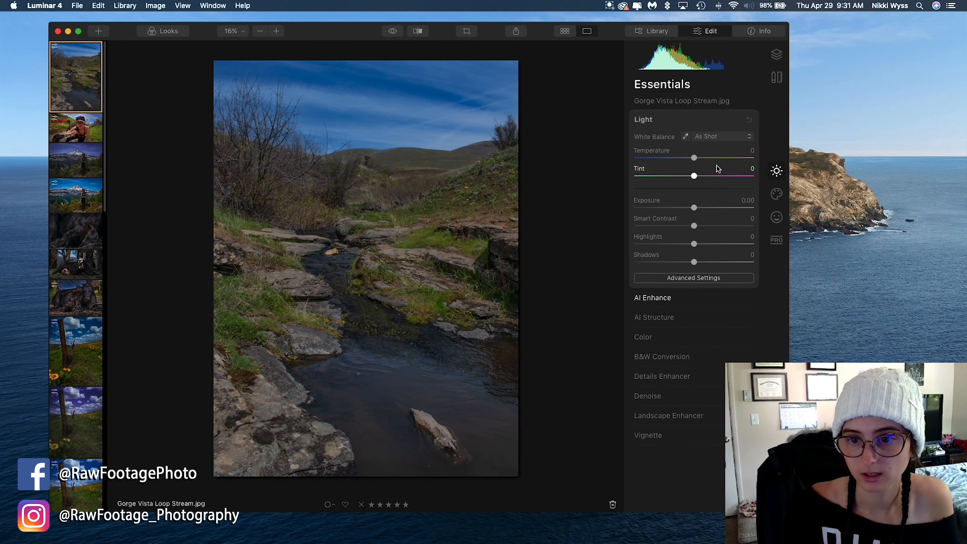
{"action": "mouse_move", "coordinate": [694, 158]}
{"action": "left_mouse_down"}
{"action": "mouse_move", "coordinate": [679, 160]}
{"action": "mouse_move", "coordinate": [694, 161]}
{"action": "left_mouse_up"}
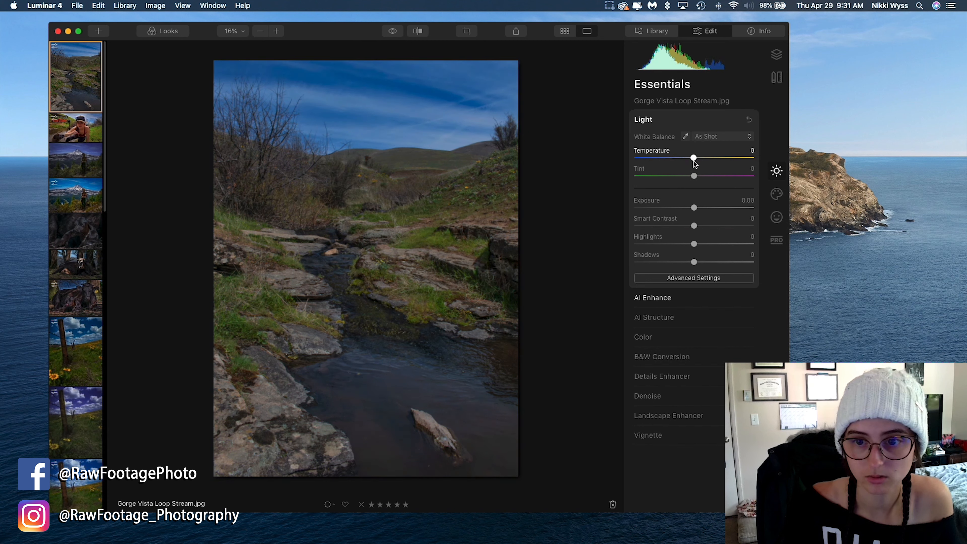
{"action": "left_click", "coordinate": [697, 280]}
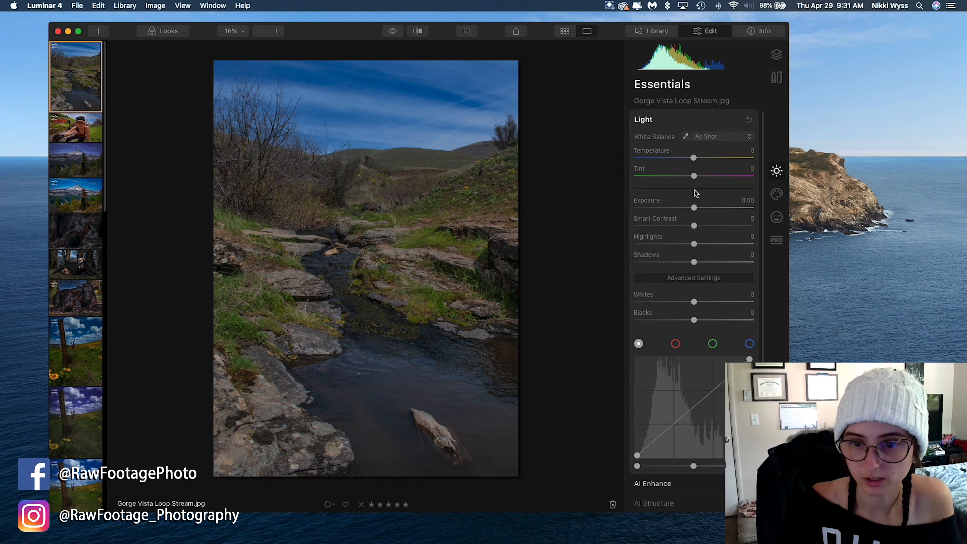
{"action": "scroll", "coordinate": [673, 188], "scroll_direction": "down", "scroll_amount": 1}
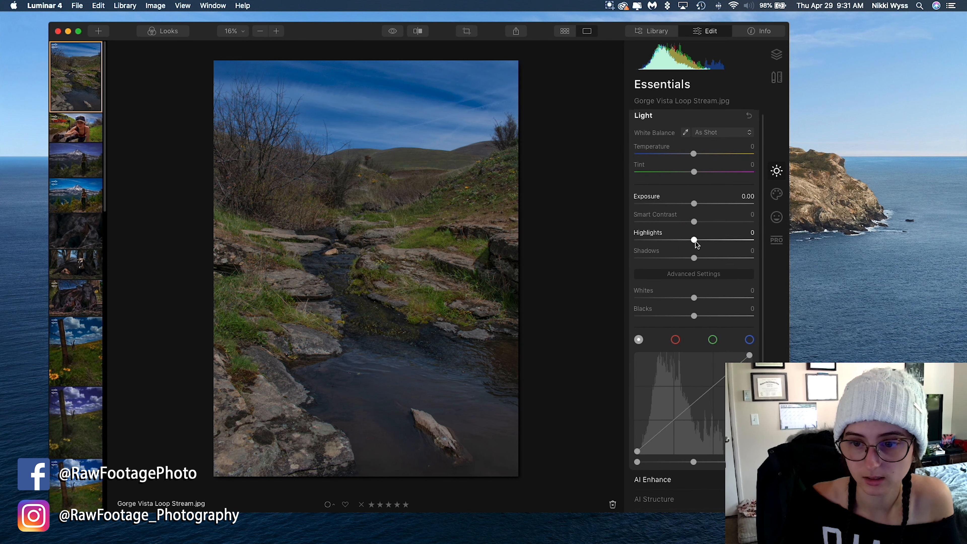
{"action": "left_click_drag", "start_coordinate": [694, 242], "coordinate": [588, 249]}
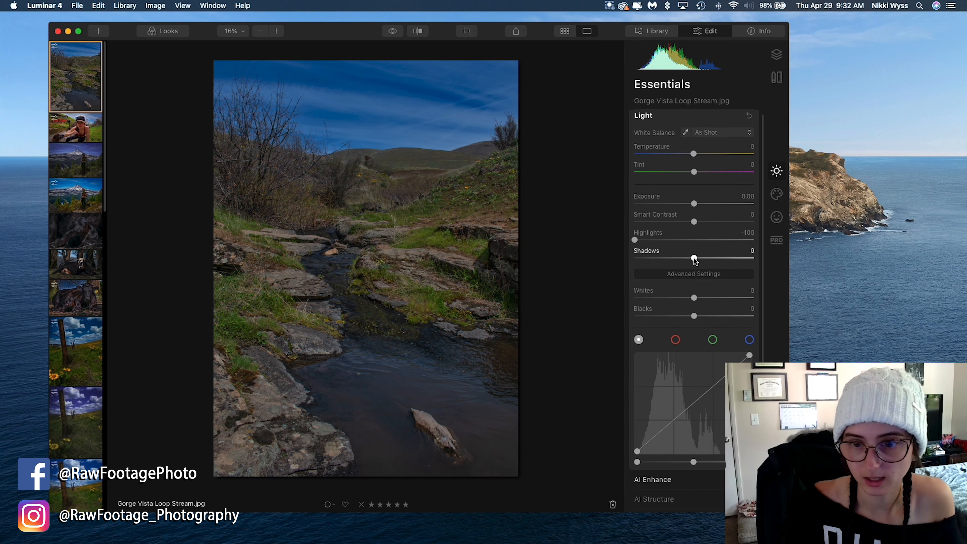
{"action": "left_click_drag", "start_coordinate": [694, 225], "coordinate": [700, 225]}
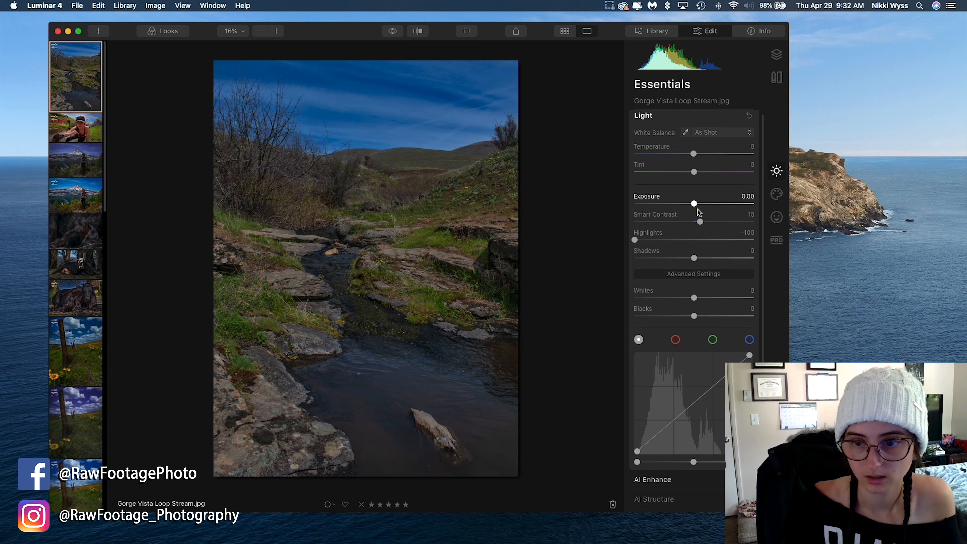
Step: Set AI Accent to 30, then toggle AI Enhance off and on and show the photo's before/after comparison
{"action": "left_click", "coordinate": [655, 119]}
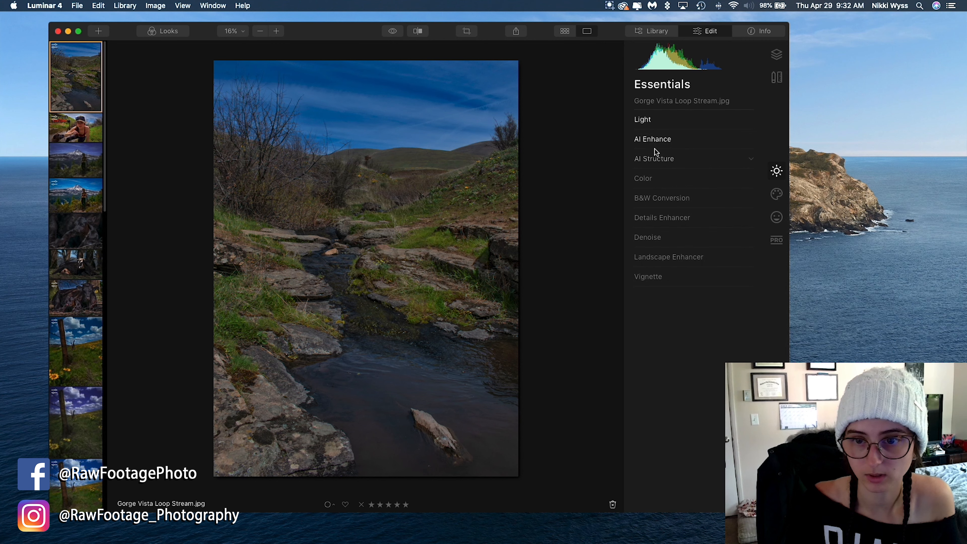
{"action": "left_click", "coordinate": [653, 149]}
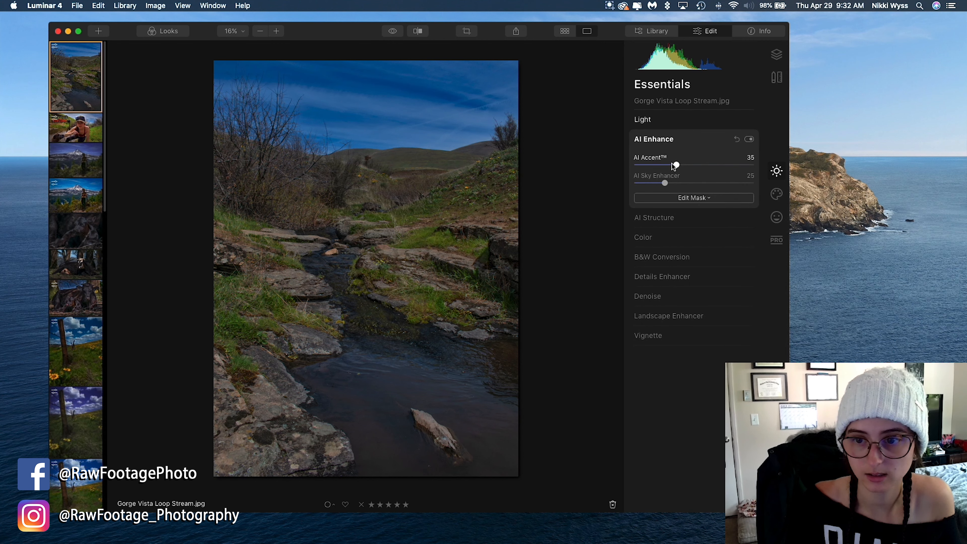
{"action": "left_click_drag", "start_coordinate": [676, 166], "coordinate": [670, 166]}
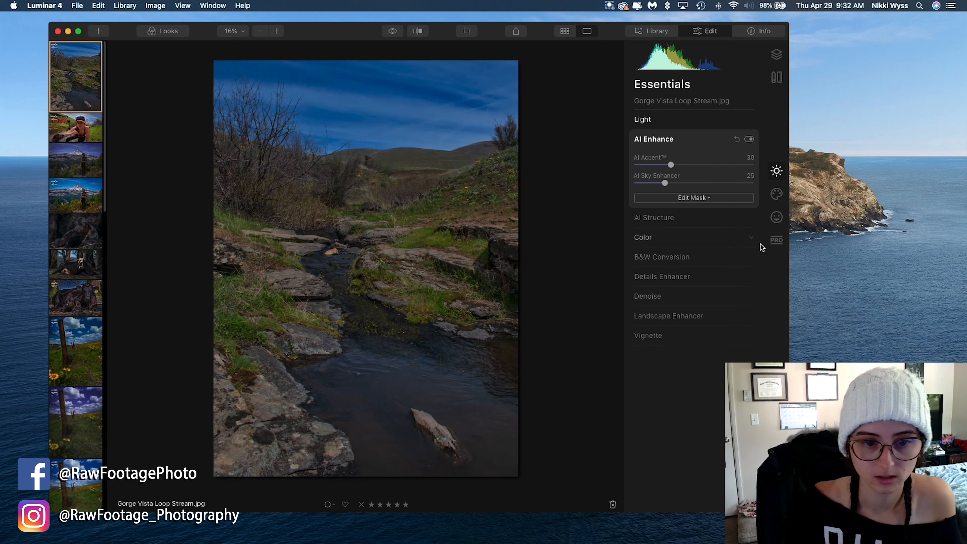
{"action": "left_click", "coordinate": [749, 140]}
{"action": "left_click", "coordinate": [750, 140]}
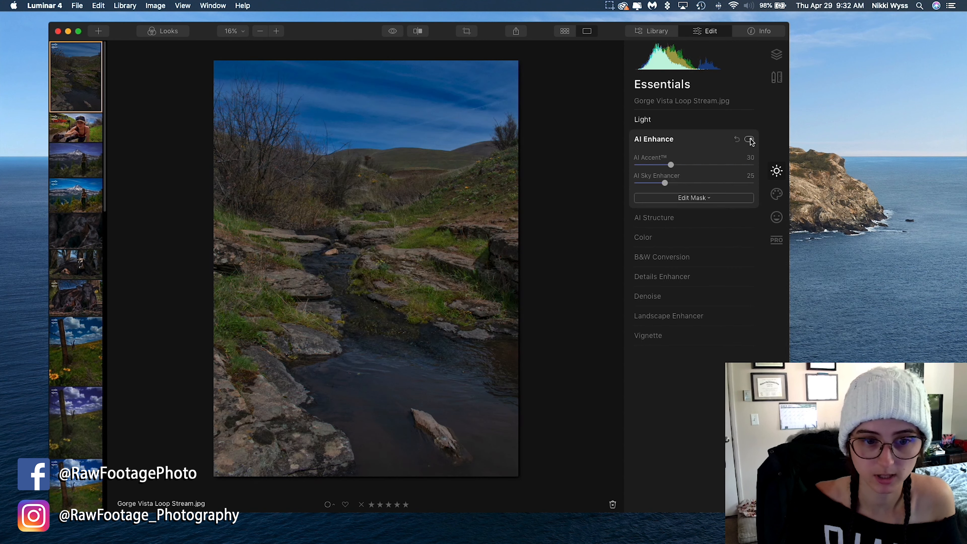
{"action": "left_click", "coordinate": [418, 32]}
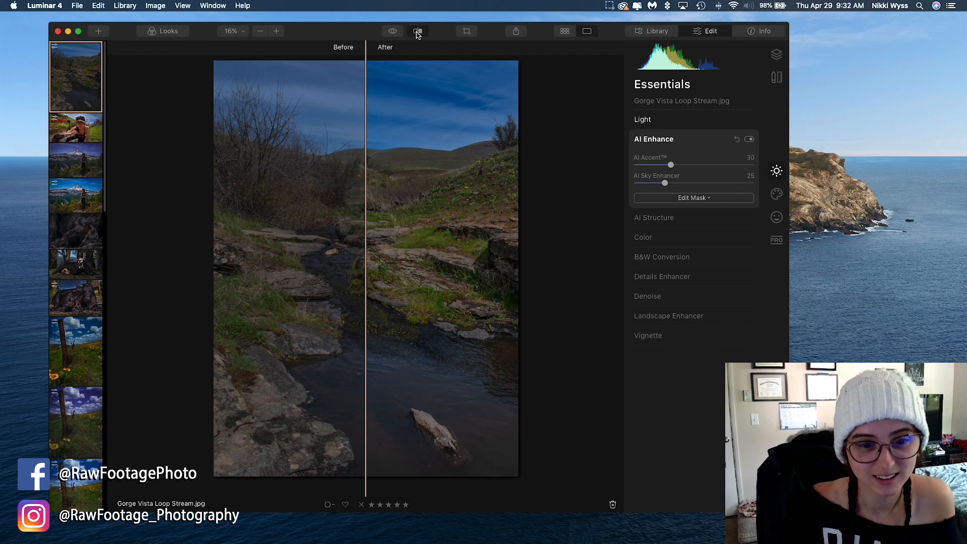
Step: Close the before/after comparison, set AI Structure's Amount to 10 and Boost to 5, and toggle the adjustment off and on
{"action": "left_click", "coordinate": [417, 32]}
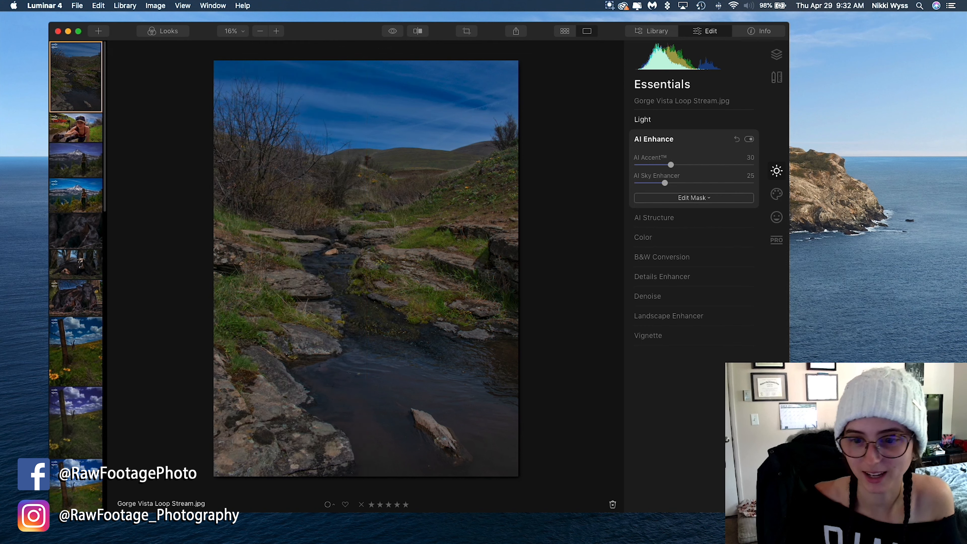
{"action": "left_click", "coordinate": [709, 137]}
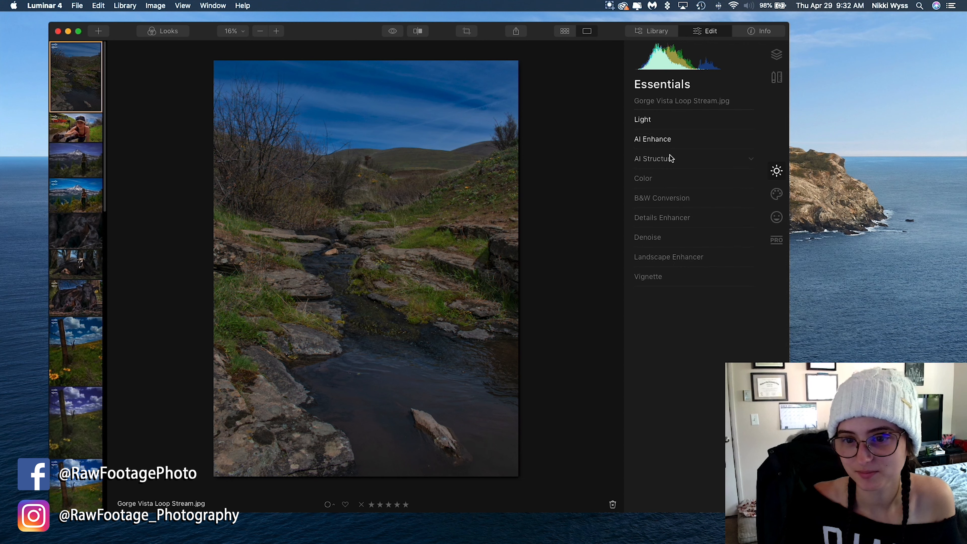
{"action": "left_click", "coordinate": [671, 156]}
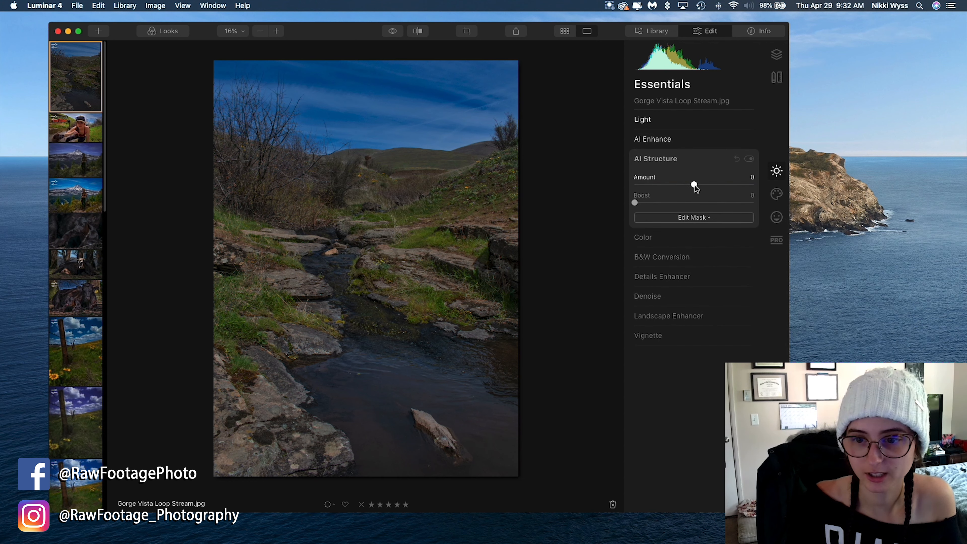
{"action": "left_click_drag", "start_coordinate": [694, 186], "coordinate": [702, 186]}
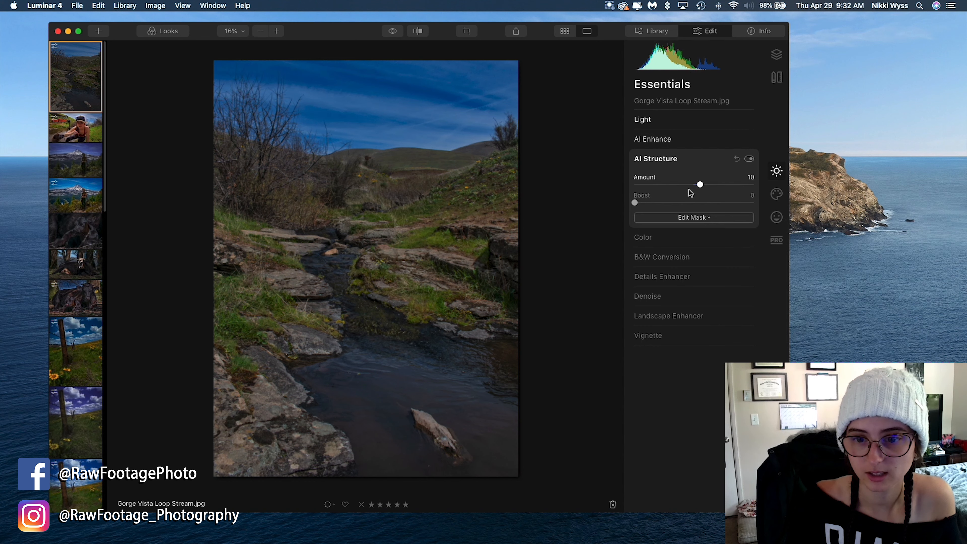
{"action": "left_click_drag", "start_coordinate": [637, 204], "coordinate": [643, 206]}
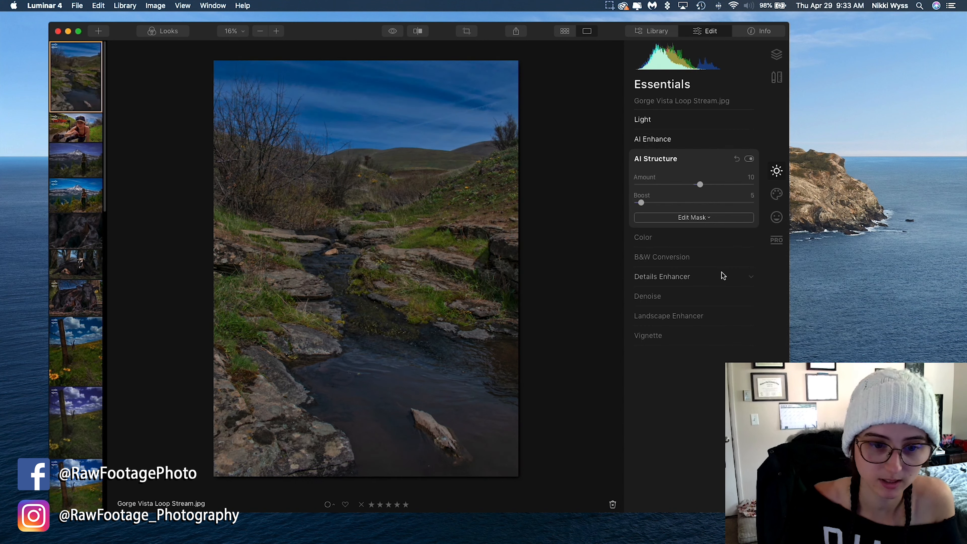
{"action": "left_click", "coordinate": [750, 159]}
{"action": "left_click", "coordinate": [750, 159]}
{"action": "left_click", "coordinate": [750, 159]}
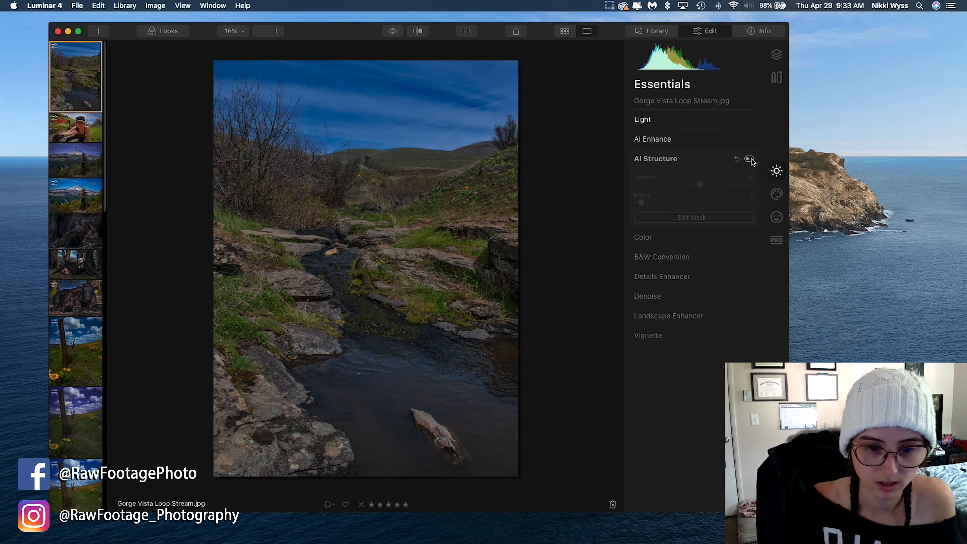
{"action": "left_click", "coordinate": [750, 159]}
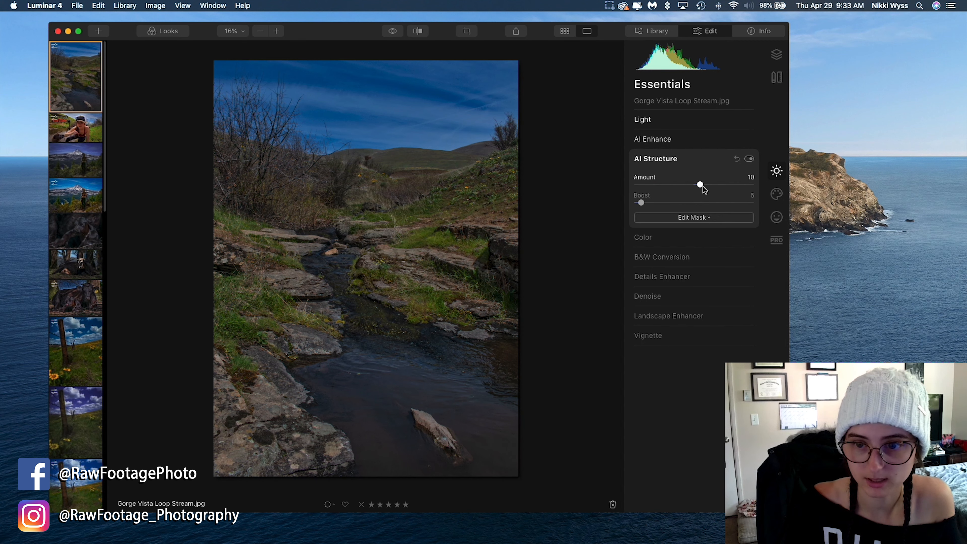
Step: Set AI Structure's Amount to 5 and Boost to 3, compare the photo without the adjustment, and inspect the bare branches at 100% zoom
{"action": "left_click_drag", "start_coordinate": [703, 186], "coordinate": [699, 191]}
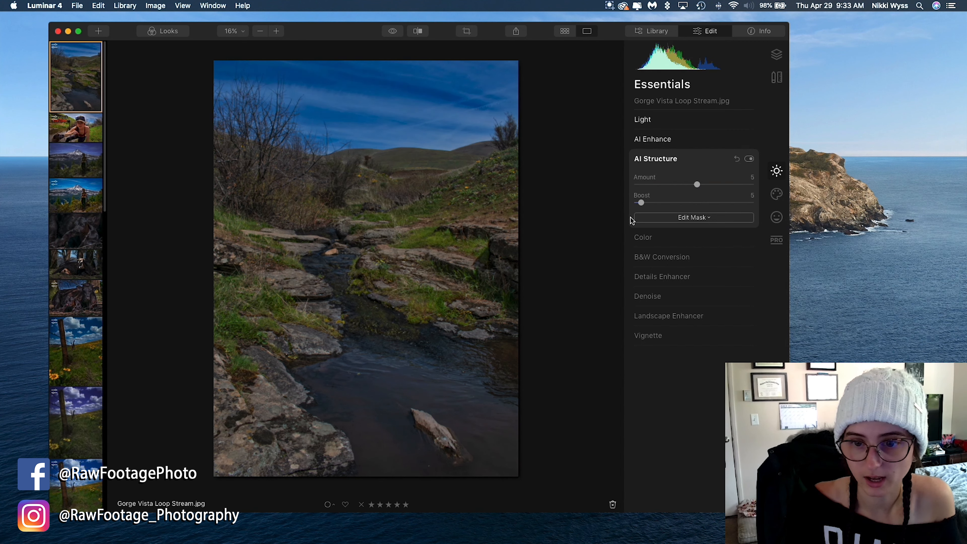
{"action": "left_click_drag", "start_coordinate": [641, 202], "coordinate": [638, 203]}
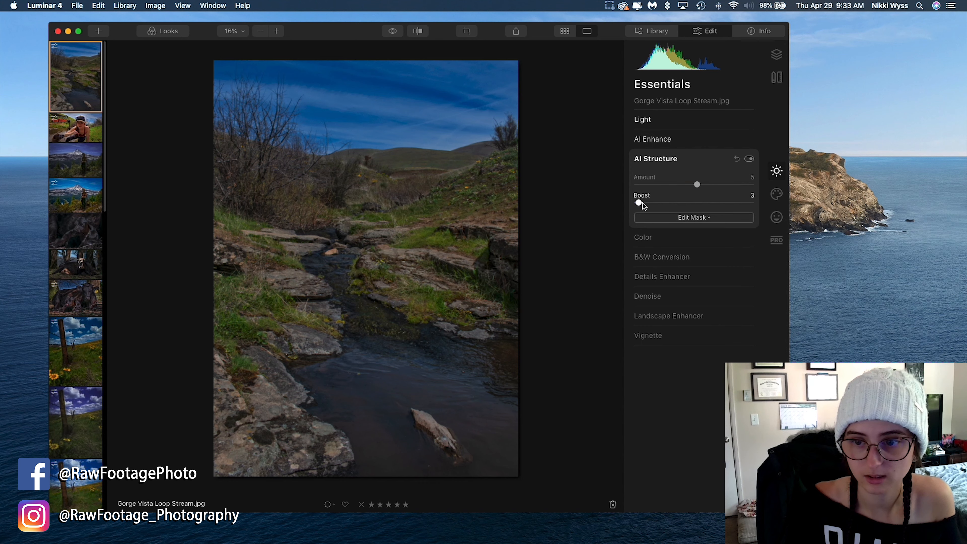
{"action": "left_click", "coordinate": [748, 159]}
{"action": "left_click", "coordinate": [748, 159]}
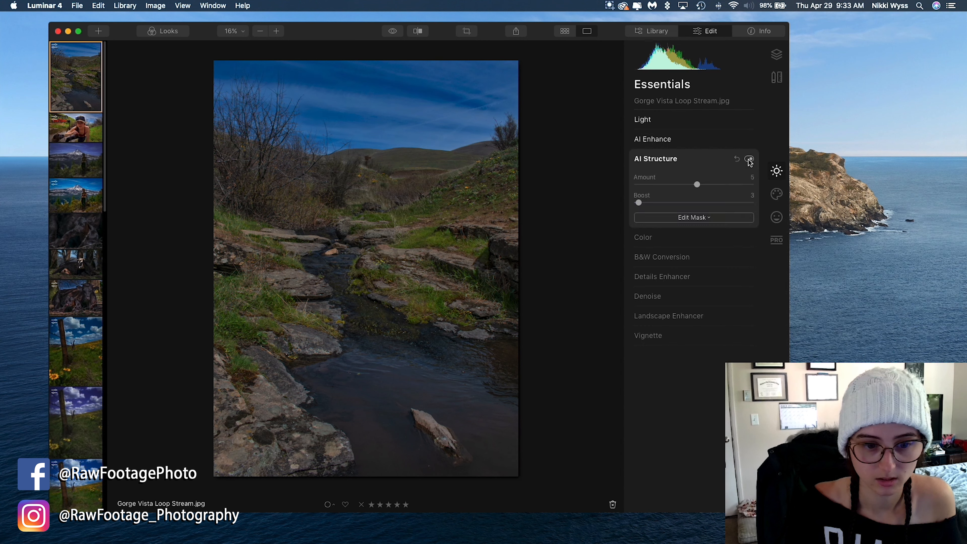
{"action": "left_click", "coordinate": [749, 159]}
{"action": "left_click", "coordinate": [748, 159]}
{"action": "left_click", "coordinate": [748, 160]}
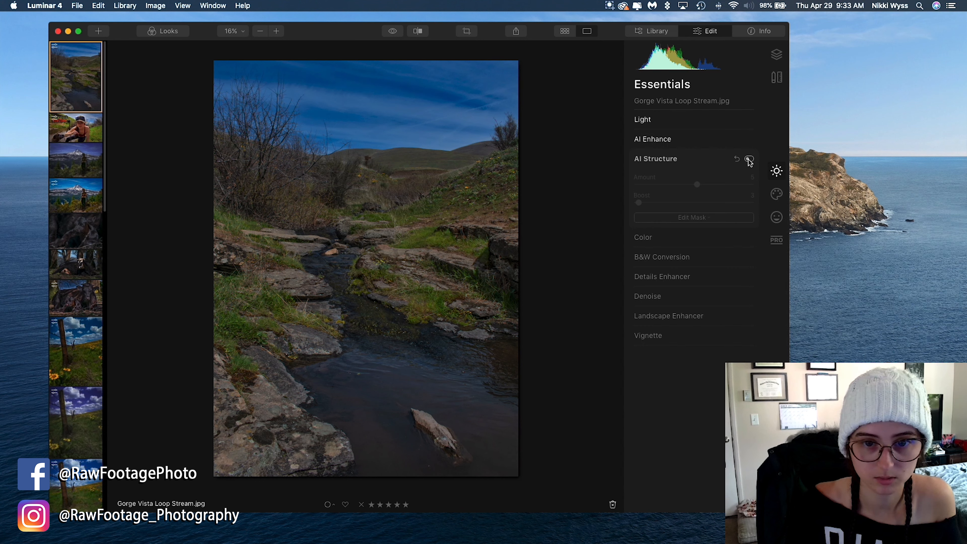
{"action": "left_click", "coordinate": [749, 159]}
{"action": "left_click", "coordinate": [748, 159]}
{"action": "left_click", "coordinate": [748, 159]}
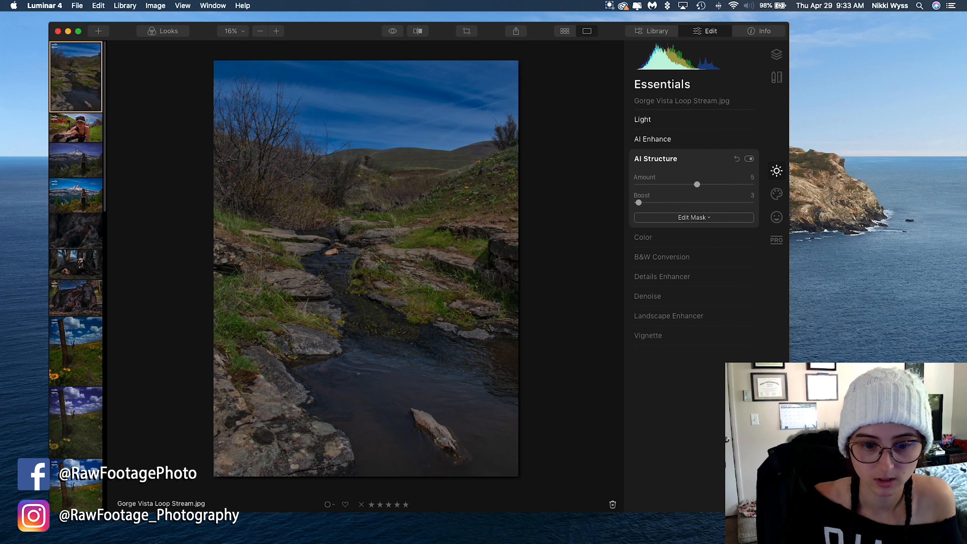
{"action": "left_click", "coordinate": [678, 161]}
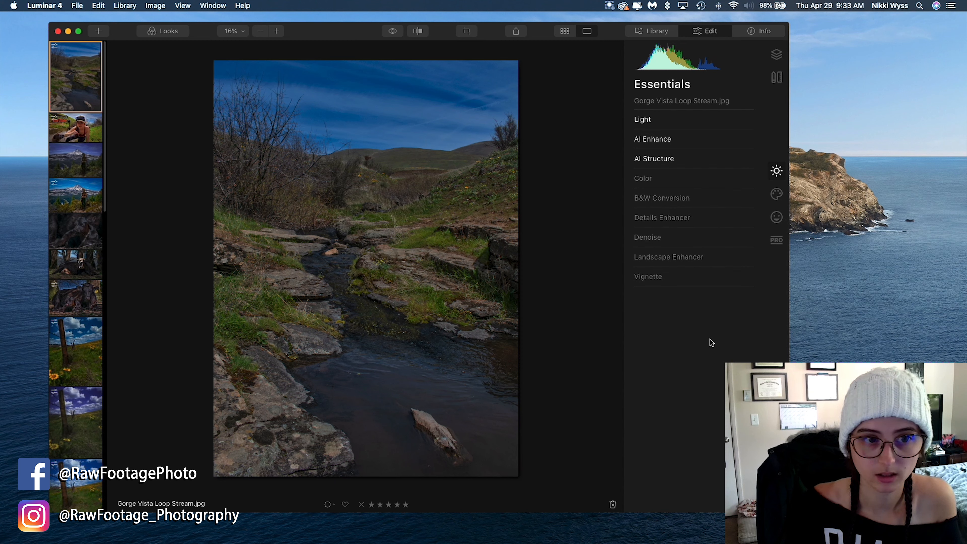
{"action": "left_click", "coordinate": [247, 107]}
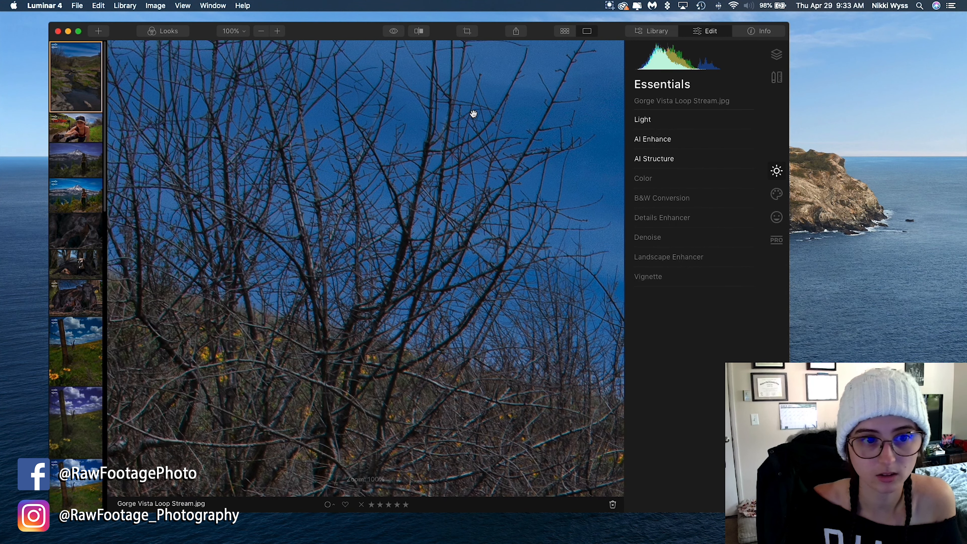
{"action": "left_click", "coordinate": [438, 184]}
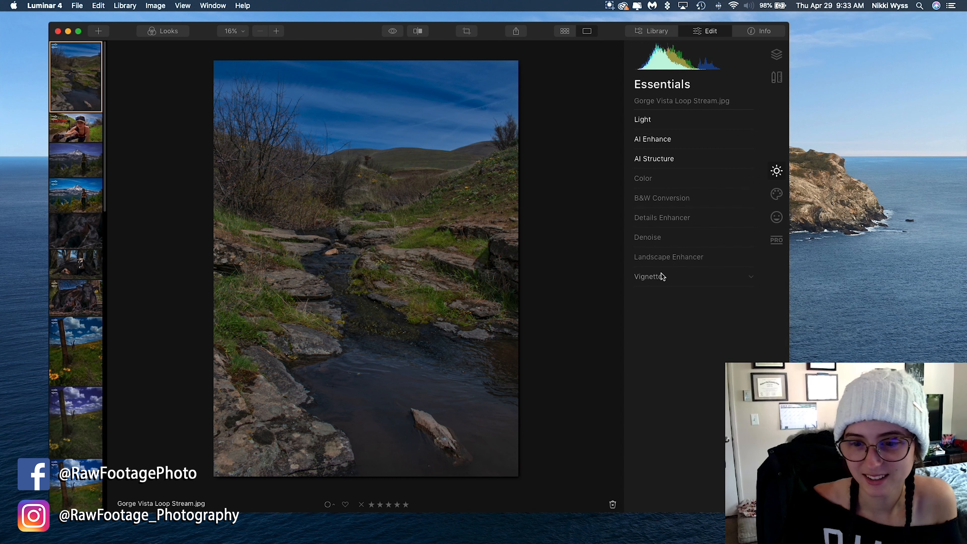
Step: Set Dehaze to 50 in the Landscape Enhancer adjustments and toggle the adjustment off and on to compare
{"action": "left_click", "coordinate": [663, 257]}
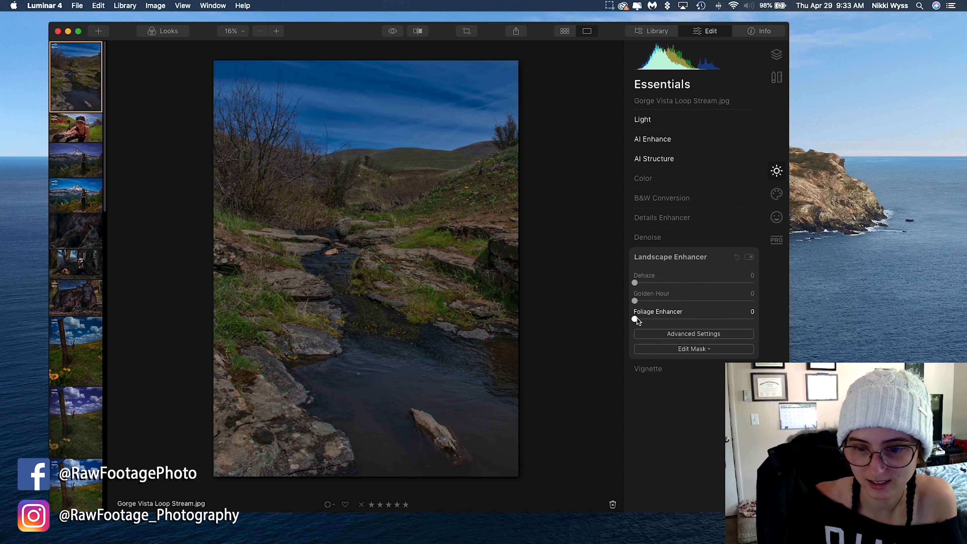
{"action": "left_click_drag", "start_coordinate": [635, 282], "coordinate": [696, 307]}
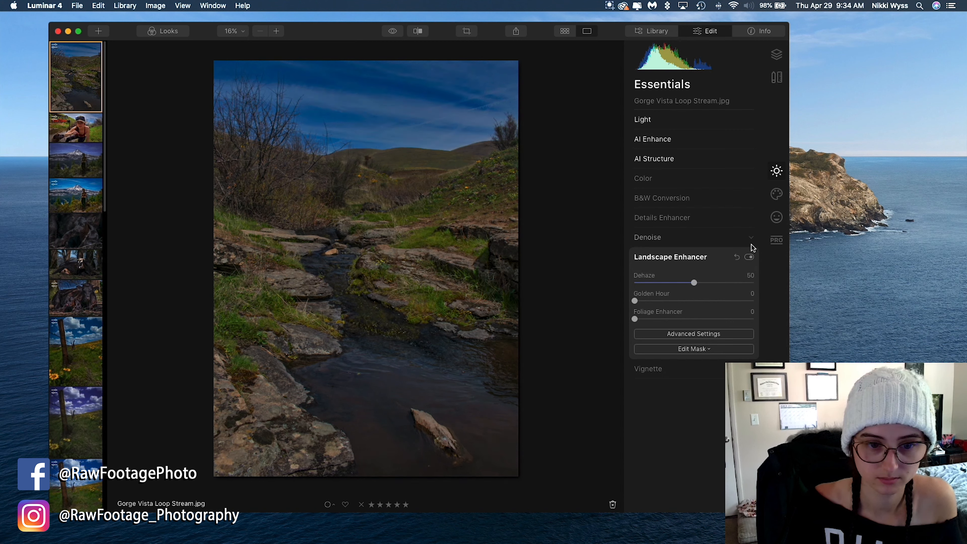
{"action": "left_click", "coordinate": [750, 258]}
{"action": "left_click", "coordinate": [750, 258]}
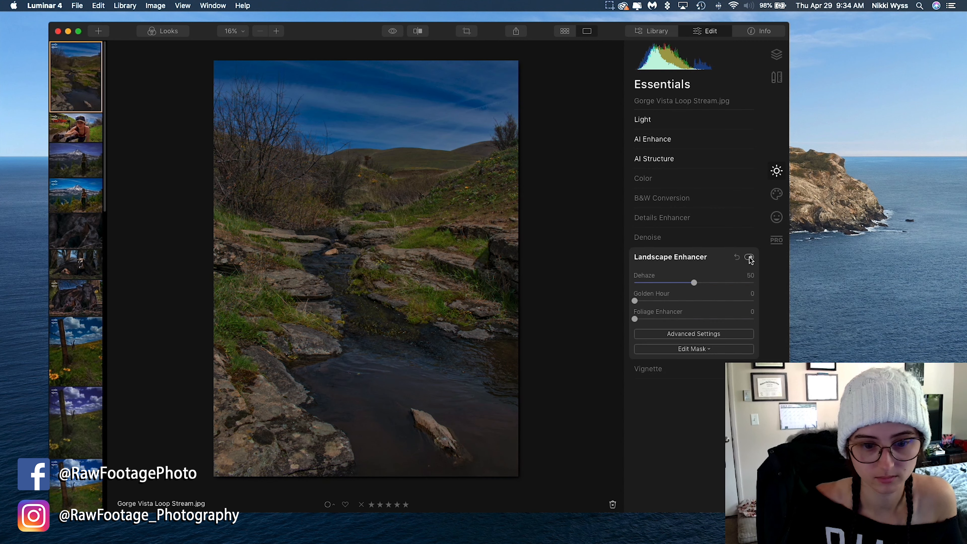
{"action": "left_click", "coordinate": [750, 257]}
{"action": "left_click", "coordinate": [749, 258]}
{"action": "left_click", "coordinate": [750, 258]}
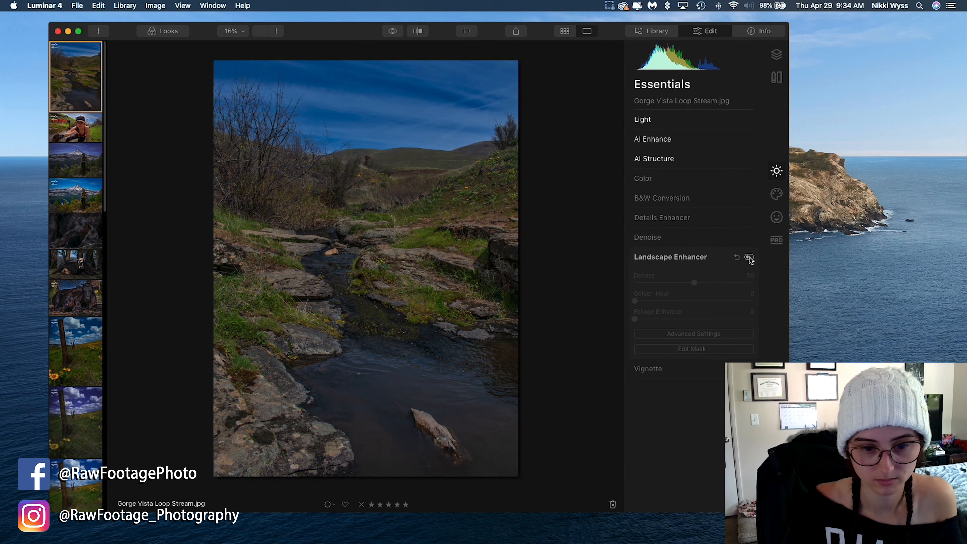
{"action": "left_click", "coordinate": [750, 258]}
Step: Try Dehaze at 100, compare the photo with Landscape Enhancer off and on, and set Dehaze to 75
{"action": "left_click_drag", "start_coordinate": [692, 282], "coordinate": [774, 292]}
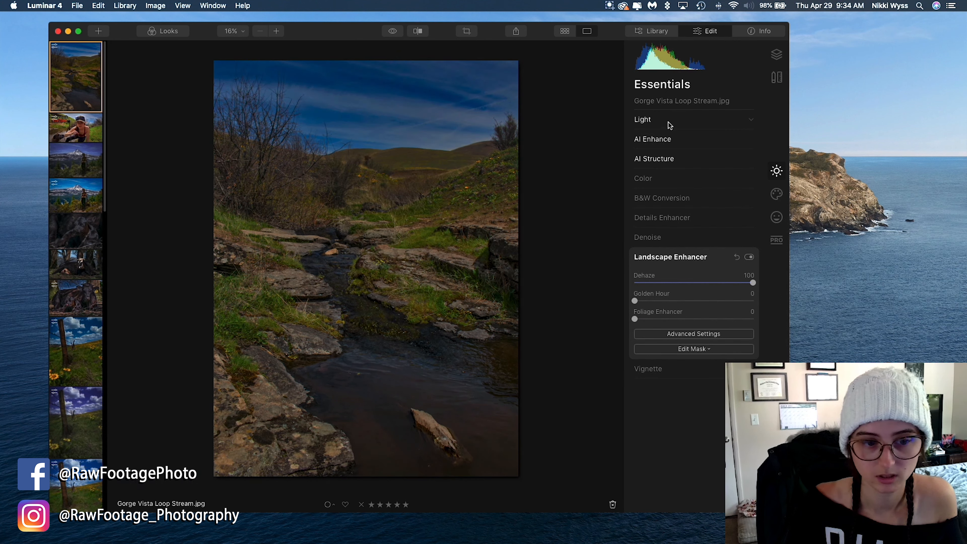
{"action": "left_click", "coordinate": [749, 258]}
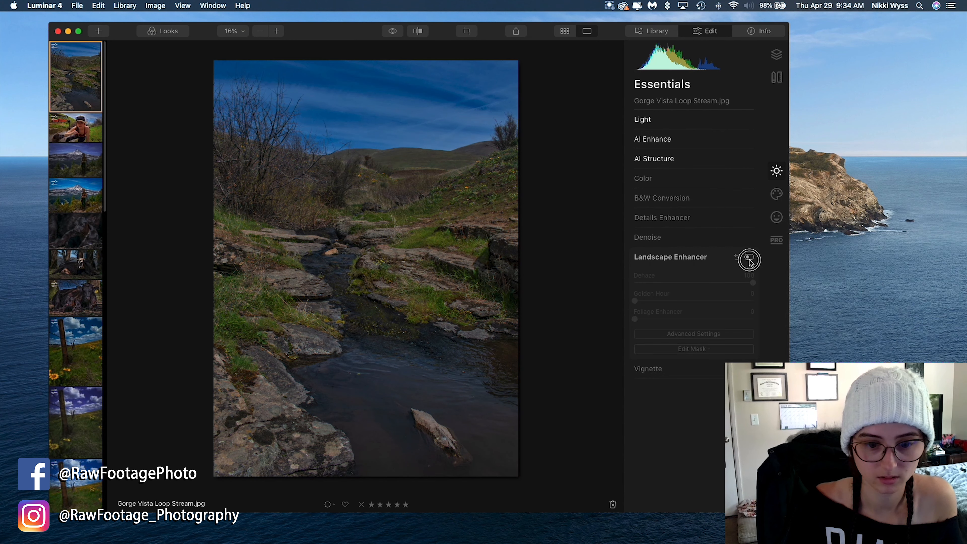
{"action": "left_click", "coordinate": [749, 258]}
{"action": "left_click", "coordinate": [749, 257]}
{"action": "left_click", "coordinate": [749, 258]}
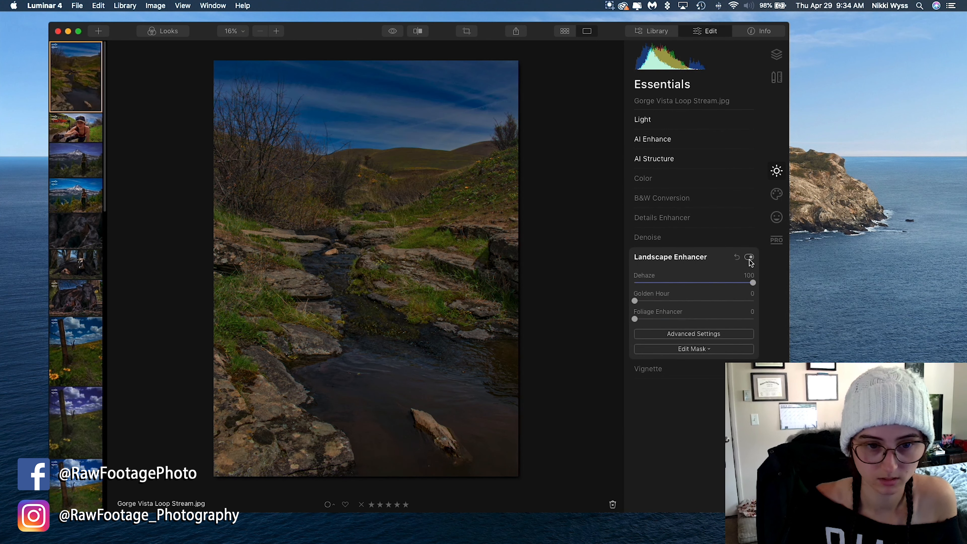
{"action": "left_click_drag", "start_coordinate": [753, 283], "coordinate": [724, 290]}
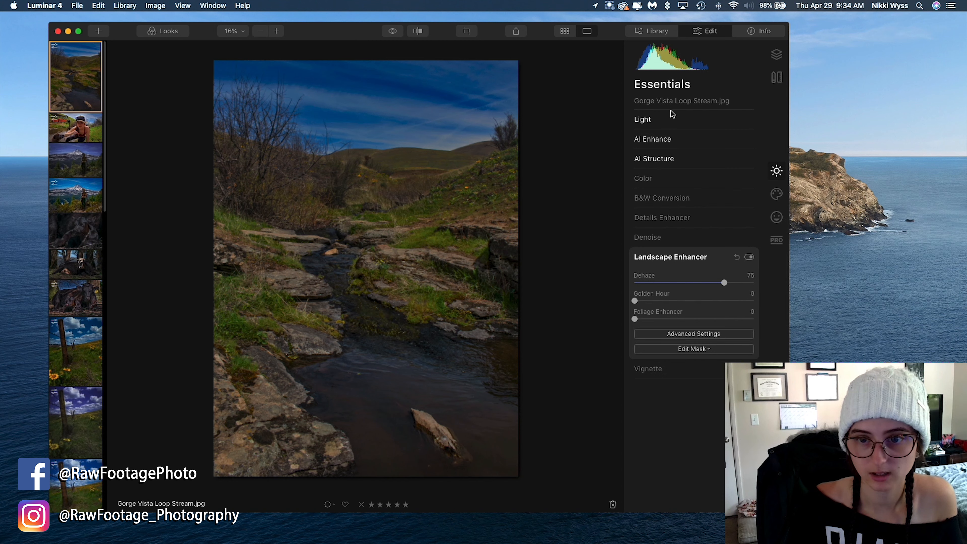
Step: Set Temperature to -15 in the Light adjustments, compare the photo with its original, and inspect the stream water at 100% zoom
{"action": "left_click", "coordinate": [658, 123]}
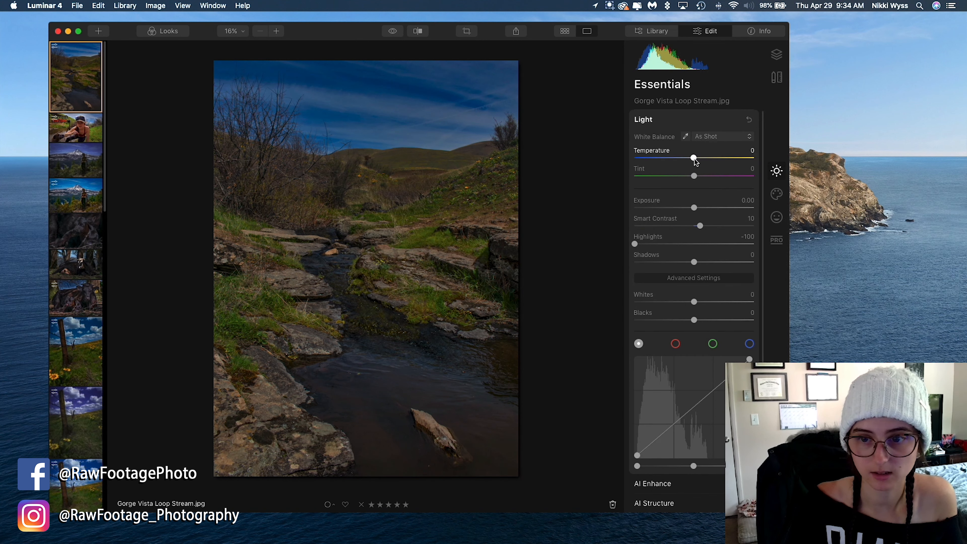
{"action": "left_click_drag", "start_coordinate": [694, 160], "coordinate": [680, 165]}
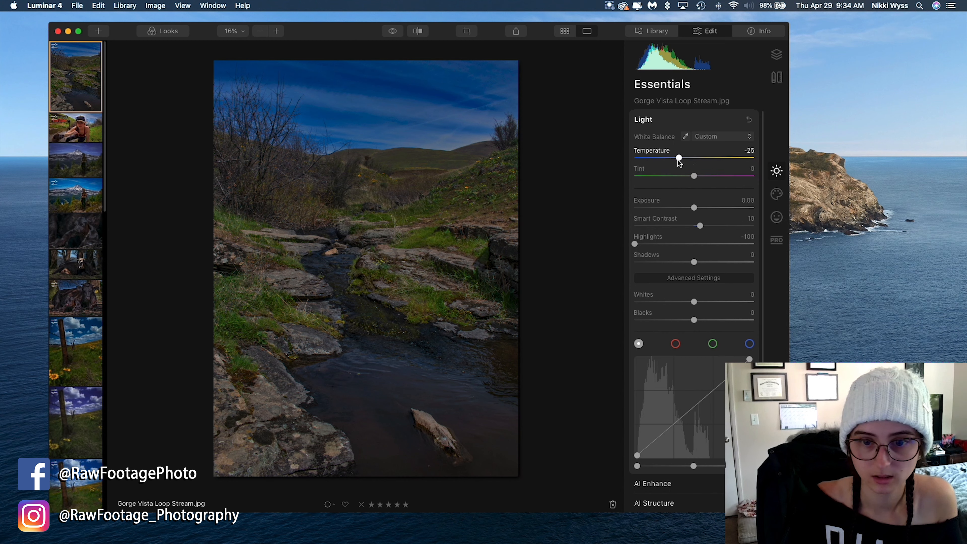
{"action": "left_click_drag", "start_coordinate": [681, 161], "coordinate": [688, 163]}
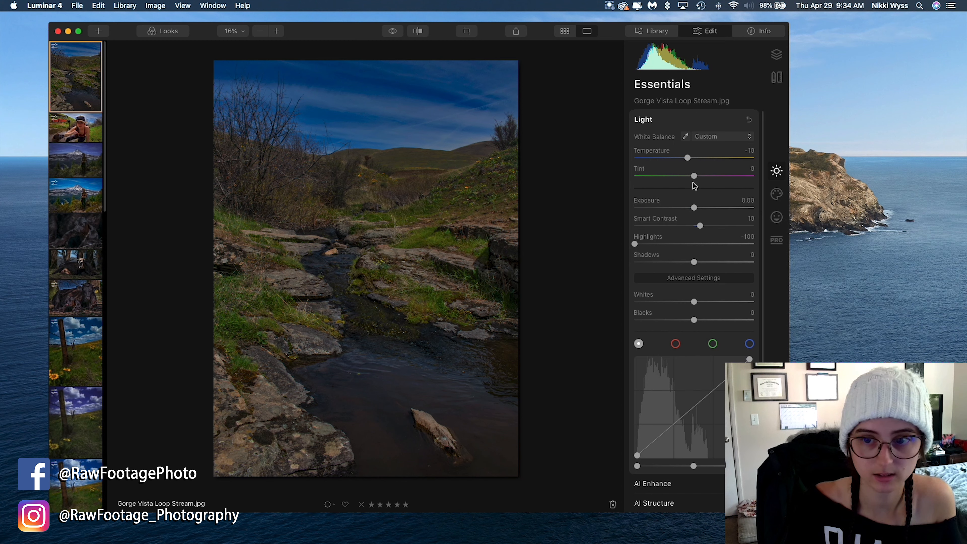
{"action": "left_click_drag", "start_coordinate": [687, 159], "coordinate": [685, 159]}
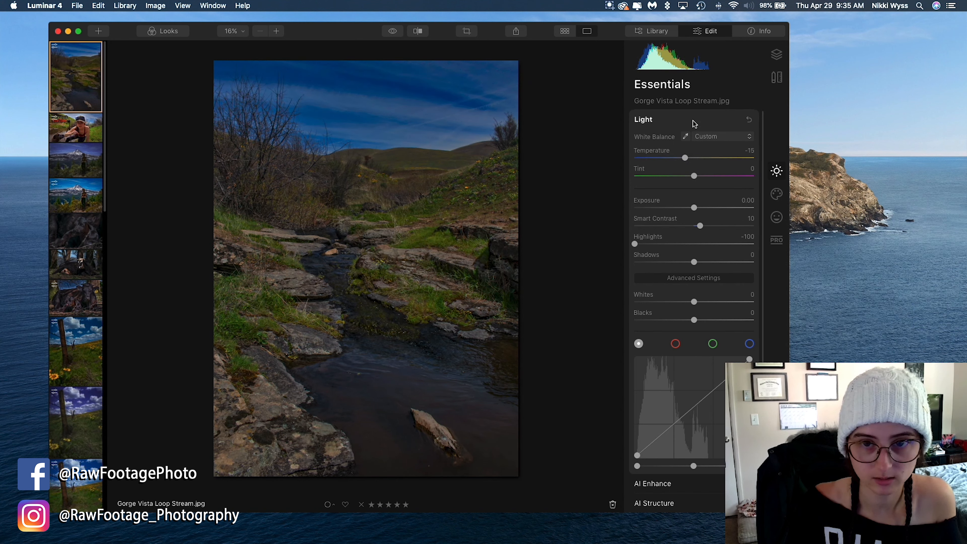
{"action": "left_click", "coordinate": [393, 31]}
{"action": "left_click_drag", "start_coordinate": [393, 31], "coordinate": [393, 31]}
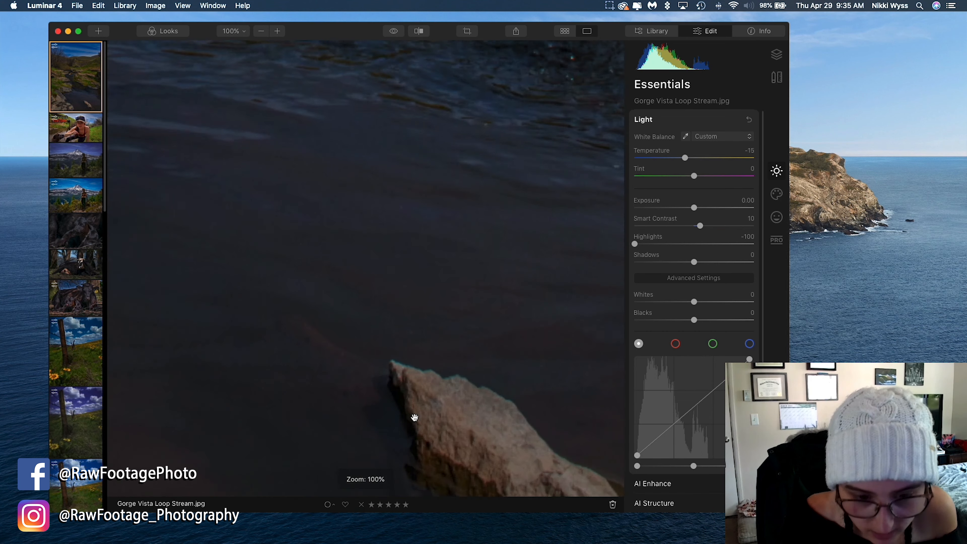
{"action": "left_click", "coordinate": [414, 417]}
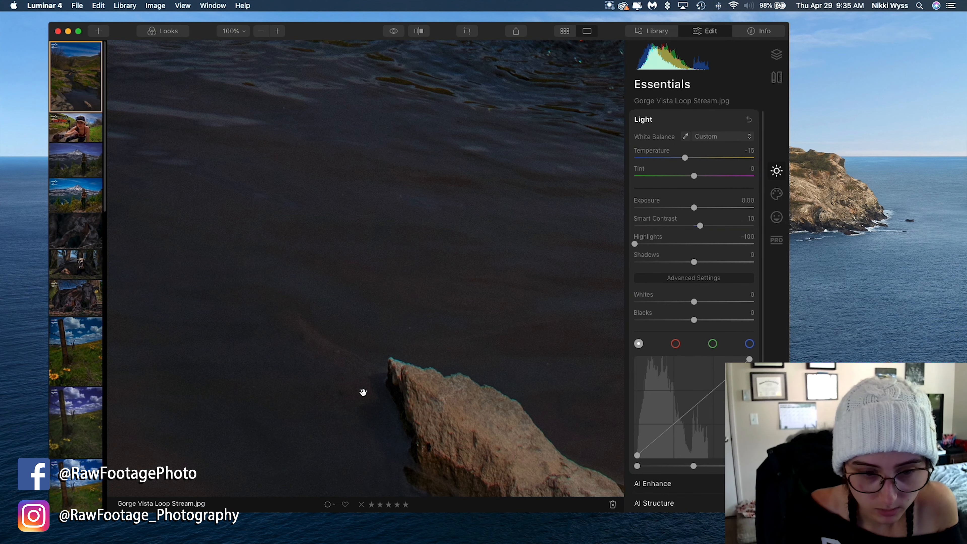
{"action": "left_click", "coordinate": [357, 341]}
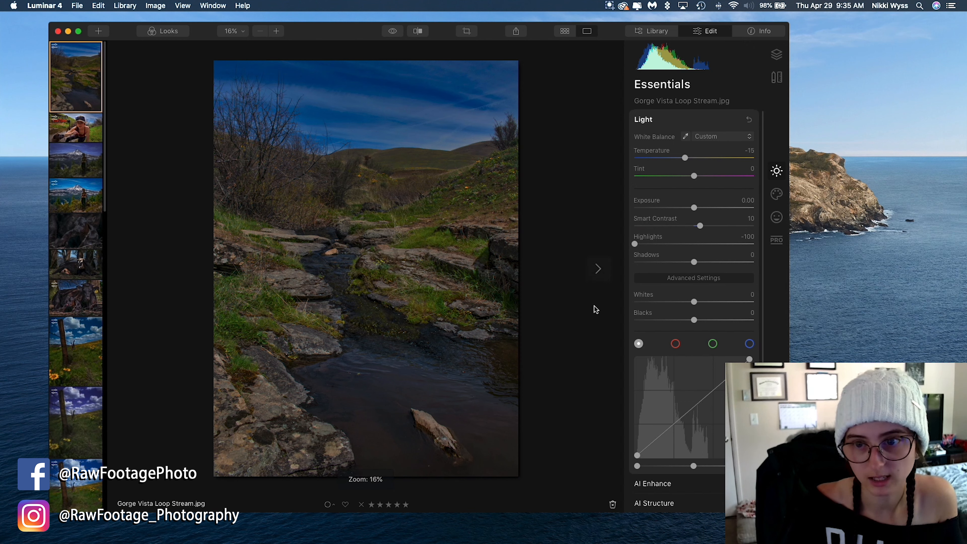
{"action": "left_click", "coordinate": [699, 118]}
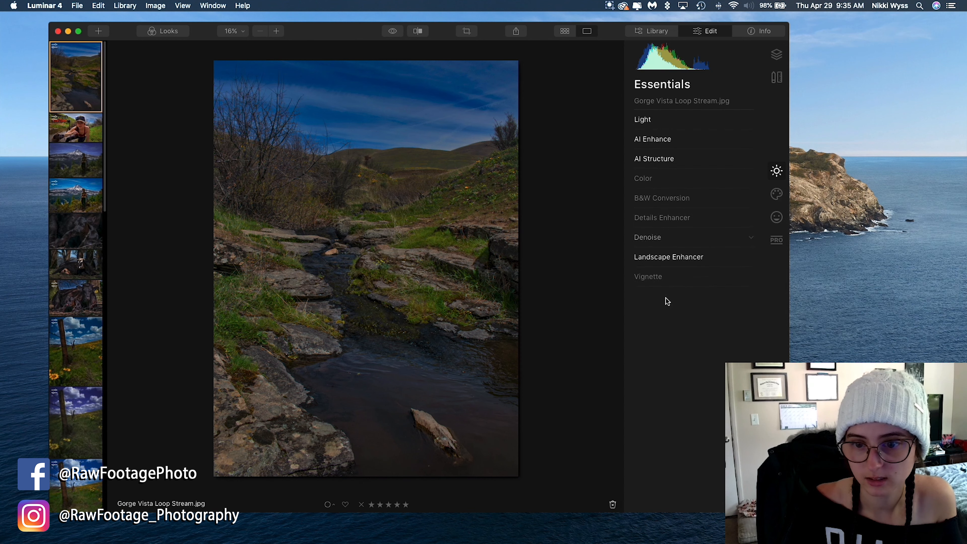
Step: Set Foliage Enhancer to 10 in the Landscape Enhancer adjustments
{"action": "left_click", "coordinate": [664, 259]}
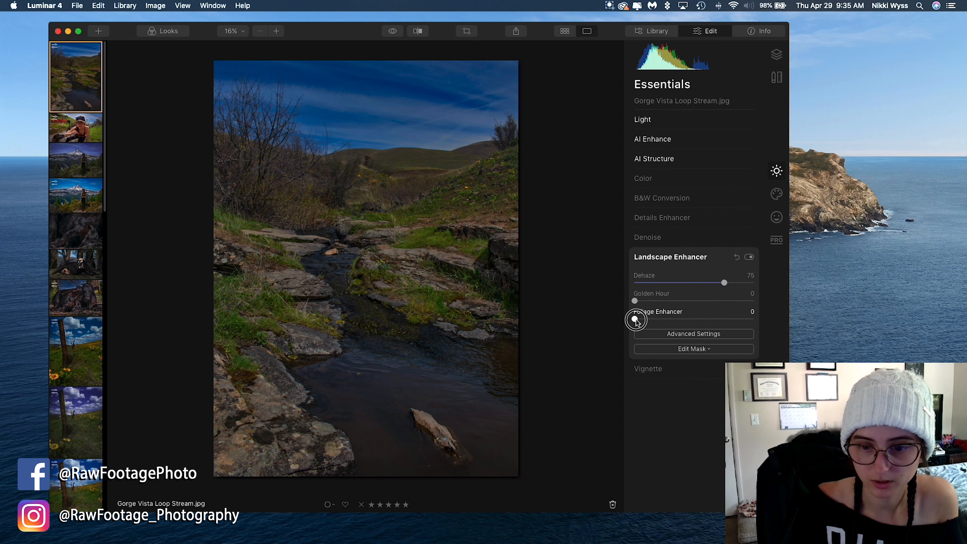
{"action": "left_click_drag", "start_coordinate": [636, 320], "coordinate": [653, 320]}
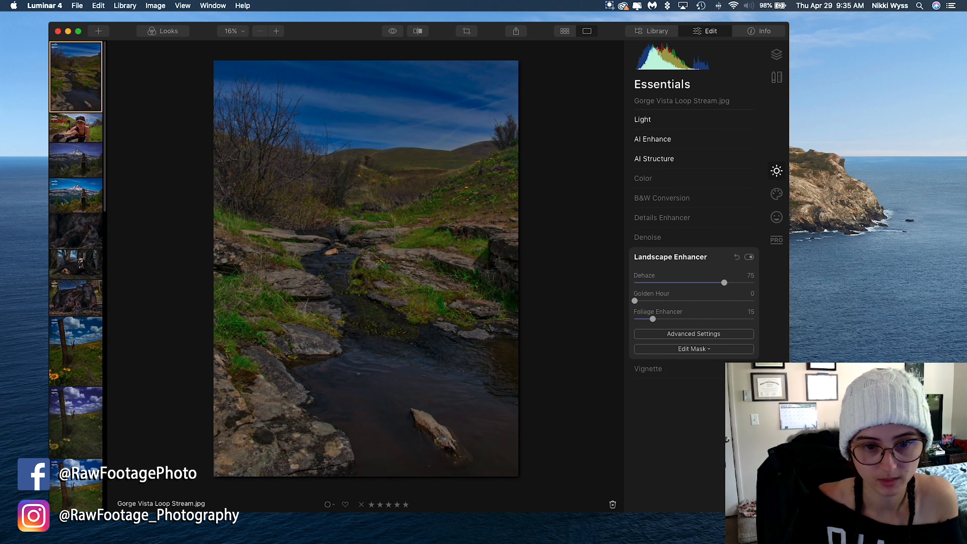
{"action": "left_click_drag", "start_coordinate": [653, 319], "coordinate": [647, 320]}
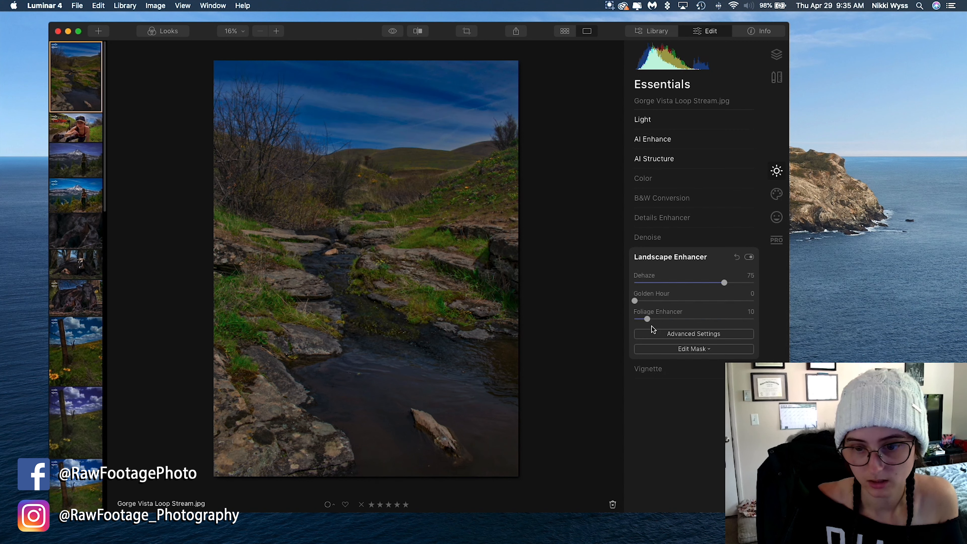
Step: Set the advanced Foliage Hue to -35 and compare the photo with Landscape Enhancer off and on
{"action": "left_click", "coordinate": [673, 334]}
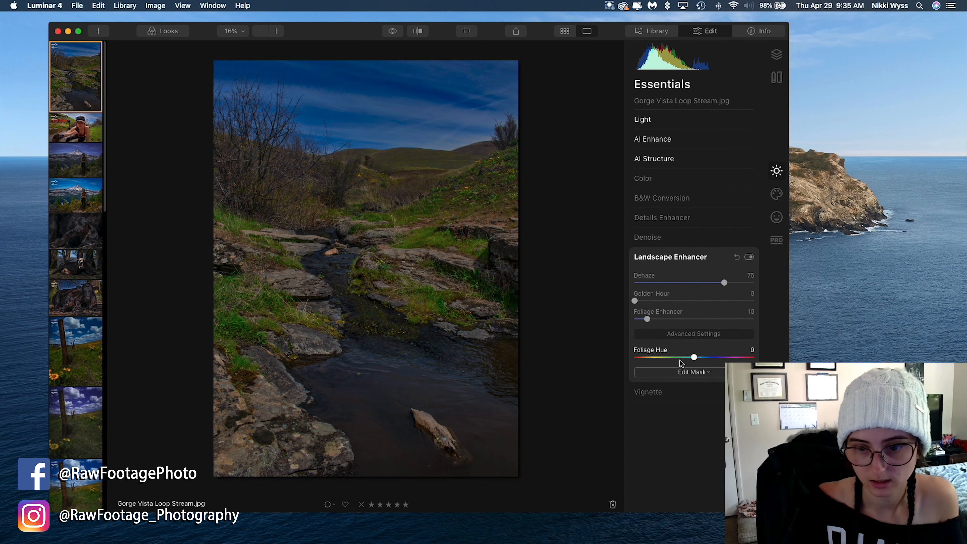
{"action": "left_click_drag", "start_coordinate": [695, 359], "coordinate": [668, 372]}
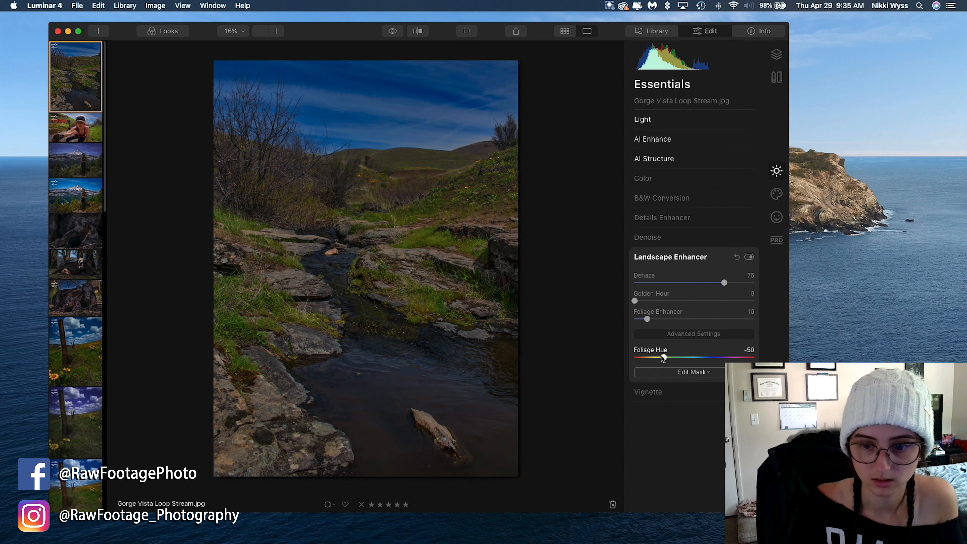
{"action": "left_click_drag", "start_coordinate": [663, 357], "coordinate": [673, 357]}
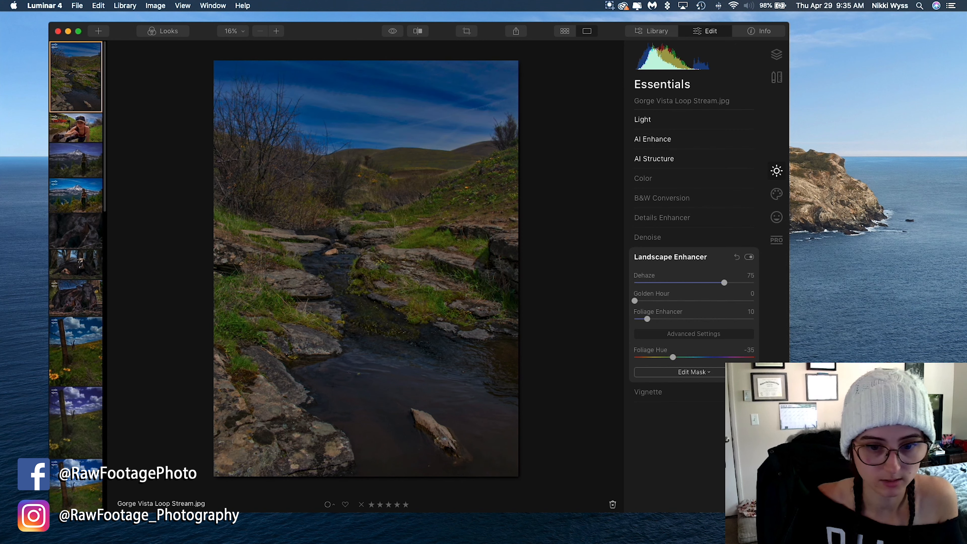
{"action": "left_click", "coordinate": [749, 257]}
{"action": "left_click", "coordinate": [749, 257]}
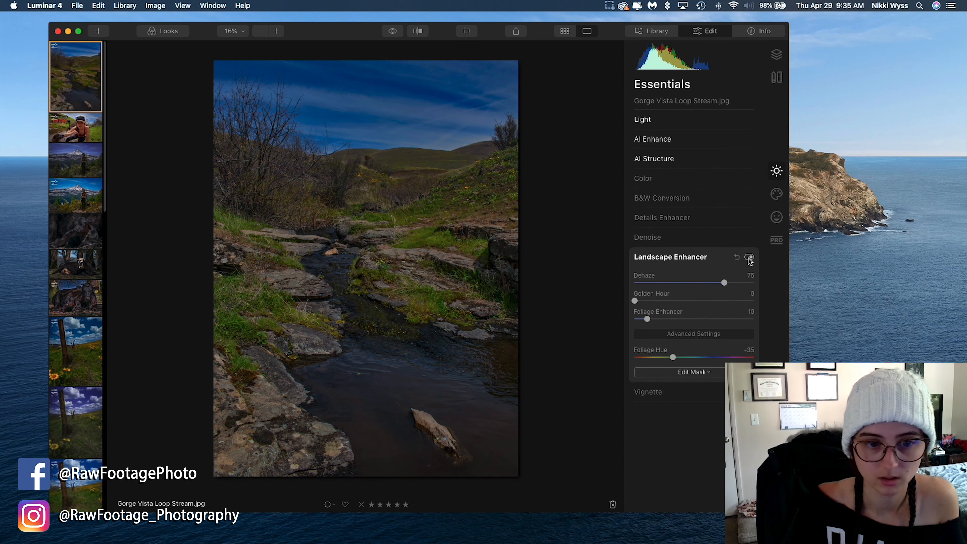
{"action": "left_click", "coordinate": [749, 257]}
{"action": "left_click", "coordinate": [749, 257]}
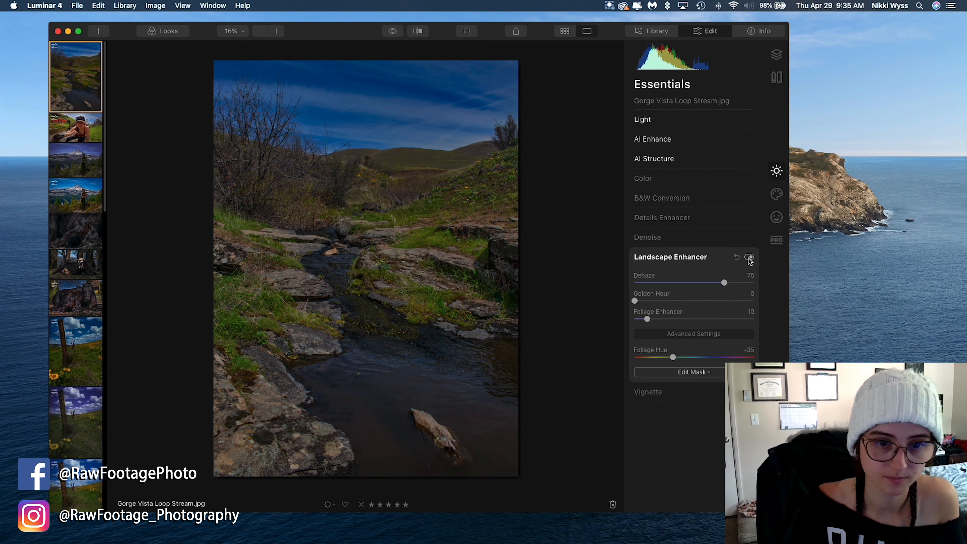
Step: Set Temperature to -20 in the Light adjustments and collapse them
{"action": "left_click", "coordinate": [643, 128]}
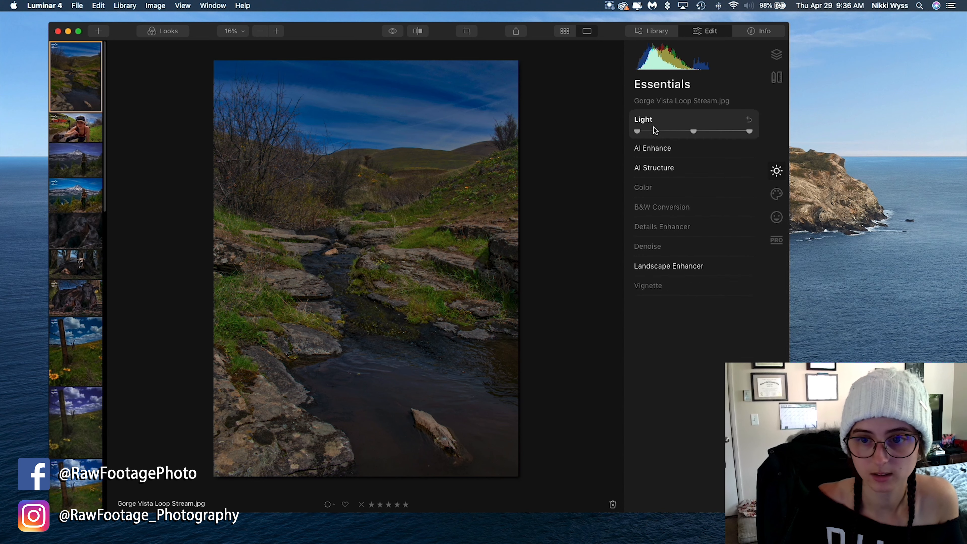
{"action": "left_click_drag", "start_coordinate": [685, 158], "coordinate": [682, 159]}
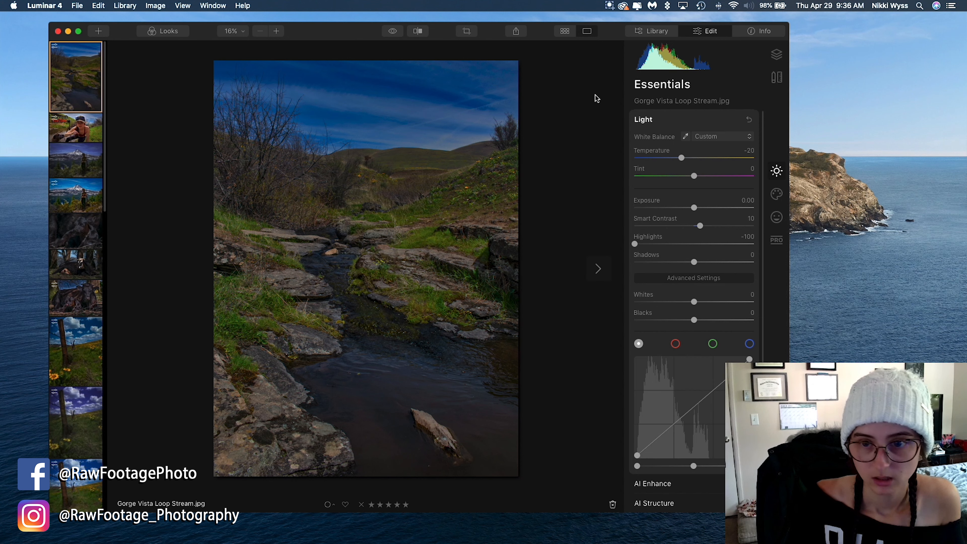
{"action": "left_click", "coordinate": [673, 121]}
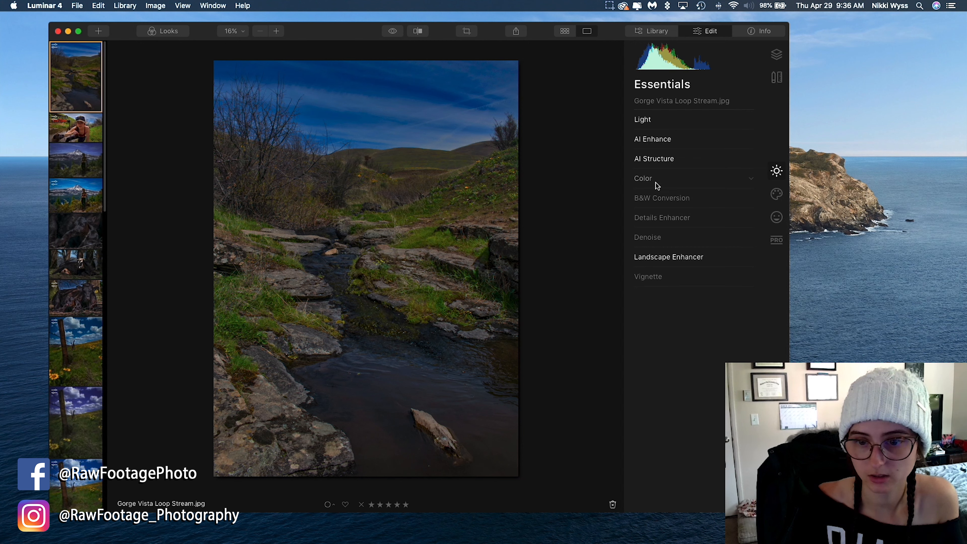
Step: Try Small, Medium and Large Details at 10 in Details Enhancer and compare the photo with the adjustment off and on
{"action": "left_click", "coordinate": [663, 217]}
{"action": "left_click_drag", "start_coordinate": [694, 244], "coordinate": [701, 280]}
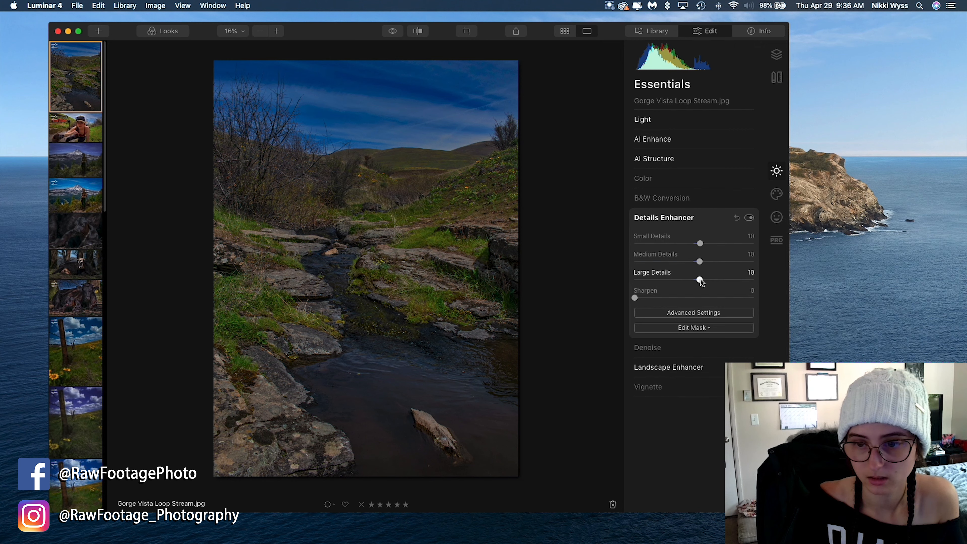
{"action": "left_click", "coordinate": [749, 219]}
{"action": "left_click", "coordinate": [749, 219]}
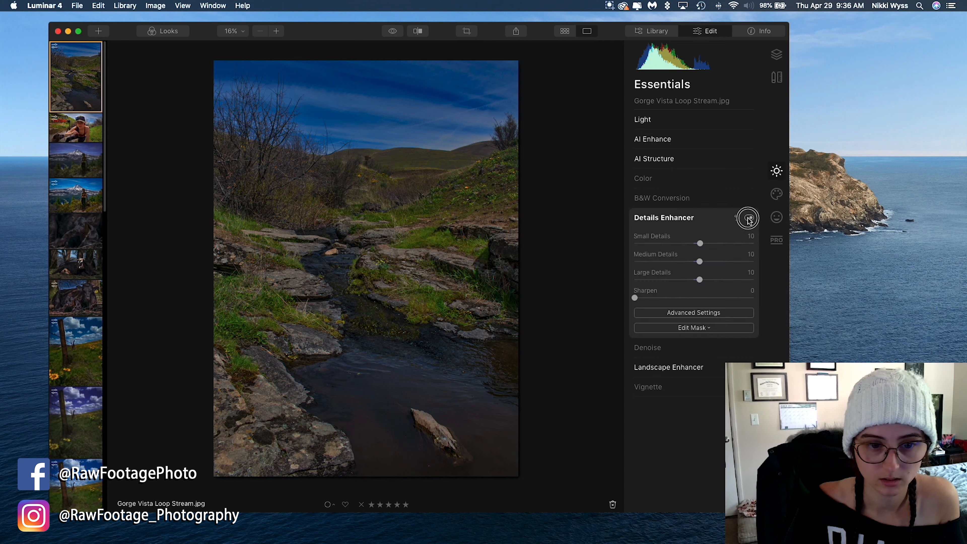
{"action": "left_click", "coordinate": [749, 220]}
{"action": "left_click", "coordinate": [749, 220]}
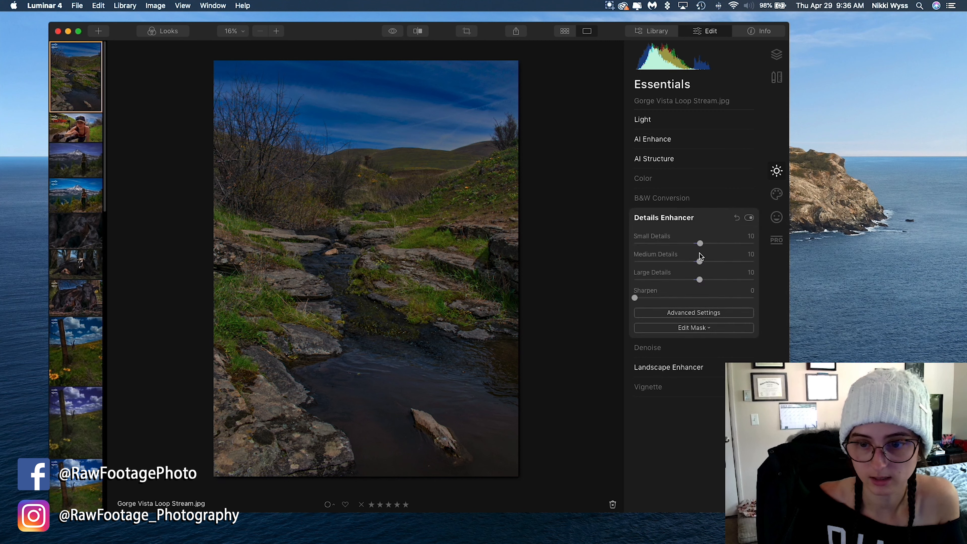
Step: Set Small, Medium and Large Details to 5 and toggle Details Enhancer off and on to compare
{"action": "left_click_drag", "start_coordinate": [699, 243], "coordinate": [697, 282]}
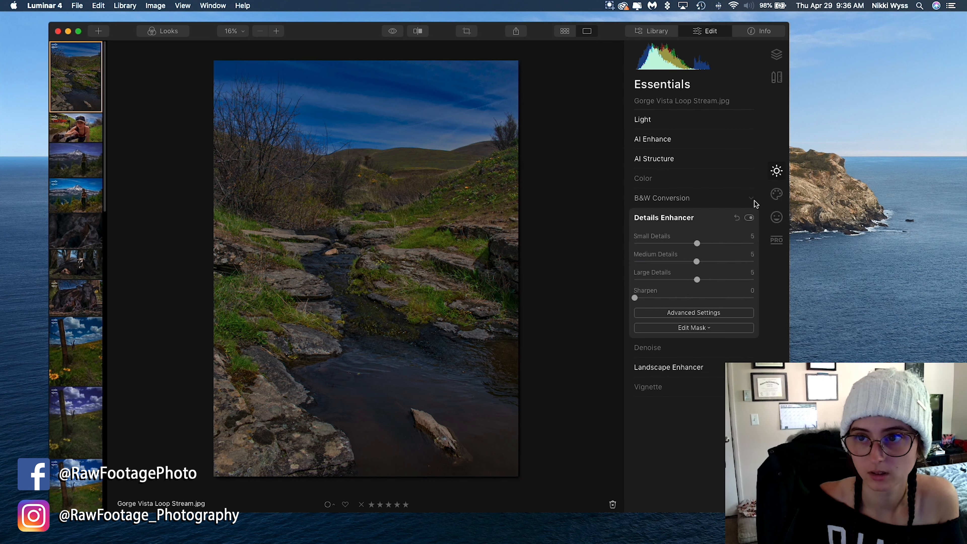
{"action": "left_click", "coordinate": [750, 217]}
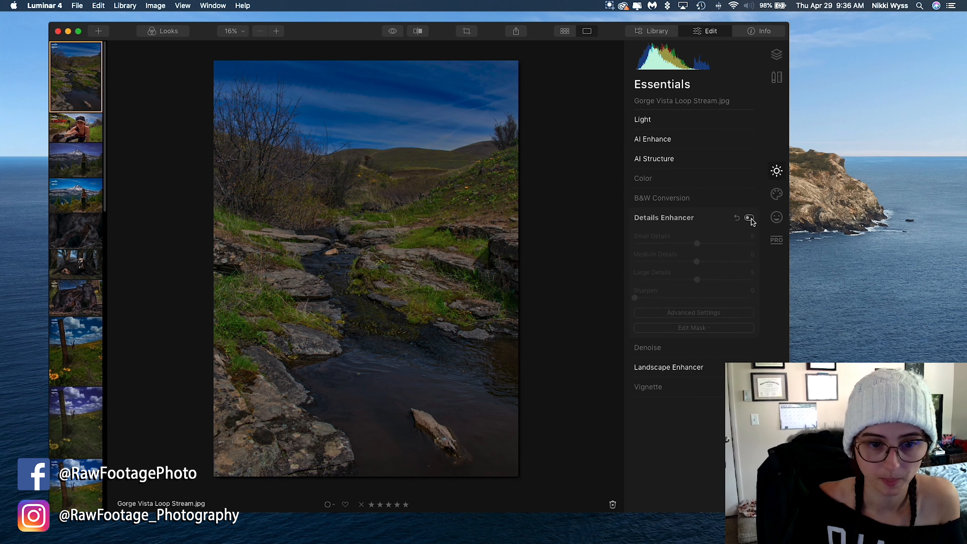
{"action": "left_click", "coordinate": [750, 218]}
{"action": "left_click", "coordinate": [750, 218]}
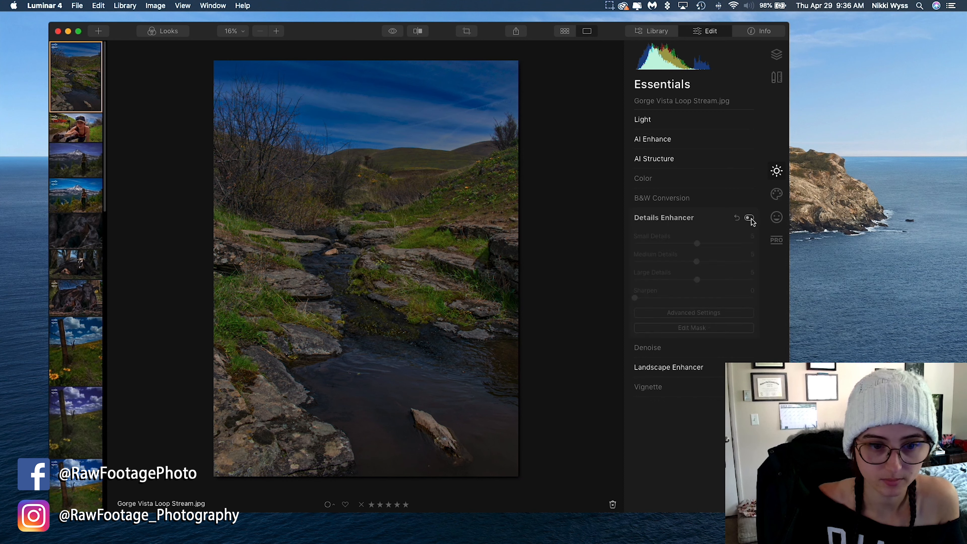
{"action": "left_click", "coordinate": [750, 218]}
{"action": "left_click", "coordinate": [750, 218]}
{"action": "left_click", "coordinate": [750, 218]}
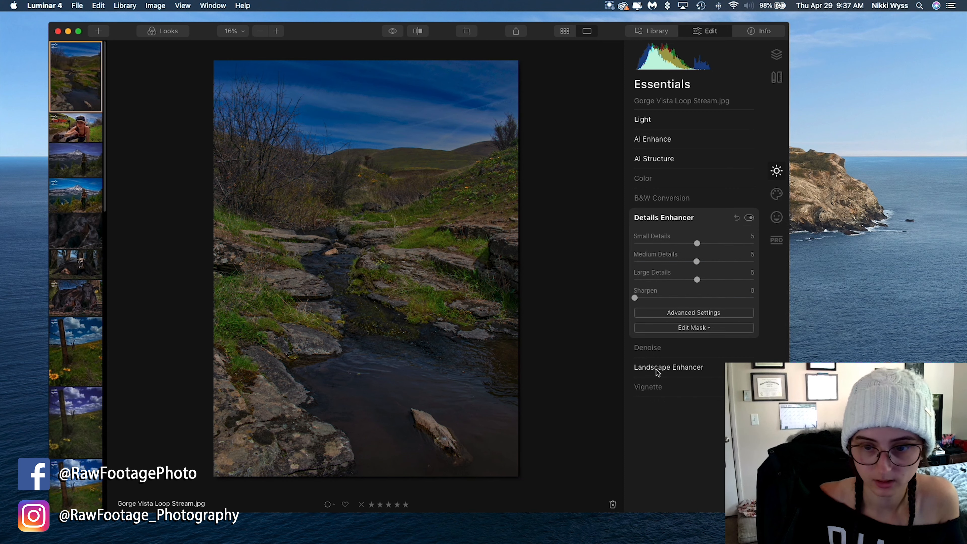
Step: Set Small Details to 0 and compare the photo with Details Enhancer off and on
{"action": "left_click", "coordinate": [698, 281]}
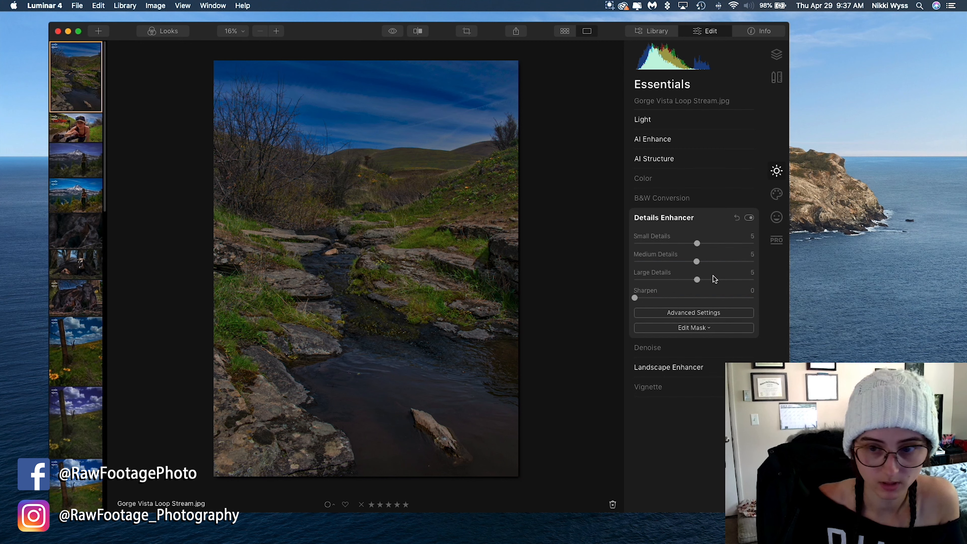
{"action": "left_click_drag", "start_coordinate": [697, 243], "coordinate": [694, 246]}
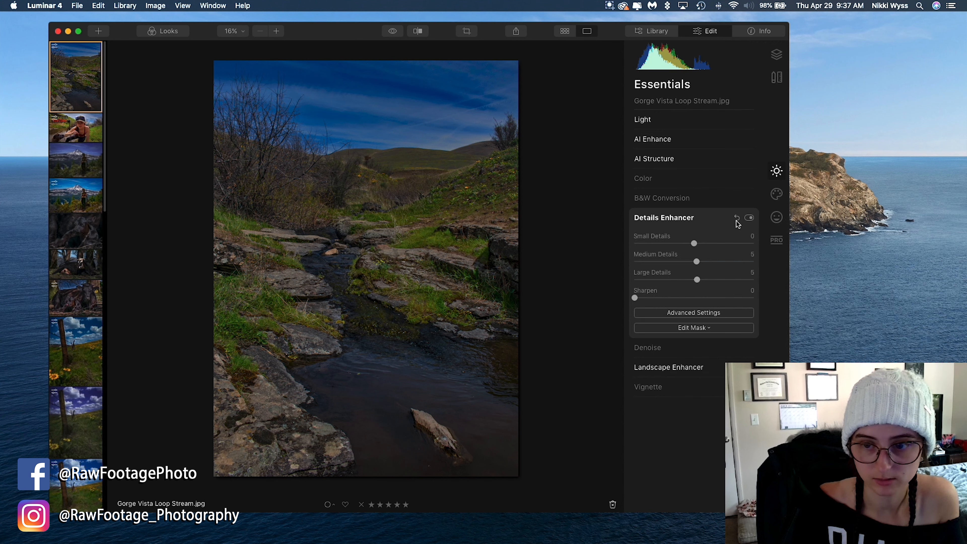
{"action": "left_click", "coordinate": [750, 218]}
{"action": "left_click", "coordinate": [749, 219]}
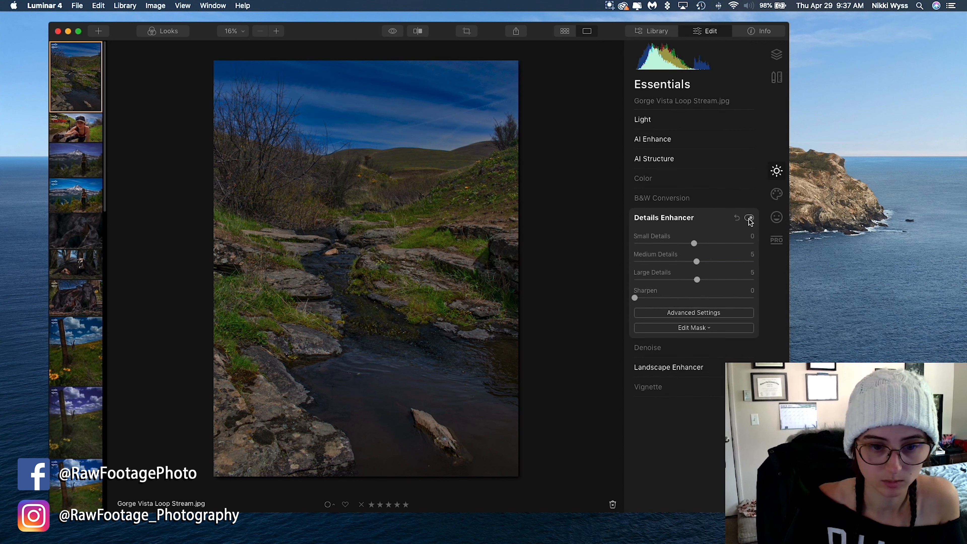
{"action": "left_click", "coordinate": [749, 219]}
{"action": "left_click", "coordinate": [749, 219]}
{"action": "left_click", "coordinate": [749, 219]}
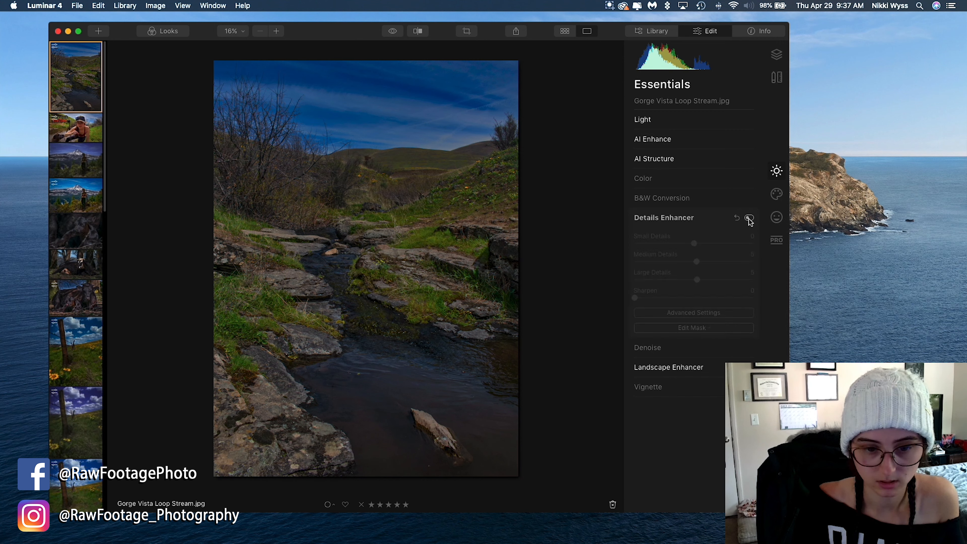
{"action": "left_click", "coordinate": [750, 219]}
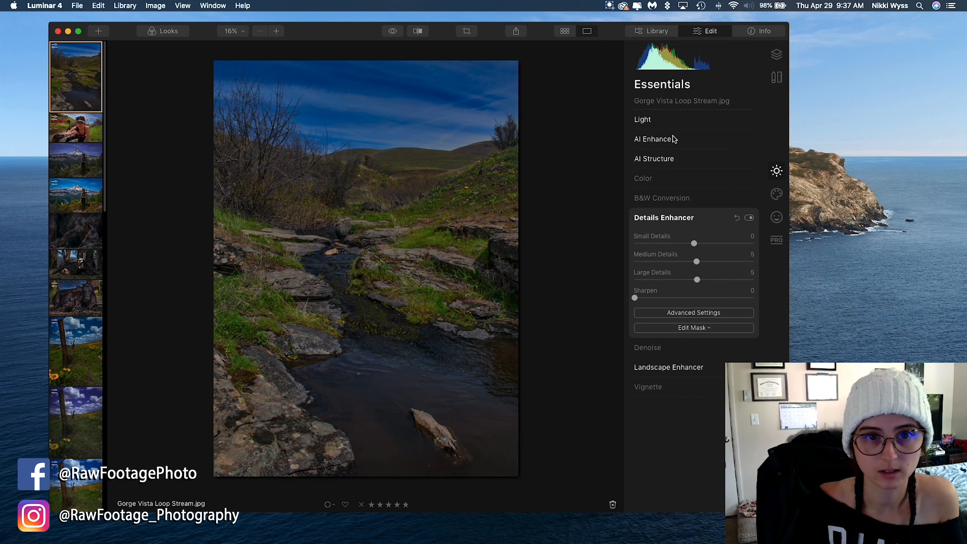
Step: Compare the edited photo with its original and collapse the Details Enhancer adjustments
{"action": "left_click", "coordinate": [391, 32]}
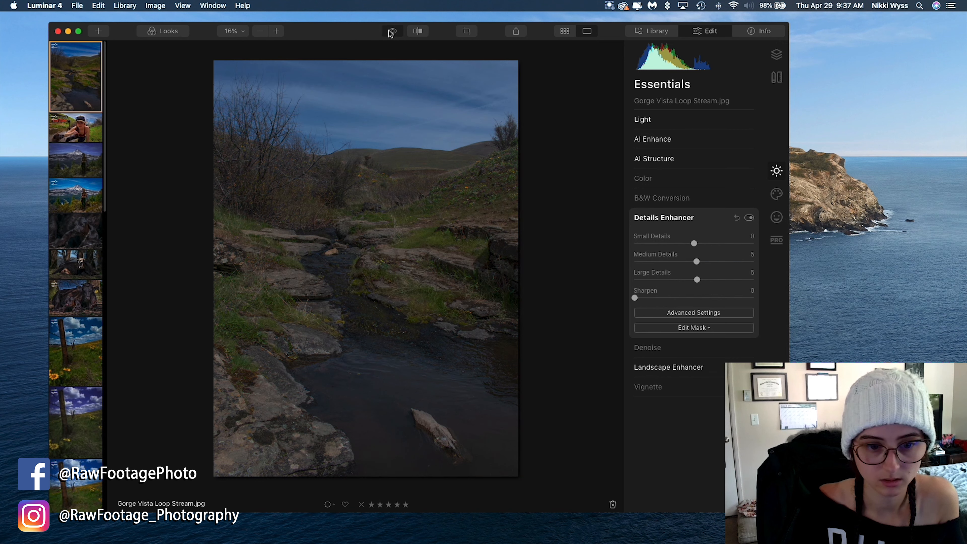
{"action": "left_click", "coordinate": [390, 32]}
{"action": "left_click", "coordinate": [390, 32]}
{"action": "left_click", "coordinate": [390, 32]}
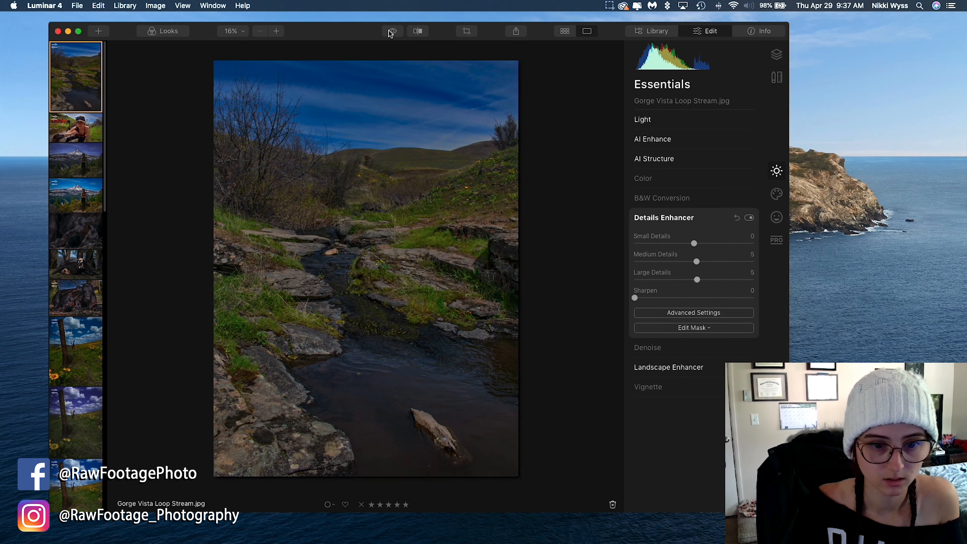
{"action": "left_click", "coordinate": [679, 218]}
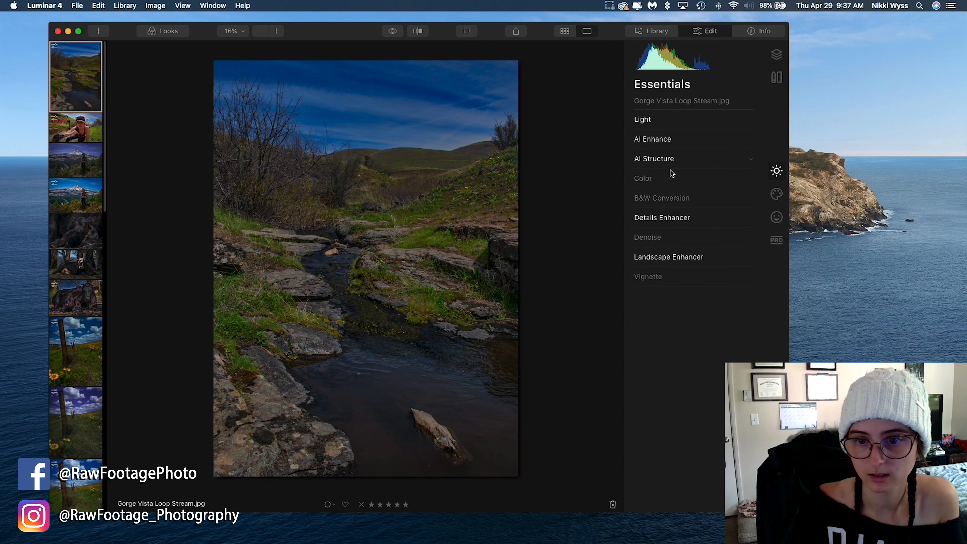
Step: Set the overall Saturation to -10 in the Color adjustments and show their advanced settings
{"action": "left_click", "coordinate": [671, 177]}
{"action": "left_click", "coordinate": [696, 256]}
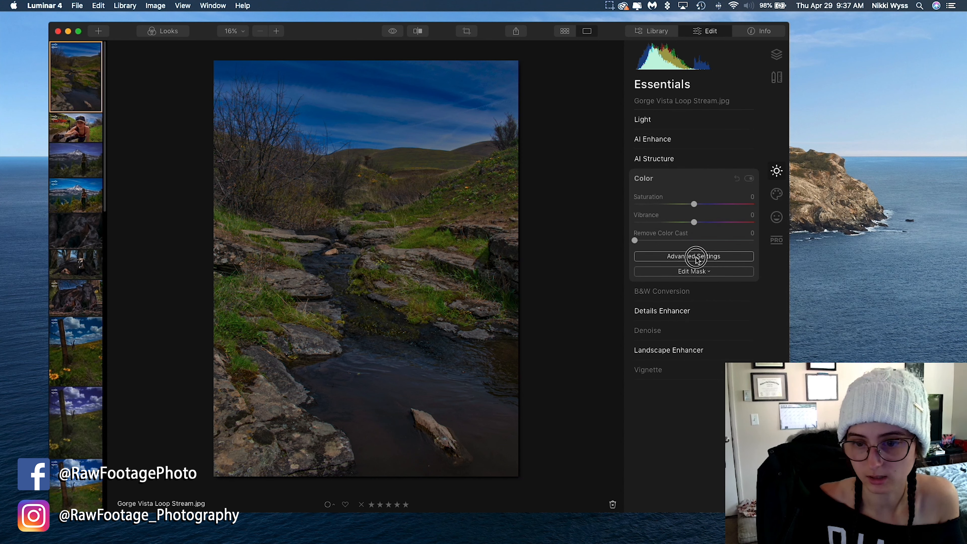
{"action": "mouse_move", "coordinate": [694, 205]}
{"action": "left_mouse_down"}
{"action": "mouse_move", "coordinate": [674, 212]}
{"action": "mouse_move", "coordinate": [687, 211]}
{"action": "left_mouse_up"}
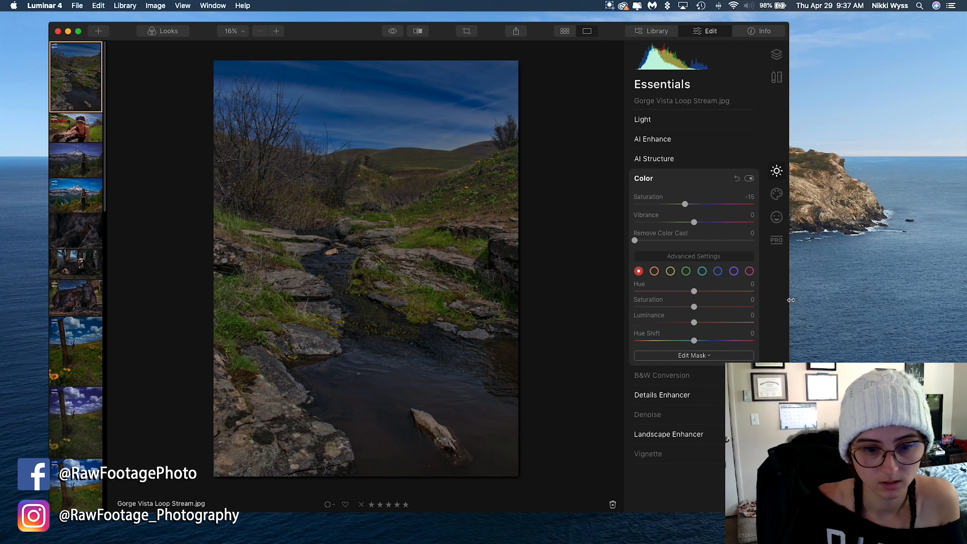
{"action": "left_click_drag", "start_coordinate": [684, 204], "coordinate": [688, 205]}
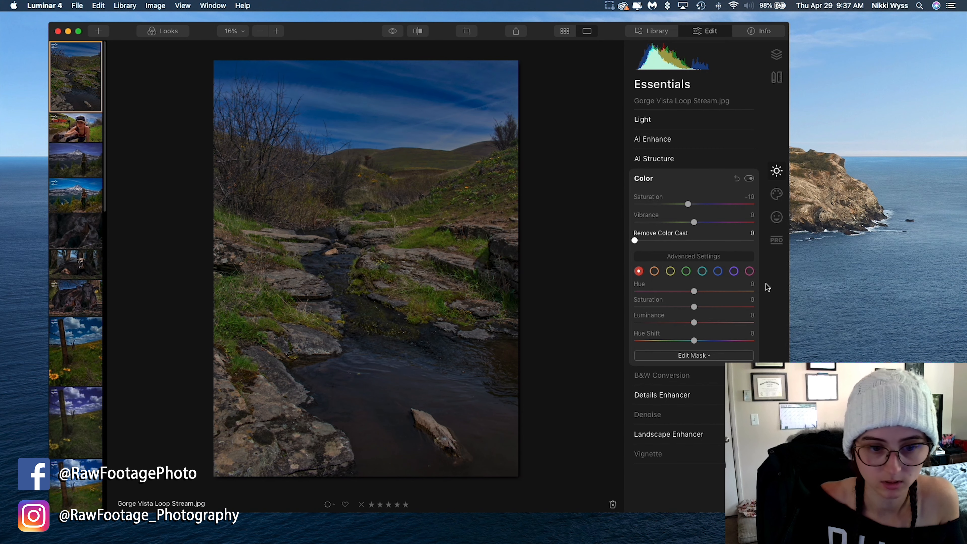
Step: Toggle the Color adjustment off and on to examine its effect on the sky, foliage and stream
{"action": "left_click", "coordinate": [749, 178]}
{"action": "left_click", "coordinate": [749, 179]}
{"action": "left_click", "coordinate": [749, 178]}
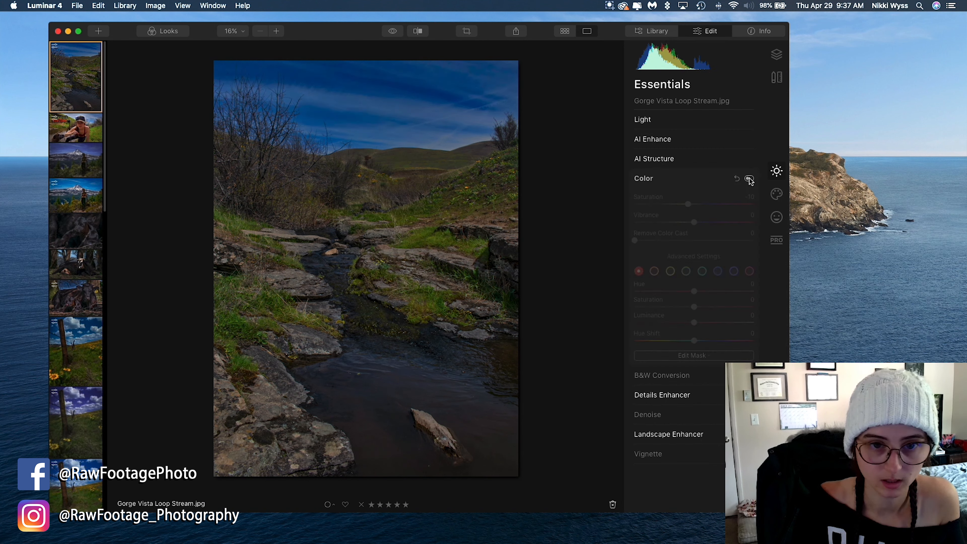
{"action": "left_click", "coordinate": [749, 178]}
{"action": "left_click", "coordinate": [749, 179]}
{"action": "left_click", "coordinate": [749, 178]}
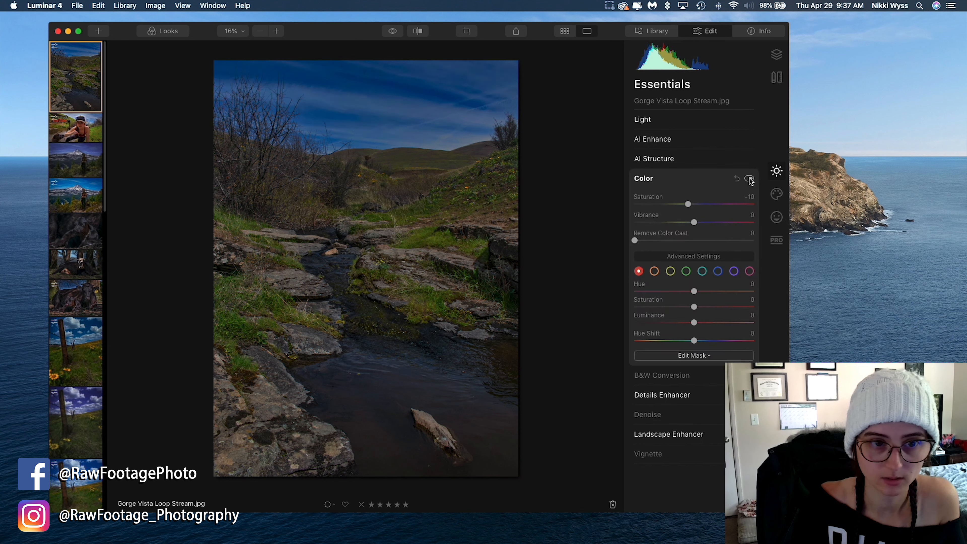
{"action": "left_click", "coordinate": [749, 178]}
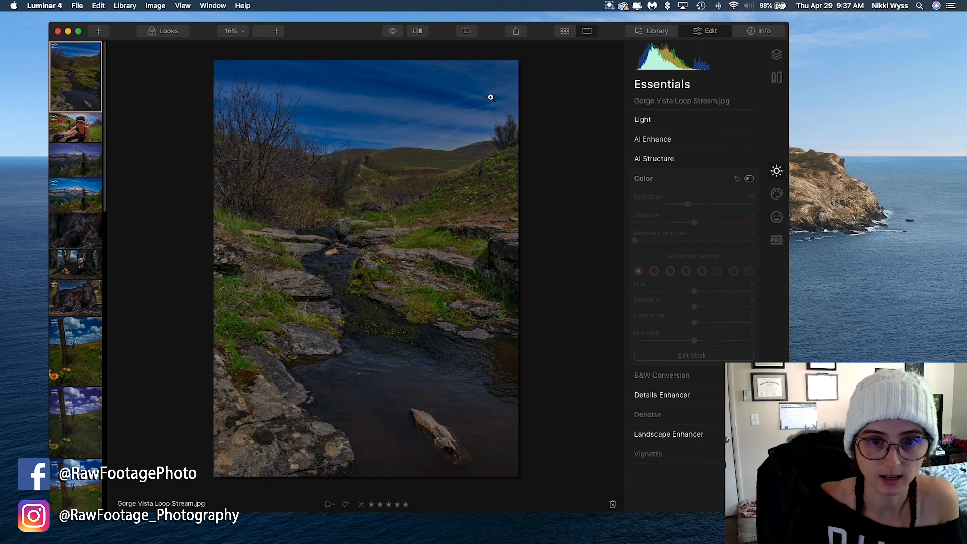
{"action": "left_click", "coordinate": [749, 179]}
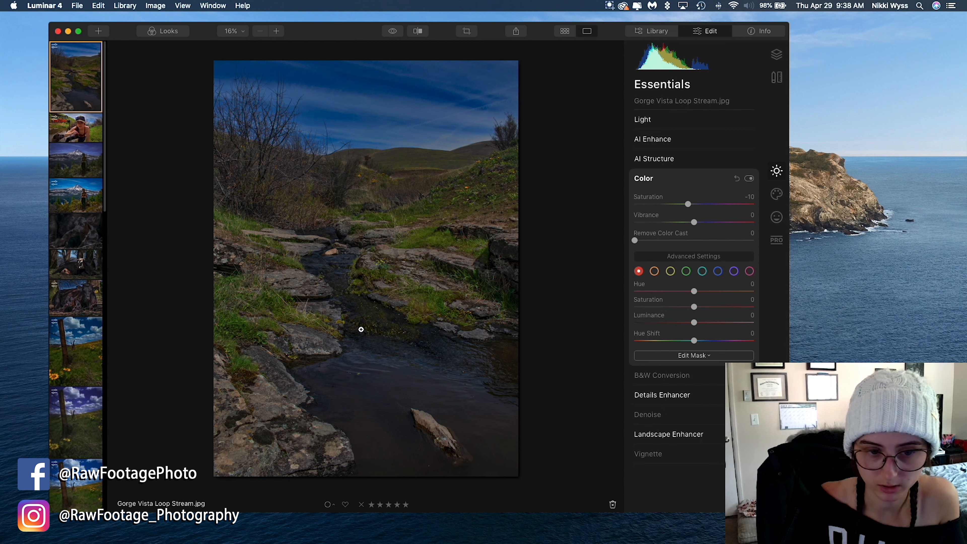
Step: Set the Saturation of the cyan color range to 100 in the advanced Color settings
{"action": "left_click", "coordinate": [701, 271]}
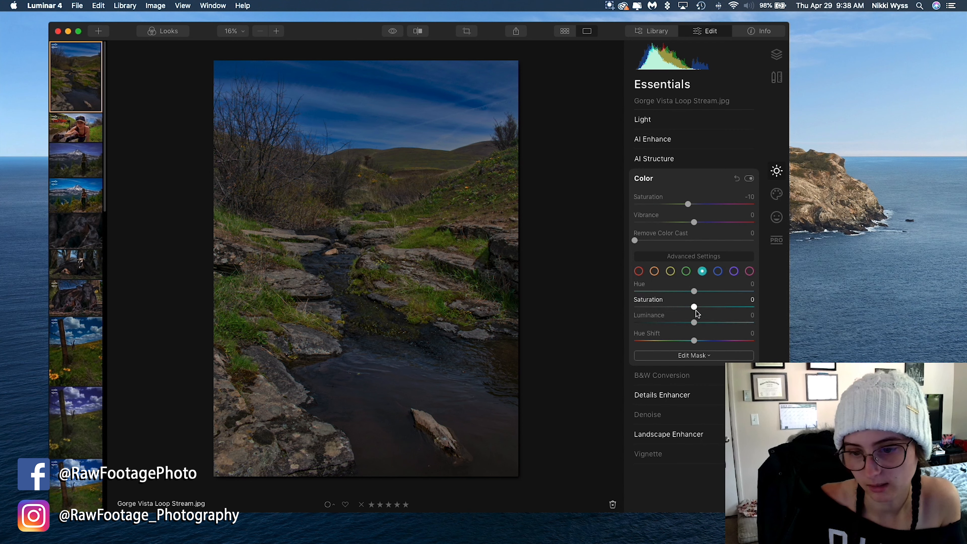
{"action": "left_click_drag", "start_coordinate": [694, 307], "coordinate": [845, 329]}
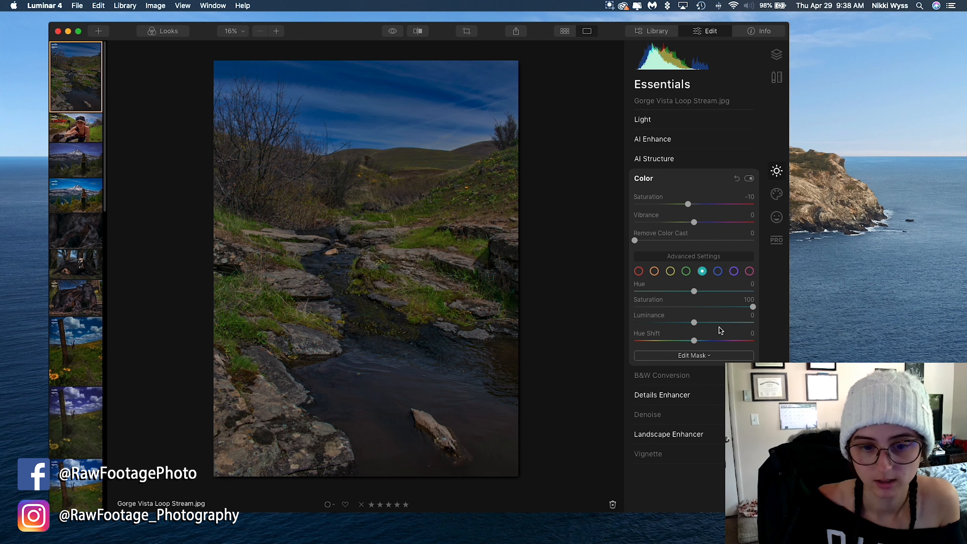
Step: Set the cyan color range's Saturation to 50 and its Luminance to -75 in the advanced Color settings
{"action": "left_click_drag", "start_coordinate": [752, 308], "coordinate": [566, 350]}
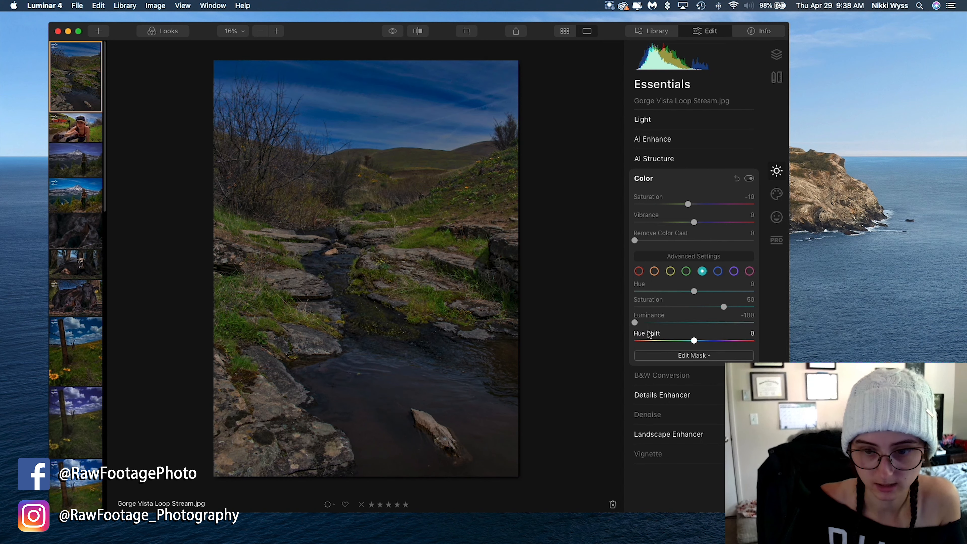
{"action": "left_click_drag", "start_coordinate": [635, 323], "coordinate": [666, 326]}
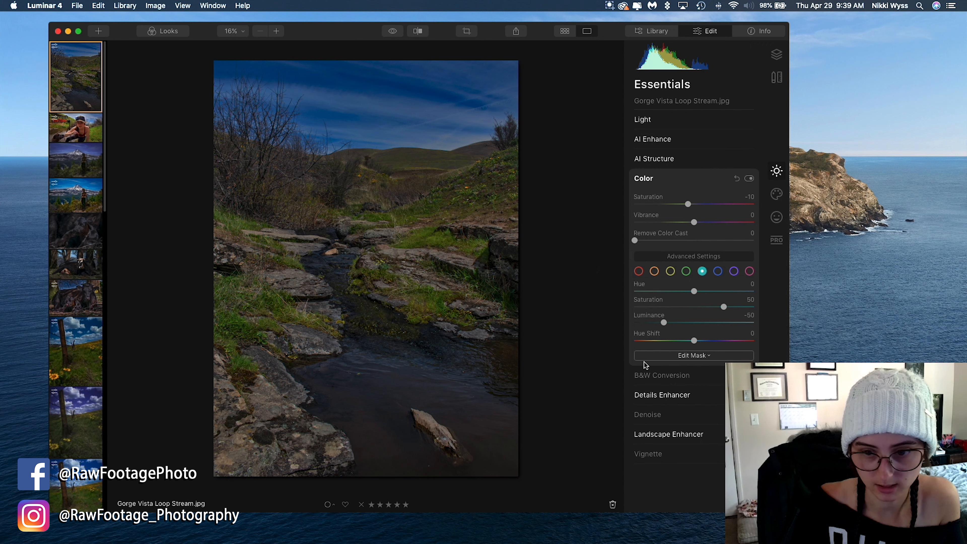
{"action": "left_click_drag", "start_coordinate": [665, 323], "coordinate": [650, 328]}
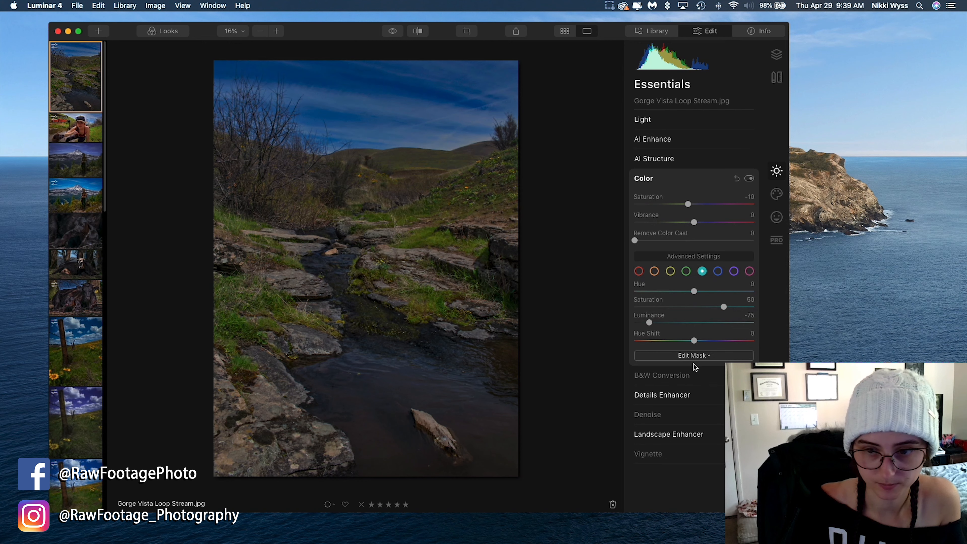
Step: Toggle the Color adjustment off and on repeatedly, and compare the edited photo with its original
{"action": "left_click", "coordinate": [749, 179]}
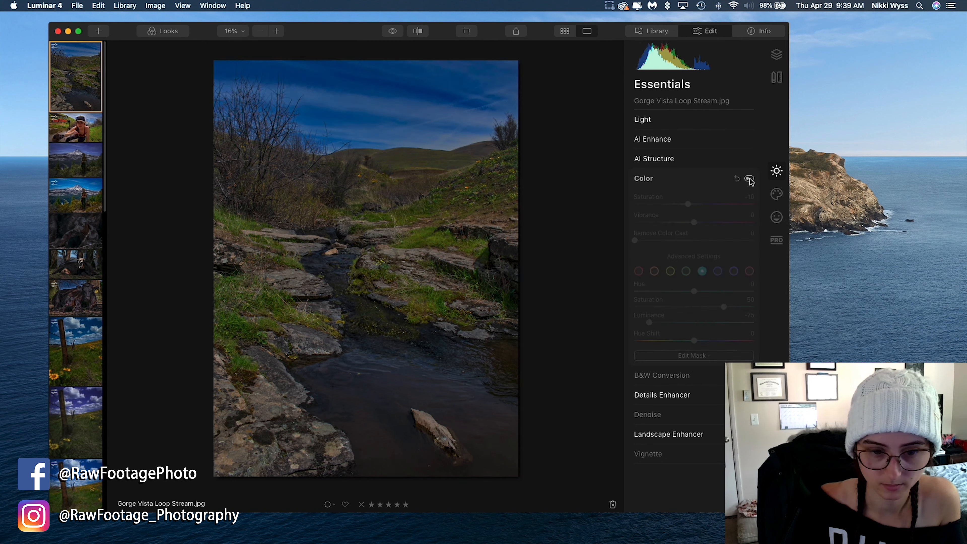
{"action": "left_click", "coordinate": [749, 179]}
{"action": "left_click", "coordinate": [749, 179]}
{"action": "left_click", "coordinate": [749, 178]}
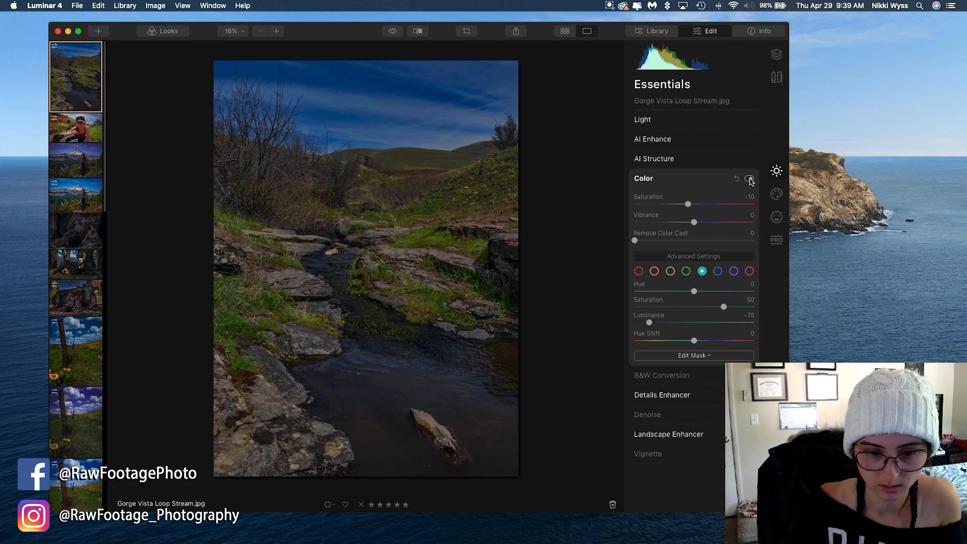
{"action": "left_click", "coordinate": [749, 178]}
{"action": "left_click", "coordinate": [749, 179]}
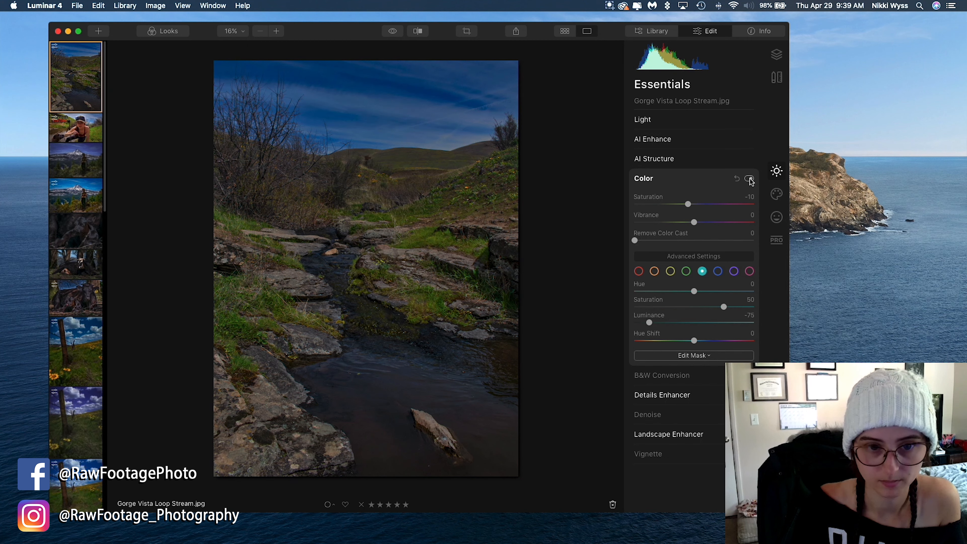
{"action": "left_click", "coordinate": [749, 179]}
{"action": "left_click", "coordinate": [749, 178]}
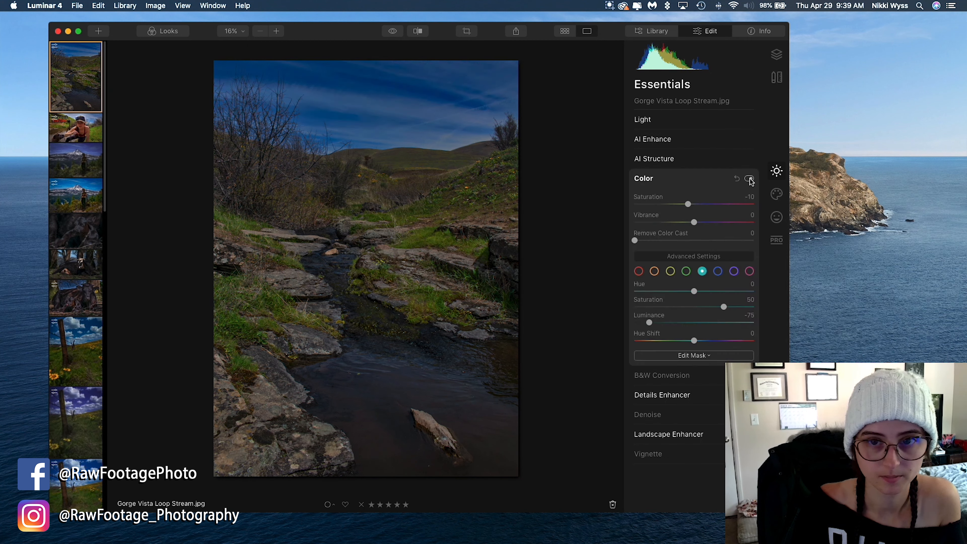
{"action": "left_click", "coordinate": [393, 31]}
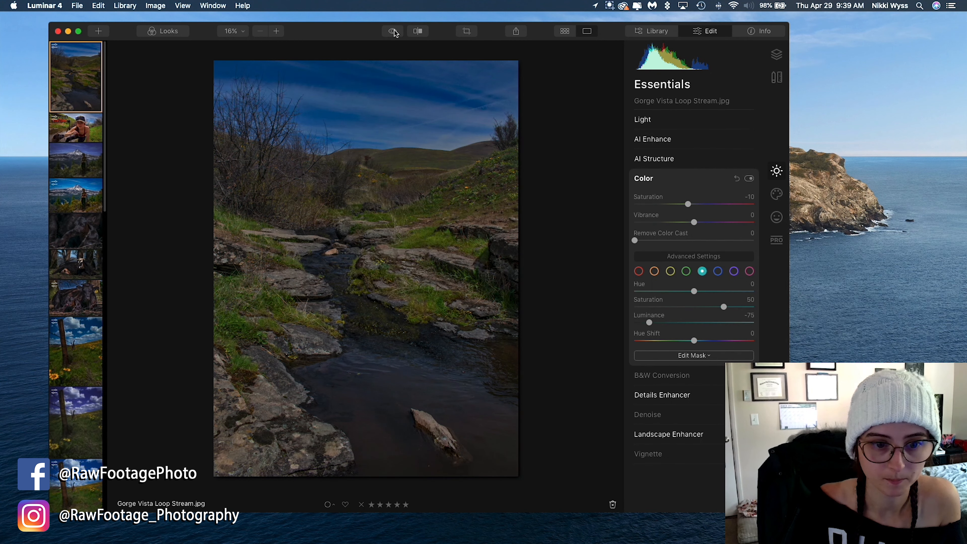
{"action": "left_click", "coordinate": [393, 31]}
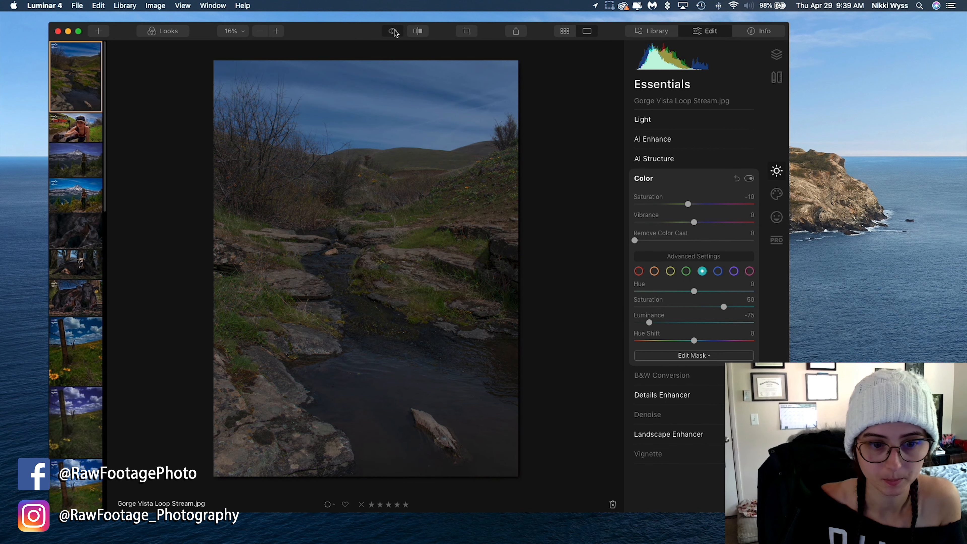
Step: Turn off the Details Enhancer adjustment, collapse it, and compare the edited photo with its original
{"action": "left_click", "coordinate": [680, 398]}
{"action": "left_click", "coordinate": [749, 218]}
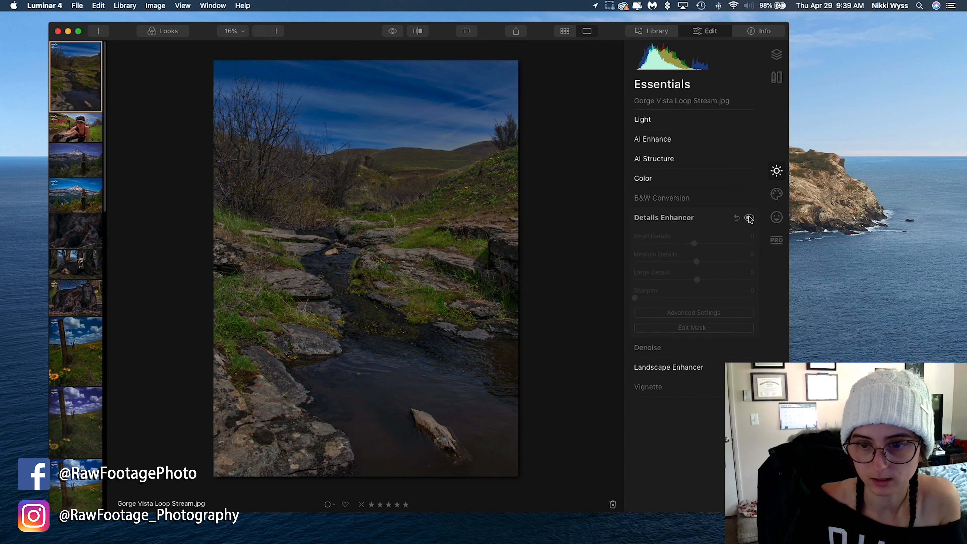
{"action": "left_click", "coordinate": [708, 218]}
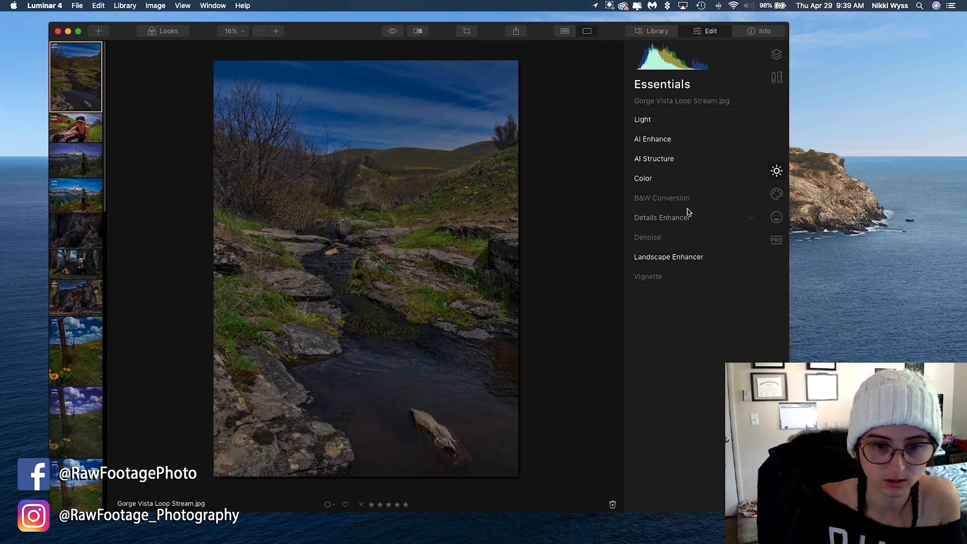
{"action": "left_click", "coordinate": [385, 33]}
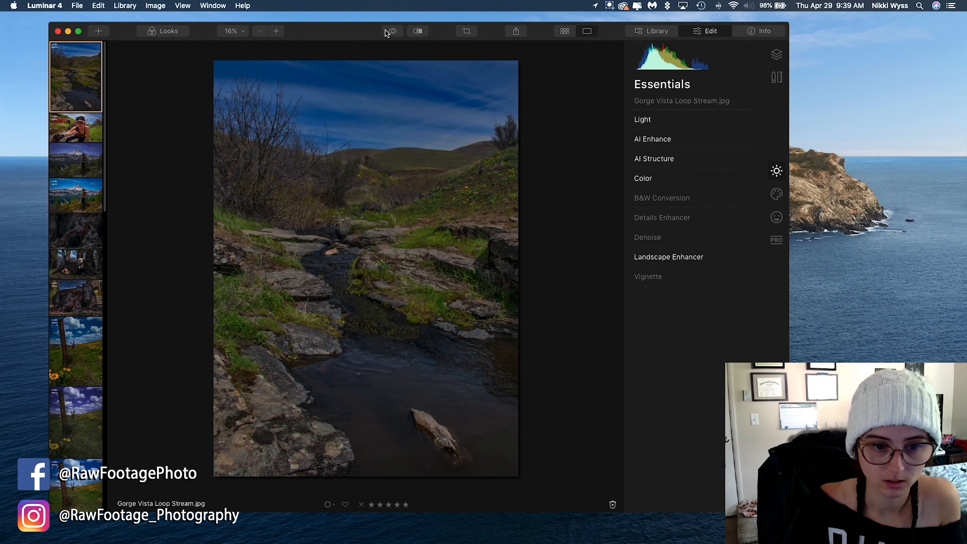
{"action": "left_click", "coordinate": [386, 33]}
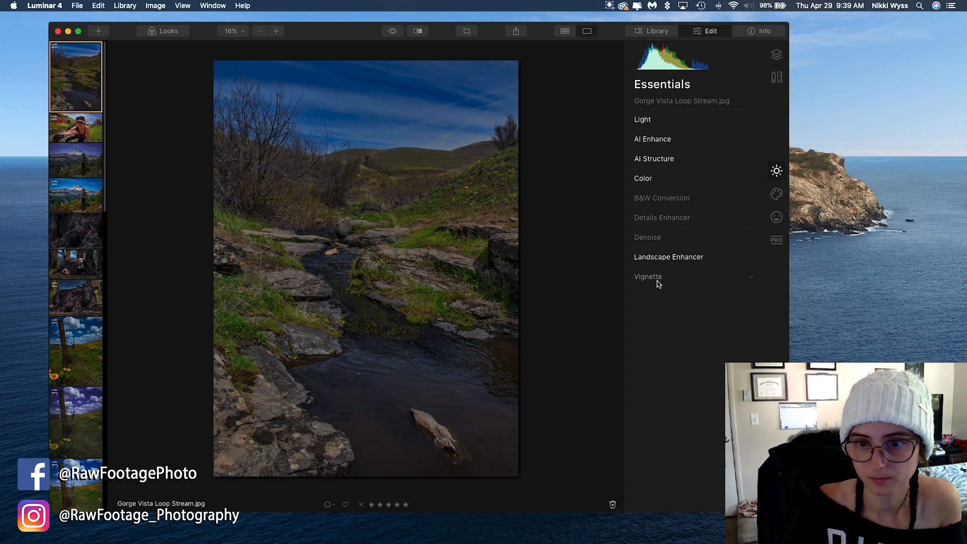
Step: Review the Landscape Enhancer settings and try a Luminance of -100 for the blue color range in the advanced Color settings
{"action": "left_click", "coordinate": [659, 257]}
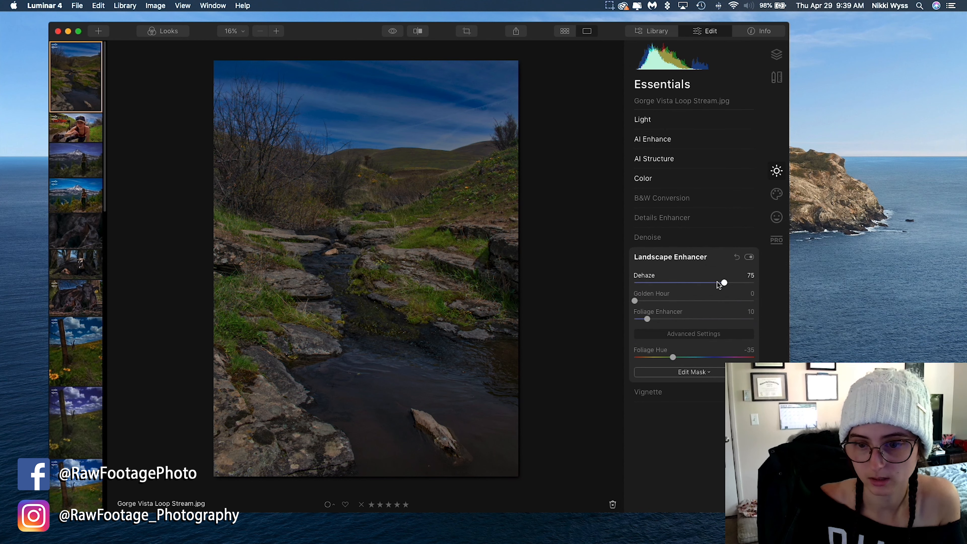
{"action": "left_click", "coordinate": [668, 252]}
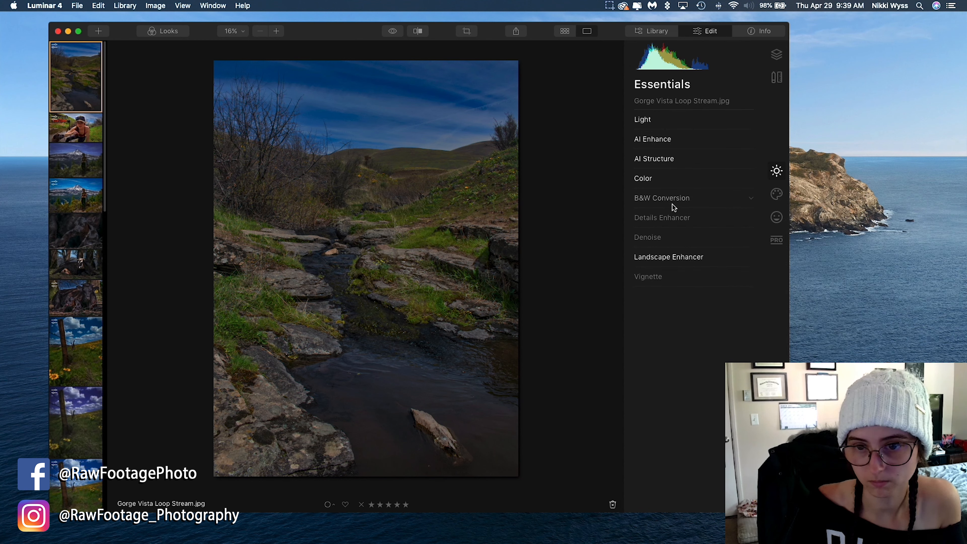
{"action": "left_click", "coordinate": [658, 180]}
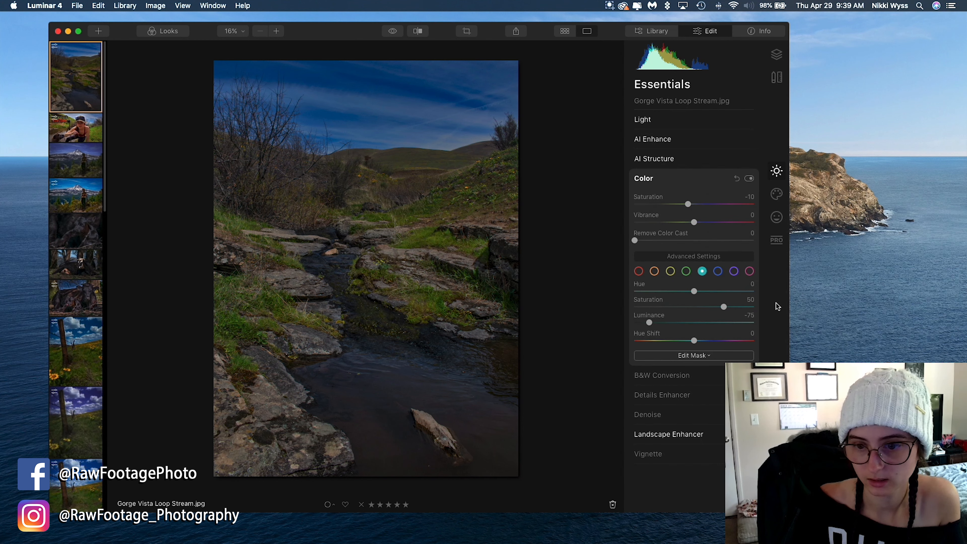
{"action": "left_click", "coordinate": [718, 271]}
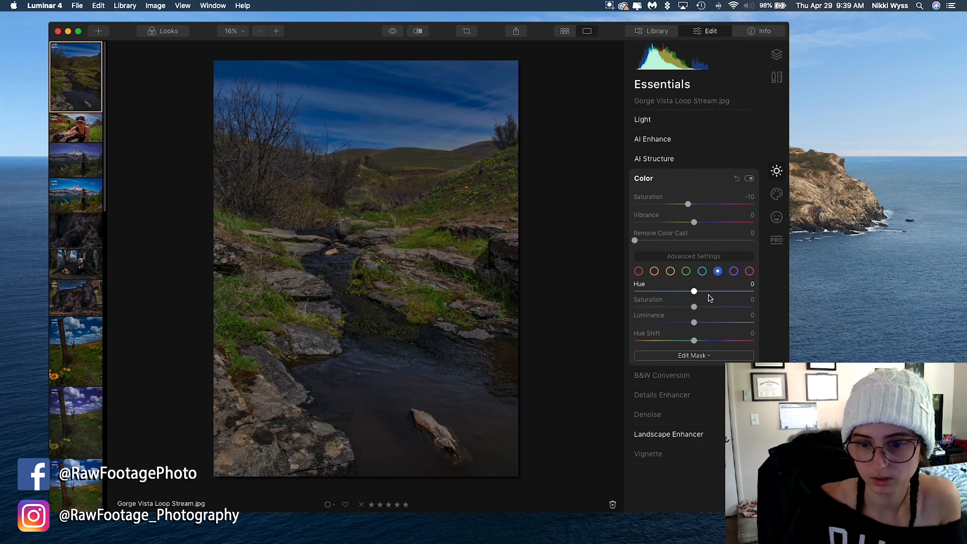
{"action": "left_click_drag", "start_coordinate": [694, 323], "coordinate": [613, 336]}
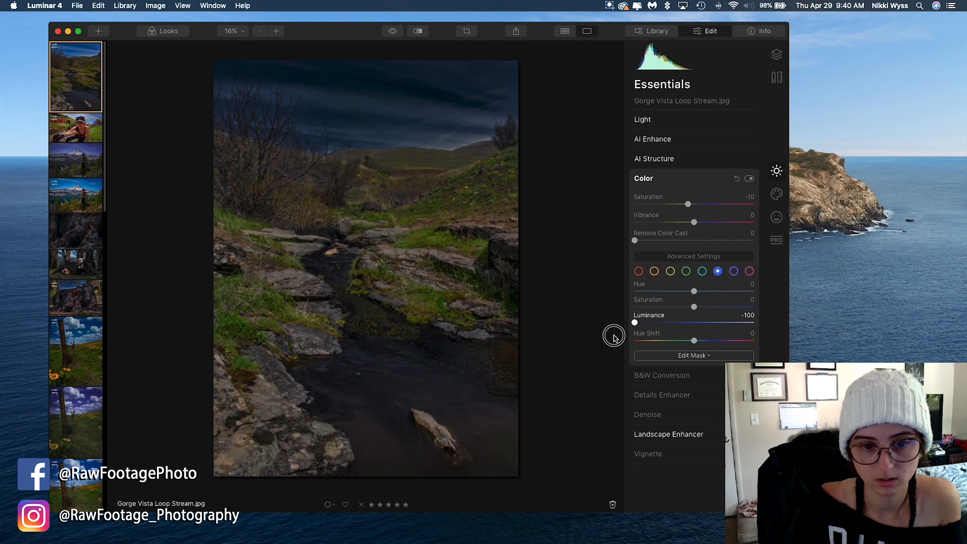
{"action": "left_click_drag", "start_coordinate": [613, 336], "coordinate": [694, 339]}
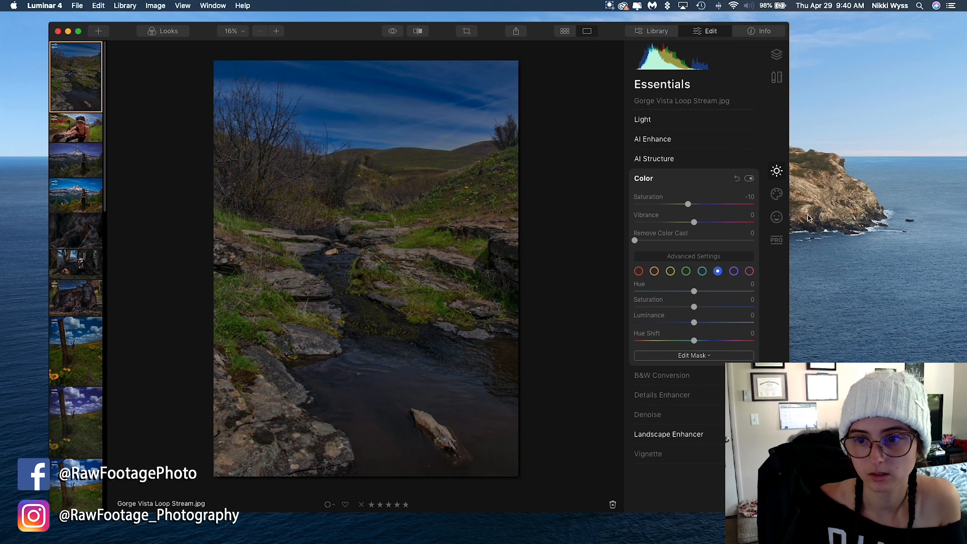
Step: Add a new adjustment layer above the stream photo
{"action": "left_click", "coordinate": [777, 55]}
{"action": "left_click", "coordinate": [748, 87]}
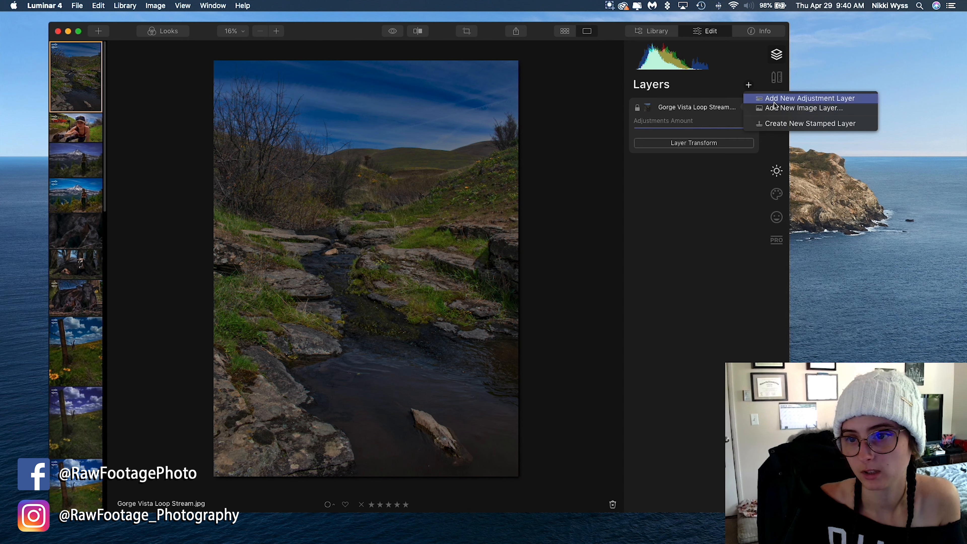
{"action": "left_click", "coordinate": [775, 98]}
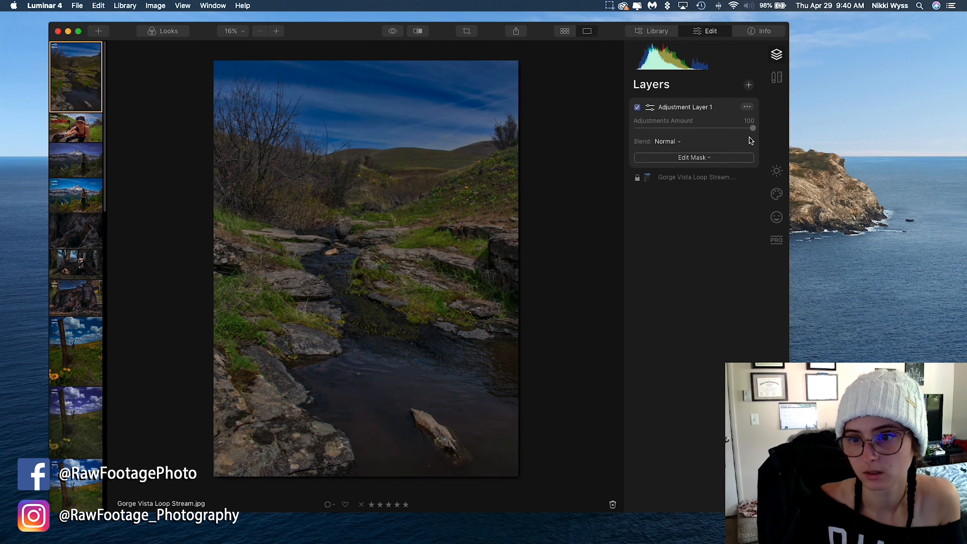
{"action": "left_click_drag", "start_coordinate": [754, 130], "coordinate": [776, 136]}
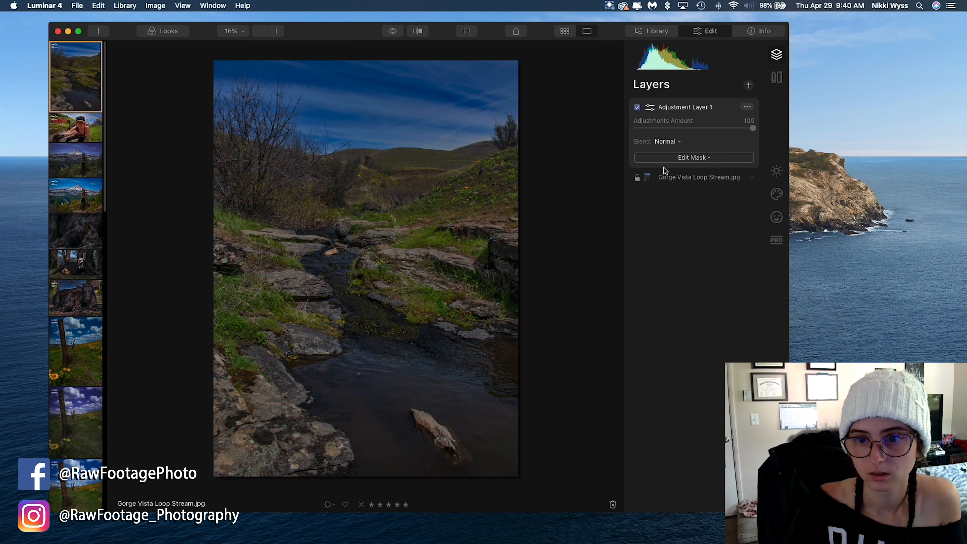
Step: Paint a brush mask on the adjustment layer over the foreground water, using size 100, softness 100% and opacity 100%
{"action": "left_click", "coordinate": [685, 158]}
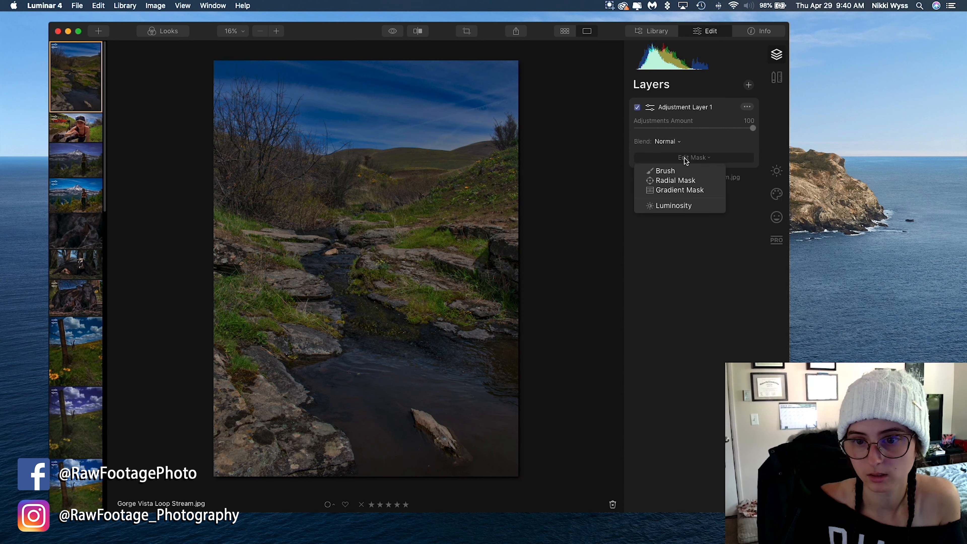
{"action": "left_click", "coordinate": [681, 171]}
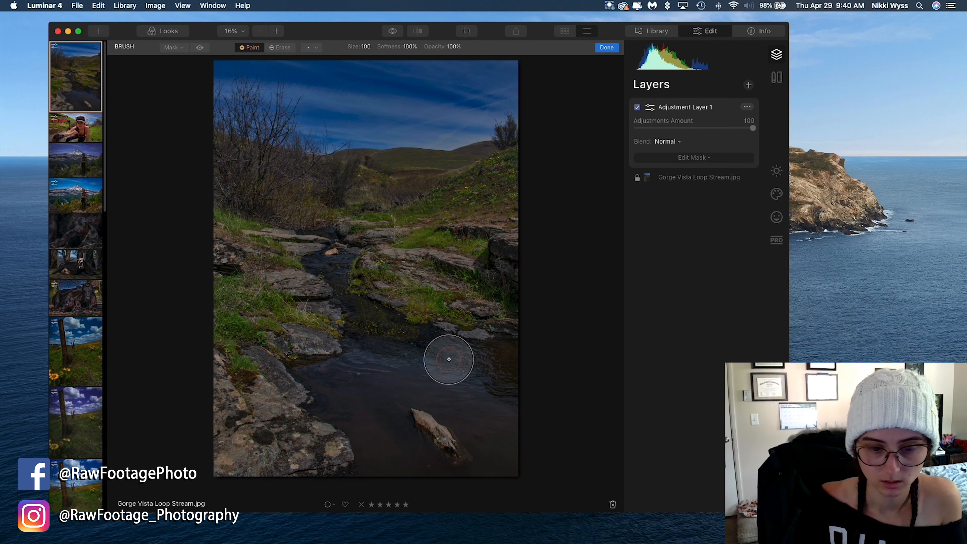
{"action": "mouse_move", "coordinate": [451, 359]}
{"action": "left_mouse_down"}
{"action": "mouse_move", "coordinate": [328, 364]}
{"action": "mouse_move", "coordinate": [504, 351]}
{"action": "mouse_move", "coordinate": [509, 470]}
{"action": "mouse_move", "coordinate": [439, 471]}
{"action": "mouse_move", "coordinate": [481, 431]}
{"action": "mouse_move", "coordinate": [452, 379]}
{"action": "mouse_move", "coordinate": [448, 442]}
{"action": "mouse_move", "coordinate": [442, 421]}
{"action": "mouse_move", "coordinate": [436, 431]}
{"action": "mouse_move", "coordinate": [305, 369]}
{"action": "mouse_move", "coordinate": [323, 390]}
{"action": "mouse_move", "coordinate": [314, 402]}
{"action": "mouse_move", "coordinate": [379, 465]}
{"action": "mouse_move", "coordinate": [458, 467]}
{"action": "mouse_move", "coordinate": [517, 460]}
{"action": "mouse_move", "coordinate": [362, 470]}
{"action": "mouse_move", "coordinate": [363, 389]}
{"action": "mouse_move", "coordinate": [377, 376]}
{"action": "mouse_move", "coordinate": [363, 342]}
{"action": "mouse_move", "coordinate": [385, 354]}
{"action": "mouse_move", "coordinate": [372, 326]}
{"action": "mouse_move", "coordinate": [425, 351]}
{"action": "mouse_move", "coordinate": [434, 347]}
{"action": "mouse_move", "coordinate": [418, 342]}
{"action": "mouse_move", "coordinate": [519, 357]}
{"action": "mouse_move", "coordinate": [503, 472]}
{"action": "left_mouse_up"}
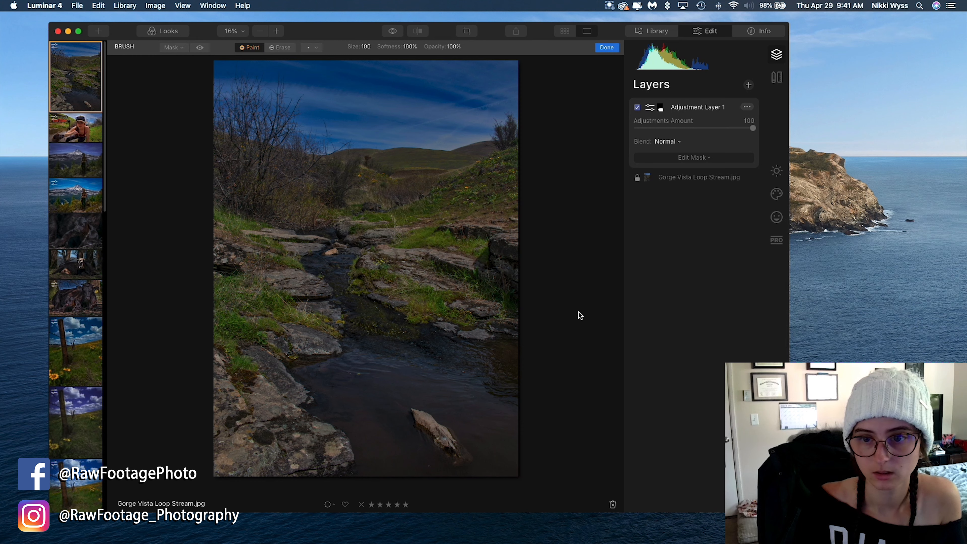
{"action": "left_click", "coordinate": [692, 158]}
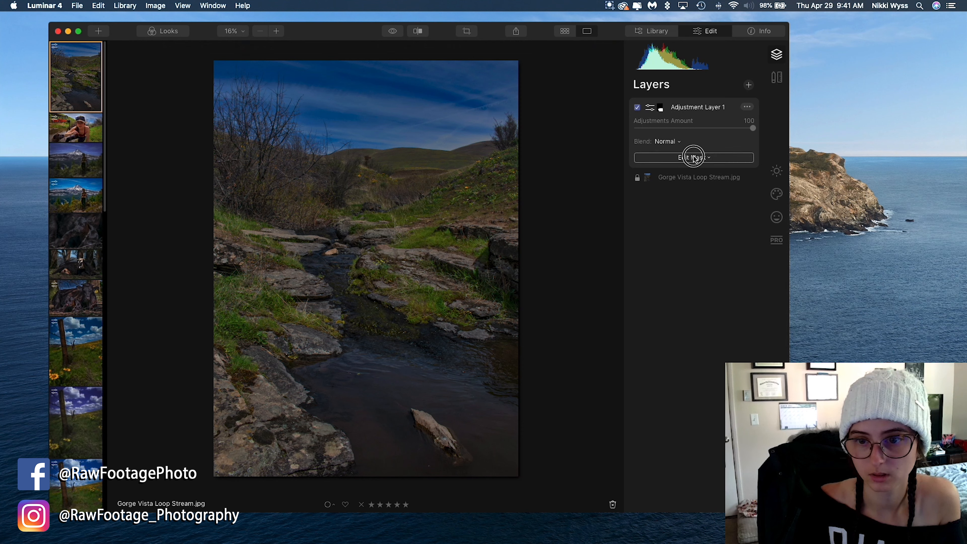
{"action": "left_click", "coordinate": [694, 157]}
{"action": "left_click", "coordinate": [694, 157]}
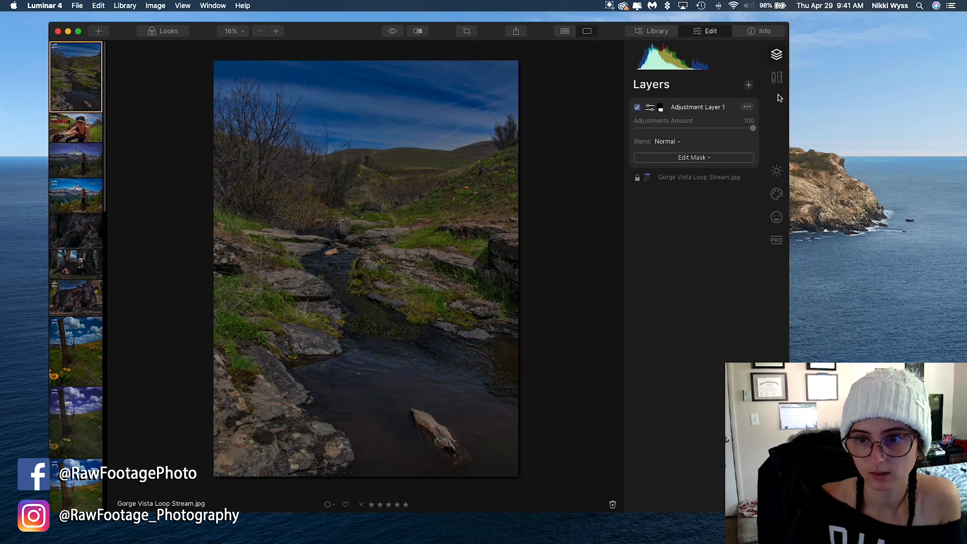
Step: Set the Luminance of the blue color range to -75 in the adjustment layer's Color settings
{"action": "left_click", "coordinate": [778, 194]}
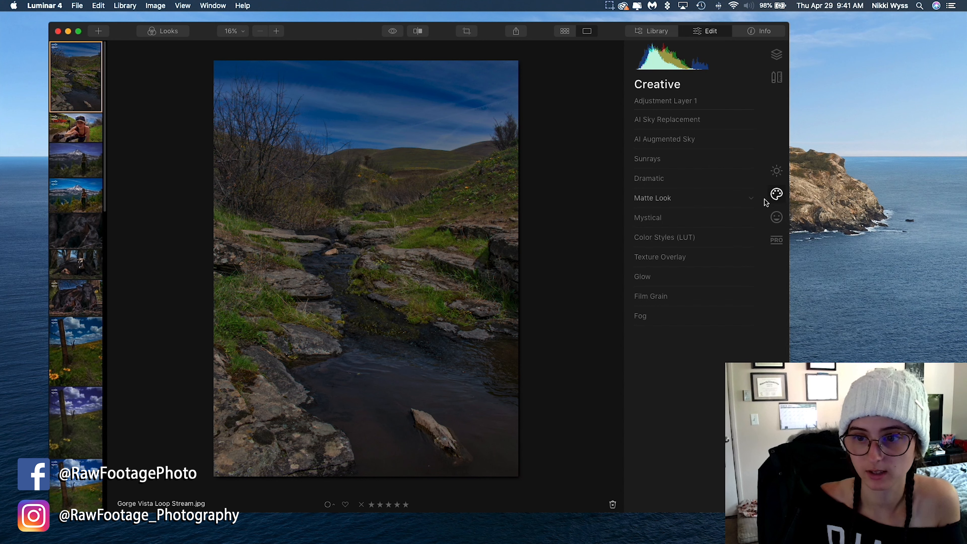
{"action": "left_click", "coordinate": [777, 171]}
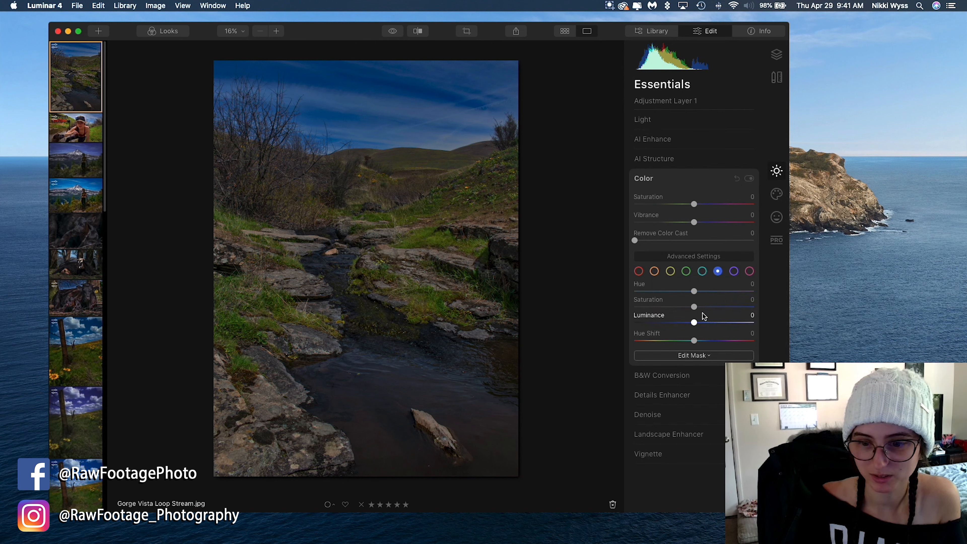
{"action": "left_click_drag", "start_coordinate": [695, 323], "coordinate": [626, 330]}
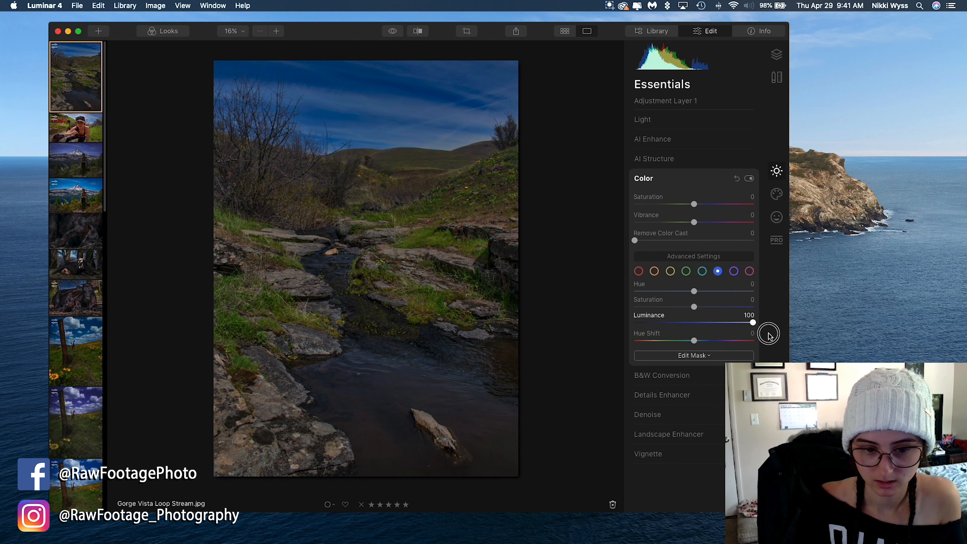
{"action": "left_click_drag", "start_coordinate": [583, 342], "coordinate": [648, 334]}
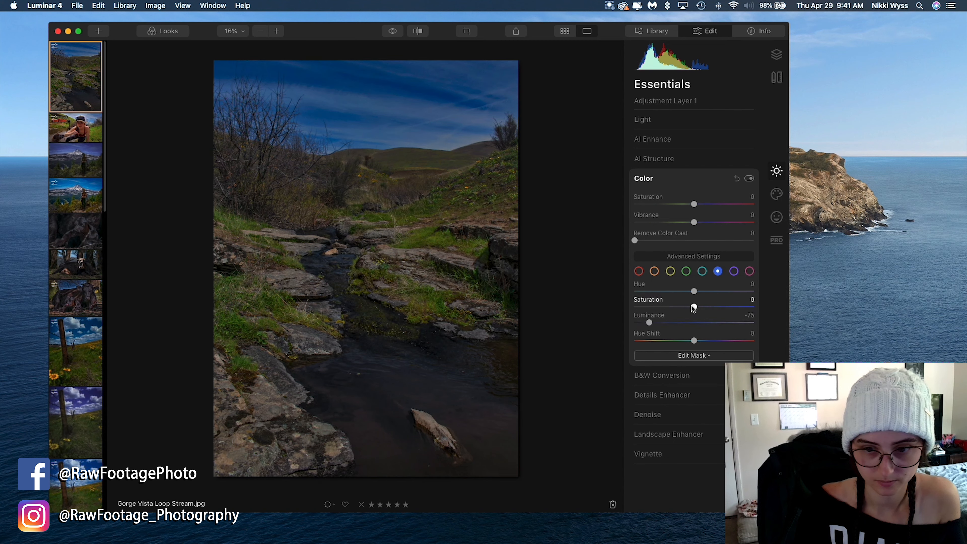
{"action": "mouse_move", "coordinate": [695, 296]}
{"action": "left_mouse_down"}
{"action": "mouse_move", "coordinate": [771, 290]}
{"action": "mouse_move", "coordinate": [610, 302]}
{"action": "mouse_move", "coordinate": [773, 296]}
{"action": "mouse_move", "coordinate": [658, 309]}
{"action": "mouse_move", "coordinate": [768, 305]}
{"action": "mouse_move", "coordinate": [684, 309]}
{"action": "mouse_move", "coordinate": [695, 311]}
{"action": "left_mouse_up"}
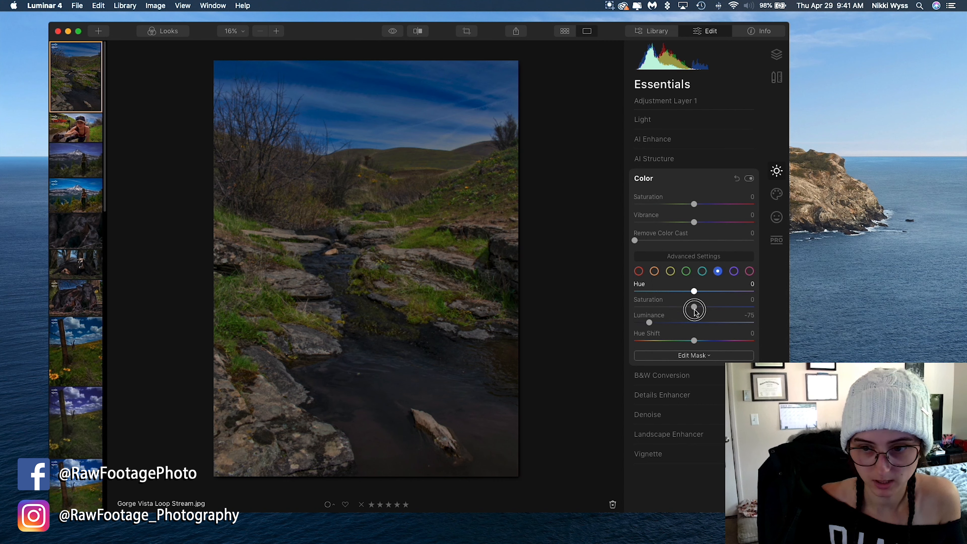
Step: Set the cyan range's Luminance to 35 in the adjustment layer's Color settings and toggle the adjustment to compare its effect
{"action": "left_click", "coordinate": [701, 271]}
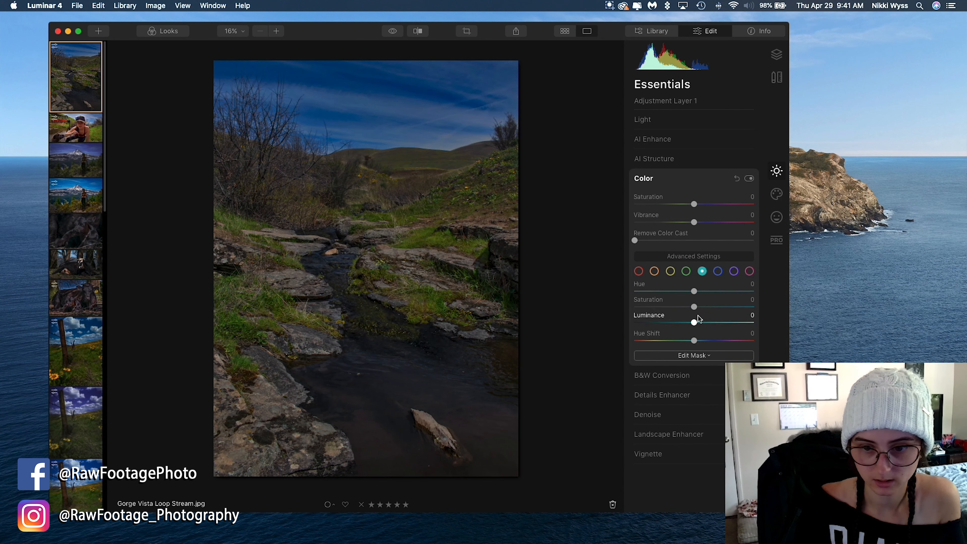
{"action": "left_click_drag", "start_coordinate": [694, 322], "coordinate": [716, 338]}
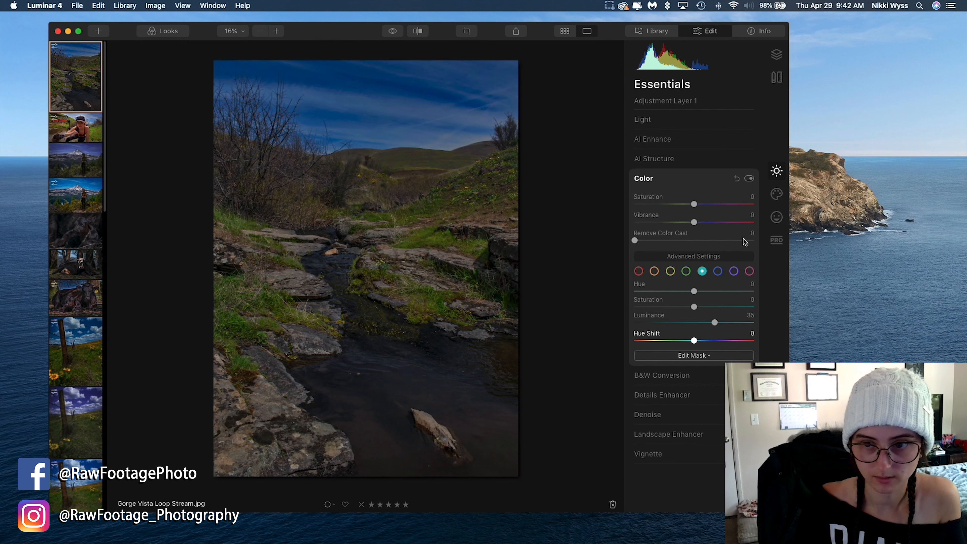
{"action": "left_click", "coordinate": [750, 179]}
{"action": "left_click", "coordinate": [749, 179]}
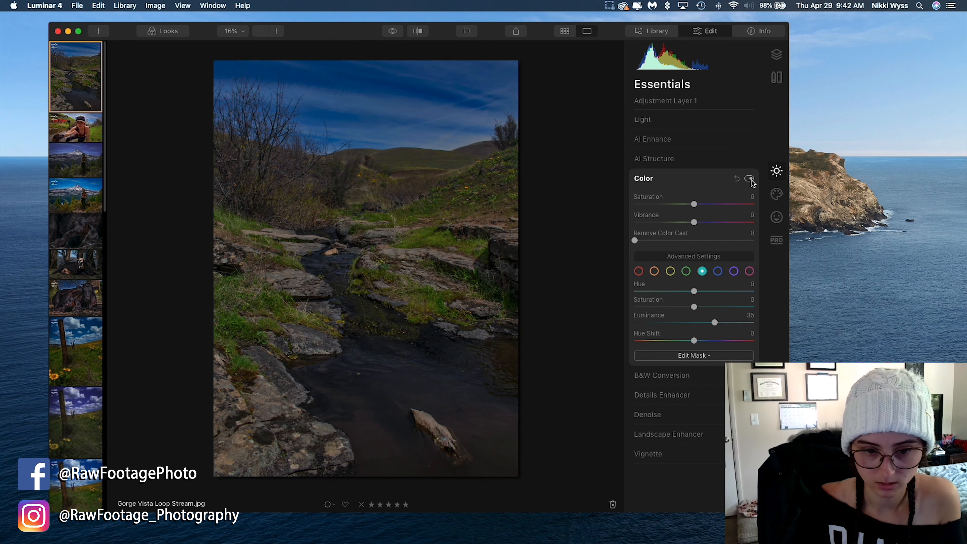
Step: Compare the stream photo with and without the adjustment layer's Color changes
{"action": "left_click", "coordinate": [749, 179]}
{"action": "left_click", "coordinate": [749, 179]}
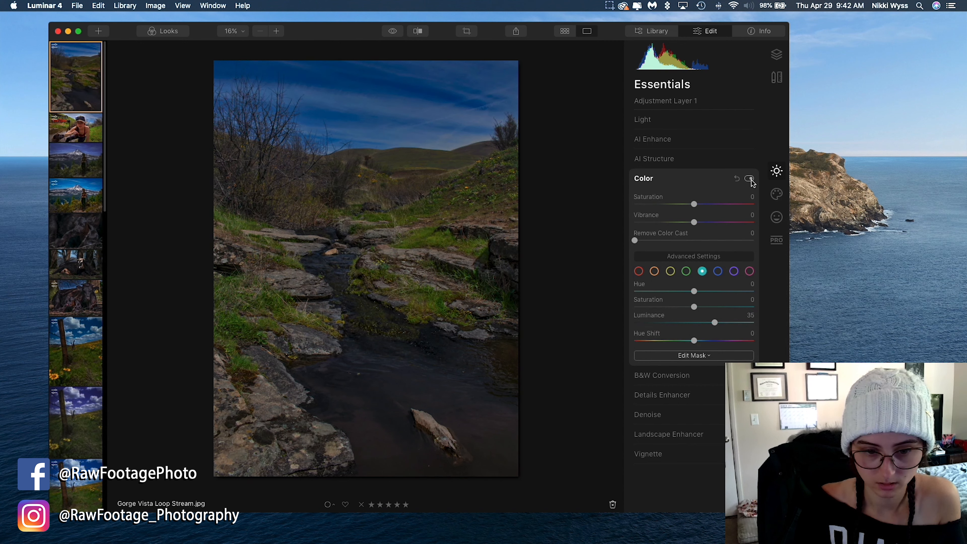
{"action": "left_click", "coordinate": [749, 179]}
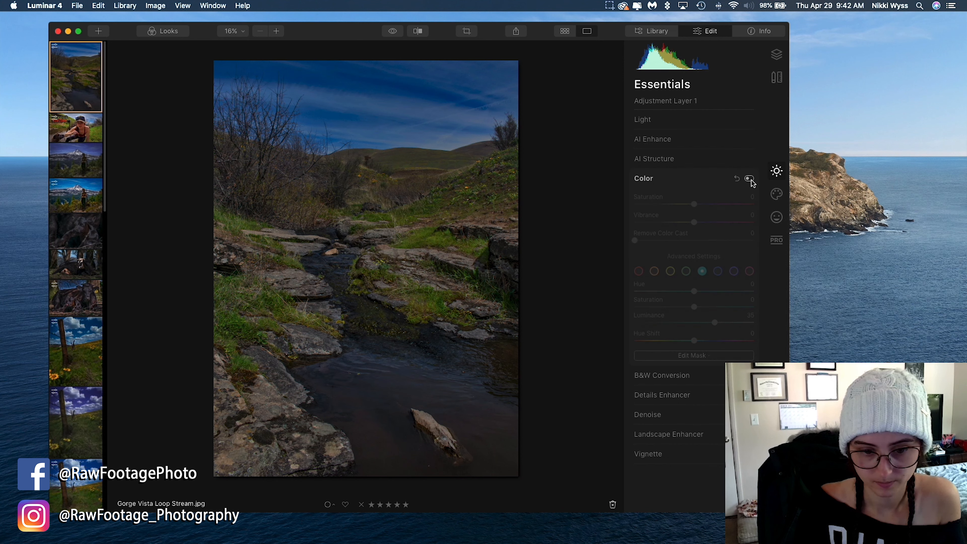
{"action": "left_click", "coordinate": [750, 179]}
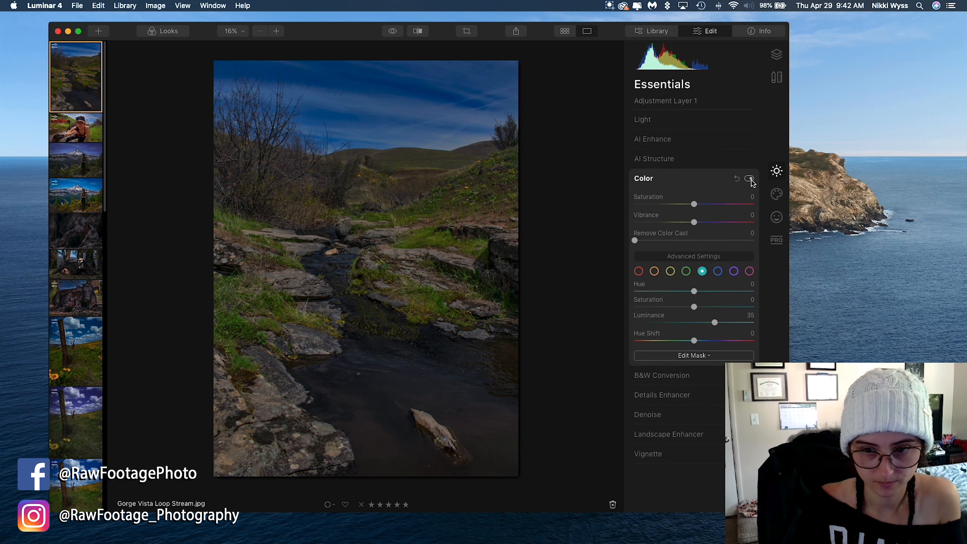
Step: Set the blue range's Luminance to -35 and Saturation to -25 in the Color settings, and toggle the adjustment to compare its effect
{"action": "left_click", "coordinate": [718, 270]}
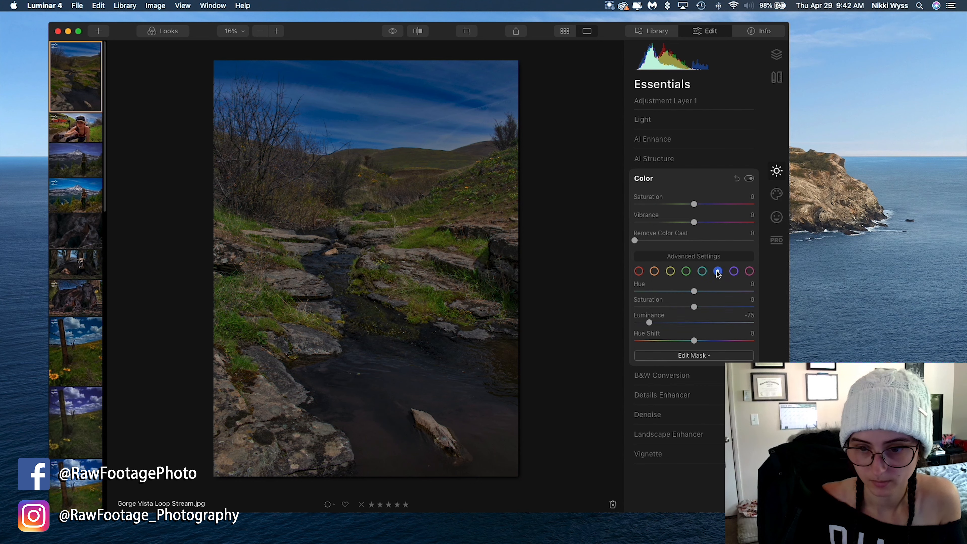
{"action": "left_click_drag", "start_coordinate": [651, 323], "coordinate": [675, 333]}
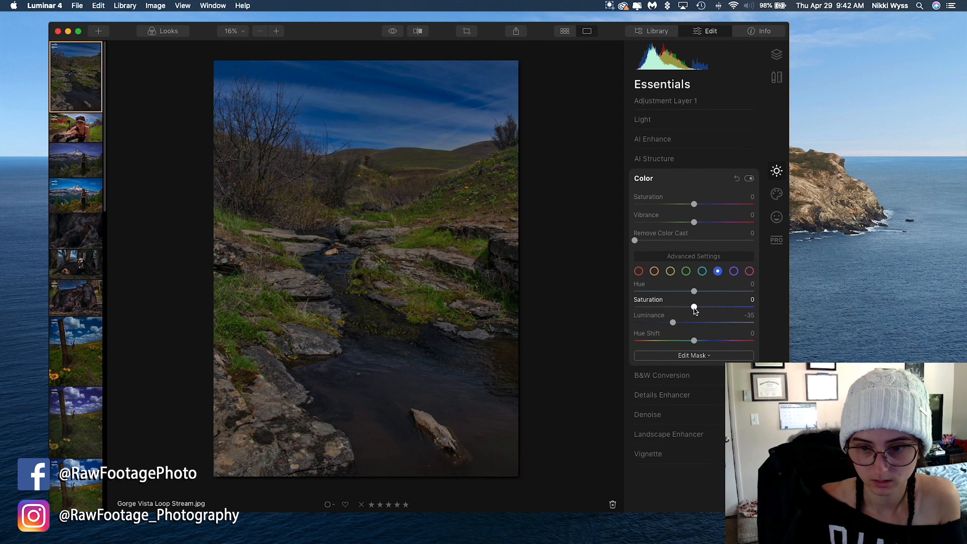
{"action": "mouse_move", "coordinate": [695, 309]}
{"action": "left_mouse_down"}
{"action": "mouse_move", "coordinate": [766, 309]}
{"action": "mouse_move", "coordinate": [622, 315]}
{"action": "mouse_move", "coordinate": [692, 318]}
{"action": "mouse_move", "coordinate": [681, 317]}
{"action": "left_mouse_up"}
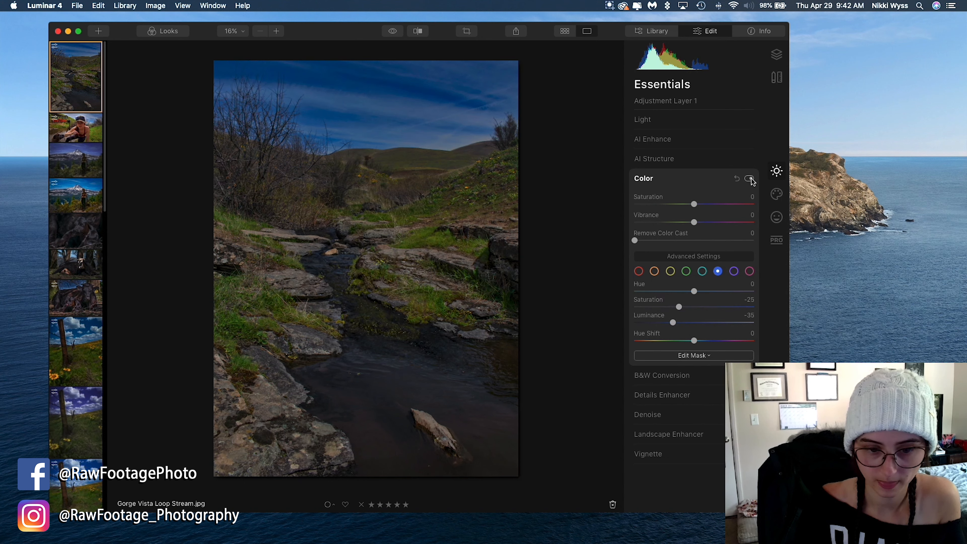
{"action": "left_click", "coordinate": [750, 179]}
{"action": "left_click", "coordinate": [750, 178]}
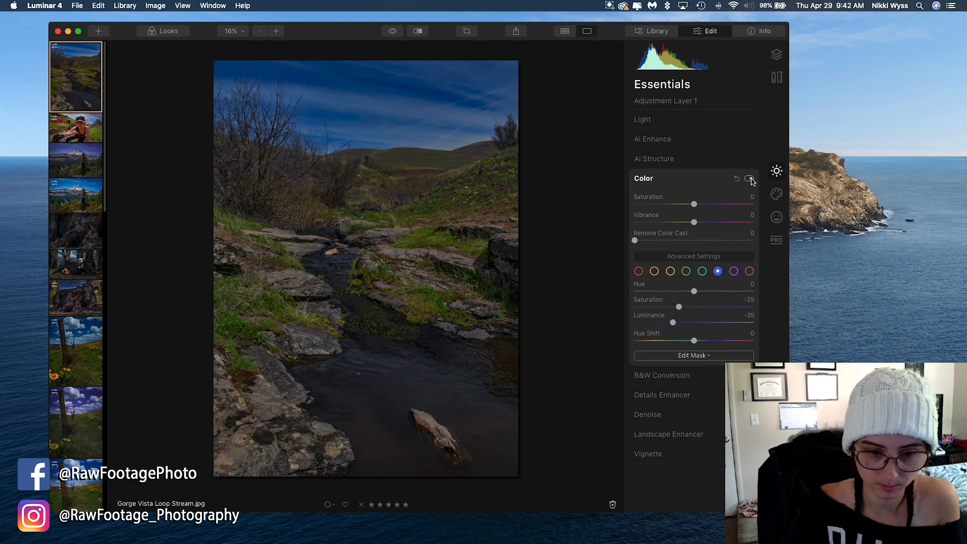
{"action": "left_click", "coordinate": [750, 179]}
{"action": "left_click", "coordinate": [750, 179]}
{"action": "left_click", "coordinate": [750, 178]}
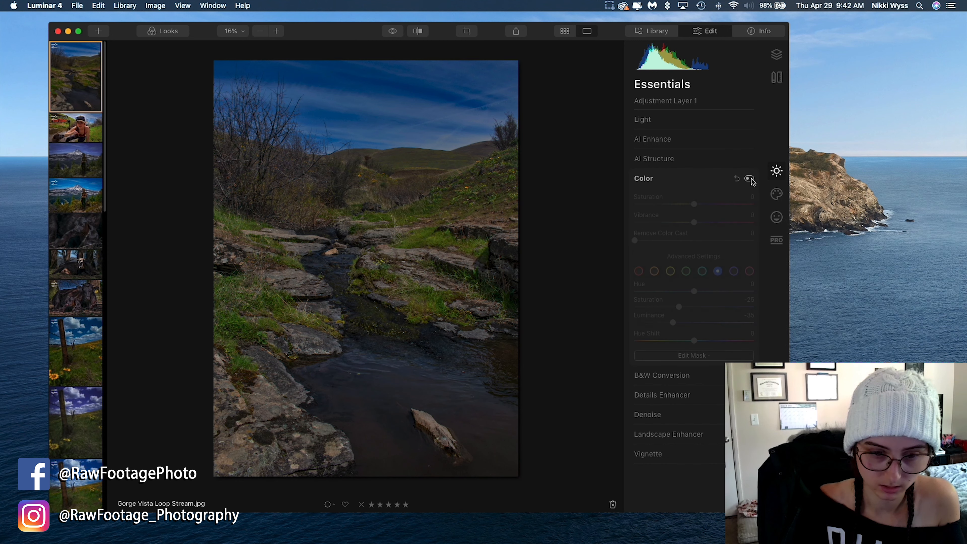
{"action": "left_click", "coordinate": [750, 178]}
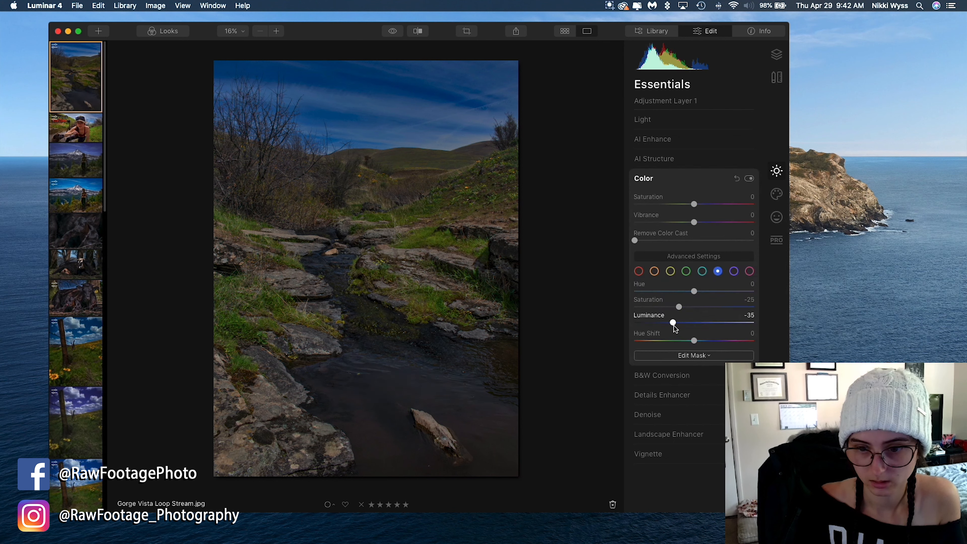
Step: Fine-tune the blue range's Luminance to -30, compare the water with and without the Color adjustment, and close the Color settings
{"action": "left_click_drag", "start_coordinate": [675, 323], "coordinate": [679, 324]}
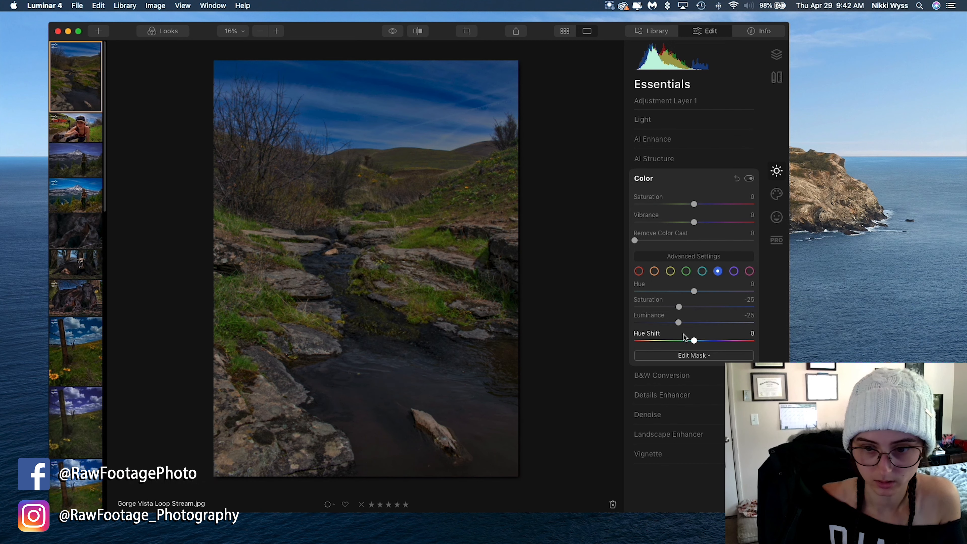
{"action": "left_click_drag", "start_coordinate": [679, 323], "coordinate": [677, 327]}
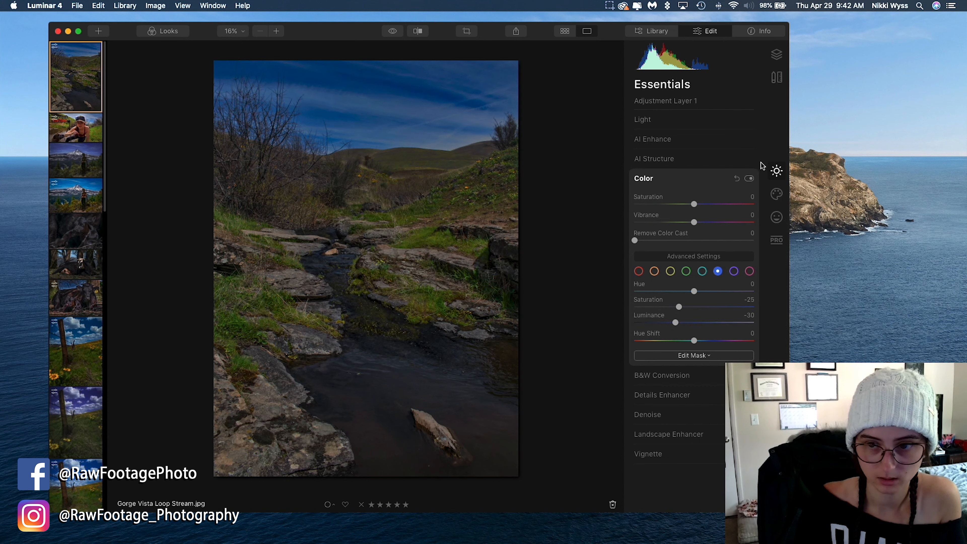
{"action": "left_click", "coordinate": [749, 179]}
{"action": "left_click", "coordinate": [749, 179]}
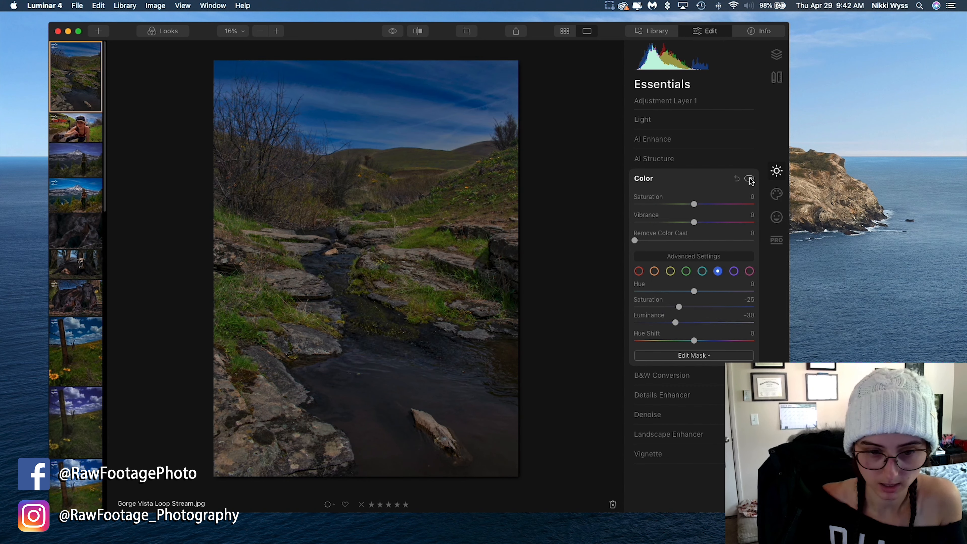
{"action": "left_click", "coordinate": [750, 179]}
{"action": "left_click", "coordinate": [749, 179]}
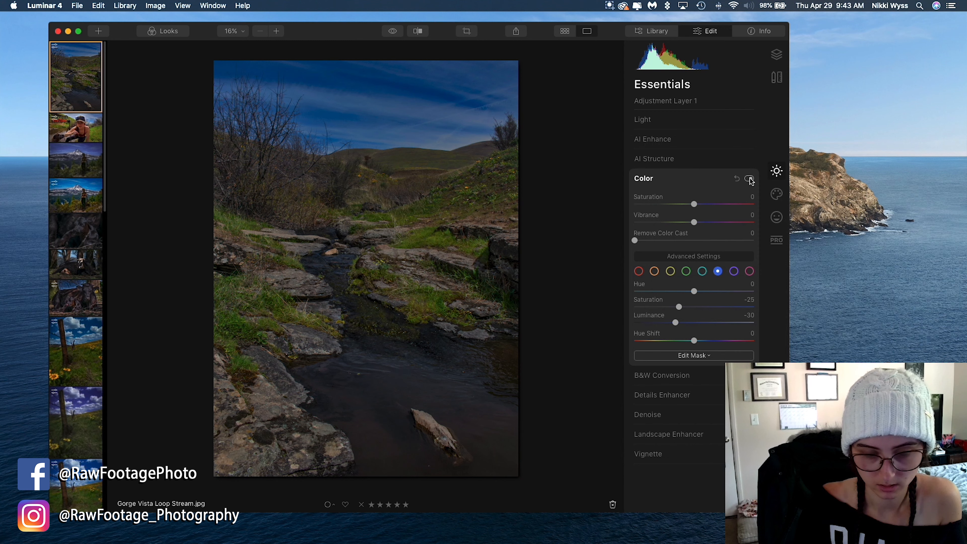
{"action": "left_click", "coordinate": [749, 179]}
{"action": "left_click", "coordinate": [750, 179]}
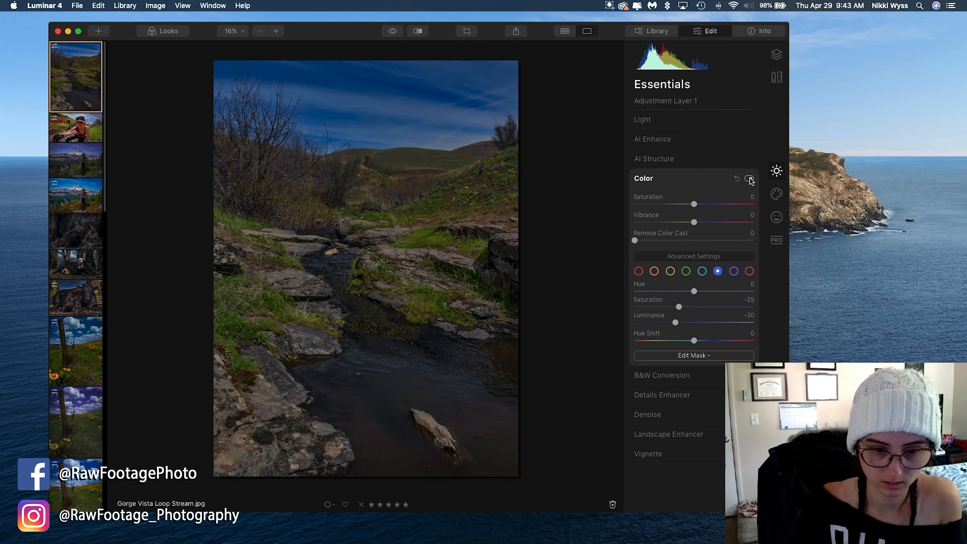
{"action": "left_click", "coordinate": [699, 178]}
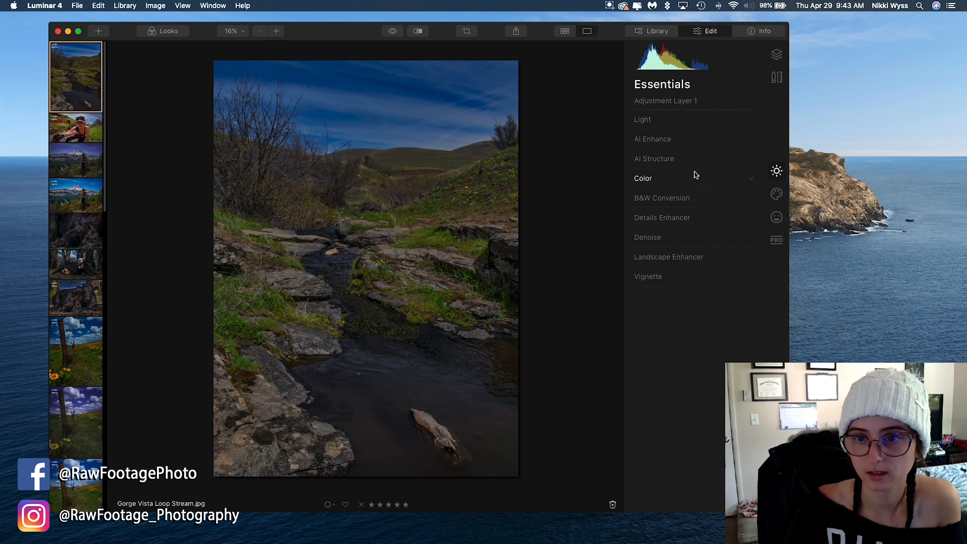
Step: Add a second adjustment layer and paint its brush mask over the sky with size 100, softness 100% and opacity 100%
{"action": "left_click", "coordinate": [776, 55]}
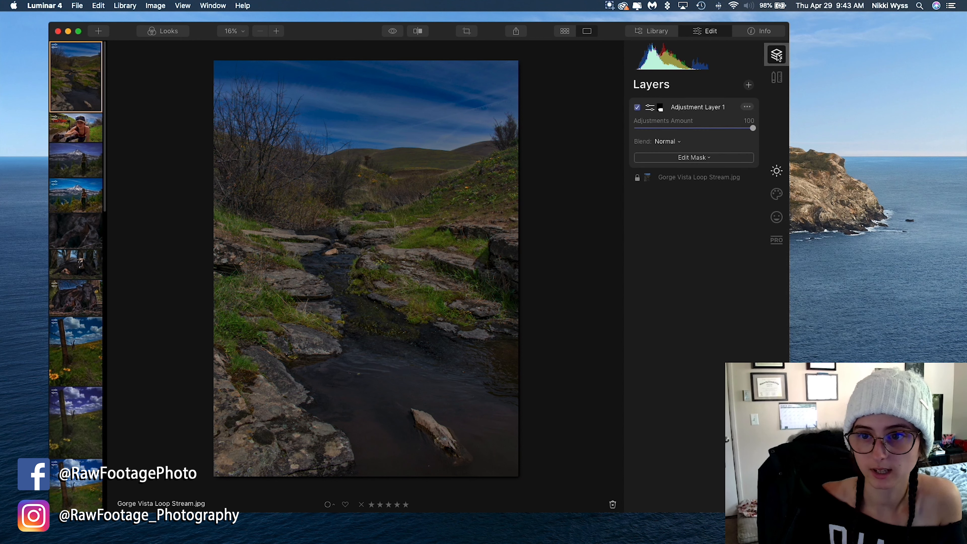
{"action": "left_click", "coordinate": [749, 86]}
{"action": "left_click", "coordinate": [762, 98]}
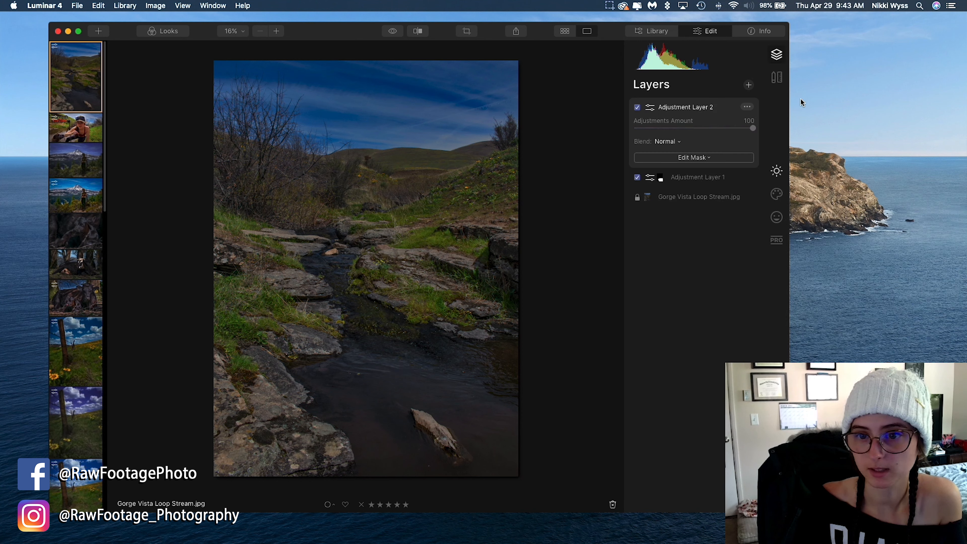
{"action": "left_click", "coordinate": [686, 162]}
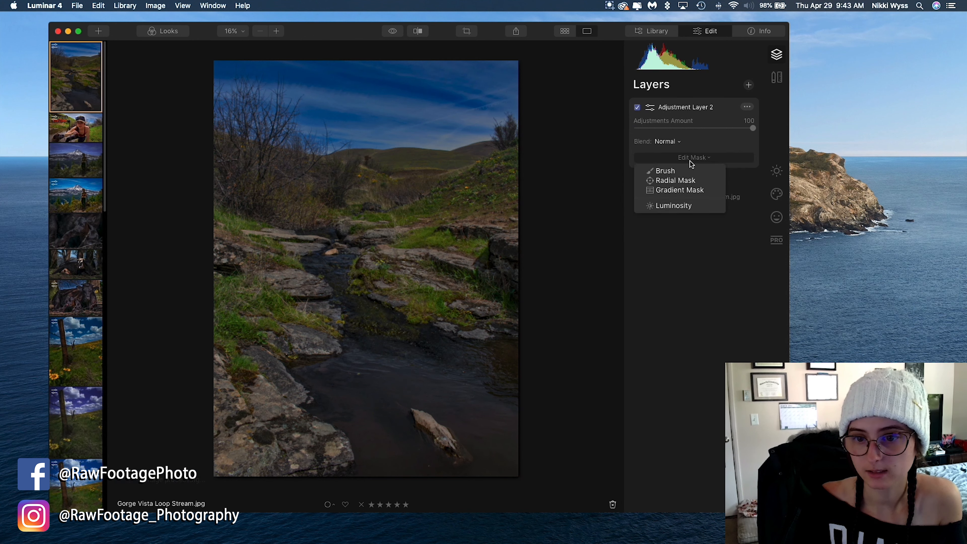
{"action": "left_click", "coordinate": [683, 172]}
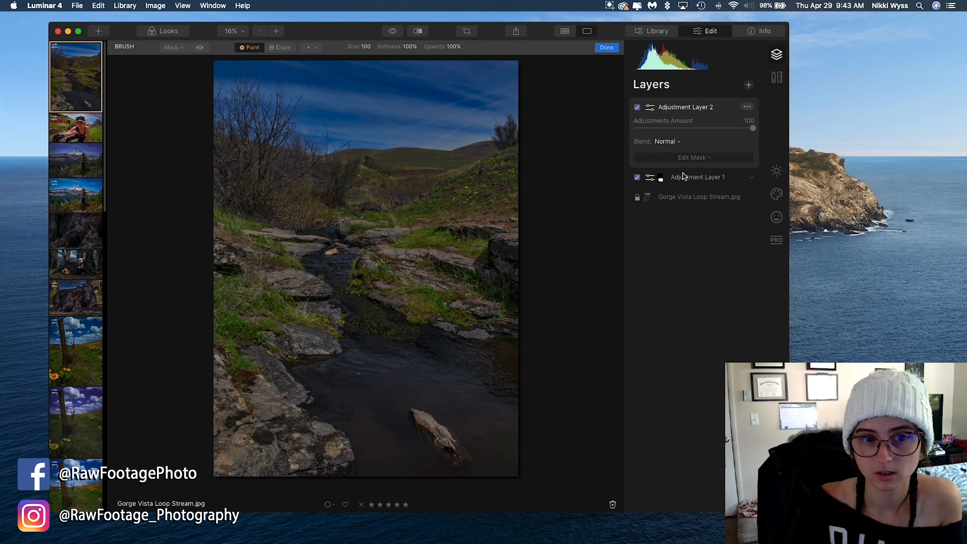
{"action": "mouse_move", "coordinate": [255, 80]}
{"action": "left_mouse_down"}
{"action": "mouse_move", "coordinate": [309, 65]}
{"action": "mouse_move", "coordinate": [522, 76]}
{"action": "mouse_move", "coordinate": [223, 75]}
{"action": "mouse_move", "coordinate": [499, 81]}
{"action": "mouse_move", "coordinate": [225, 100]}
{"action": "mouse_move", "coordinate": [248, 120]}
{"action": "mouse_move", "coordinate": [233, 108]}
{"action": "mouse_move", "coordinate": [345, 145]}
{"action": "mouse_move", "coordinate": [516, 119]}
{"action": "mouse_move", "coordinate": [144, 110]}
{"action": "mouse_move", "coordinate": [517, 78]}
{"action": "mouse_move", "coordinate": [521, 95]}
{"action": "left_mouse_up"}
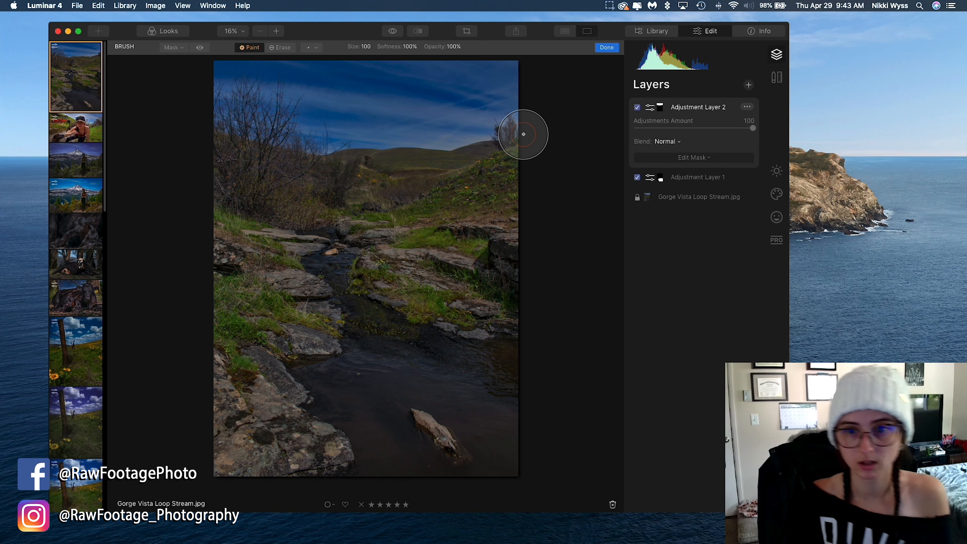
Step: Set the blue range's Luminance to -5 in the sky adjustment layer's Color settings
{"action": "left_click", "coordinate": [777, 171]}
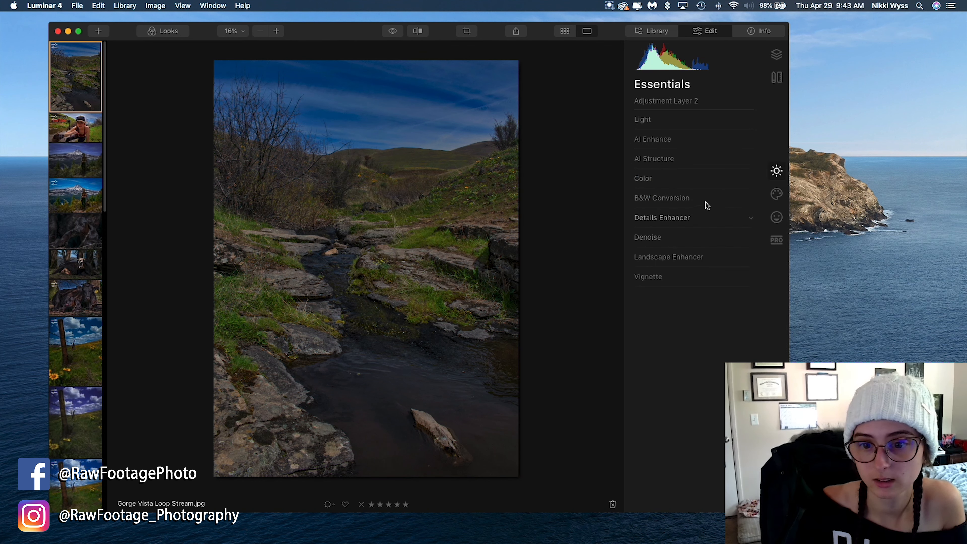
{"action": "left_click", "coordinate": [653, 179]}
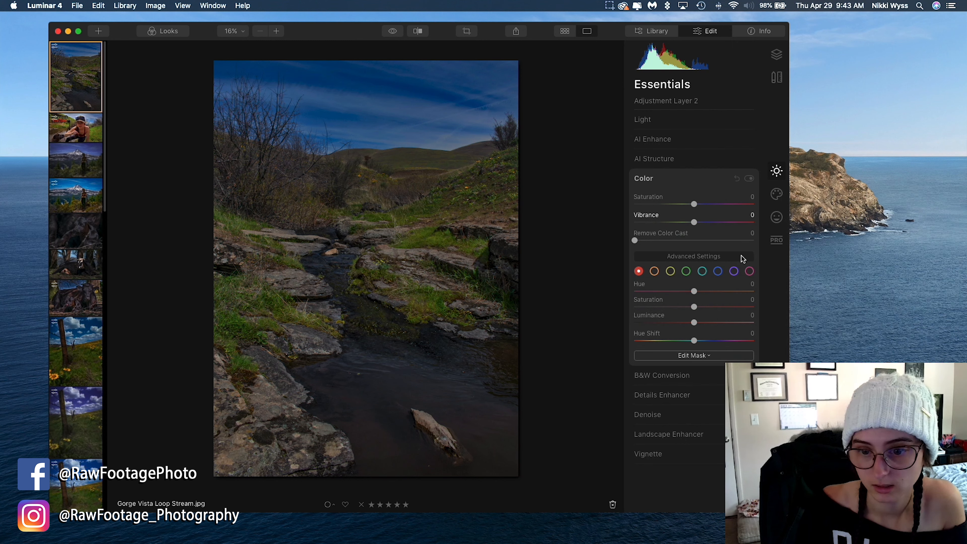
{"action": "left_click", "coordinate": [717, 271]}
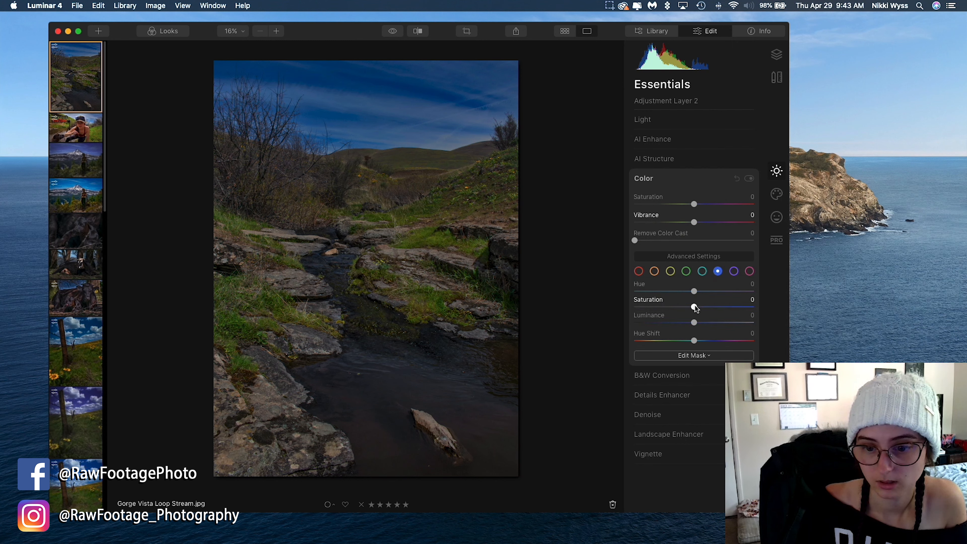
{"action": "mouse_move", "coordinate": [694, 323]}
{"action": "left_mouse_down"}
{"action": "mouse_move", "coordinate": [648, 331]}
{"action": "mouse_move", "coordinate": [685, 335]}
{"action": "left_mouse_up"}
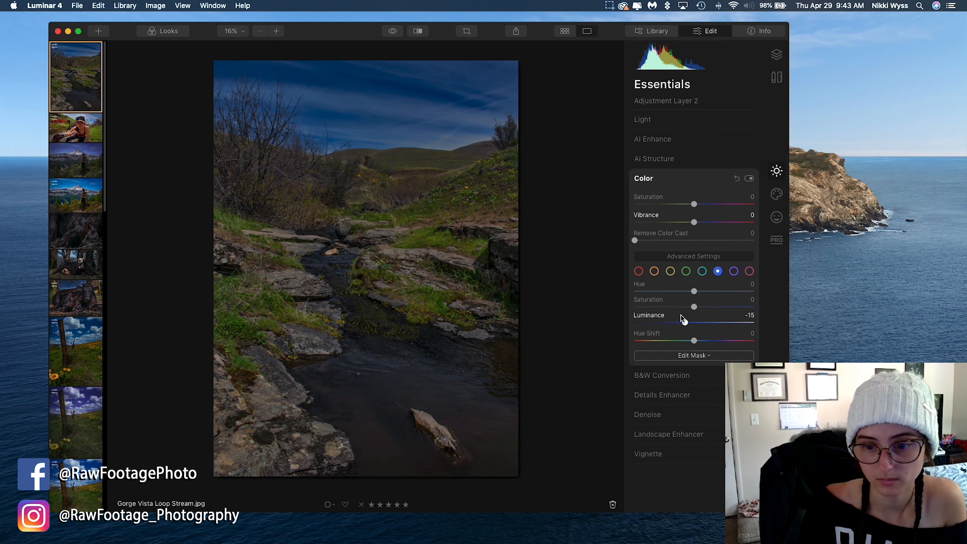
{"action": "mouse_move", "coordinate": [685, 322]}
{"action": "left_mouse_down"}
{"action": "mouse_move", "coordinate": [722, 323]}
{"action": "mouse_move", "coordinate": [691, 333]}
{"action": "left_mouse_up"}
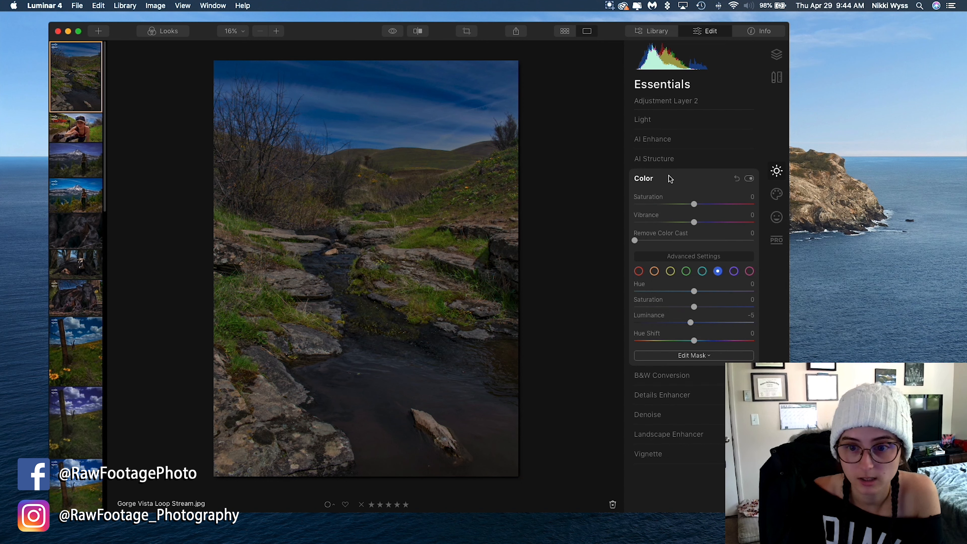
Step: Set Whites to 15, Highlights to 25 and Smart Contrast to 15 in the sky adjustment layer's Light settings
{"action": "left_click", "coordinate": [657, 121]}
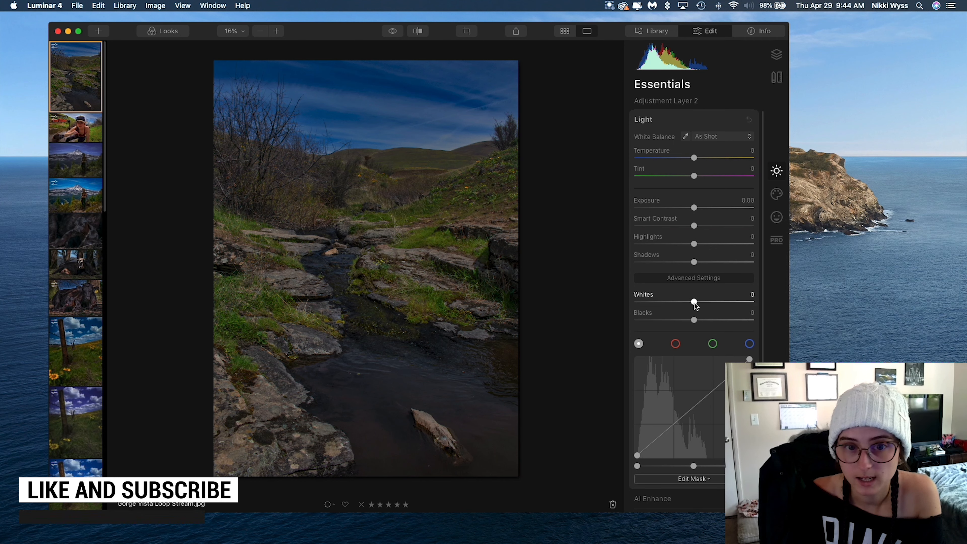
{"action": "left_click_drag", "start_coordinate": [694, 302], "coordinate": [705, 309]}
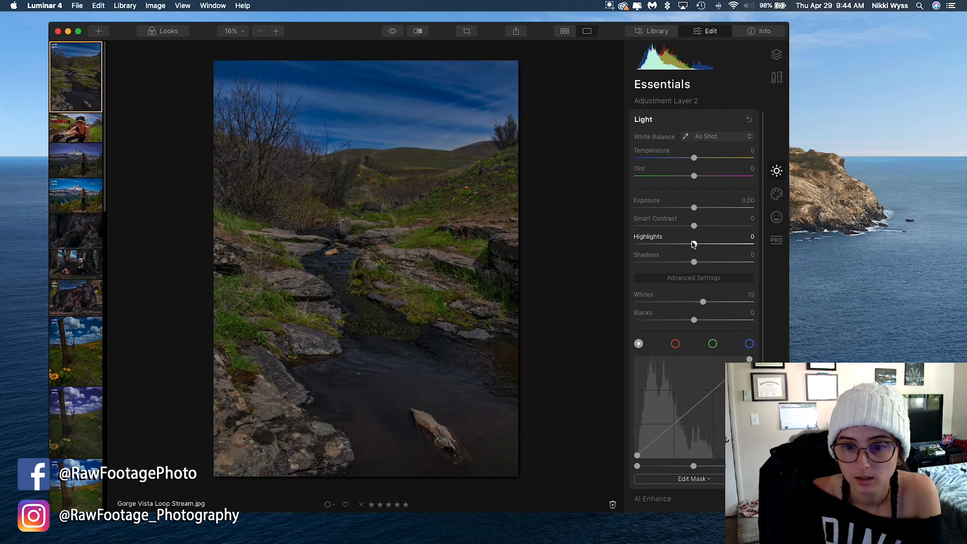
{"action": "left_click_drag", "start_coordinate": [696, 249], "coordinate": [703, 228]}
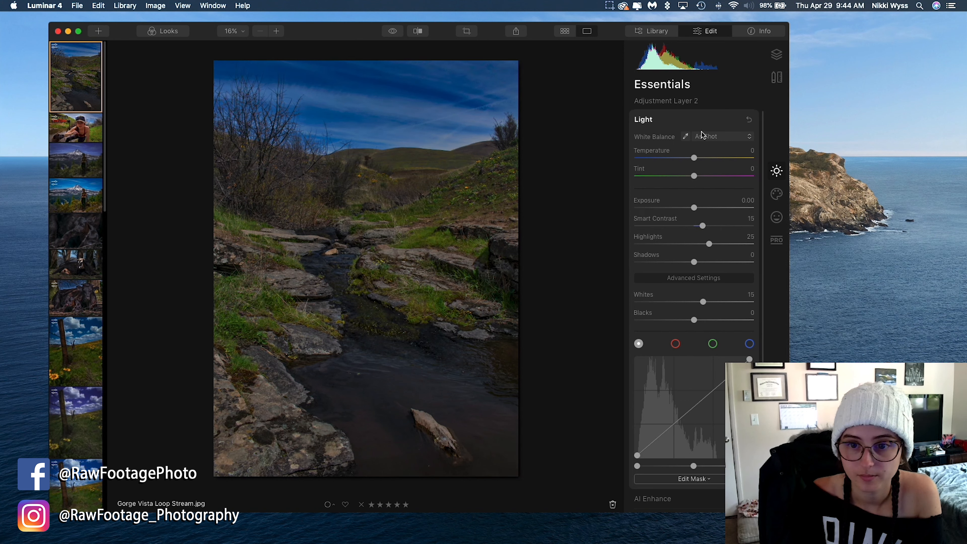
{"action": "left_click", "coordinate": [700, 122]}
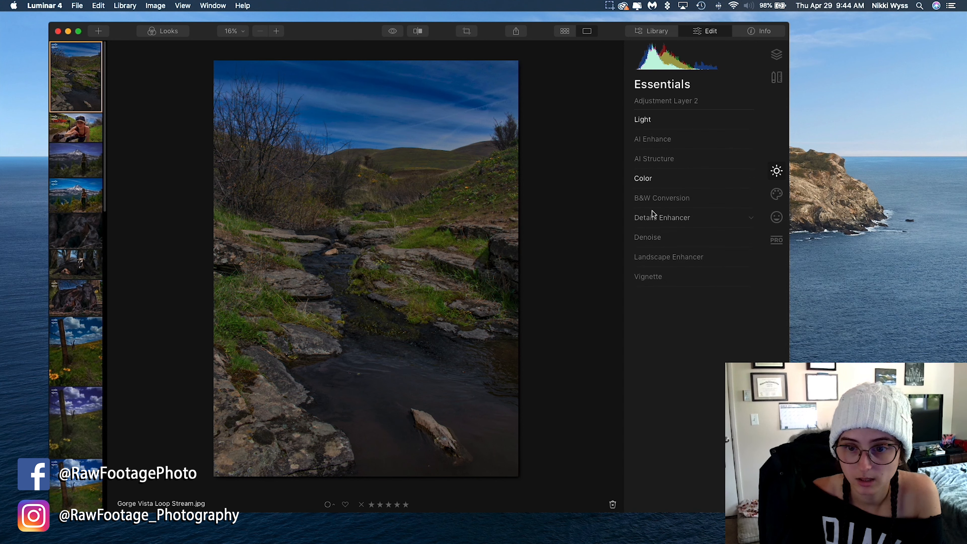
Step: Set the blue range's Luminance to 0 in the sky layer's Color settings and close them
{"action": "left_click", "coordinate": [647, 179]}
{"action": "left_click", "coordinate": [694, 256]}
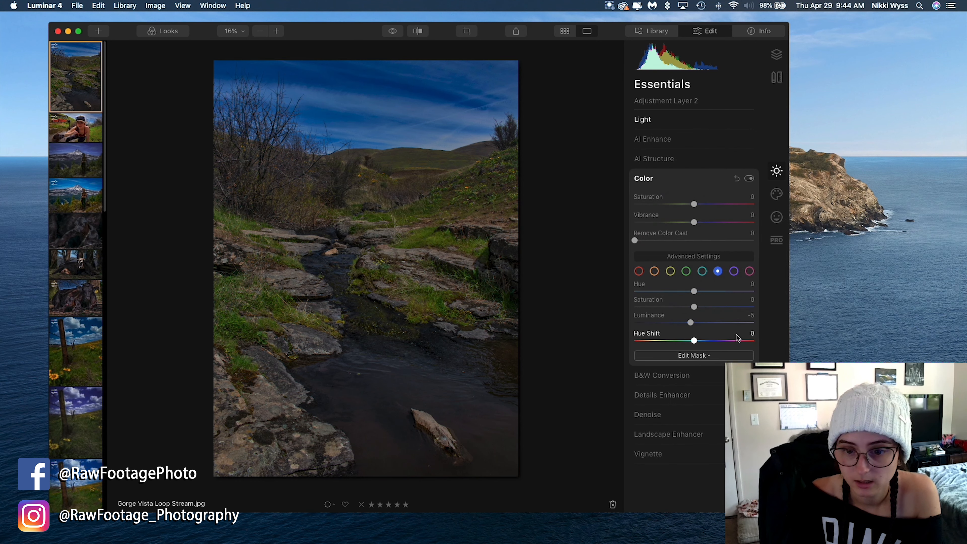
{"action": "left_click_drag", "start_coordinate": [690, 322], "coordinate": [696, 323]}
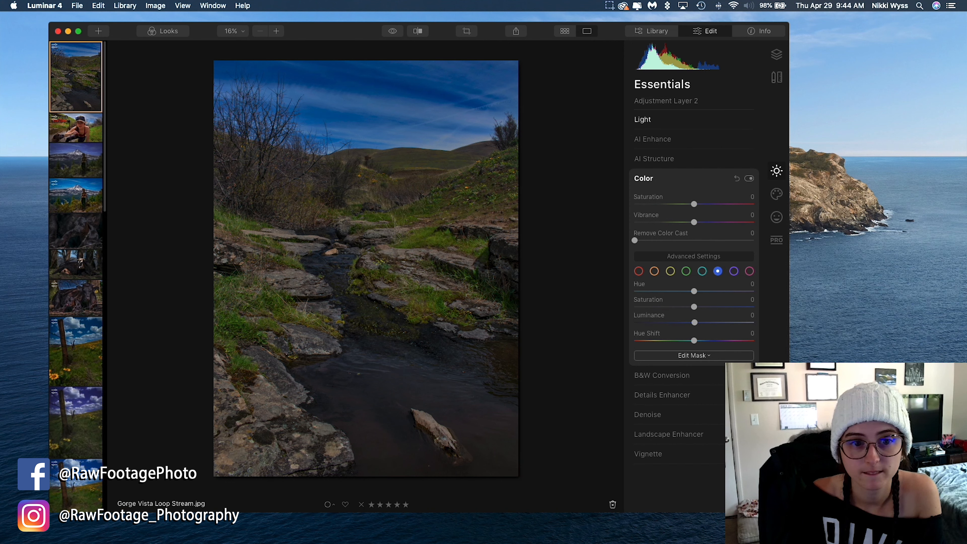
{"action": "left_click", "coordinate": [706, 175]}
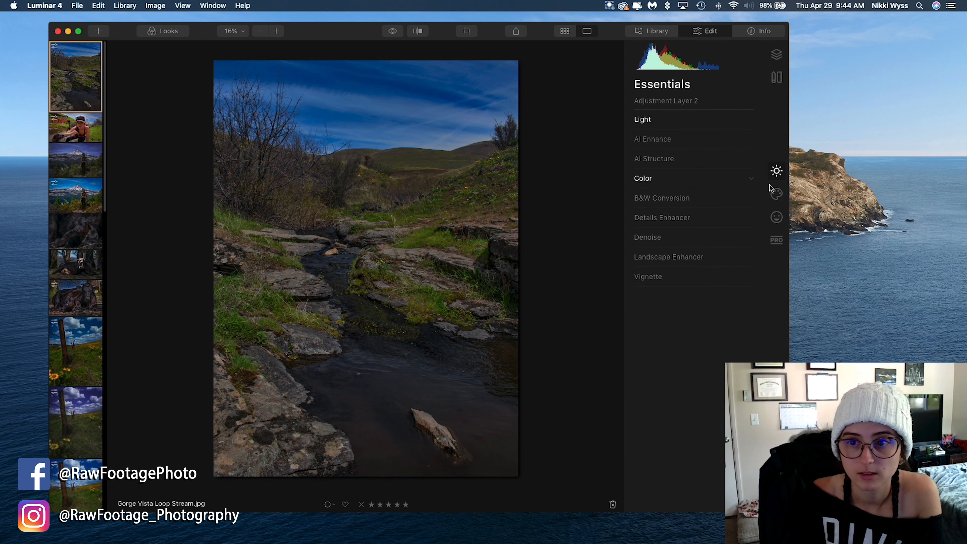
Step: Switch from the base photo layer back to Adjustment Layer 2 to compare the image without and with both adjustment layers
{"action": "left_click", "coordinate": [776, 55]}
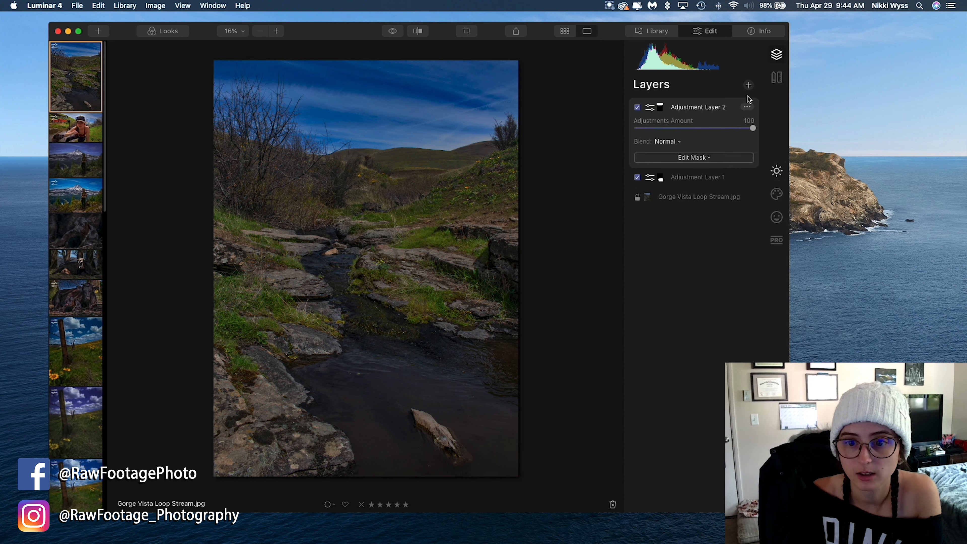
{"action": "left_click", "coordinate": [682, 196]}
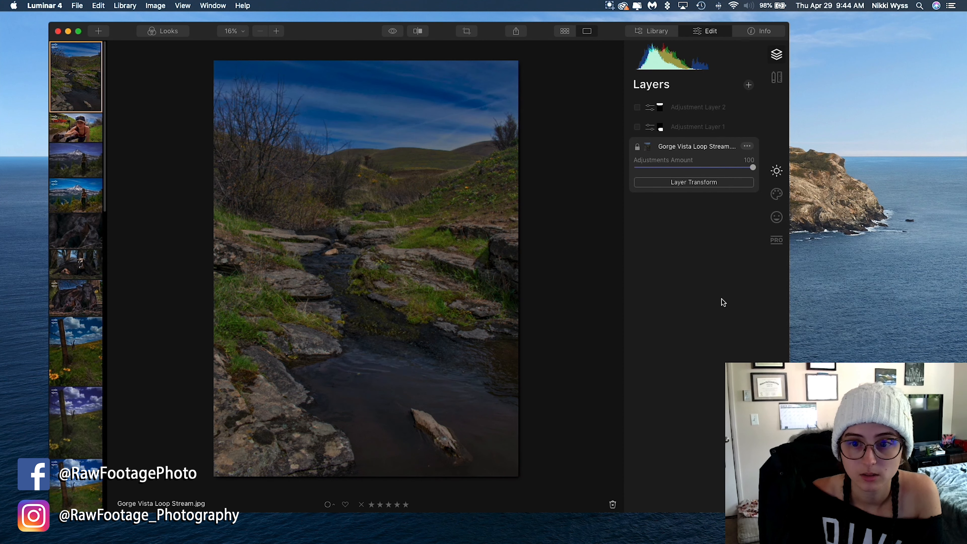
{"action": "left_click", "coordinate": [681, 110]}
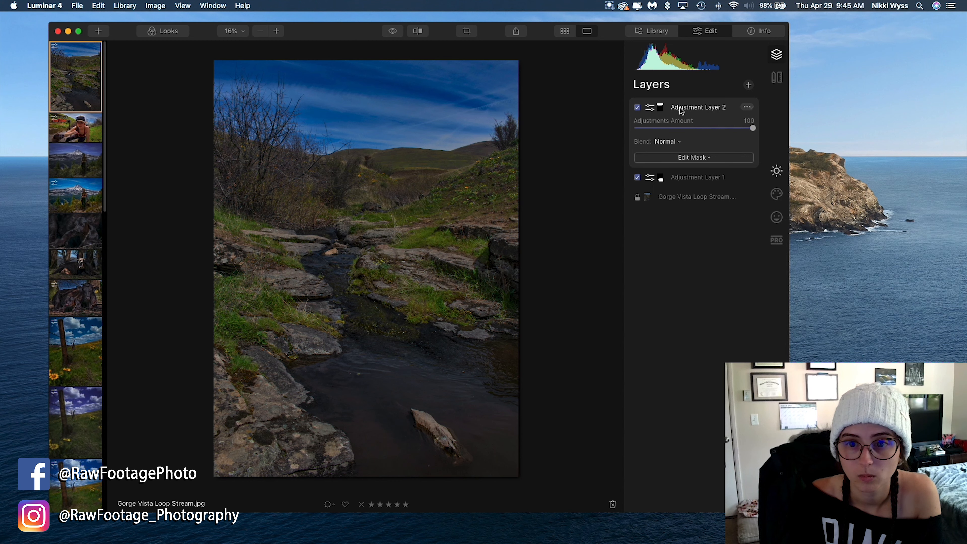
{"action": "left_click", "coordinate": [678, 147]}
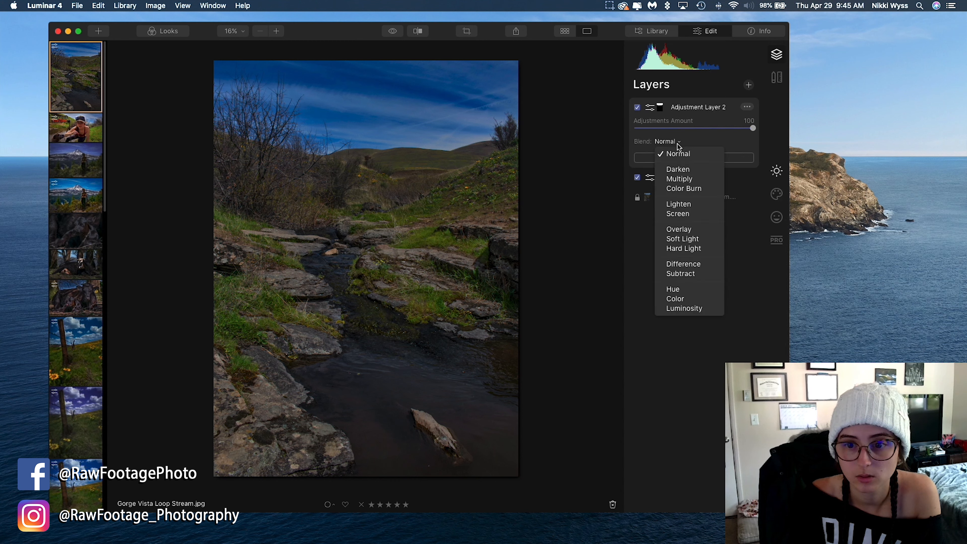
{"action": "left_click", "coordinate": [677, 144]}
{"action": "left_click", "coordinate": [700, 284]}
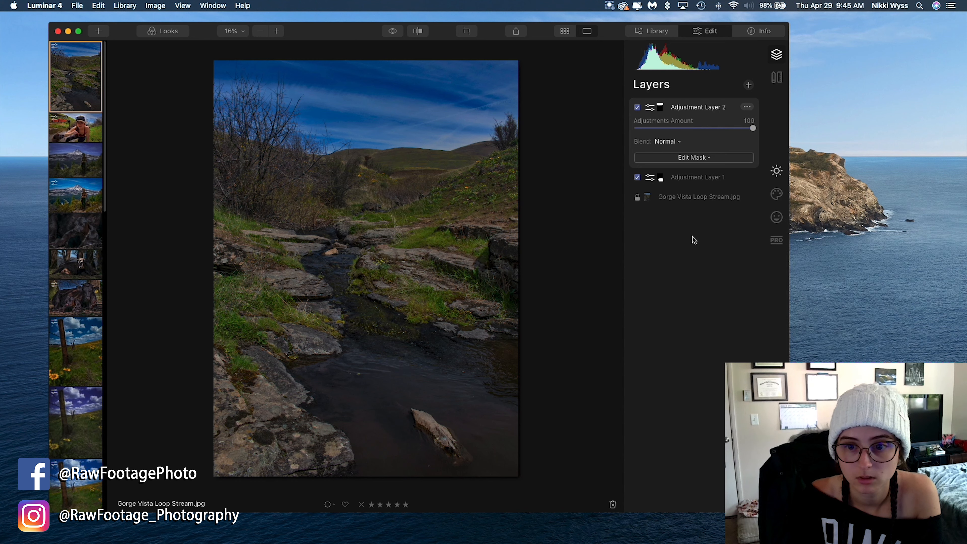
Step: Look at the base photo layer and its Layer Transform without changing anything, and return to Adjustment Layer 2
{"action": "left_click", "coordinate": [747, 198]}
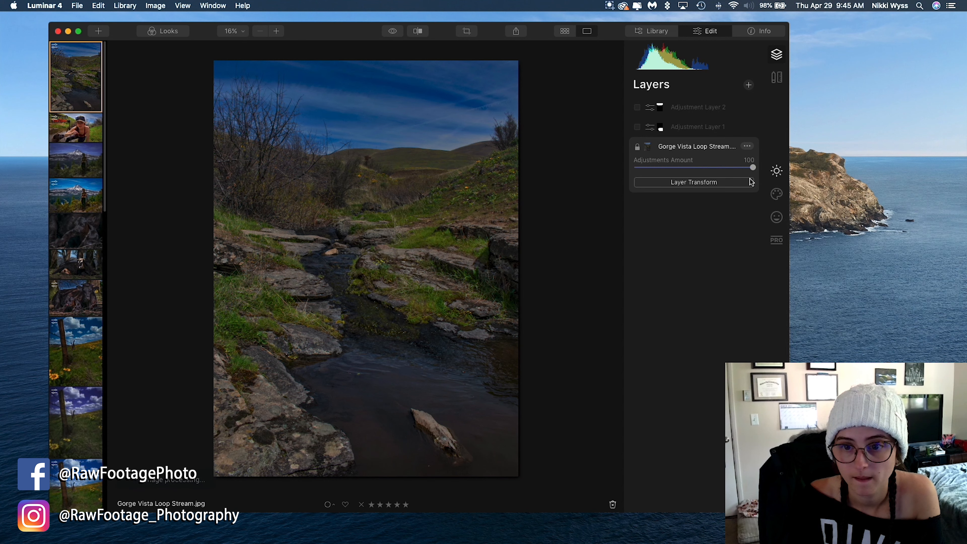
{"action": "left_click", "coordinate": [714, 183]}
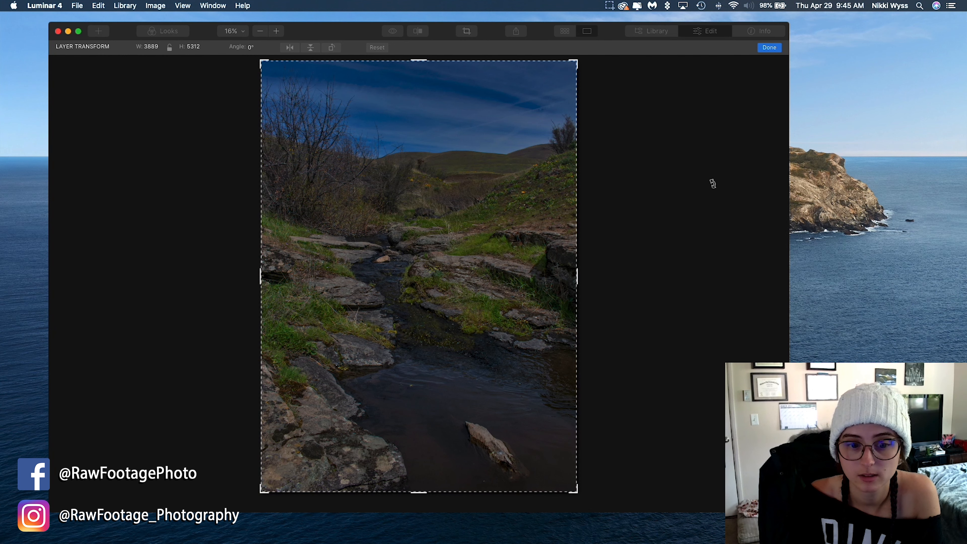
{"action": "left_click", "coordinate": [772, 48]}
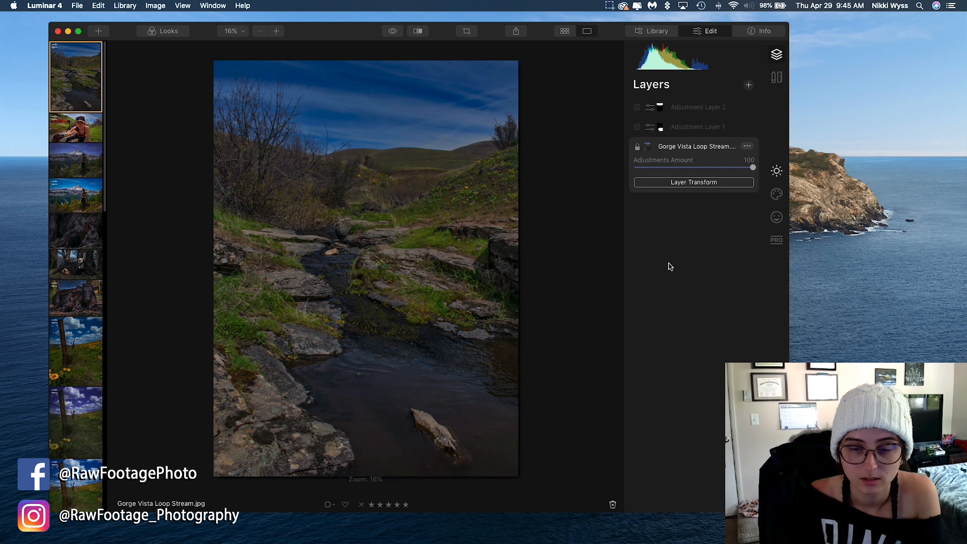
{"action": "left_click", "coordinate": [639, 126]}
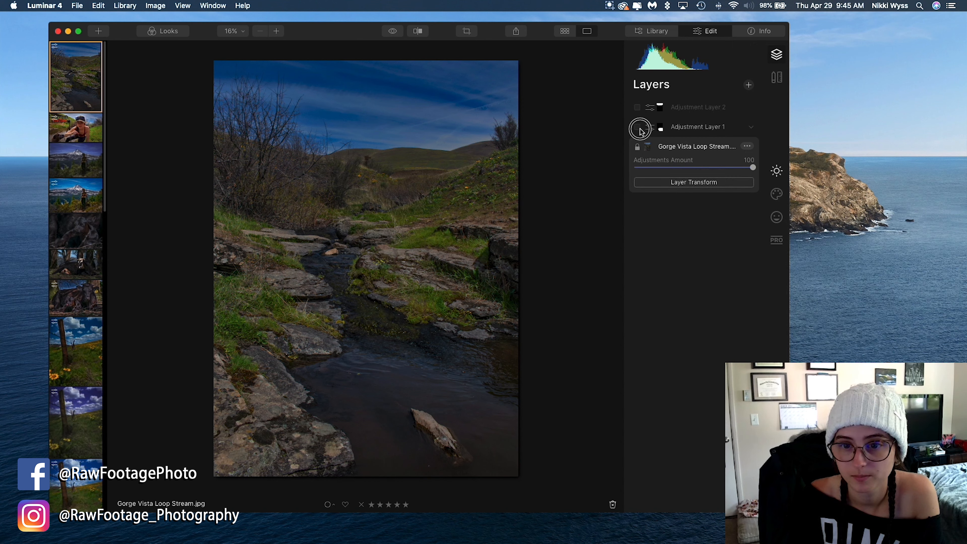
{"action": "left_click", "coordinate": [637, 107]}
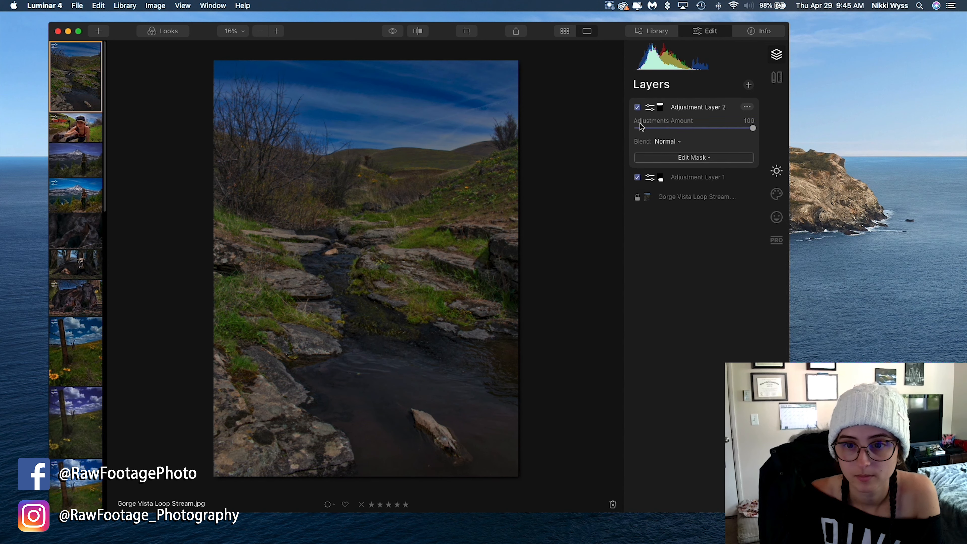
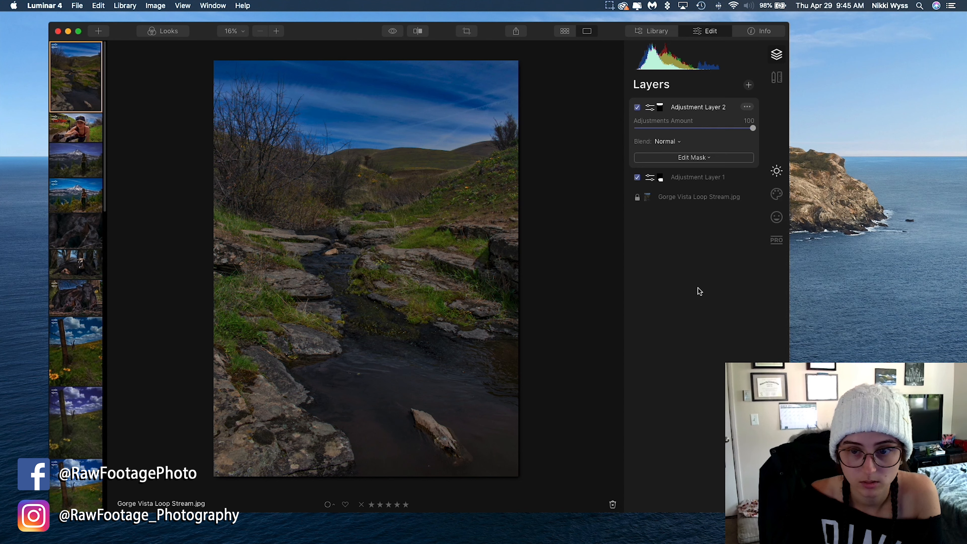
Step: Add a new adjustment layer and give it a vignette with Amount -55, slightly higher Roundness, lower Feather and a little Inner Light
{"action": "left_click", "coordinate": [748, 85]}
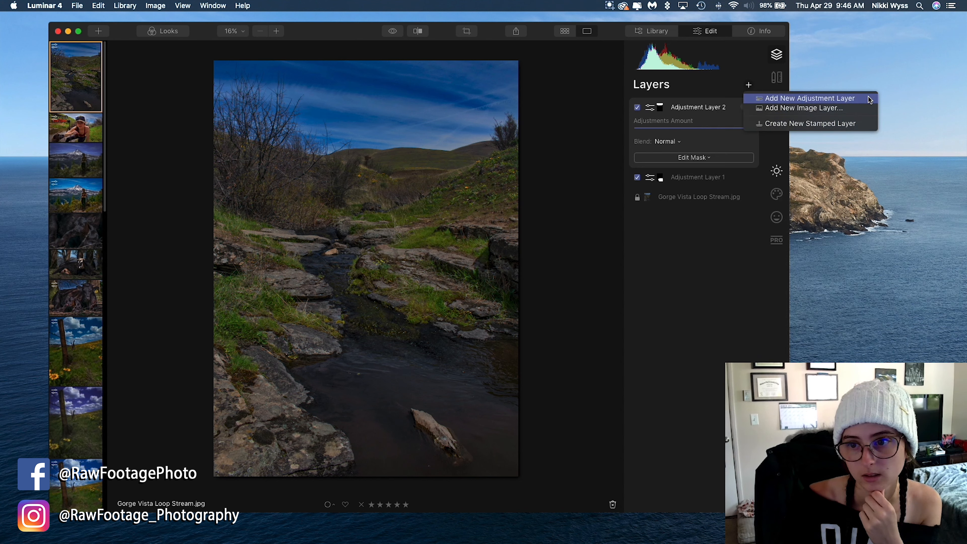
{"action": "left_click", "coordinate": [862, 98]}
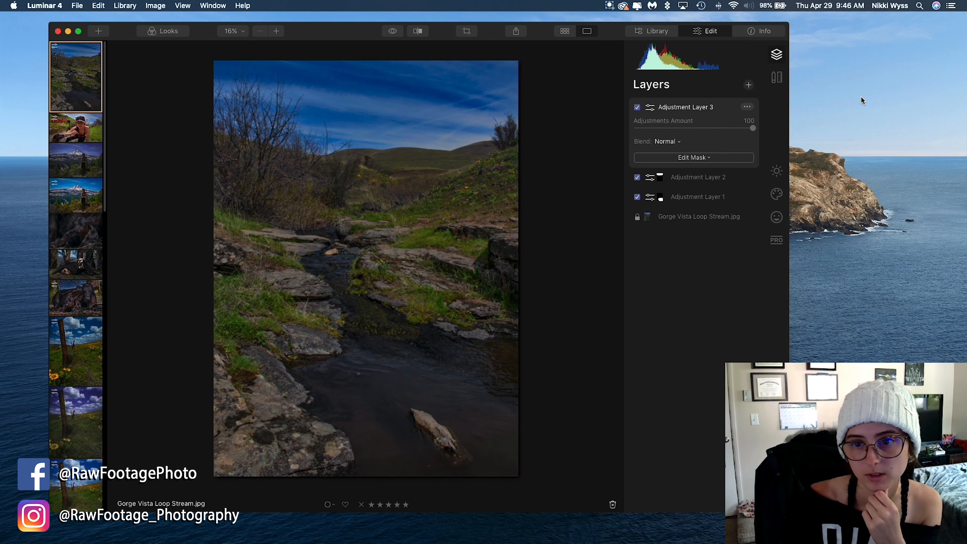
{"action": "left_click", "coordinate": [777, 170]}
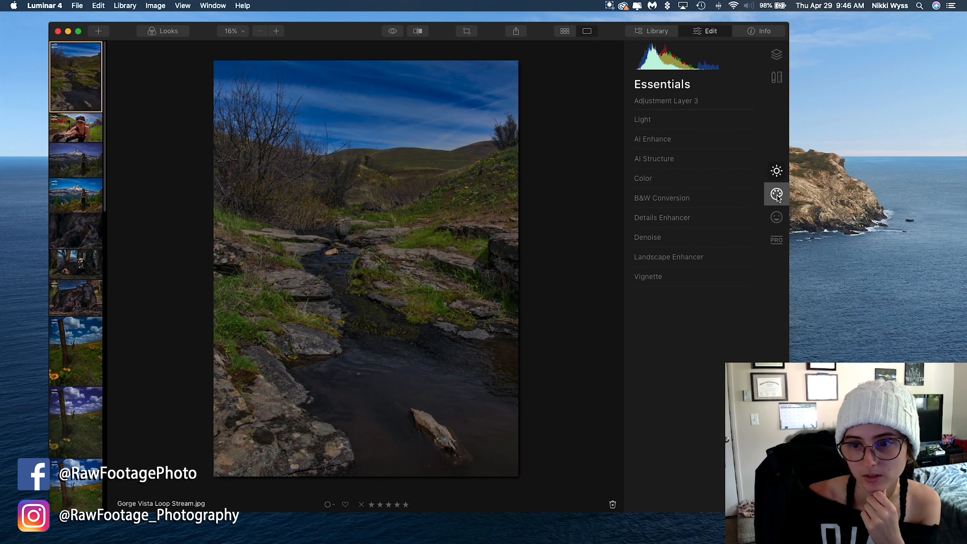
{"action": "left_click", "coordinate": [668, 281]}
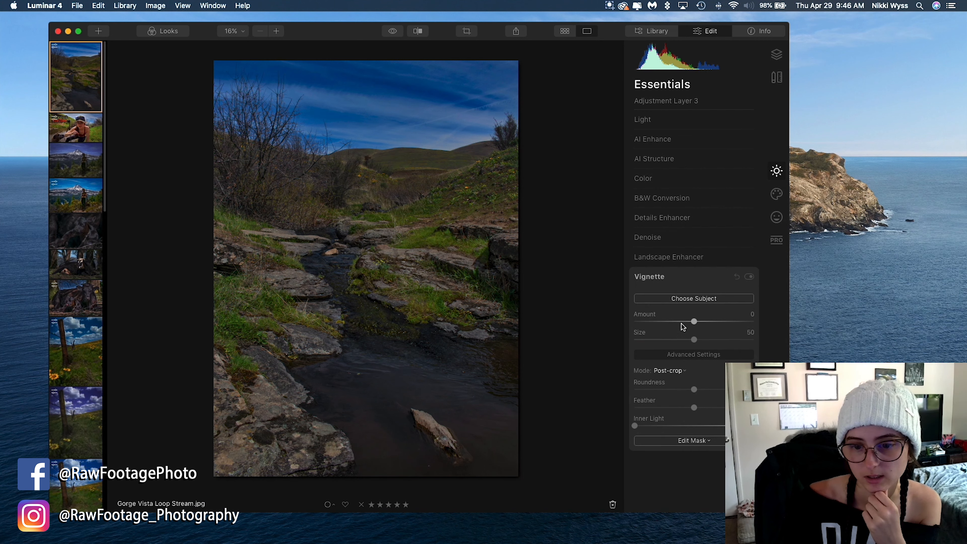
{"action": "left_click_drag", "start_coordinate": [694, 322], "coordinate": [753, 351]}
{"action": "left_click_drag", "start_coordinate": [728, 351], "coordinate": [697, 353]}
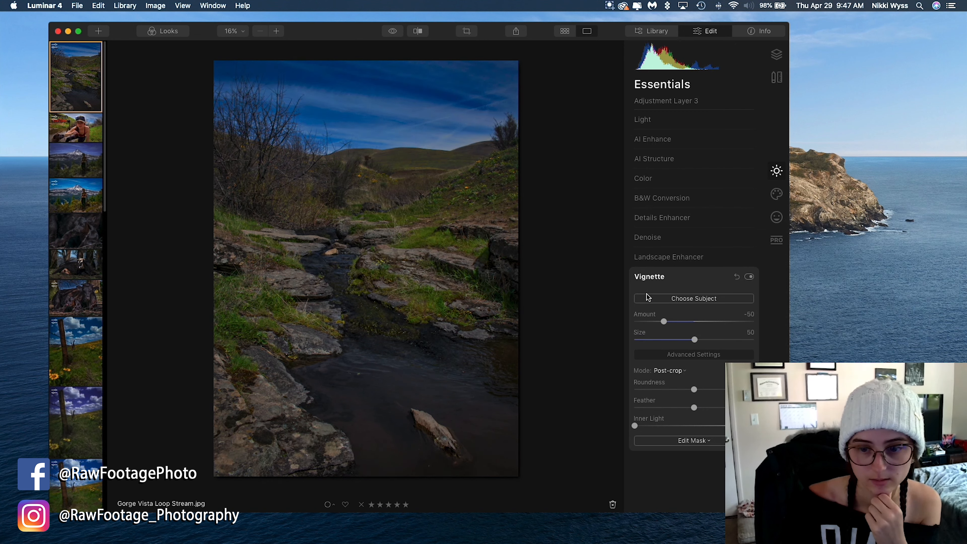
{"action": "left_click_drag", "start_coordinate": [661, 322], "coordinate": [660, 326]}
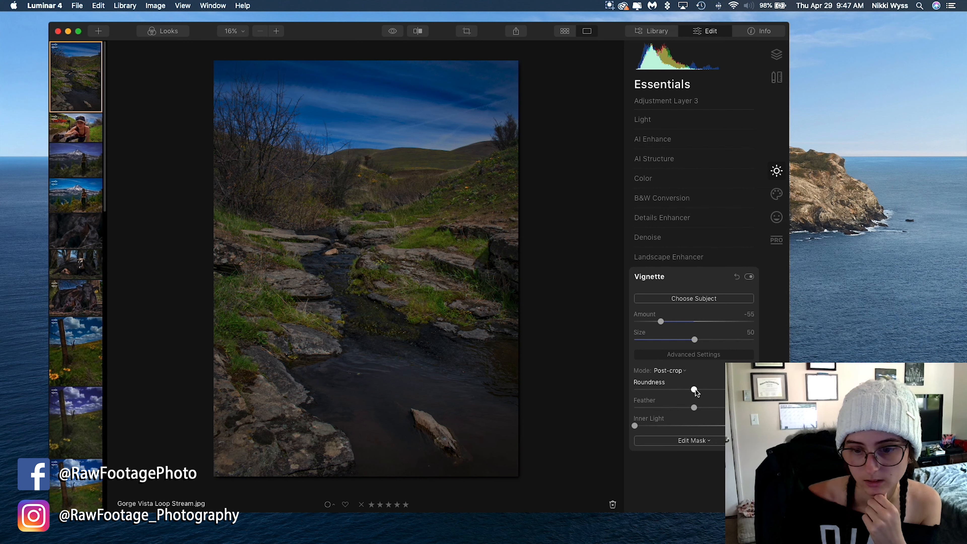
{"action": "mouse_move", "coordinate": [695, 390]}
{"action": "left_mouse_down"}
{"action": "mouse_move", "coordinate": [718, 391]}
{"action": "mouse_move", "coordinate": [615, 396]}
{"action": "mouse_move", "coordinate": [731, 390]}
{"action": "mouse_move", "coordinate": [622, 395]}
{"action": "mouse_move", "coordinate": [704, 403]}
{"action": "left_mouse_up"}
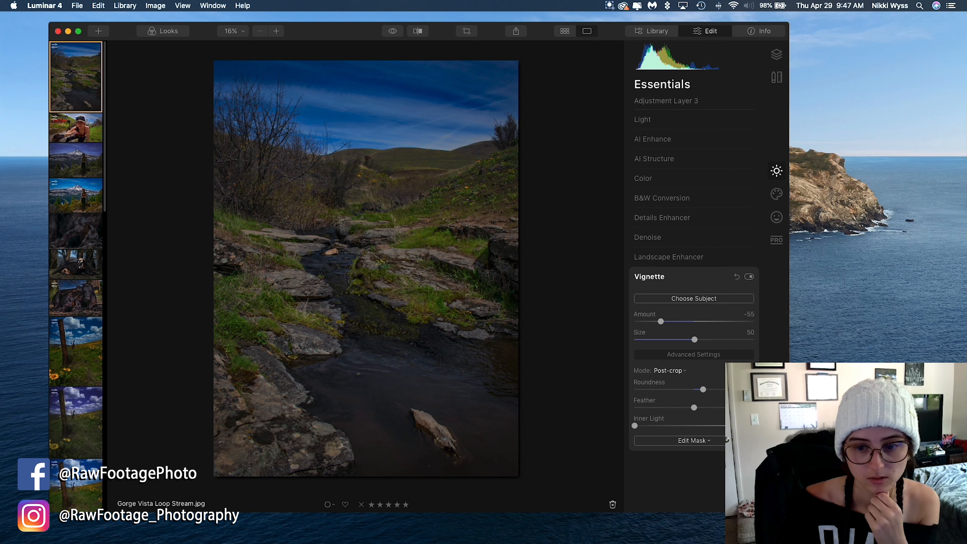
{"action": "left_click_drag", "start_coordinate": [696, 408], "coordinate": [653, 431]}
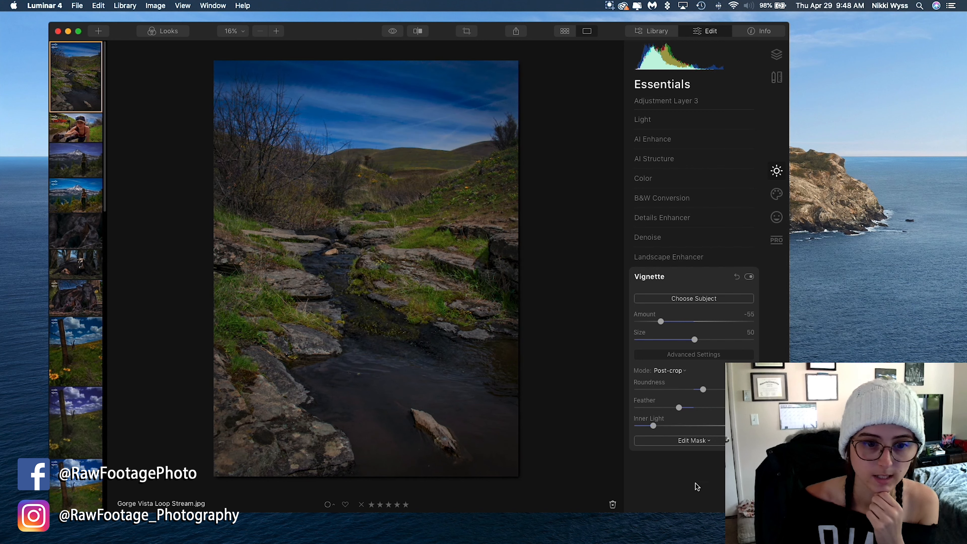
Step: Compare the photo with and without the vignette, and check the edit against the original in the before/after view
{"action": "left_click", "coordinate": [751, 278]}
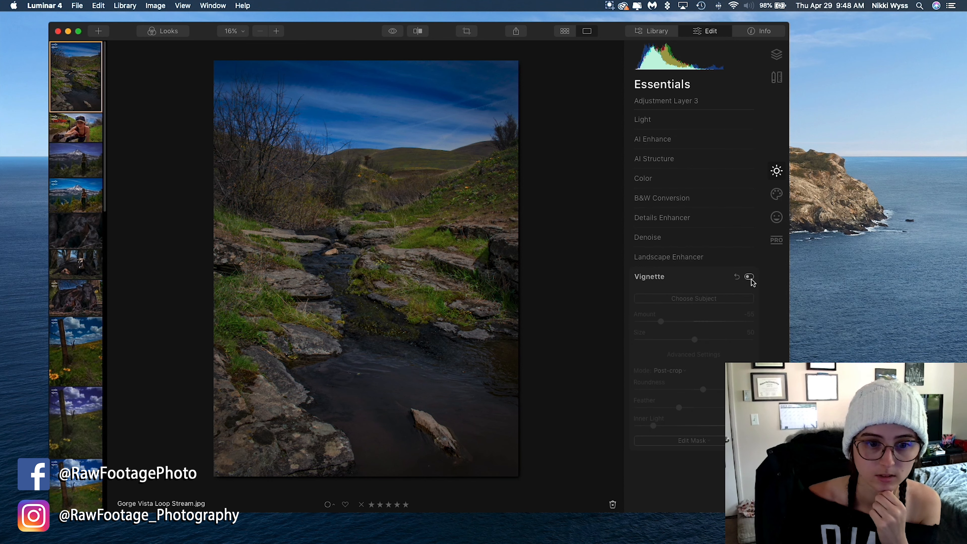
{"action": "left_click", "coordinate": [750, 278]}
{"action": "left_click", "coordinate": [750, 278]}
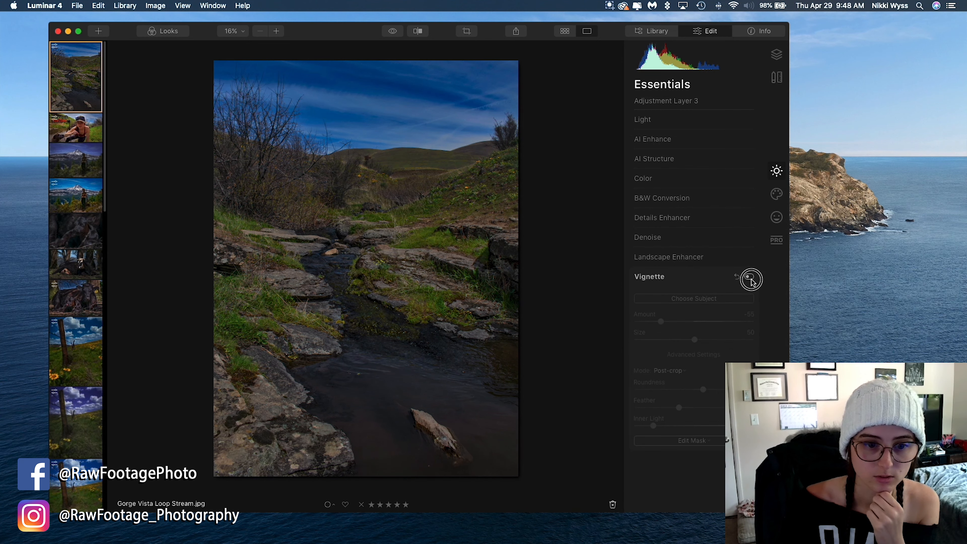
{"action": "left_click", "coordinate": [750, 279]}
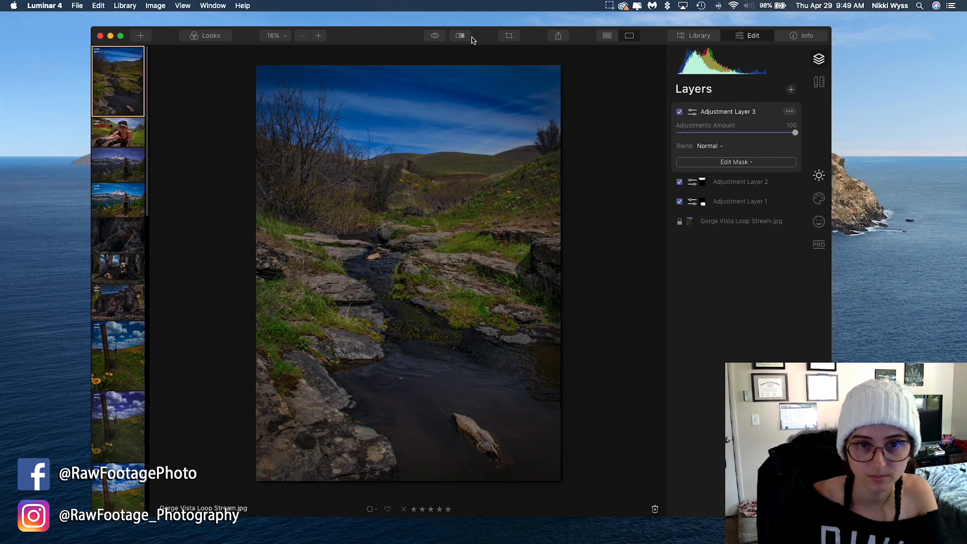
{"action": "left_click", "coordinate": [459, 36]}
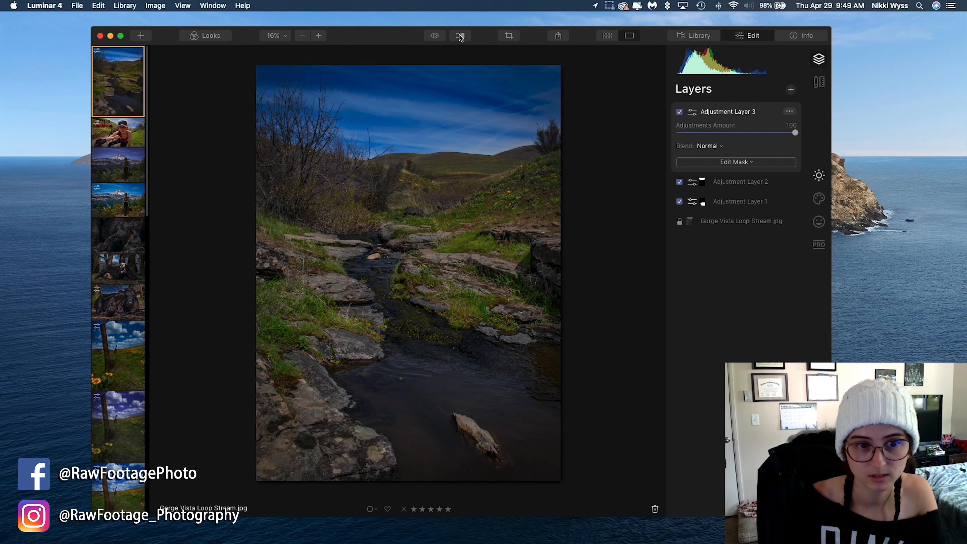
{"action": "left_click", "coordinate": [460, 36]}
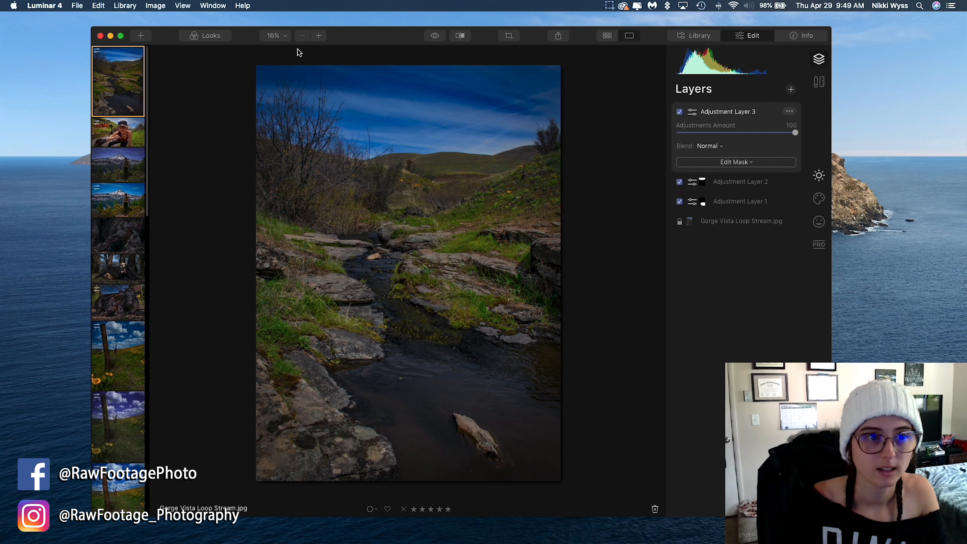
{"action": "right_click", "coordinate": [406, 206]}
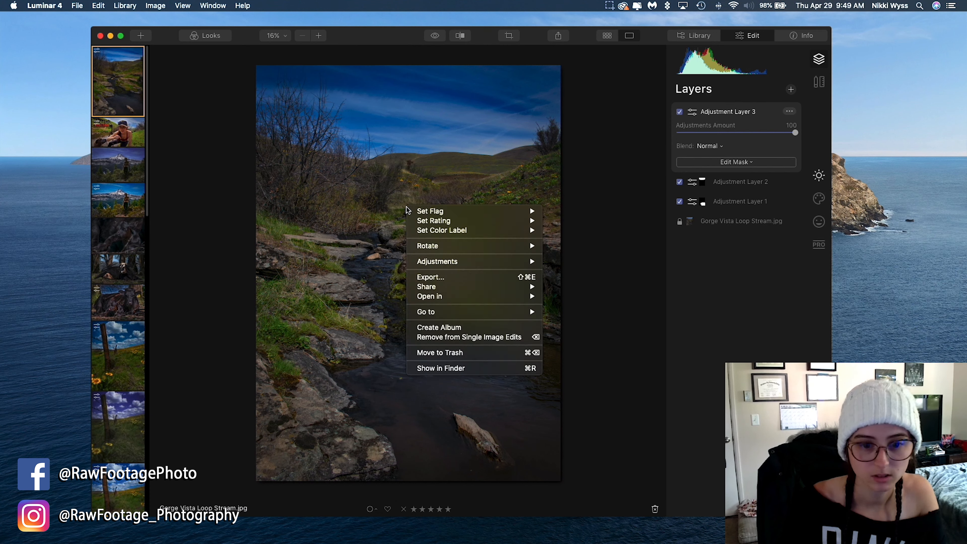
{"action": "mouse_move", "coordinate": [409, 212]}
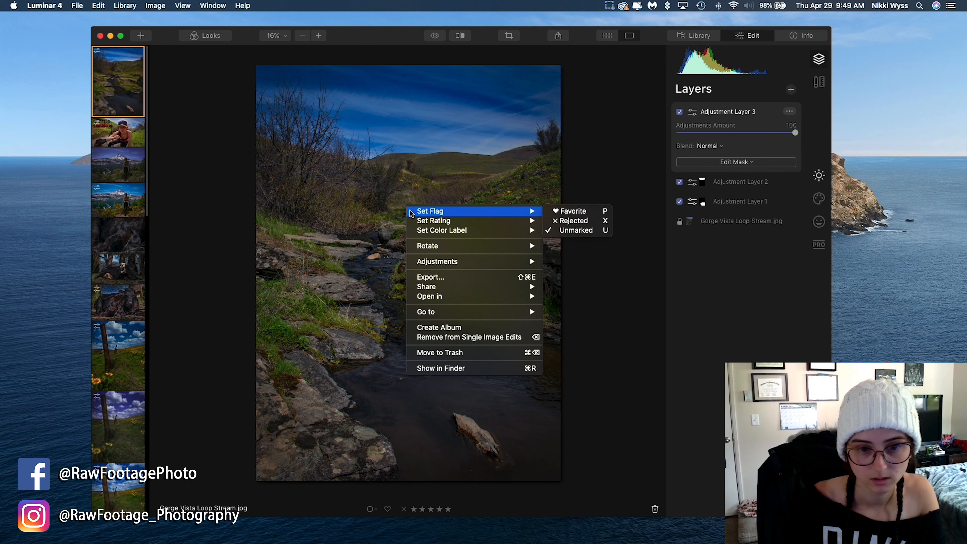
{"action": "left_click", "coordinate": [444, 275]}
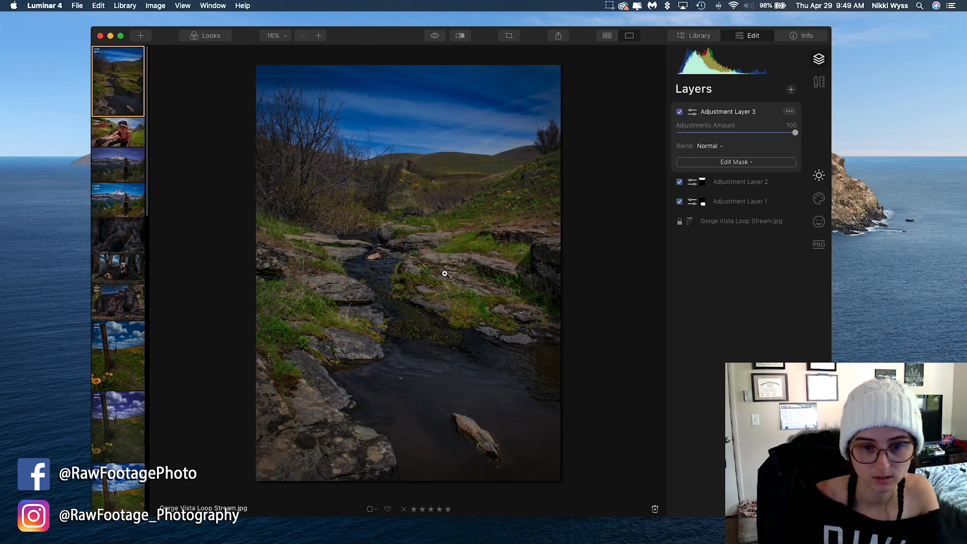
{"action": "left_click", "coordinate": [602, 373]}
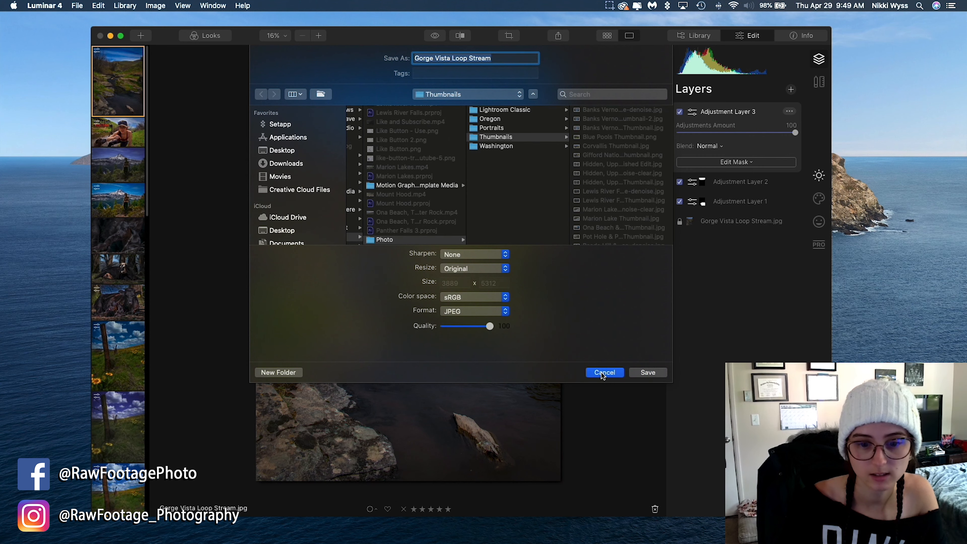
Step: Open the edited Gorge Vista Loop Stream photo in Photoshop
{"action": "right_click", "coordinate": [396, 263]}
{"action": "mouse_move", "coordinate": [438, 345]}
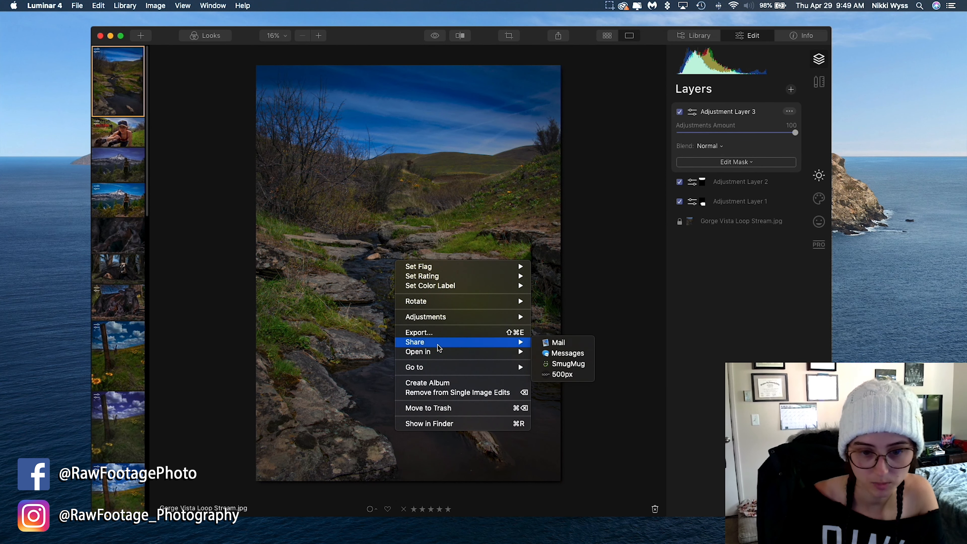
{"action": "left_click", "coordinate": [568, 369]}
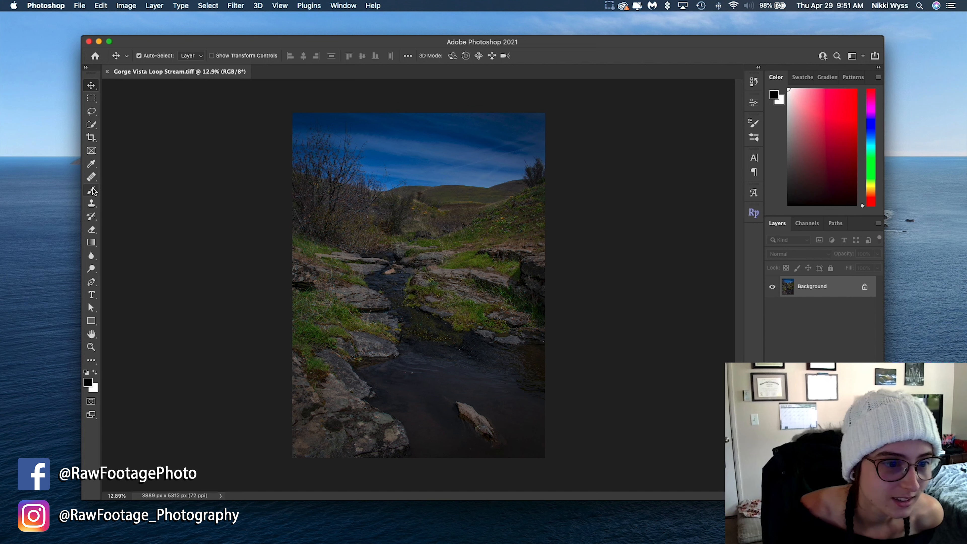
Step: Choose the Raw Footage Photography logo brush for the Brush tool and reduce its size to 600 px
{"action": "left_click", "coordinate": [92, 189]}
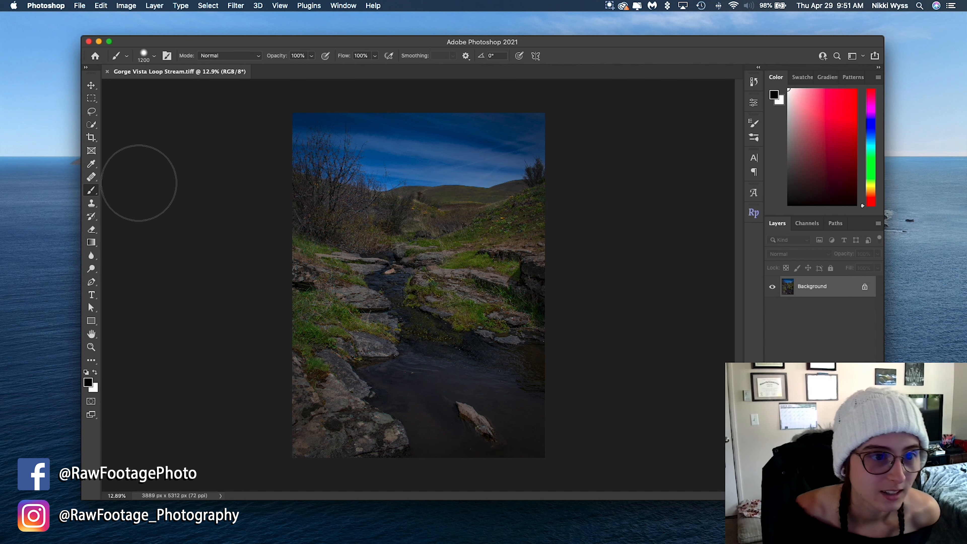
{"action": "left_click", "coordinate": [150, 56]}
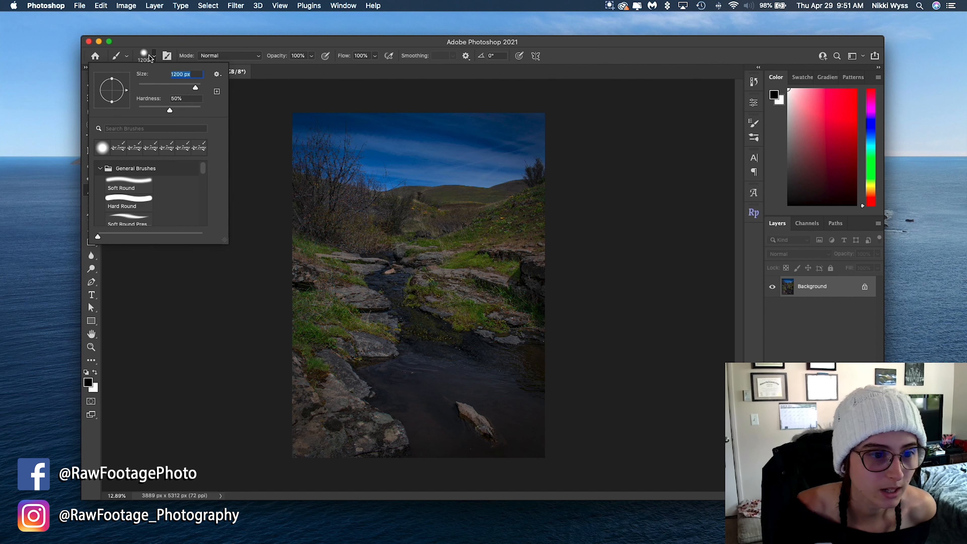
{"action": "left_click", "coordinate": [118, 147]}
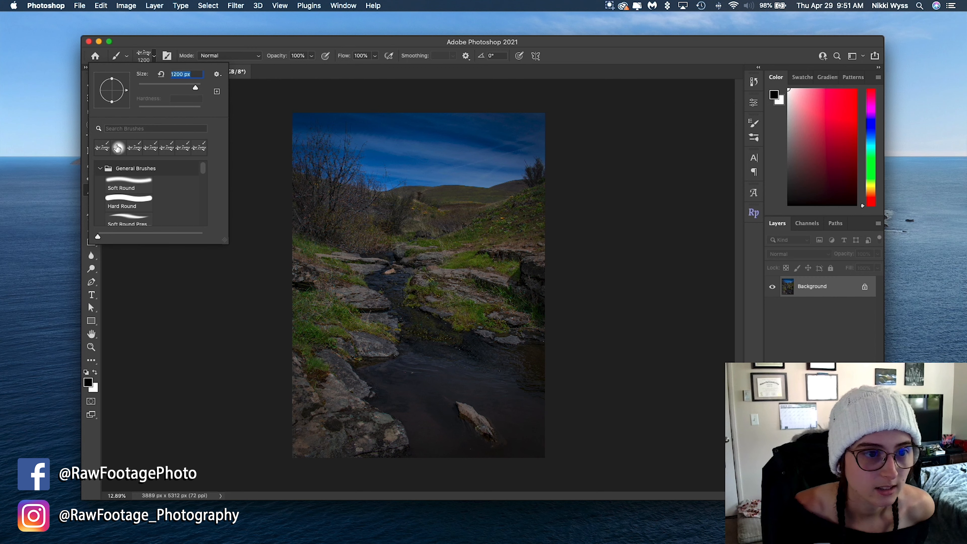
{"action": "left_click", "coordinate": [159, 57]}
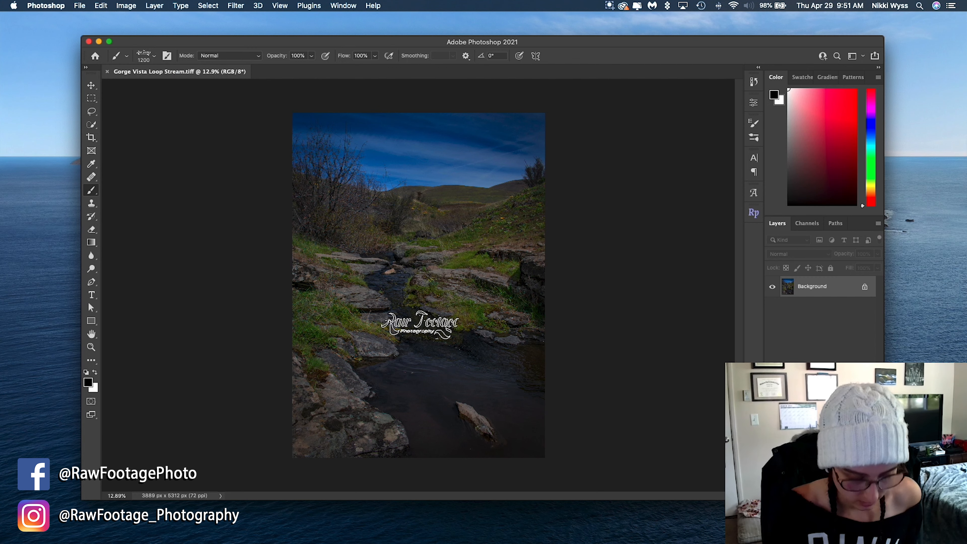
{"action": "key", "text": "bracketleft"}
{"action": "key", "text": "bracketleft"}
{"action": "key", "text": "bracketleft"}
{"action": "key", "text": "bracketleft"}
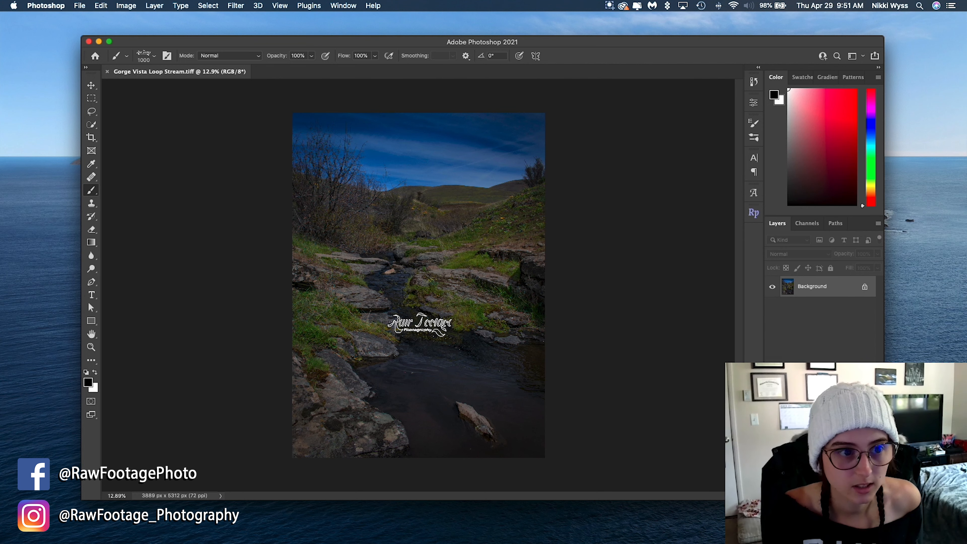
{"action": "key", "text": "bracketleft"}
{"action": "key", "text": "bracketleft"}
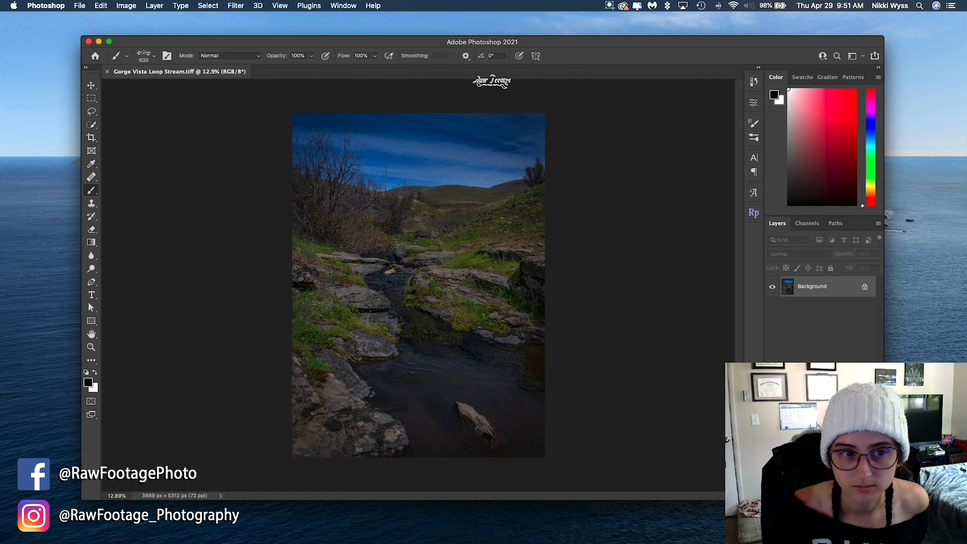
Step: Set the logo brush's opacity to 15% and display the rule-of-thirds grid over the photo
{"action": "mouse_move", "coordinate": [278, 58]}
{"action": "left_mouse_down"}
{"action": "mouse_move", "coordinate": [224, 65]}
{"action": "mouse_move", "coordinate": [276, 60]}
{"action": "left_mouse_up"}
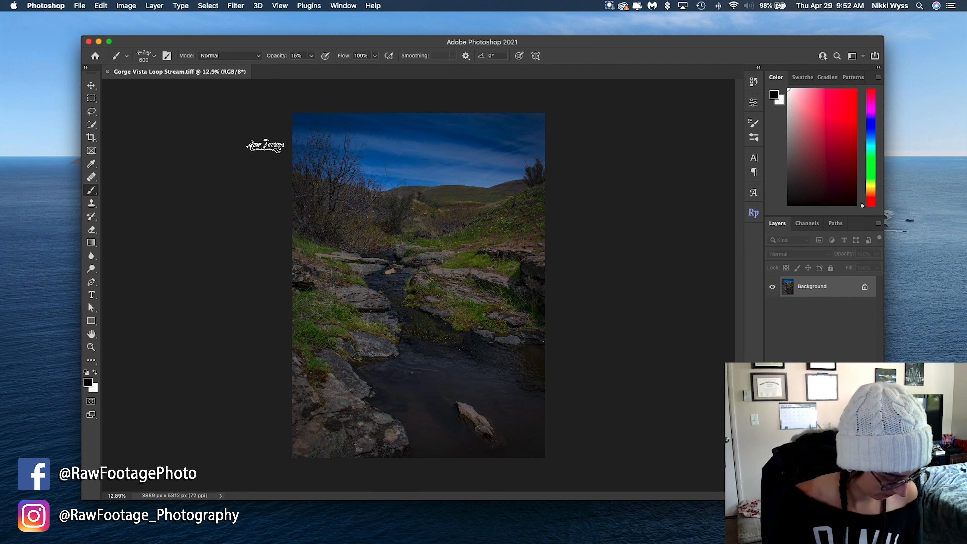
{"action": "key", "text": "super+apostrophe"}
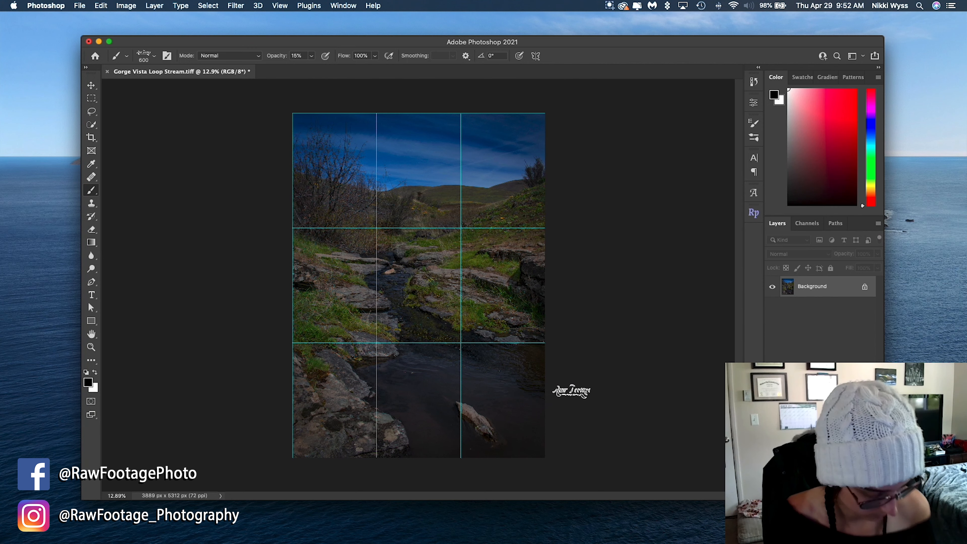
Step: Try stamping the logo in the photo's lower-left corner at 20% brush opacity and undo the stamp
{"action": "key", "text": "super+s"}
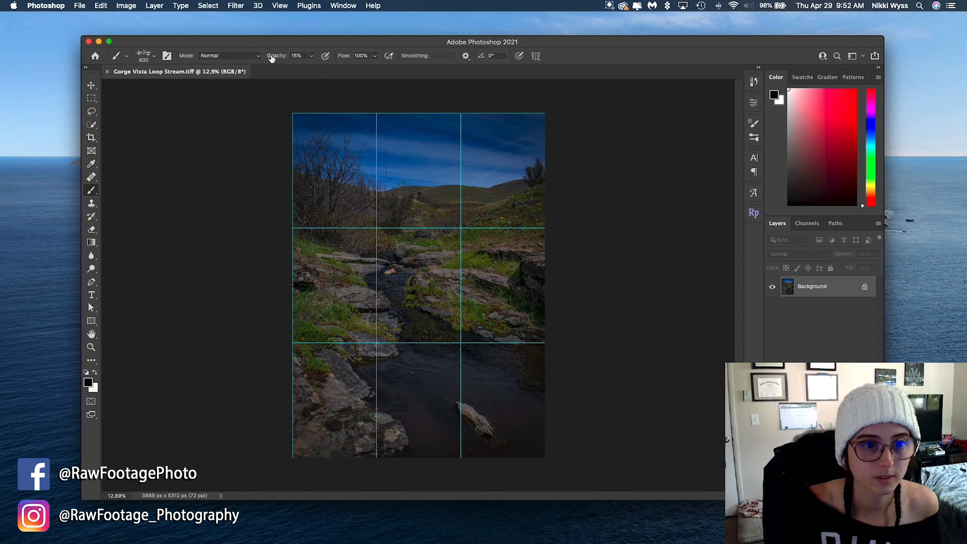
{"action": "left_click_drag", "start_coordinate": [274, 56], "coordinate": [283, 56]}
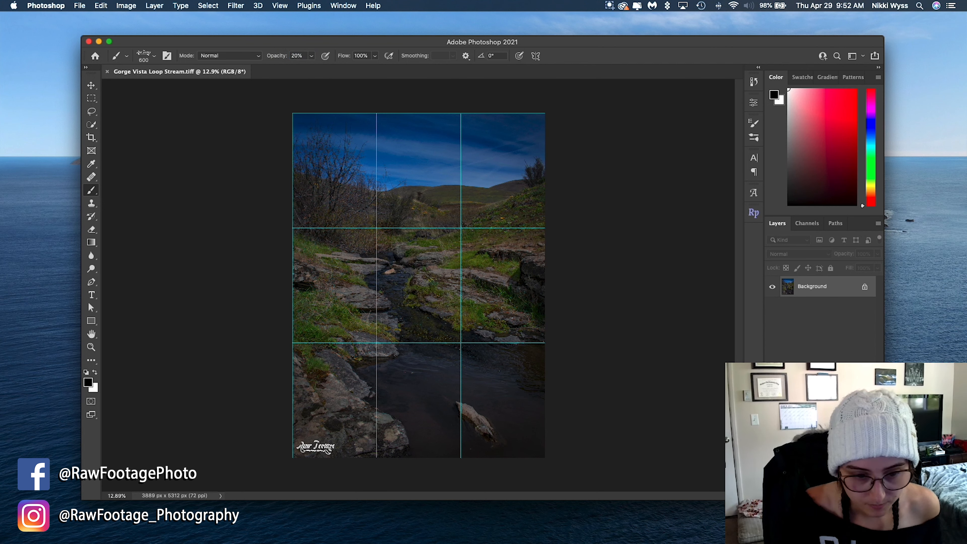
{"action": "left_click", "coordinate": [315, 446]}
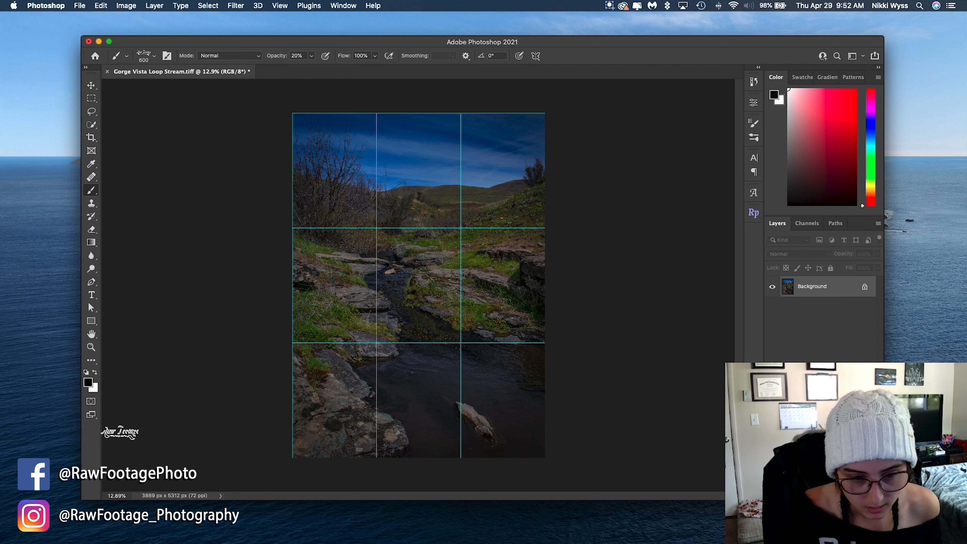
{"action": "scroll", "coordinate": [314, 446], "scroll_direction": "up", "scroll_amount": 5}
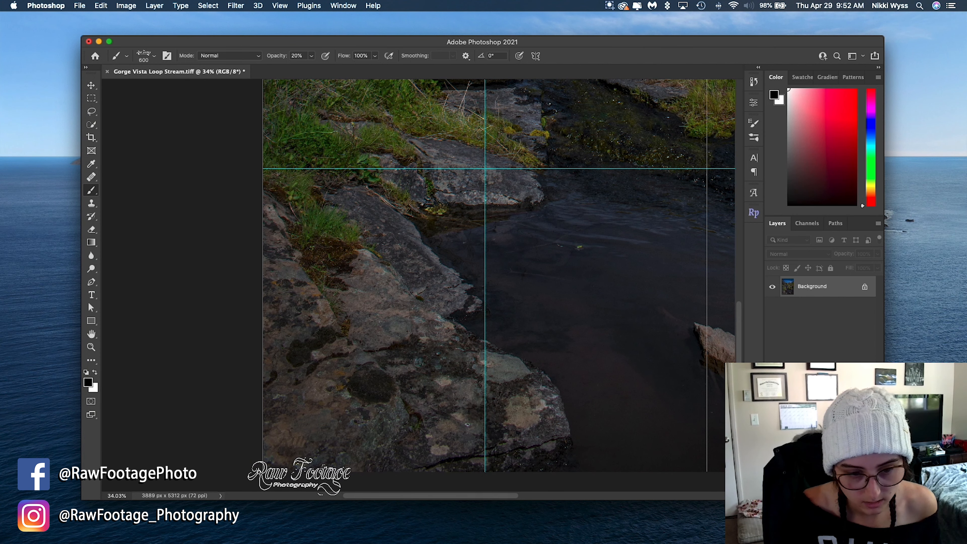
{"action": "key", "text": "super+z"}
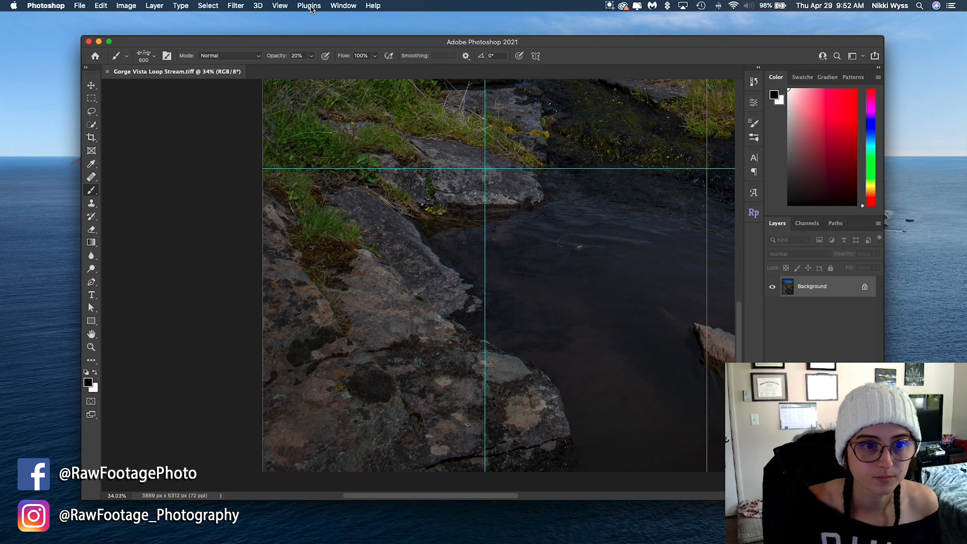
Step: Try stamping the logo on the lower-left rocks at 35% brush opacity and undo the stamp
{"action": "left_click_drag", "start_coordinate": [274, 56], "coordinate": [283, 56]}
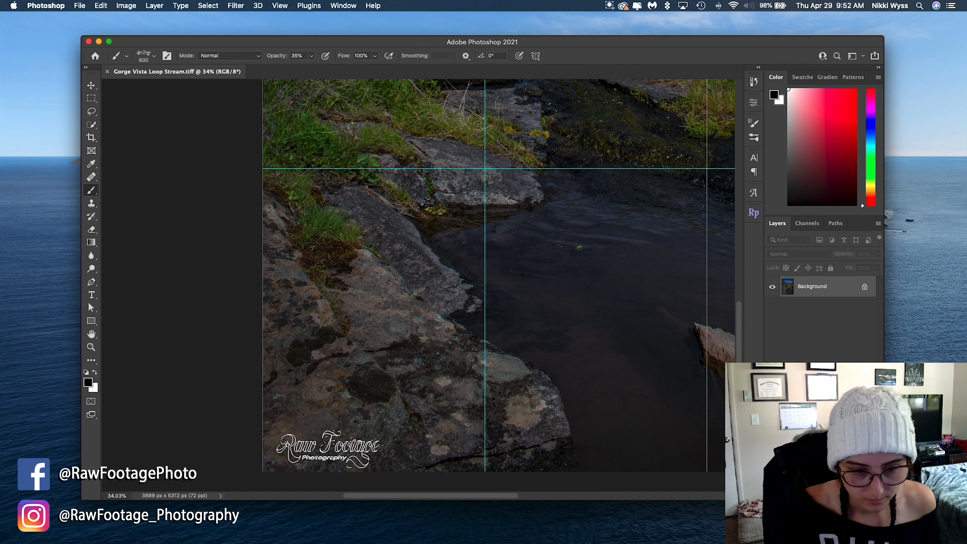
{"action": "left_click", "coordinate": [328, 450]}
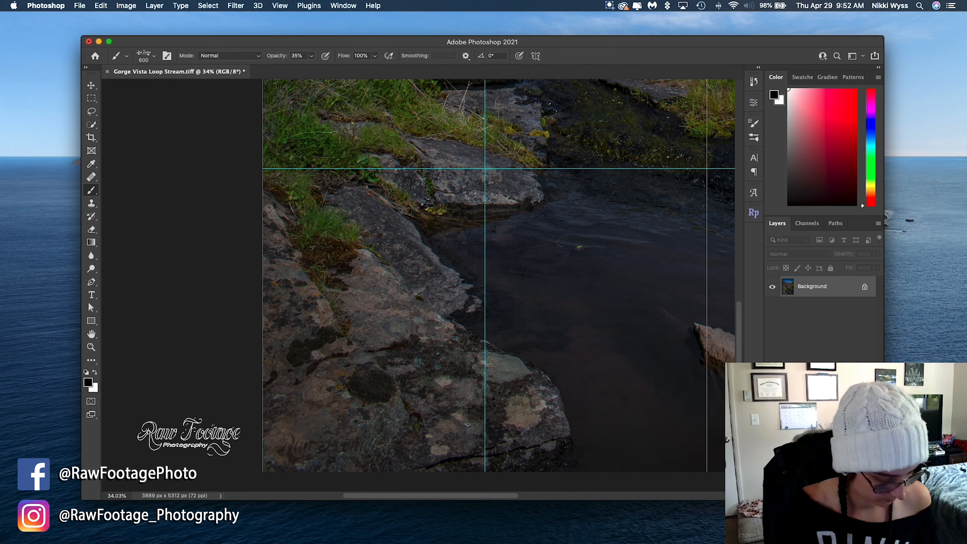
{"action": "key", "text": "super+z"}
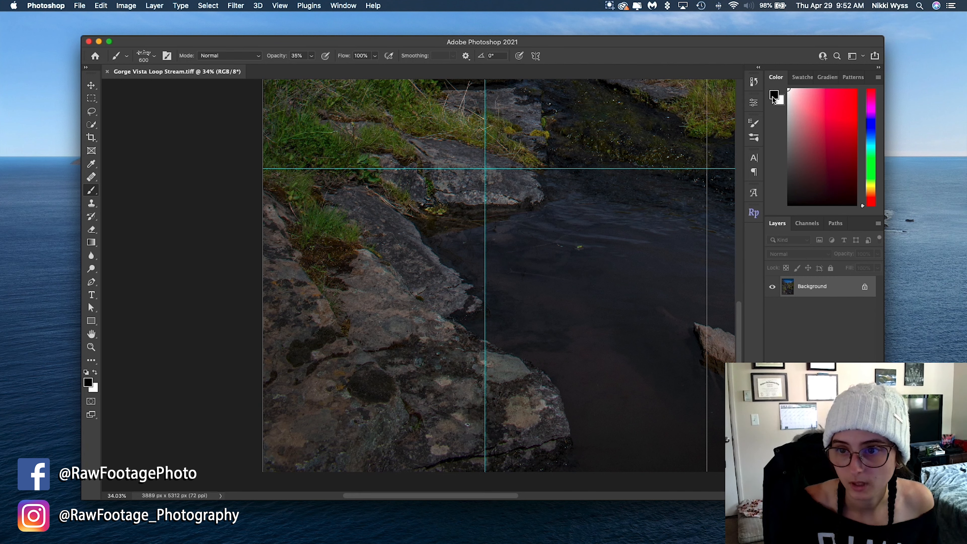
Step: Set the background color to black and return to the Brush tool
{"action": "key", "text": "i"}
{"action": "left_click", "coordinate": [763, 224]}
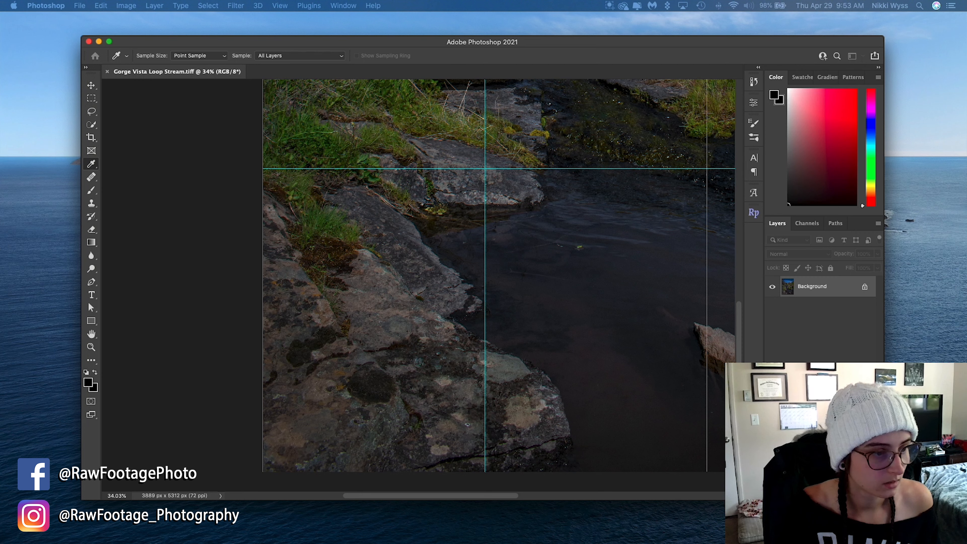
{"action": "key", "text": "b"}
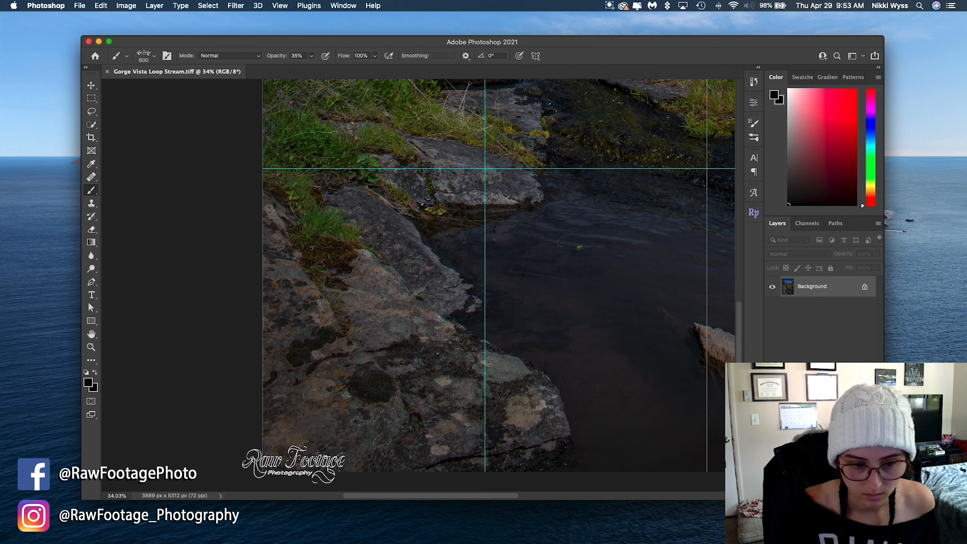
Step: Try stamping the logo near the photo's lower-left corner at 50% brush opacity and undo the stamp
{"action": "left_click", "coordinate": [275, 59]}
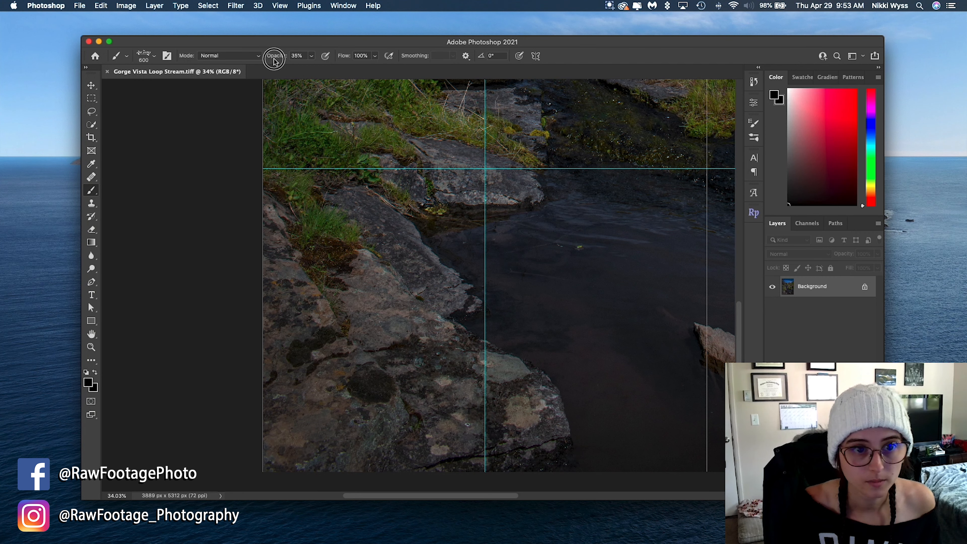
{"action": "left_click_drag", "start_coordinate": [275, 61], "coordinate": [284, 59]}
{"action": "scroll", "coordinate": [499, 267], "scroll_direction": "down", "scroll_amount": 5}
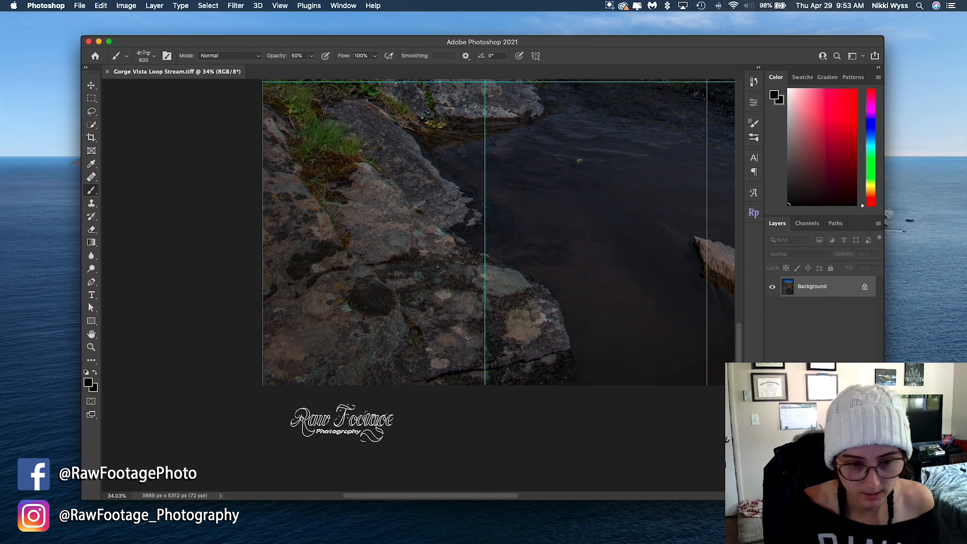
{"action": "scroll", "coordinate": [499, 244], "scroll_direction": "up", "scroll_amount": 2}
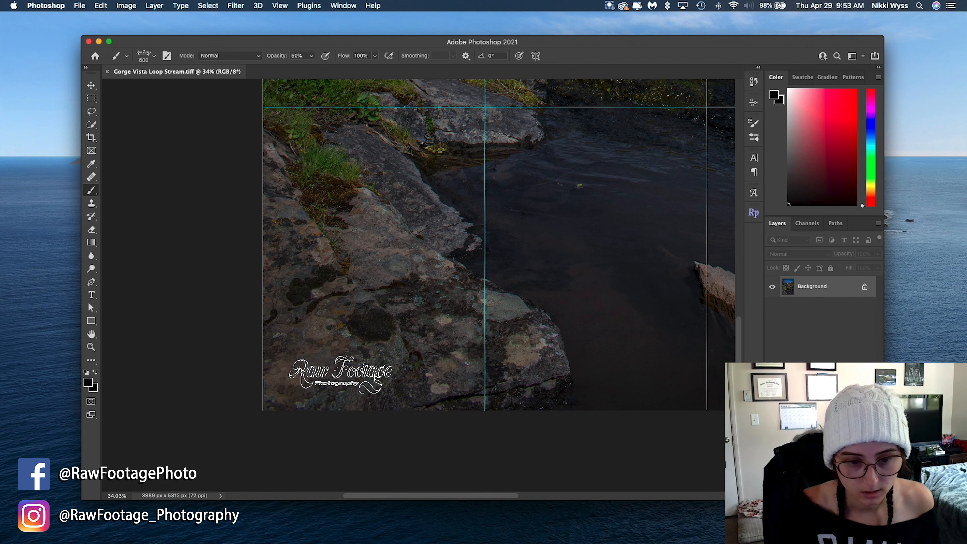
{"action": "left_click", "coordinate": [340, 374]}
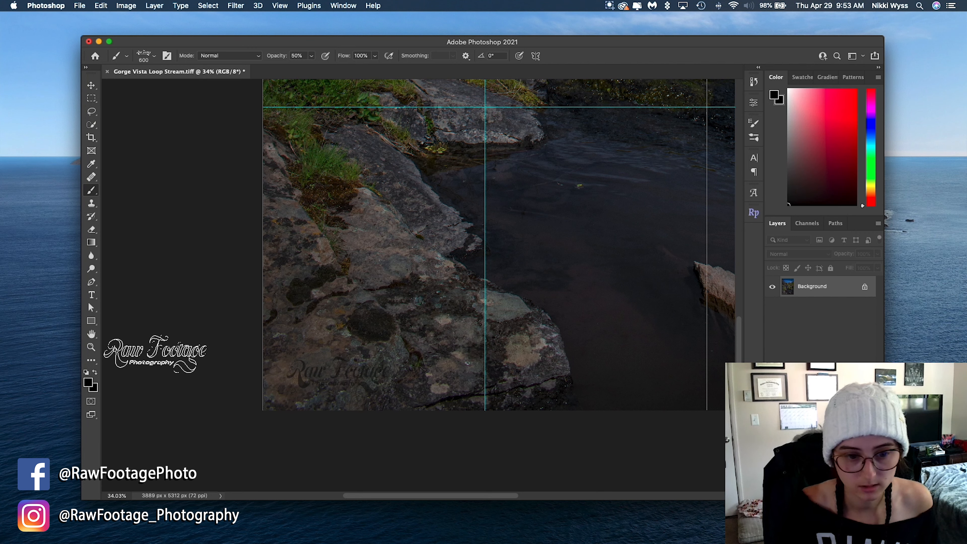
{"action": "key", "text": "super+z"}
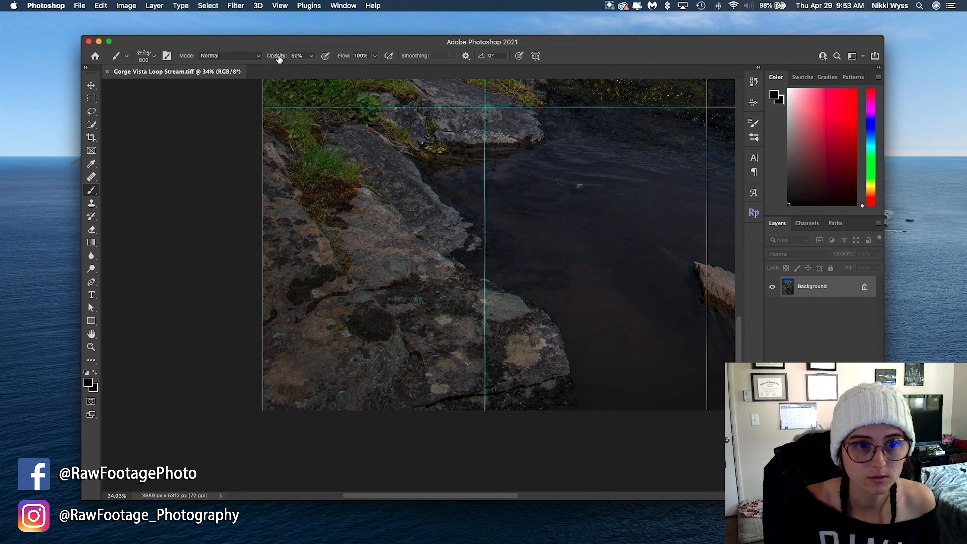
Step: Stamp the logo on the rocks in the photo's lower-left corner at 43% opacity and hide the guides
{"action": "left_click_drag", "start_coordinate": [279, 58], "coordinate": [275, 60]}
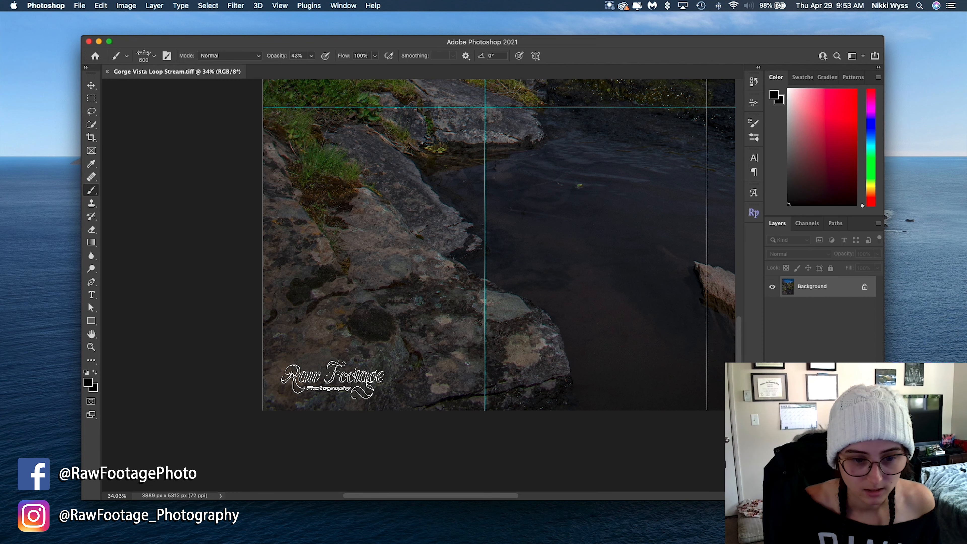
{"action": "left_click", "coordinate": [333, 380]}
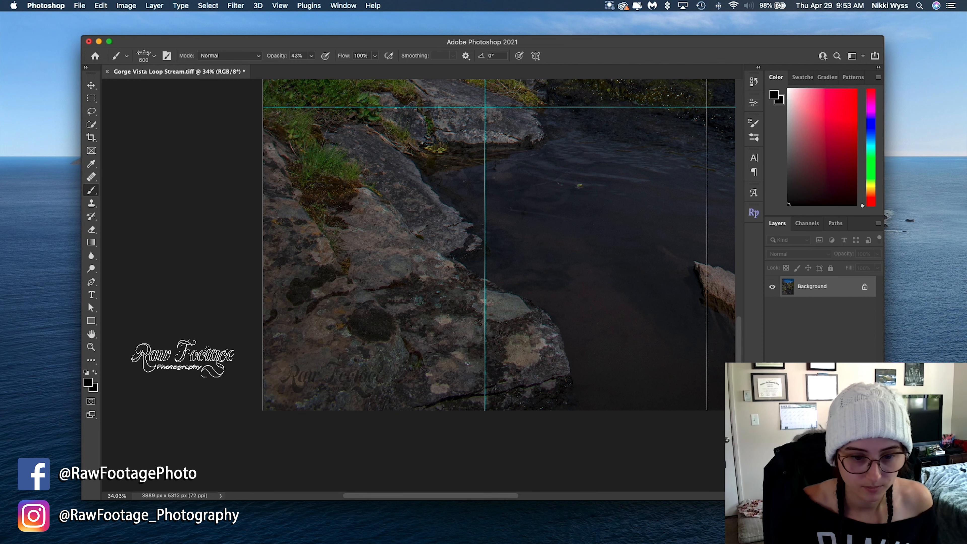
{"action": "scroll", "coordinate": [184, 358], "scroll_direction": "up", "scroll_amount": 5}
{"action": "scroll", "coordinate": [187, 354], "scroll_direction": "down", "scroll_amount": 5}
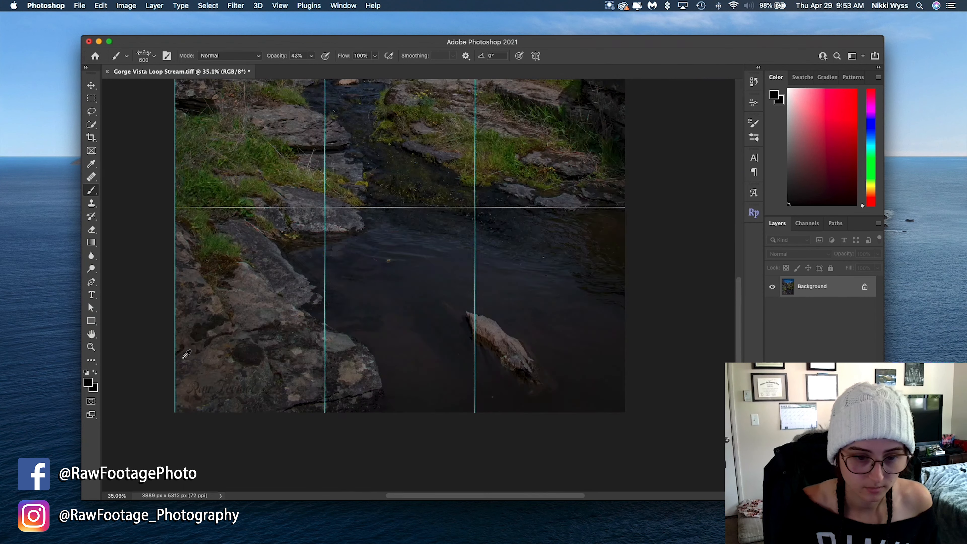
{"action": "scroll", "coordinate": [187, 355], "scroll_direction": "down", "scroll_amount": 3}
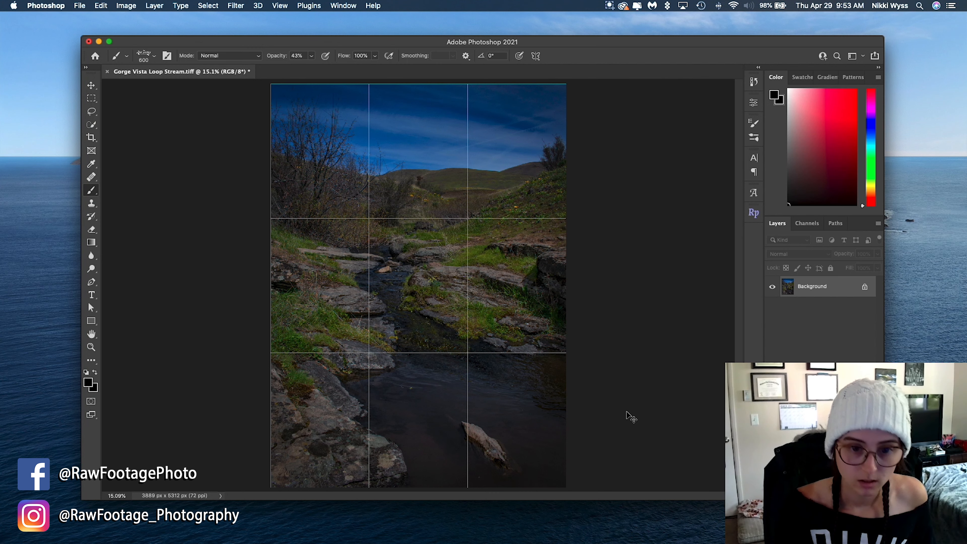
{"action": "key", "text": "super+semicolon"}
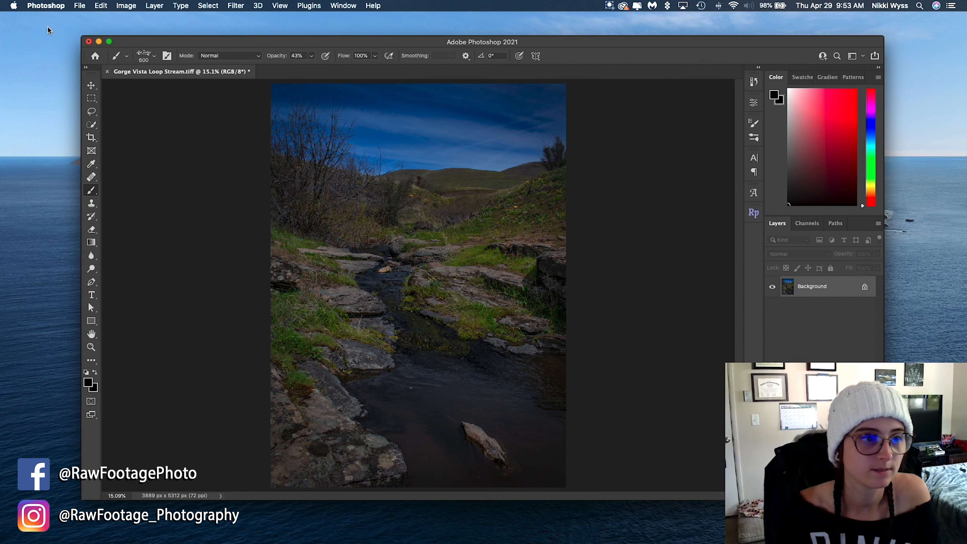
Step: Export the photo as a JPG named "Gorge Vista Loop Stream - Watermarked Luminar Final Edit"
{"action": "left_click", "coordinate": [46, 5]}
{"action": "mouse_move", "coordinate": [80, 5]}
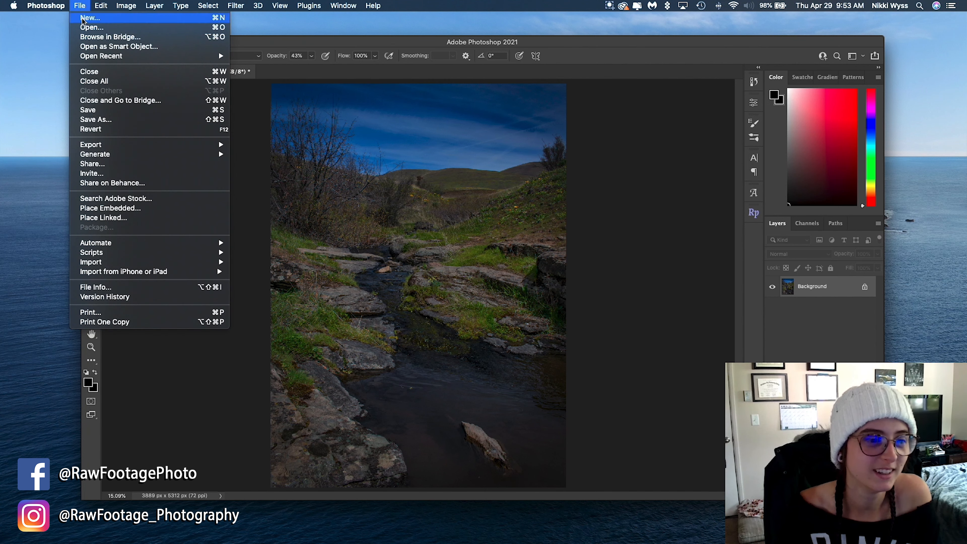
{"action": "mouse_move", "coordinate": [165, 263]}
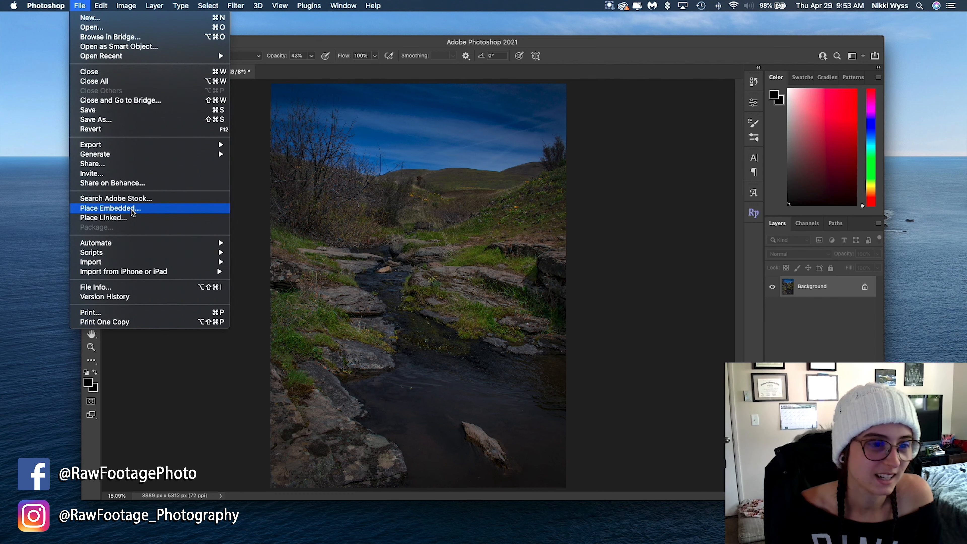
{"action": "mouse_move", "coordinate": [233, 146]}
{"action": "left_click", "coordinate": [270, 155]}
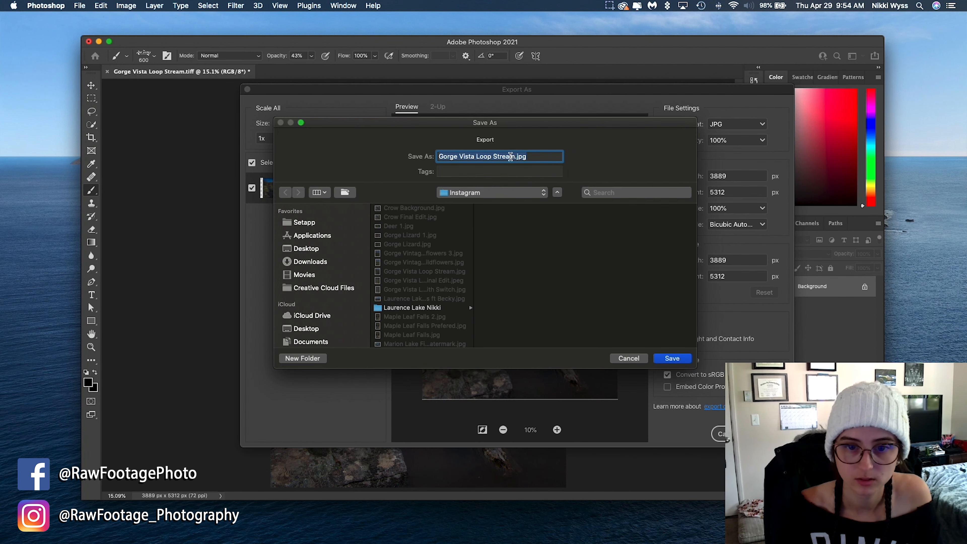
{"action": "left_click", "coordinate": [512, 156]}
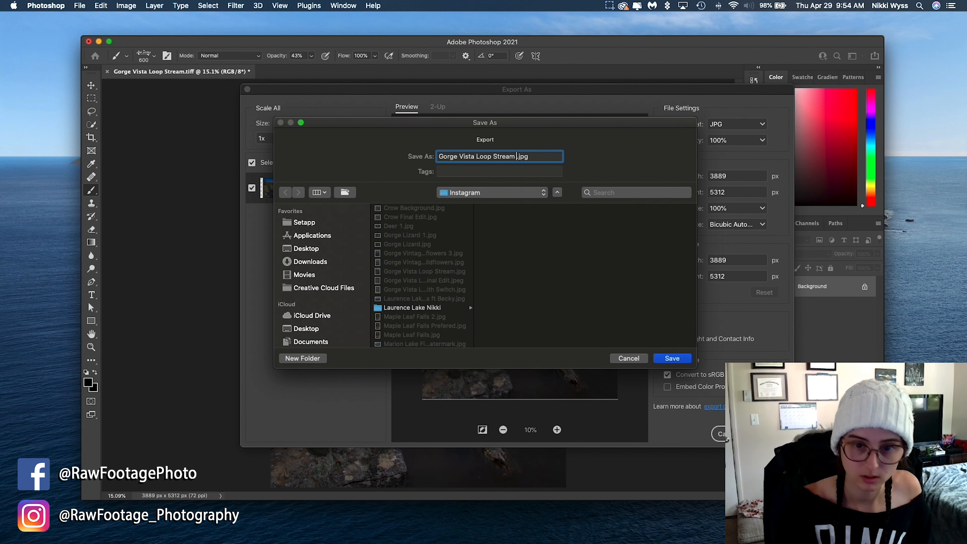
{"action": "type", "text": "- "}
{"action": "type", "text": "Watermarked"}
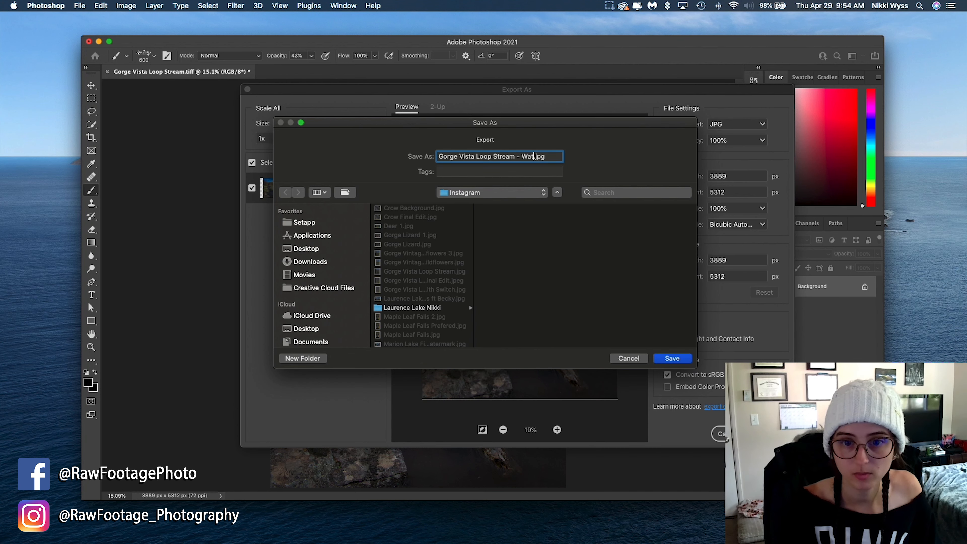
{"action": "type", "text": " Lum"}
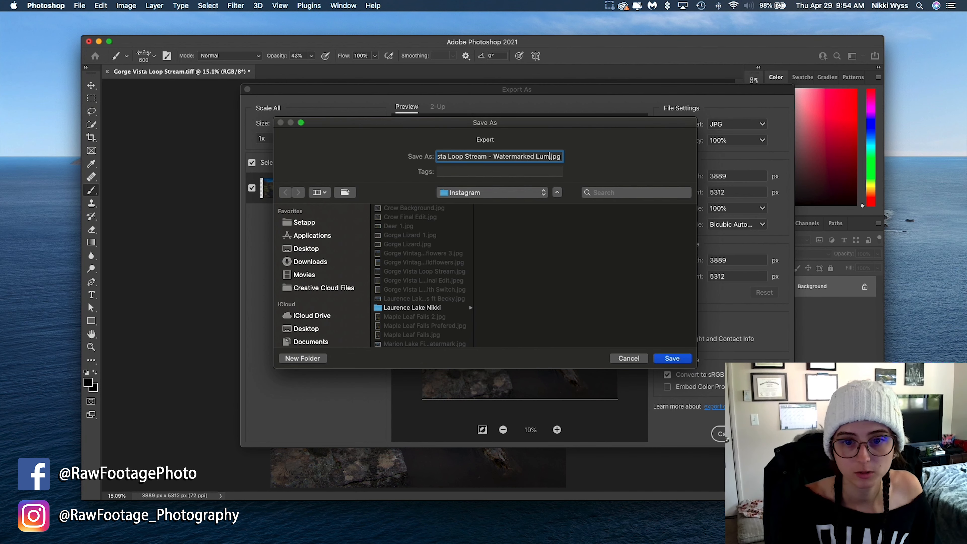
{"action": "type", "text": "inar Final Edit"}
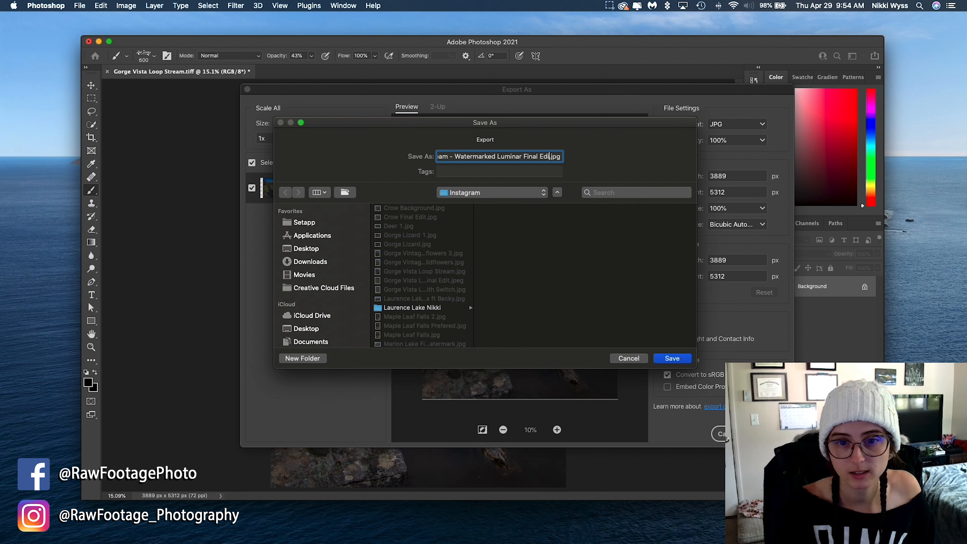
Step: Choose the Photo folder inside Instagram as the export destination and save the JPG there
{"action": "left_click", "coordinate": [492, 193]}
{"action": "left_click", "coordinate": [491, 194]}
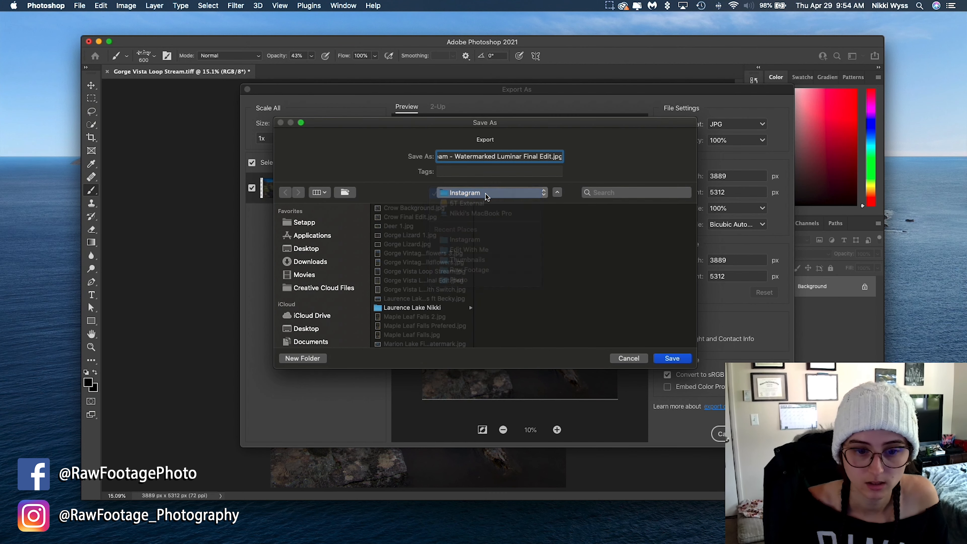
{"action": "scroll", "coordinate": [417, 287], "scroll_direction": "down", "scroll_amount": 5}
{"action": "left_click", "coordinate": [400, 265]}
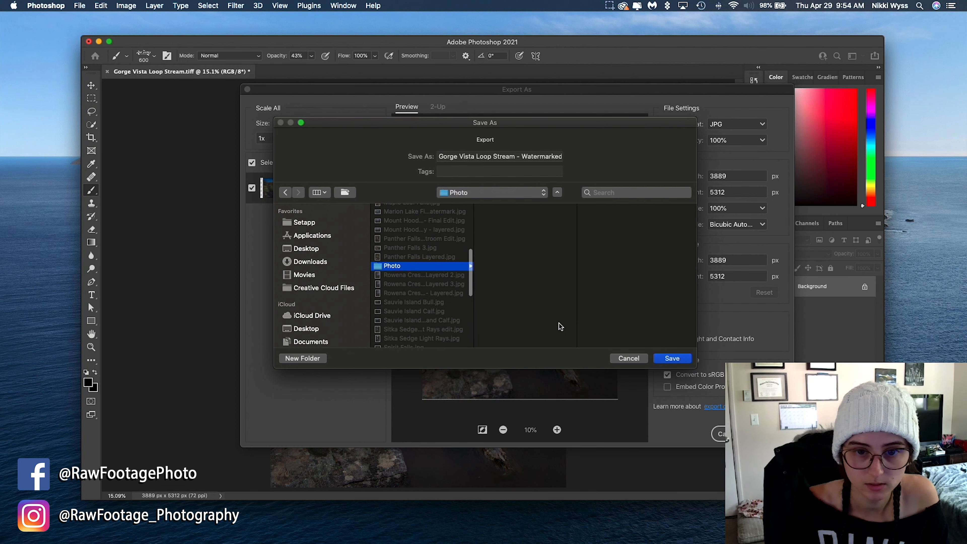
{"action": "left_click", "coordinate": [681, 360]}
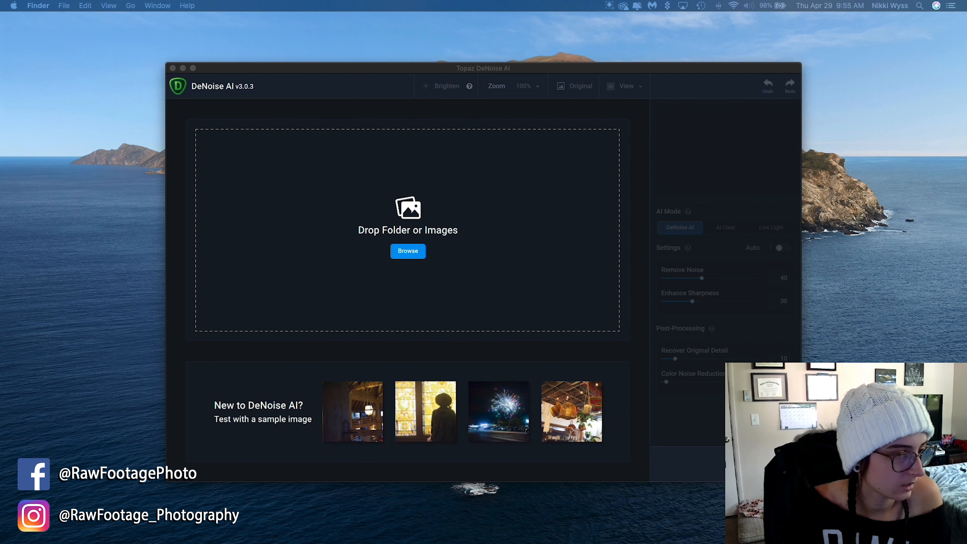
Step: Load the watermarked JPG into Topaz DeNoise AI and switch to AI Clear mode, previewing the dark water around the driftwood at 50% zoom
{"action": "left_click_drag", "start_coordinate": [4, 261], "coordinate": [413, 209]}
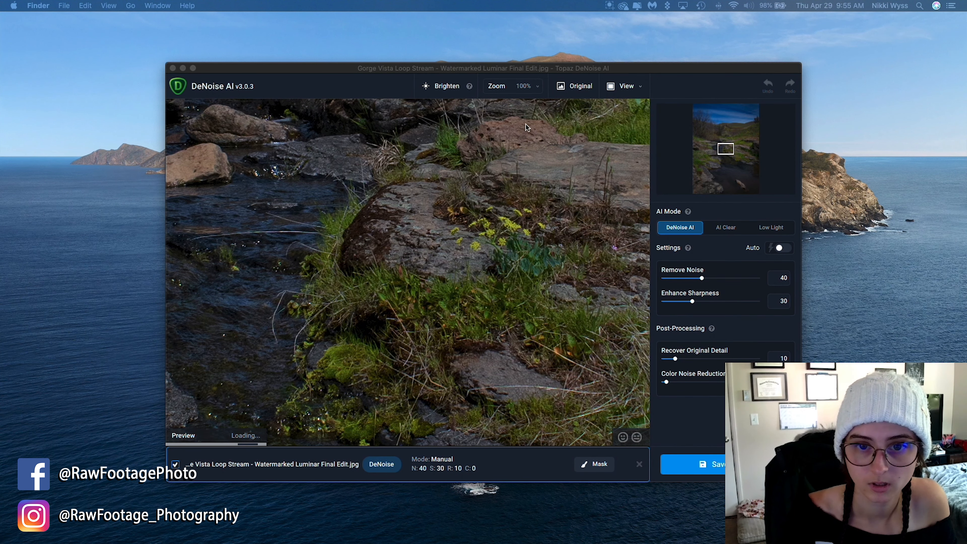
{"action": "left_click", "coordinate": [526, 86]}
{"action": "left_click", "coordinate": [525, 86]}
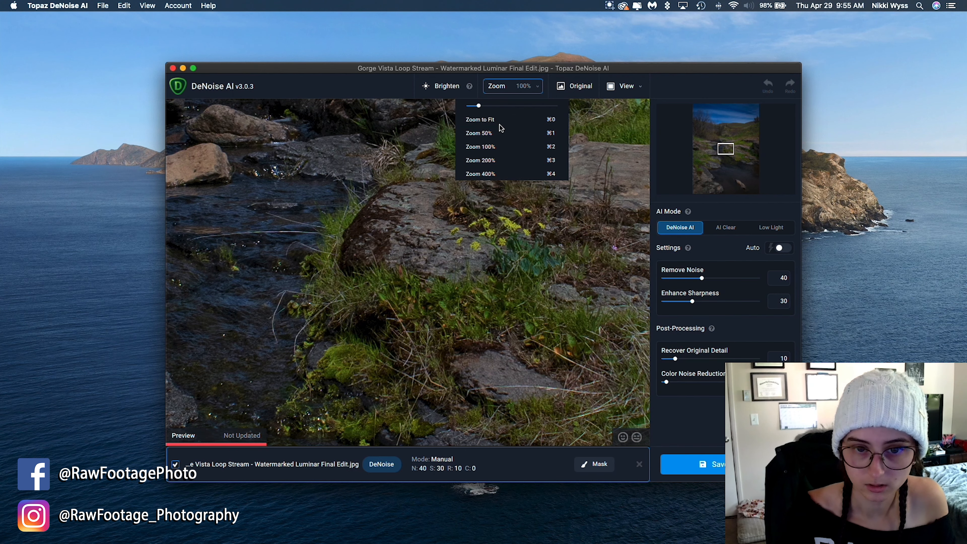
{"action": "left_click", "coordinate": [488, 134]}
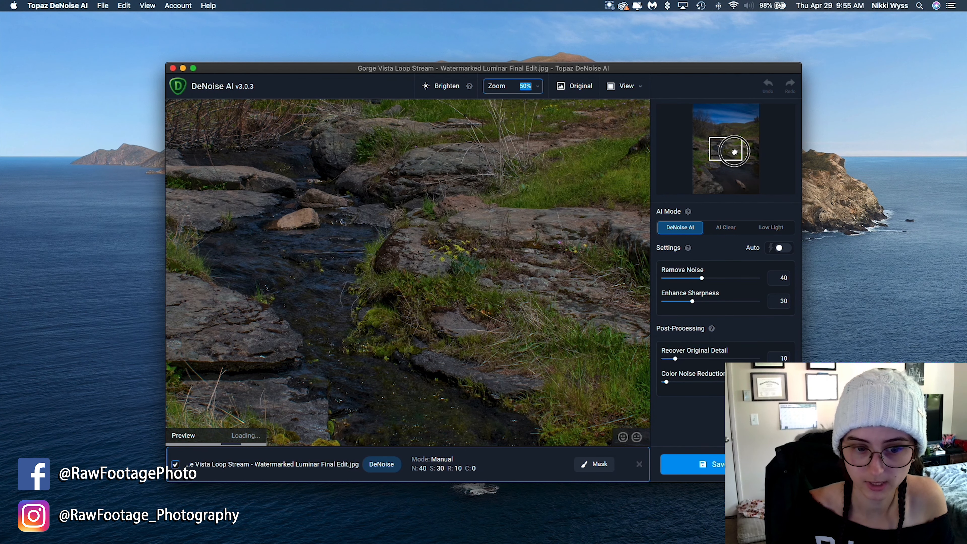
{"action": "left_click_drag", "start_coordinate": [734, 152], "coordinate": [728, 178]}
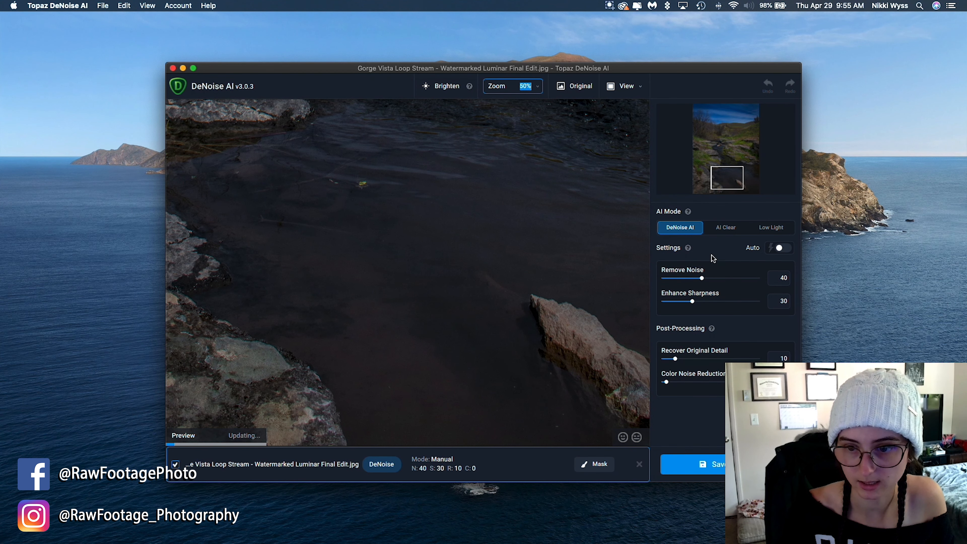
{"action": "left_click", "coordinate": [723, 228]}
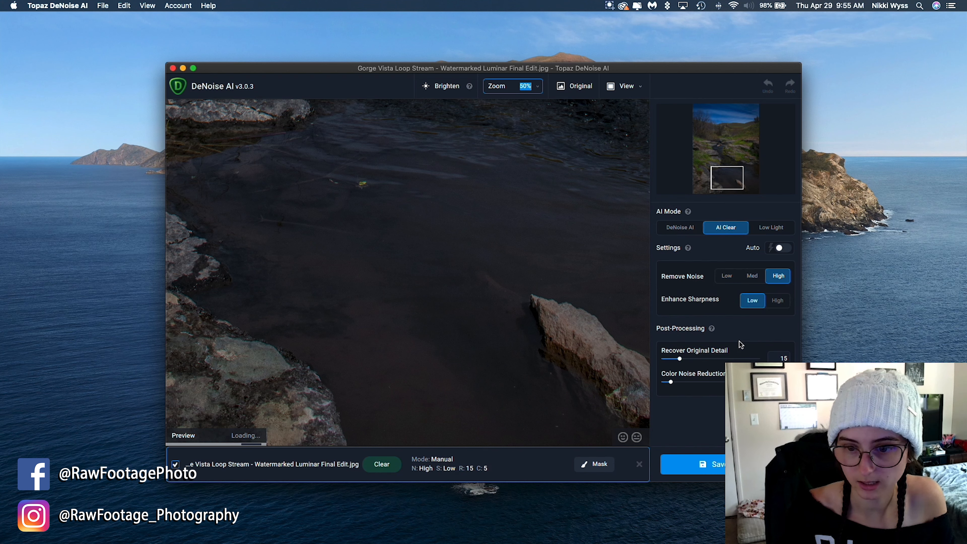
Step: Try AI Clear with Remove Noise at Med and Enhance Sharpness at High, comparing the dark water with the original
{"action": "left_click", "coordinate": [753, 276]}
{"action": "left_click", "coordinate": [777, 301]}
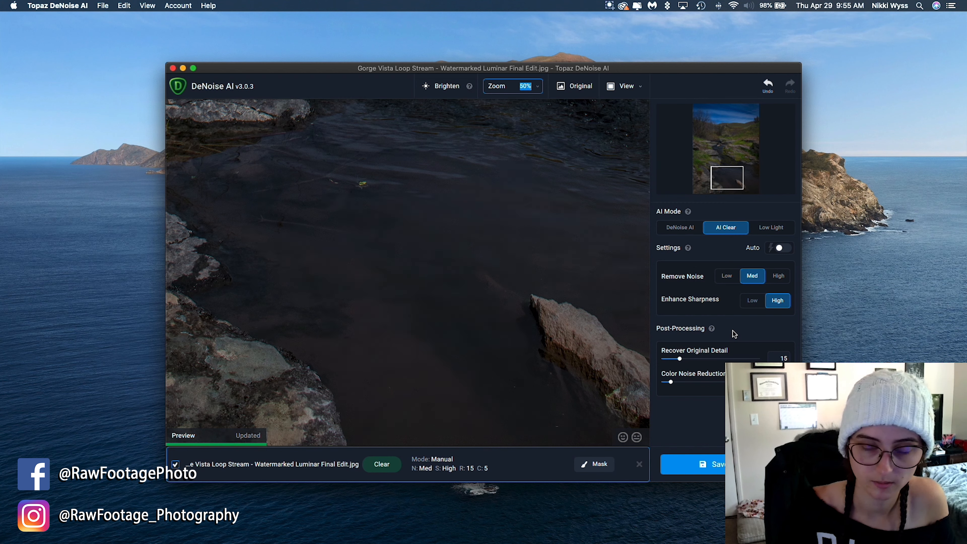
{"action": "left_click", "coordinate": [578, 88]}
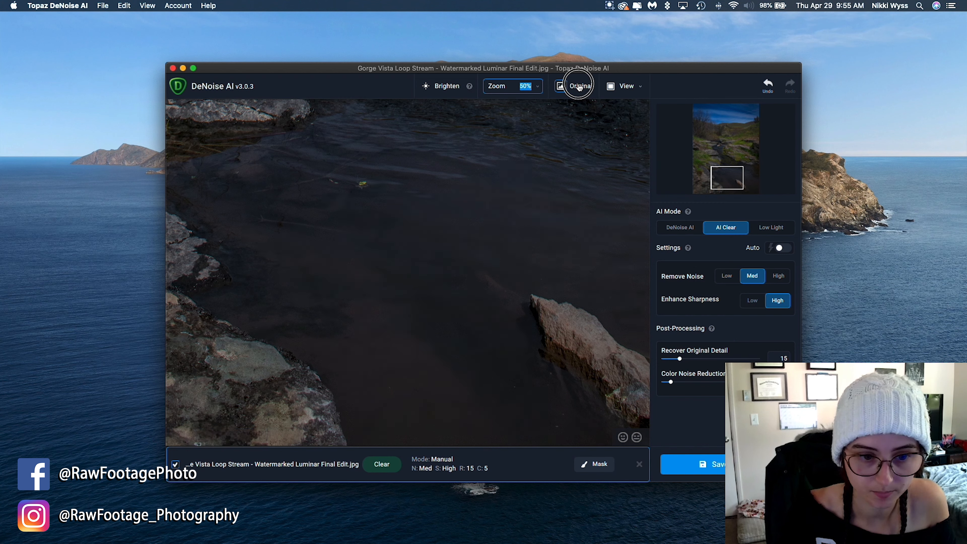
{"action": "left_click", "coordinate": [579, 88]}
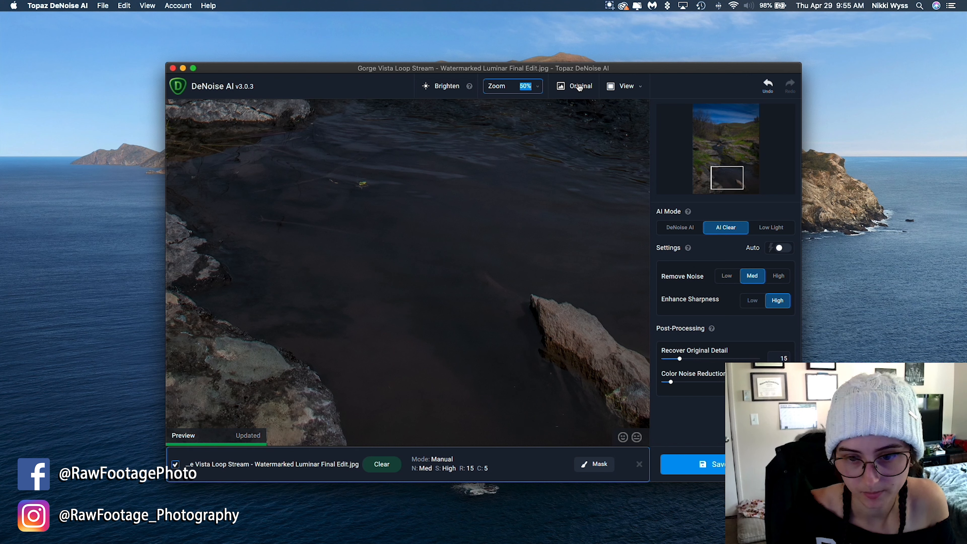
Step: Try Remove Noise at Low with Recover Original Detail at 25 and compare the preview with the original
{"action": "left_click", "coordinate": [727, 276]}
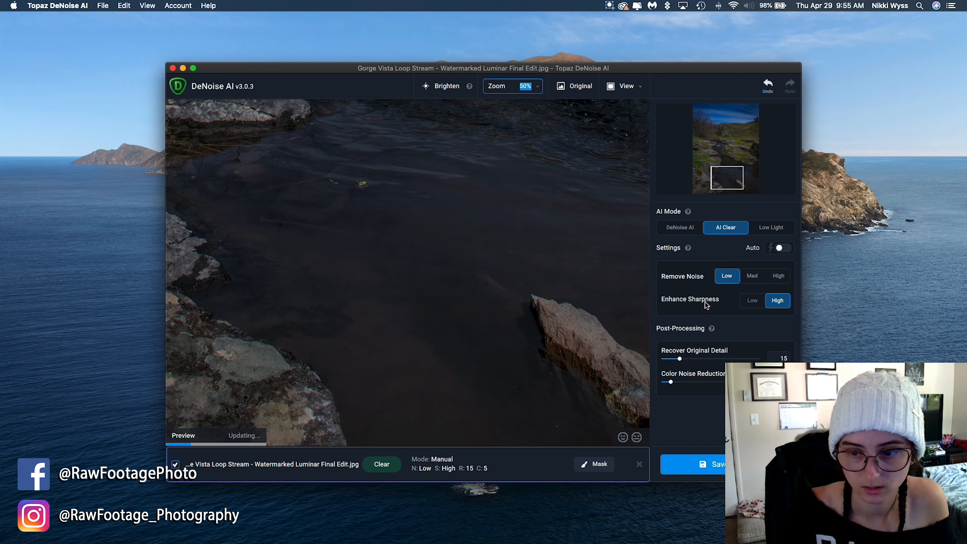
{"action": "left_click_drag", "start_coordinate": [680, 358], "coordinate": [687, 359]}
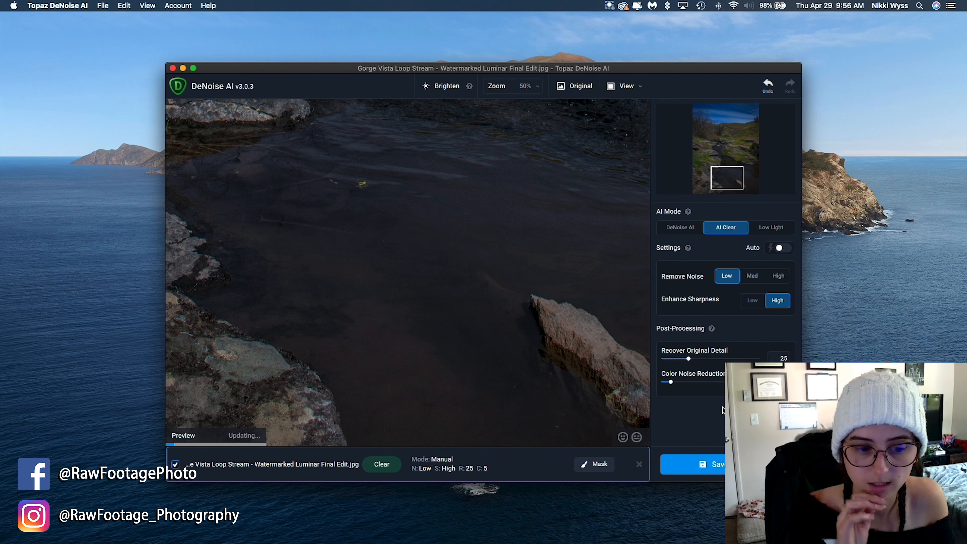
{"action": "left_click", "coordinate": [579, 87]}
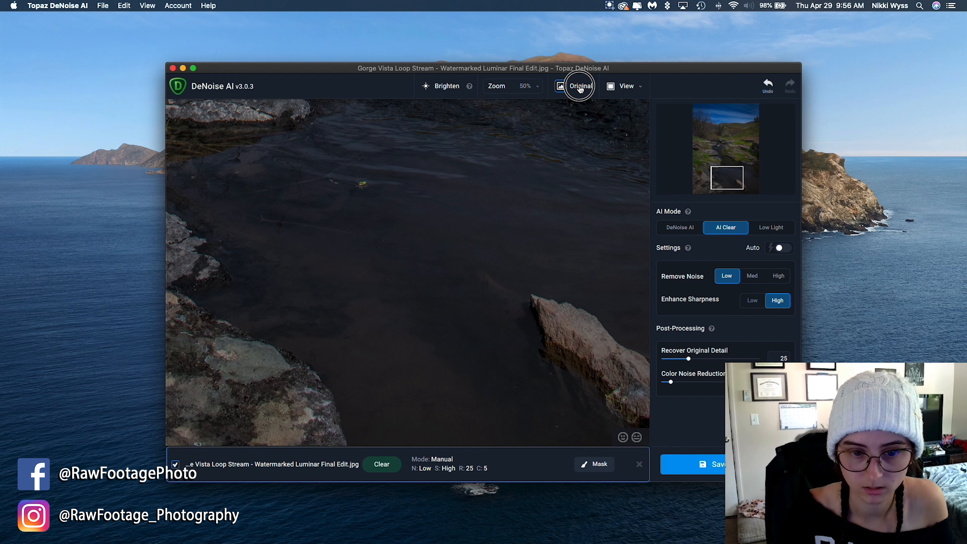
{"action": "left_click", "coordinate": [580, 88]}
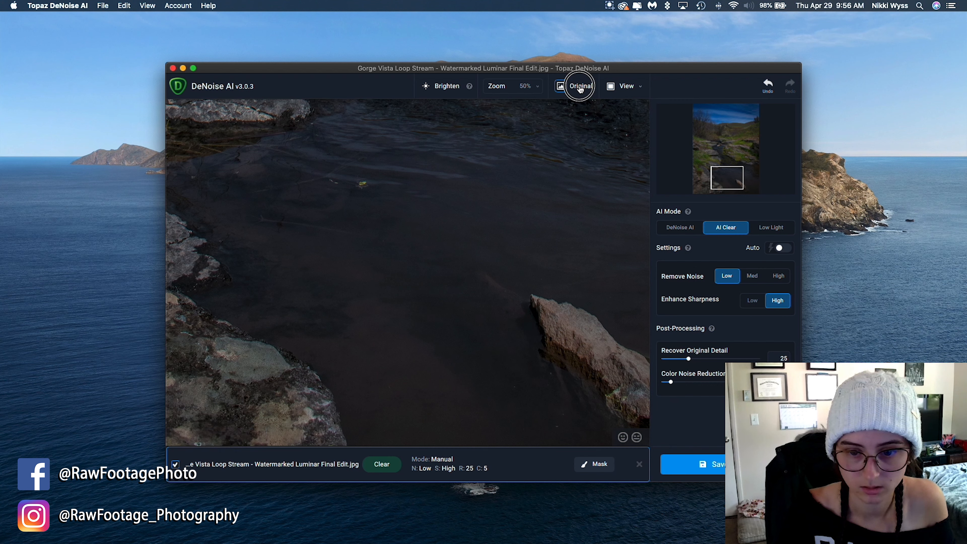
Step: Try Remove Noise at Med with the raised detail recovery and compare the processed water with the original
{"action": "left_click", "coordinate": [752, 276]}
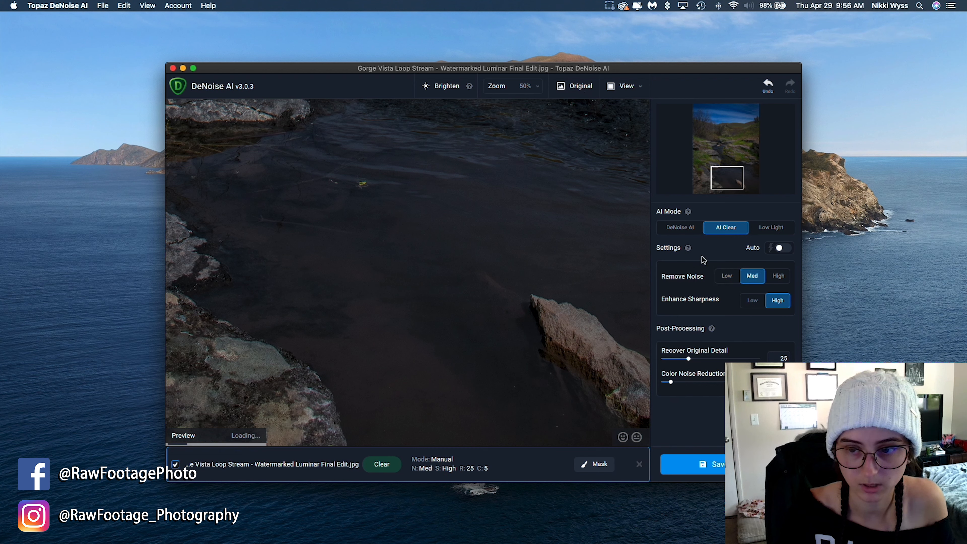
{"action": "left_click", "coordinate": [576, 89]}
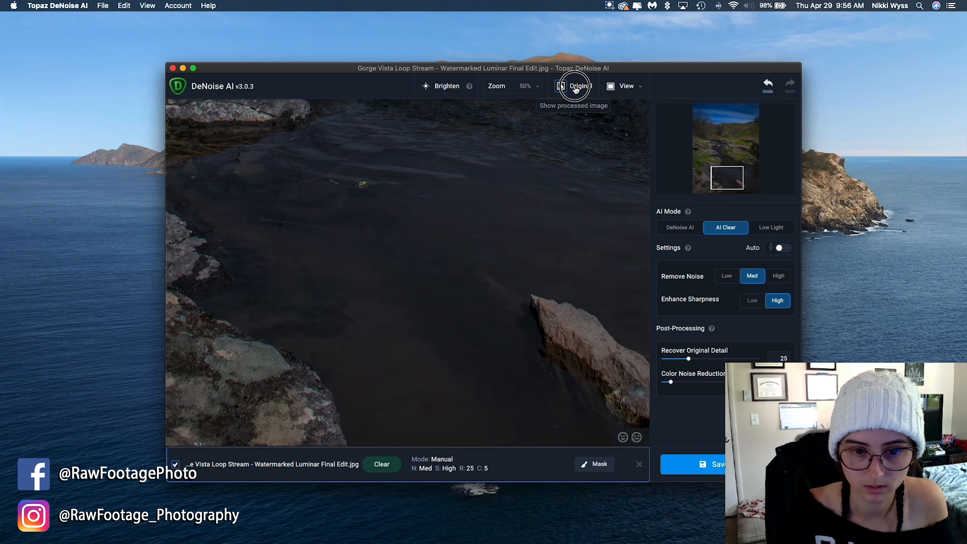
{"action": "left_click", "coordinate": [576, 89]}
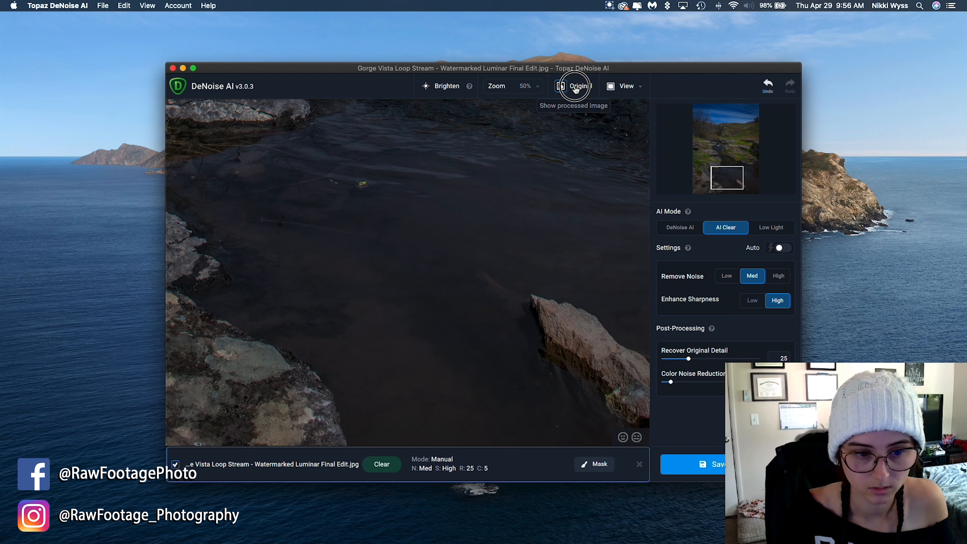
{"action": "left_click", "coordinate": [576, 88]}
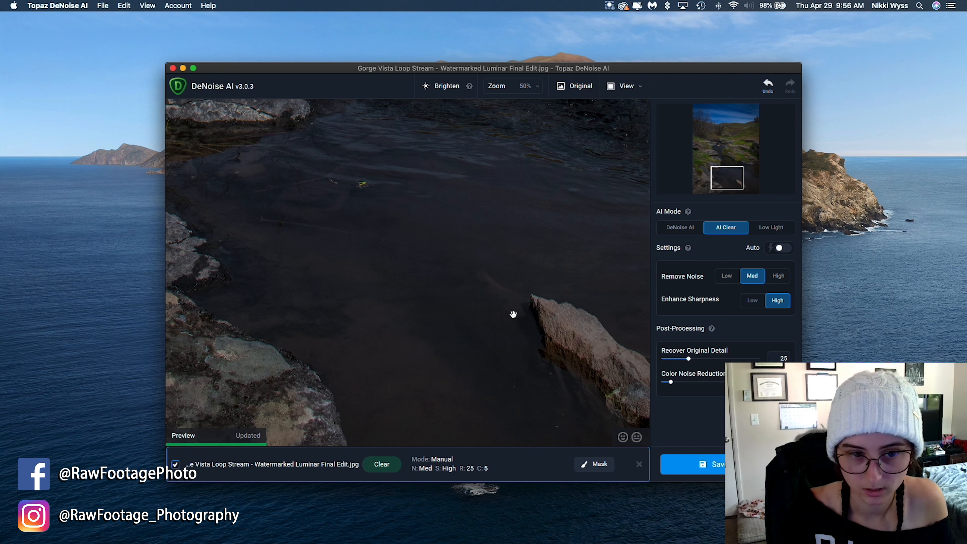
{"action": "left_click", "coordinate": [574, 87]}
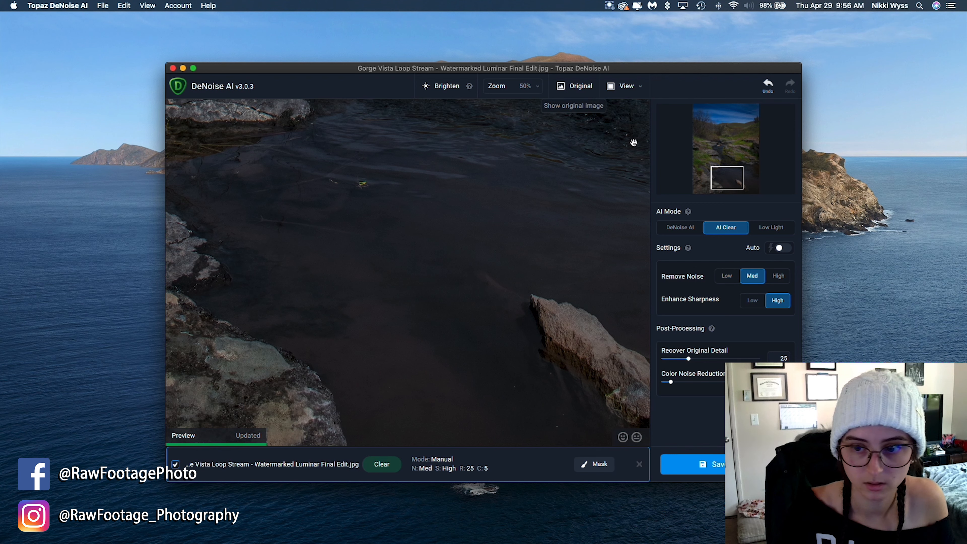
Step: Try Remove Noise at High, compare the dark water repeatedly with the original, and return the setting to Med
{"action": "left_click", "coordinate": [778, 277]}
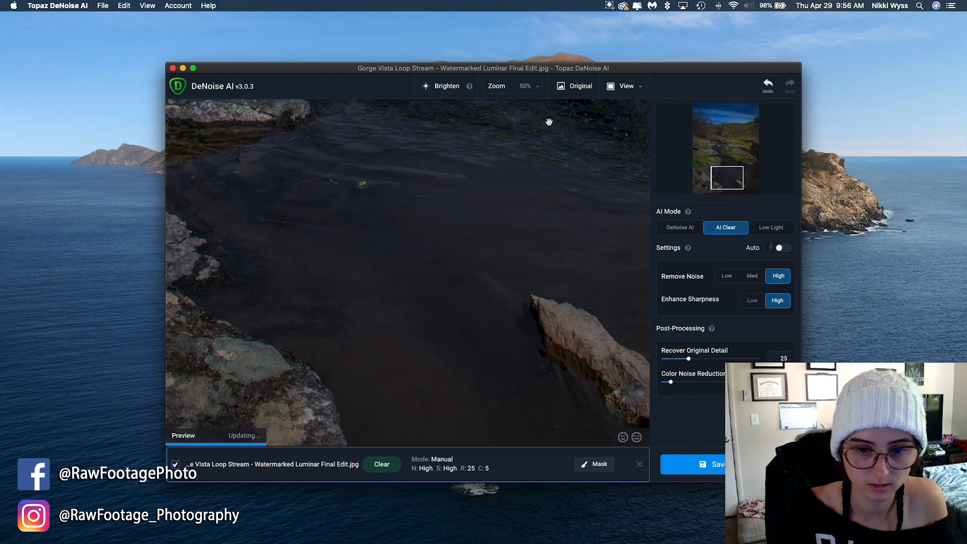
{"action": "left_click", "coordinate": [579, 88]}
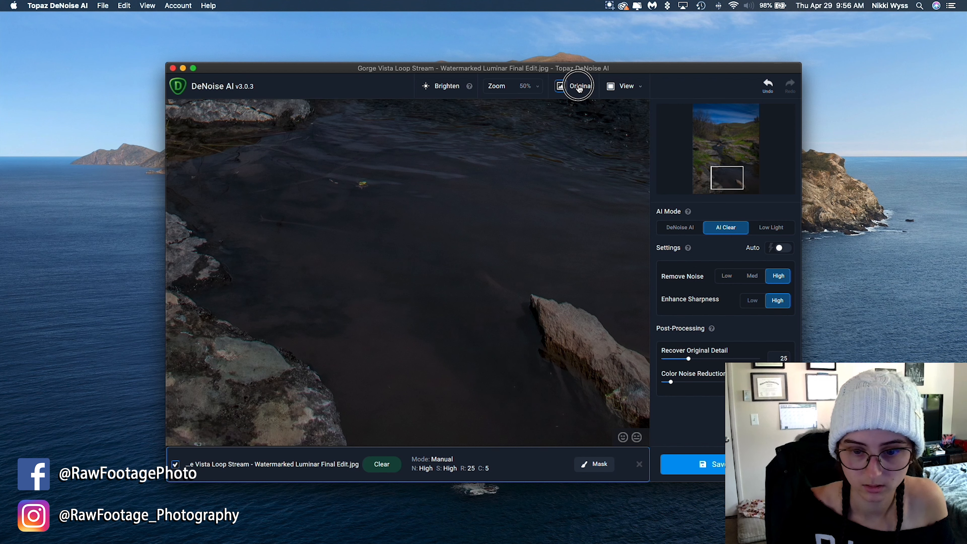
{"action": "left_click", "coordinate": [579, 88]}
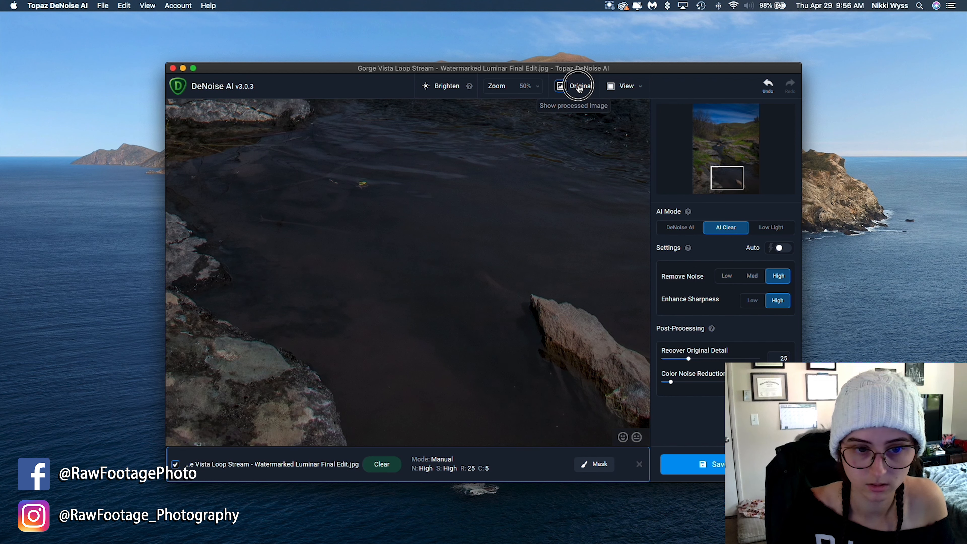
{"action": "left_click", "coordinate": [579, 88]}
{"action": "left_click", "coordinate": [579, 89]}
{"action": "left_click", "coordinate": [579, 88]}
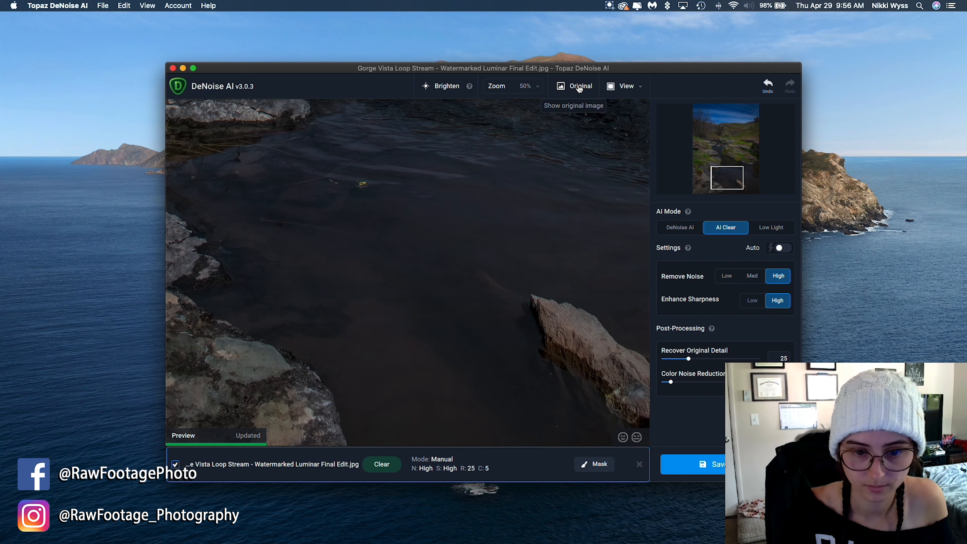
{"action": "left_click", "coordinate": [579, 88]}
{"action": "left_click", "coordinate": [579, 88]}
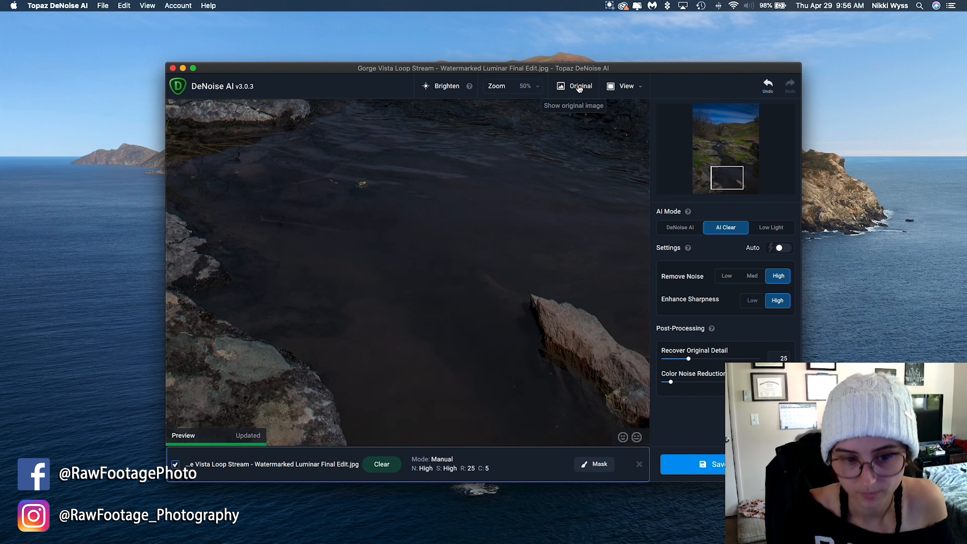
{"action": "left_click", "coordinate": [579, 89]}
{"action": "left_click", "coordinate": [579, 89]}
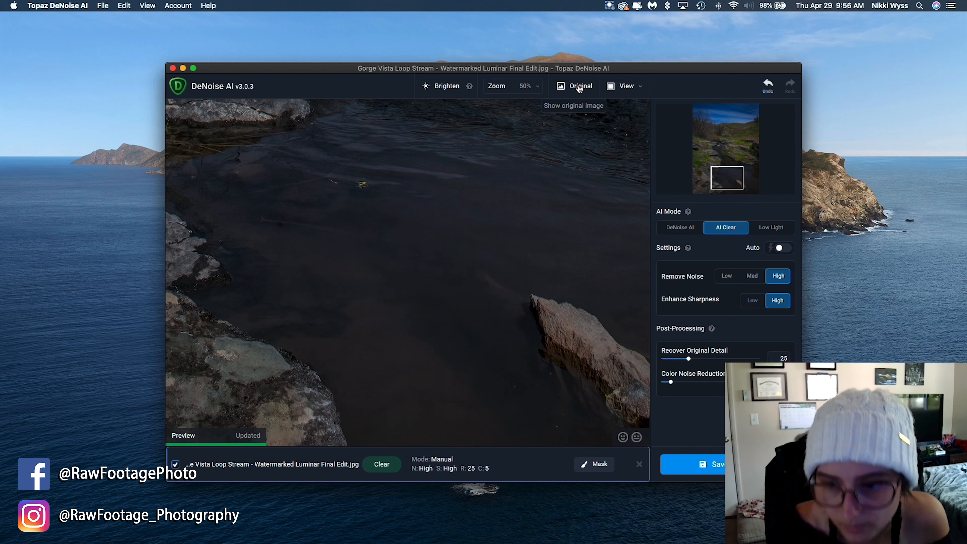
{"action": "left_click", "coordinate": [752, 276]}
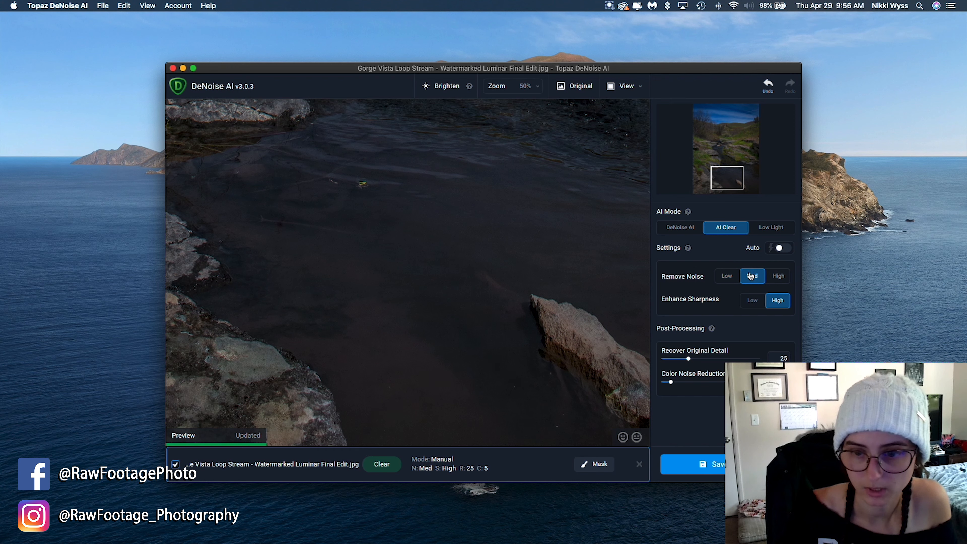
Step: Switch to DeNoise AI mode with Remove Noise 50, Enhance Sharpness 75, Recover Original Detail 20 and Color Noise Reduction 15
{"action": "left_click", "coordinate": [684, 229]}
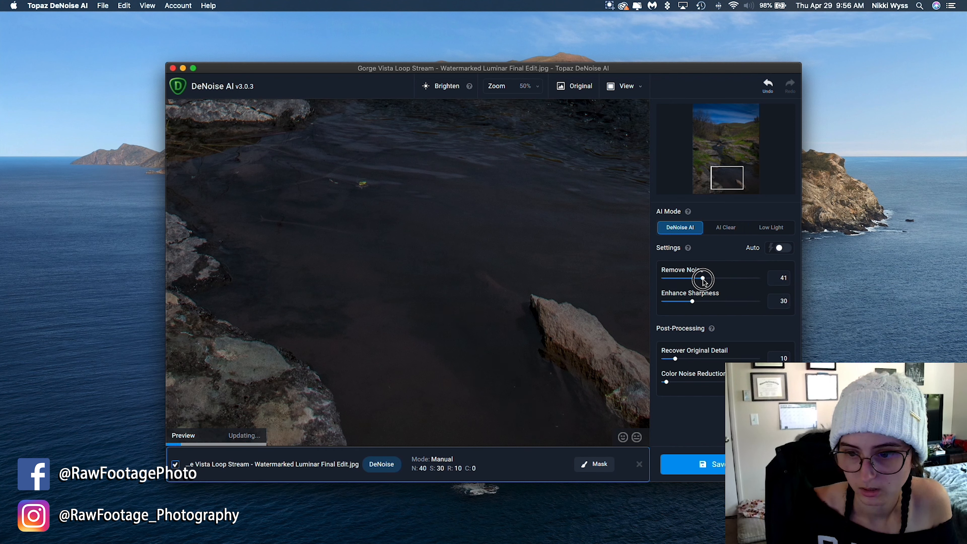
{"action": "left_click_drag", "start_coordinate": [703, 279], "coordinate": [733, 311]}
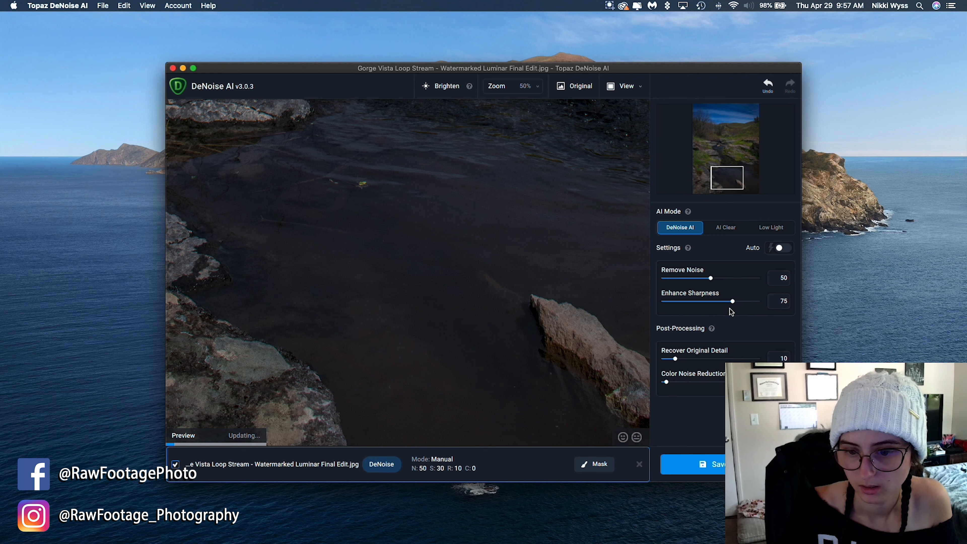
{"action": "left_click_drag", "start_coordinate": [675, 359], "coordinate": [679, 383]}
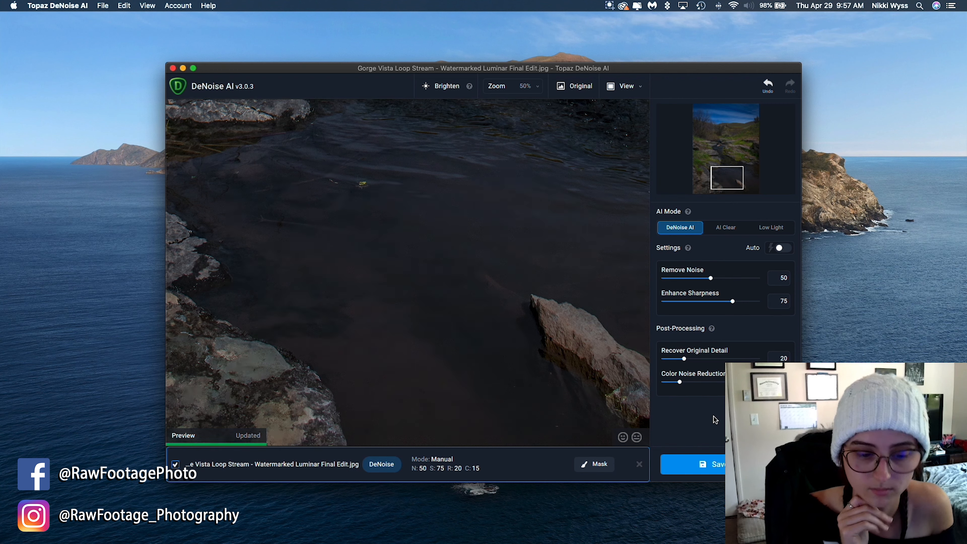
Step: Compare the DeNoise AI result with the original in the dark water and around the driftwood
{"action": "left_click", "coordinate": [579, 86]}
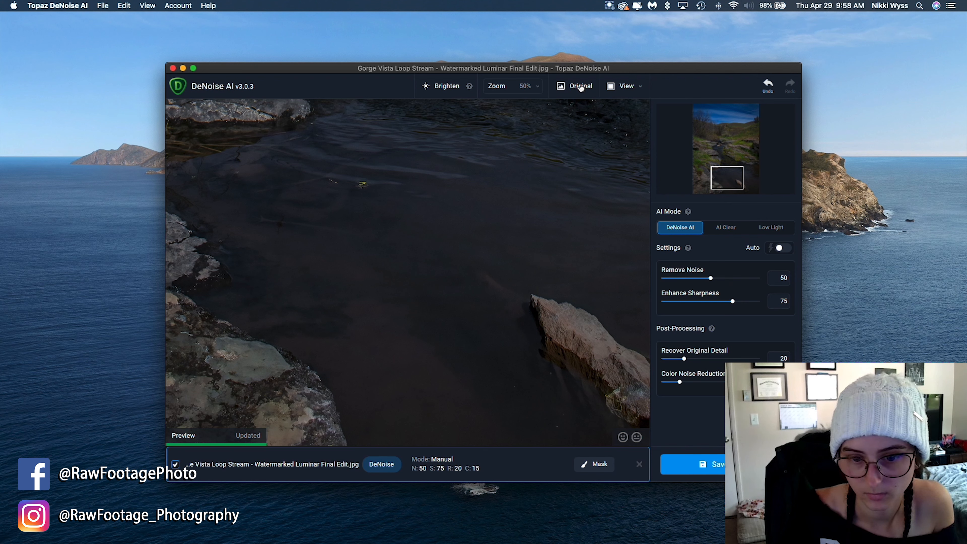
{"action": "left_click", "coordinate": [580, 86]}
{"action": "left_click", "coordinate": [580, 86]}
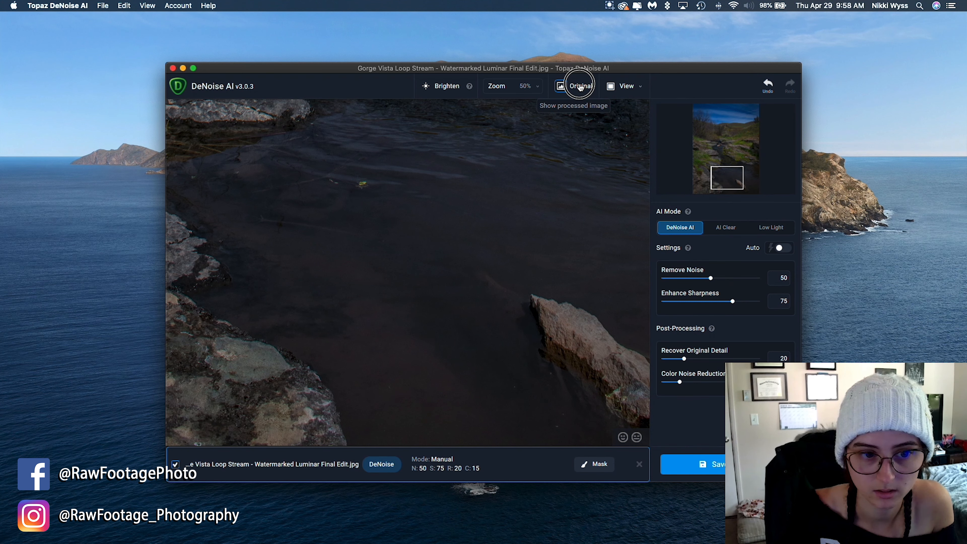
{"action": "left_click", "coordinate": [580, 86]}
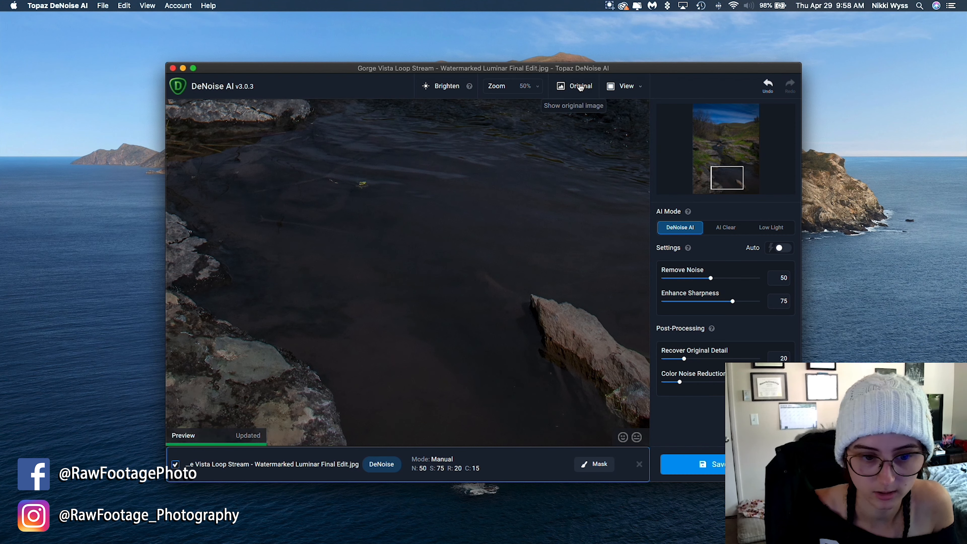
{"action": "left_click", "coordinate": [580, 87]}
{"action": "left_click", "coordinate": [580, 87]}
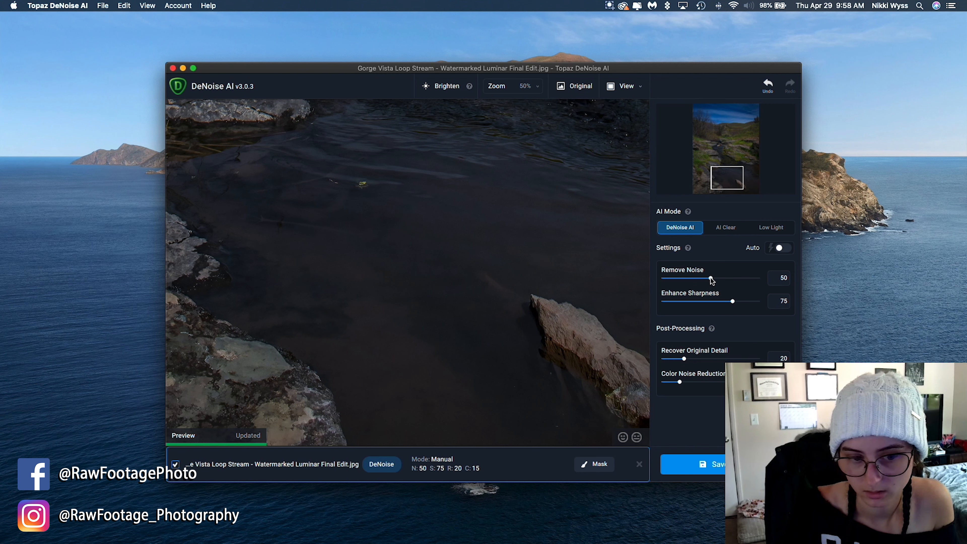
{"action": "left_click_drag", "start_coordinate": [729, 188], "coordinate": [737, 183]}
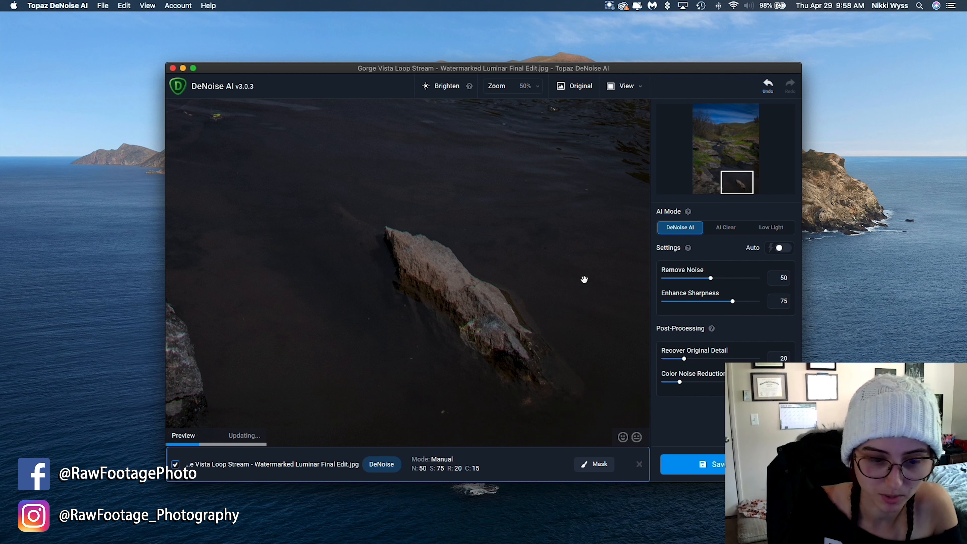
{"action": "left_click", "coordinate": [584, 88]}
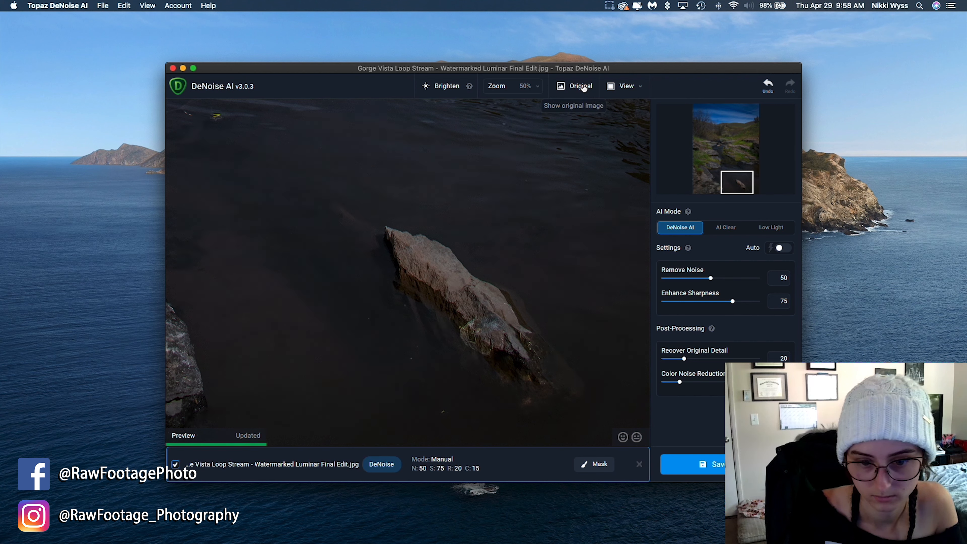
{"action": "left_click", "coordinate": [584, 88]}
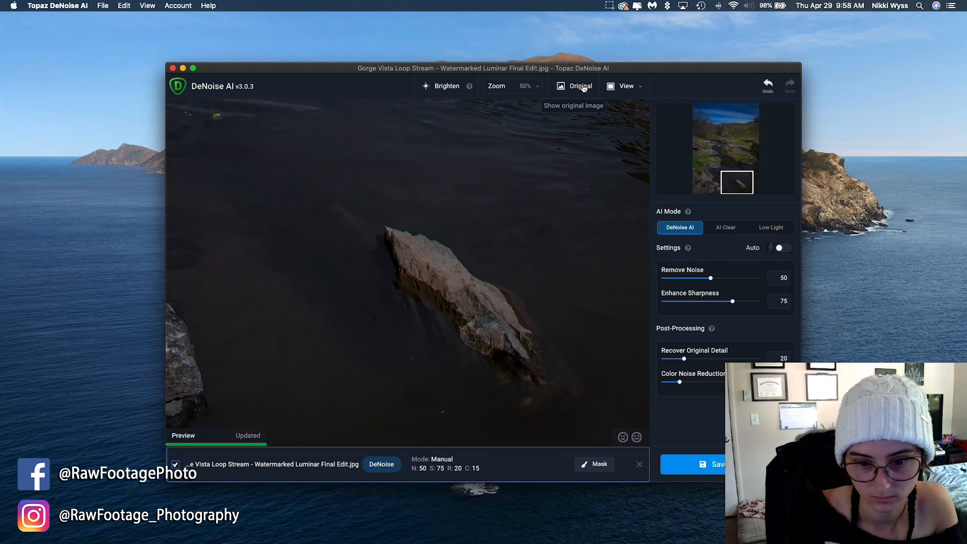
{"action": "left_click", "coordinate": [584, 87]}
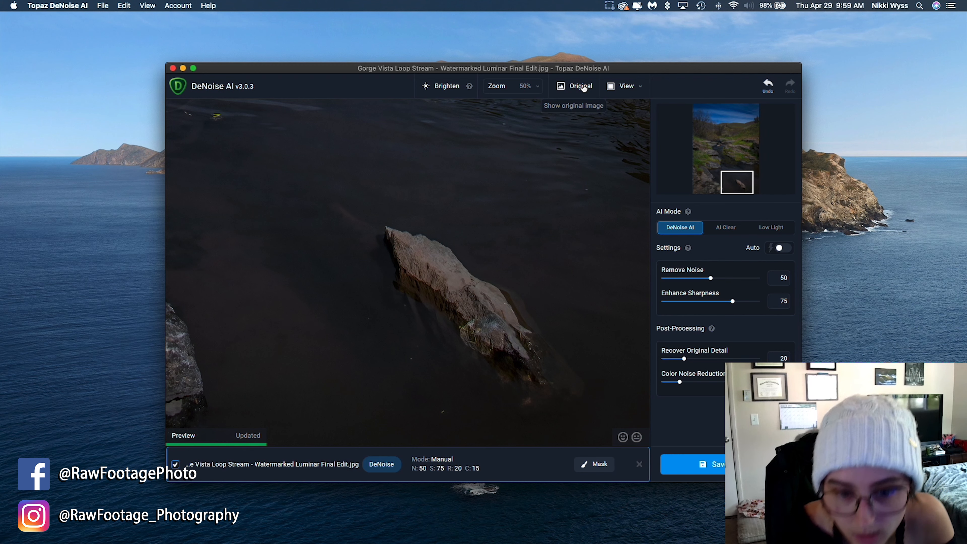
{"action": "left_click", "coordinate": [584, 88]}
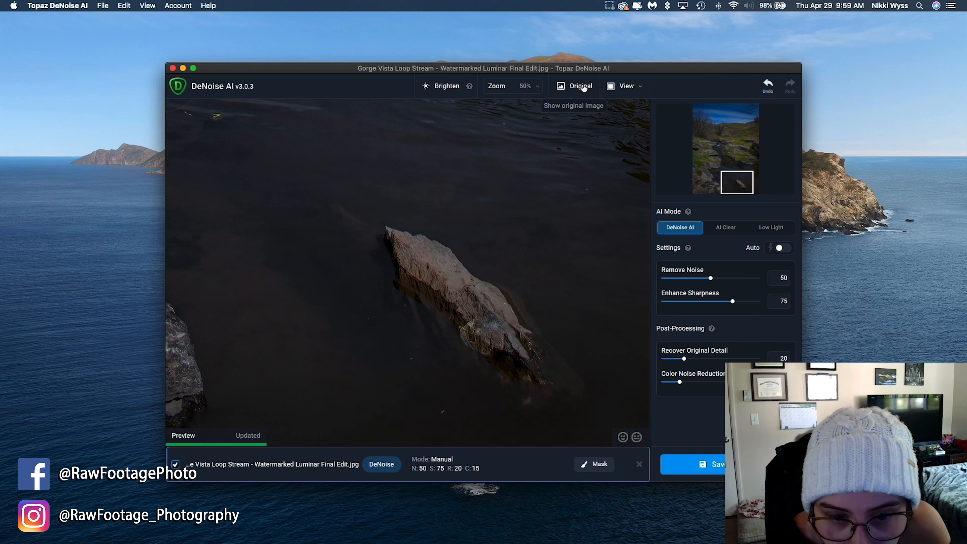
{"action": "left_click", "coordinate": [584, 88]}
{"action": "left_click", "coordinate": [584, 88]}
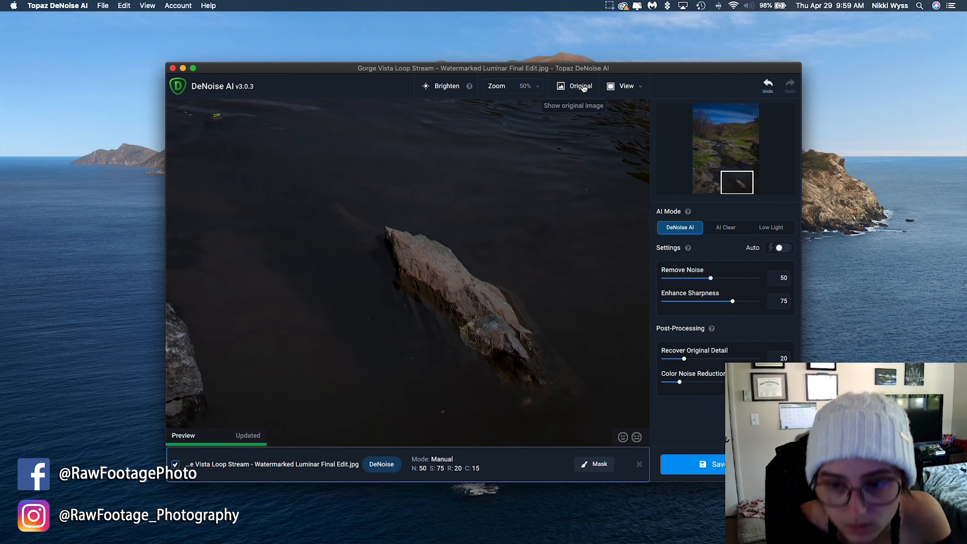
Step: Compare the processed image with the original around the stream, rocks and grass in the middle of the photo
{"action": "left_click_drag", "start_coordinate": [735, 182], "coordinate": [723, 149]}
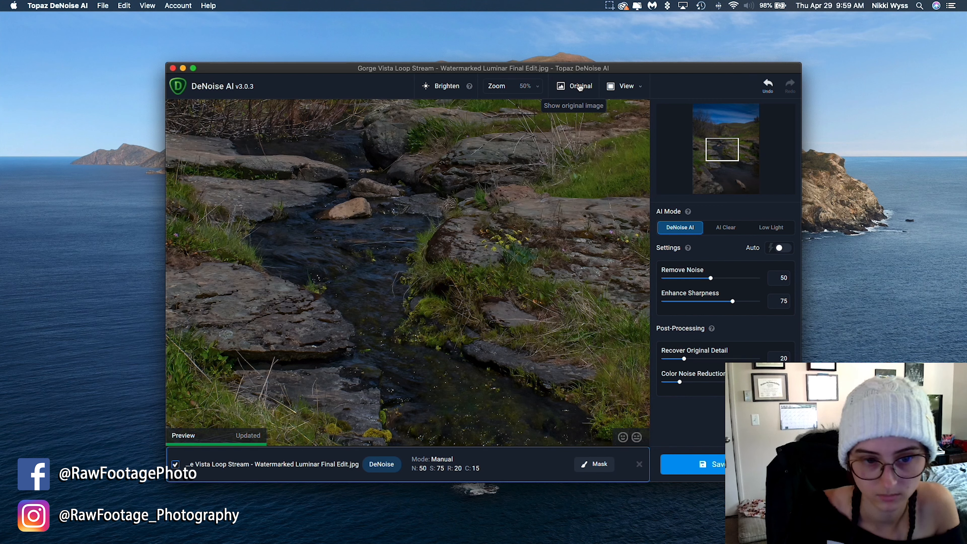
{"action": "left_click", "coordinate": [579, 86]}
{"action": "left_click", "coordinate": [579, 87]}
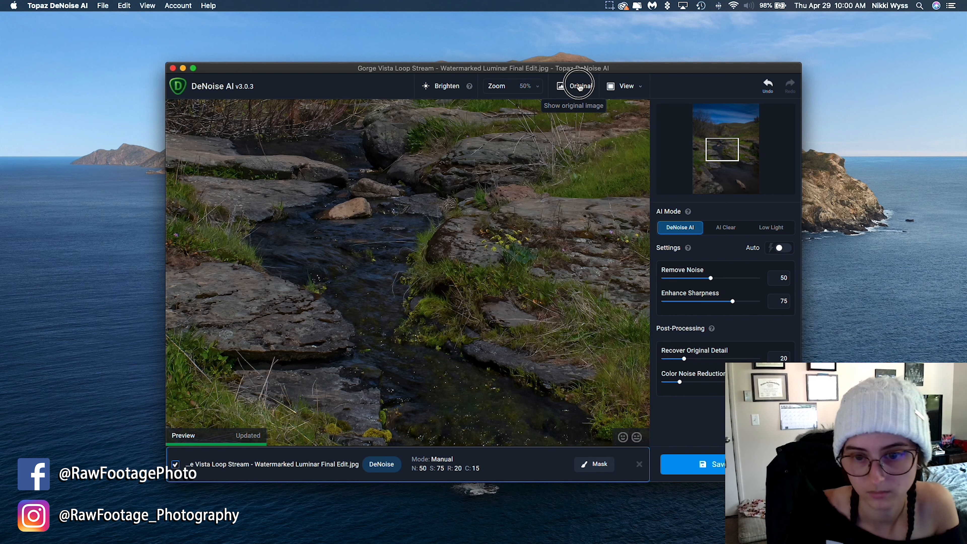
{"action": "left_click", "coordinate": [580, 87]}
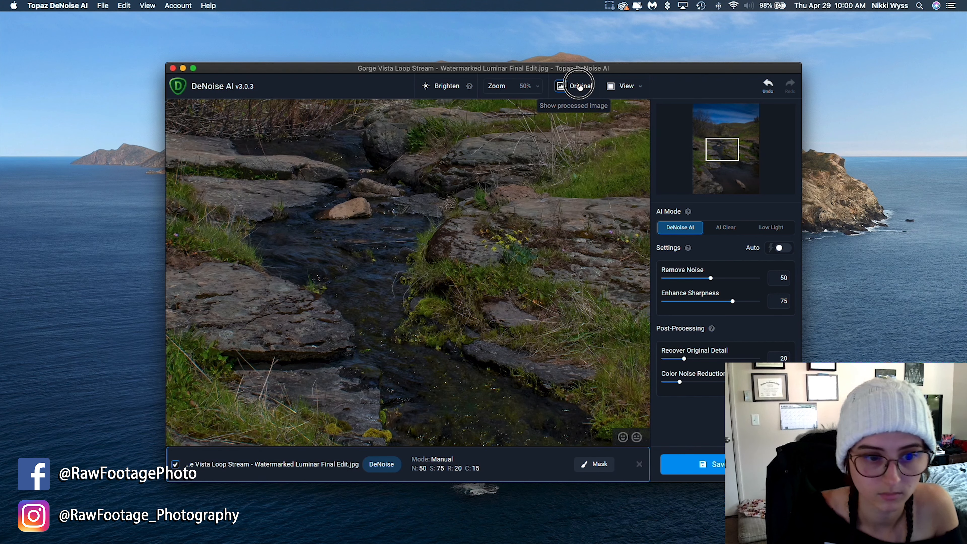
{"action": "left_click", "coordinate": [579, 87]}
{"action": "left_click", "coordinate": [579, 87]}
{"action": "left_click", "coordinate": [579, 87]}
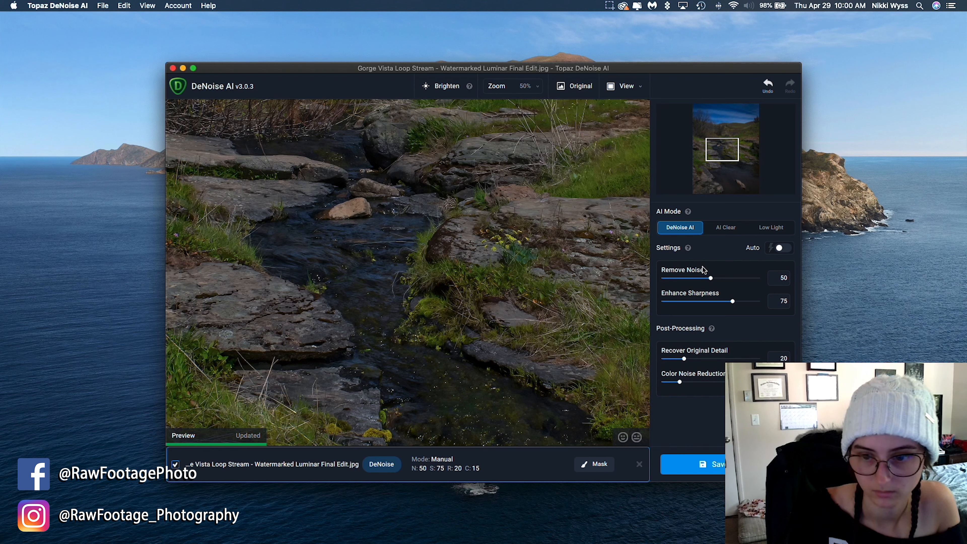
Step: Try Remove Noise at 35 and compare the dark water and driftwood with the original
{"action": "left_click_drag", "start_coordinate": [712, 279], "coordinate": [698, 284]}
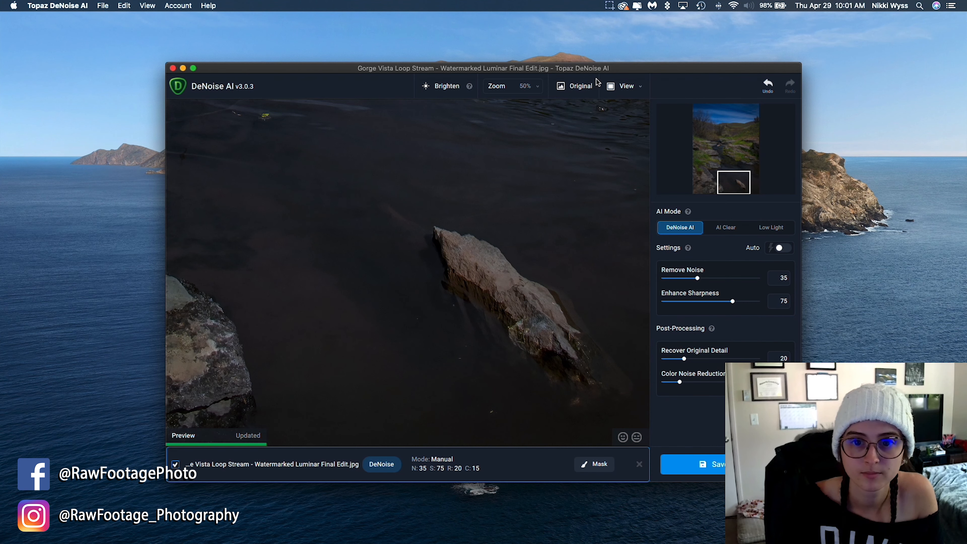
{"action": "left_click", "coordinate": [584, 86]}
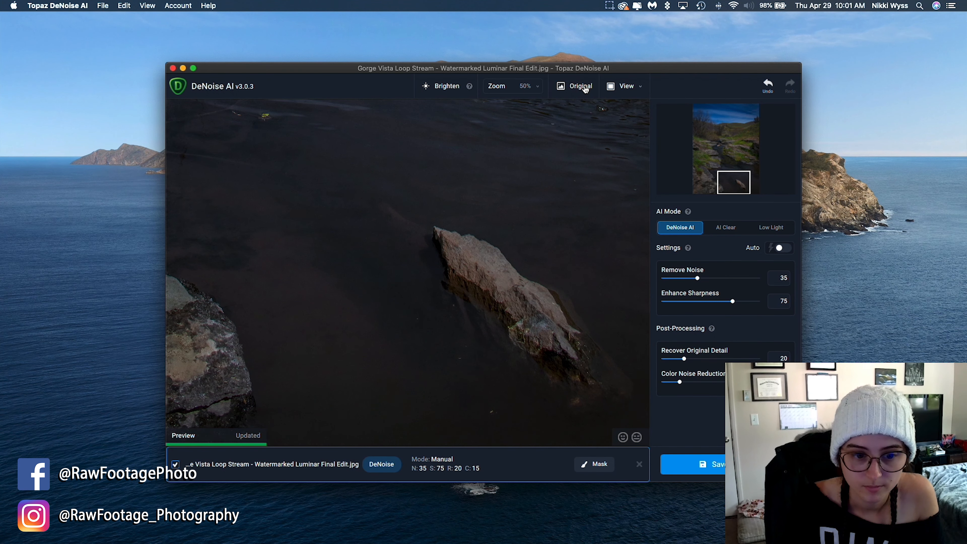
{"action": "left_click", "coordinate": [584, 87]}
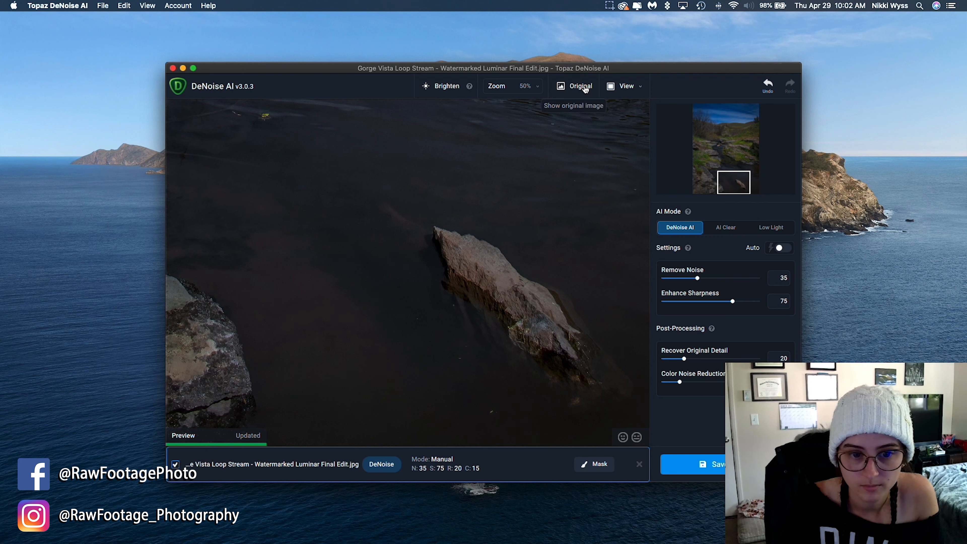
{"action": "left_click", "coordinate": [584, 87]}
{"action": "left_click", "coordinate": [584, 87]}
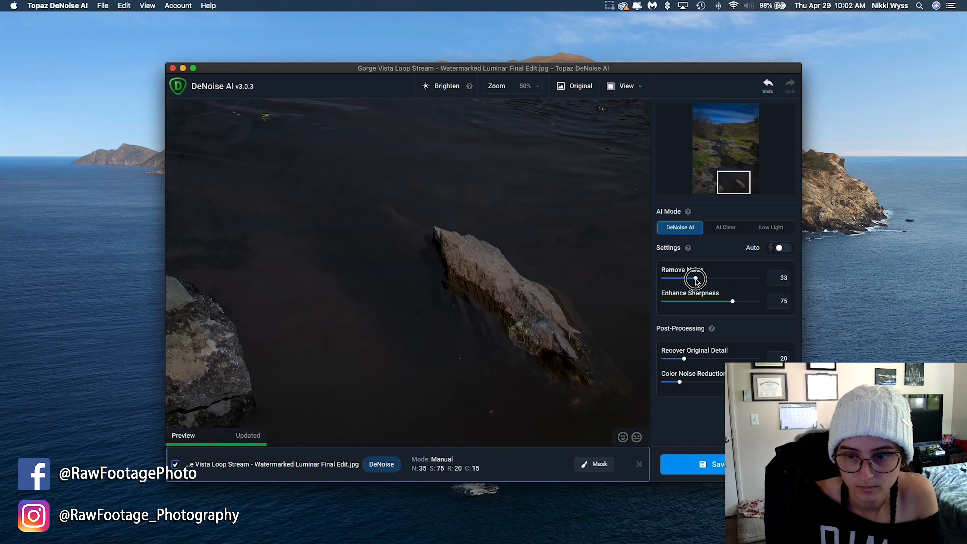
Step: Try Remove Noise at 25 and compare the processed dark water repeatedly with the original
{"action": "left_click_drag", "start_coordinate": [697, 279], "coordinate": [692, 282]}
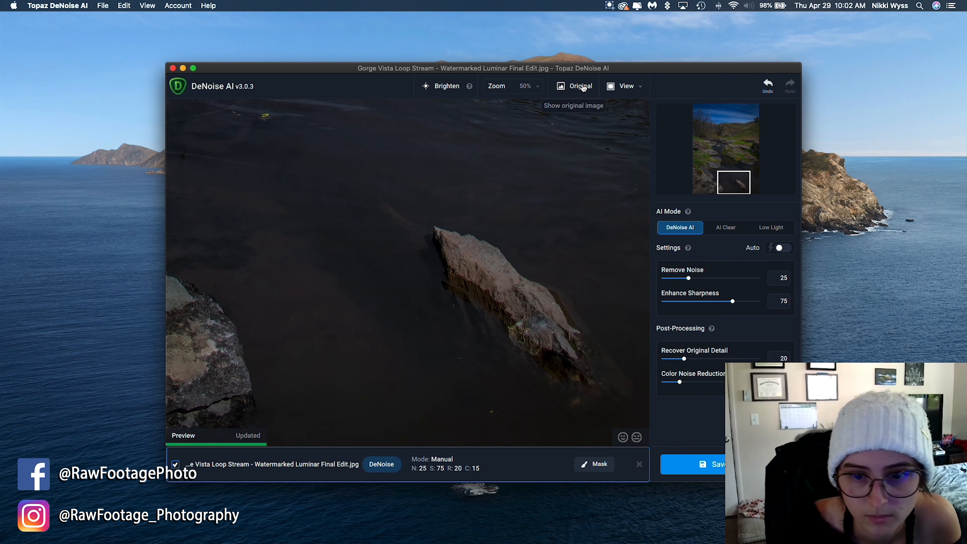
{"action": "left_click", "coordinate": [583, 87]}
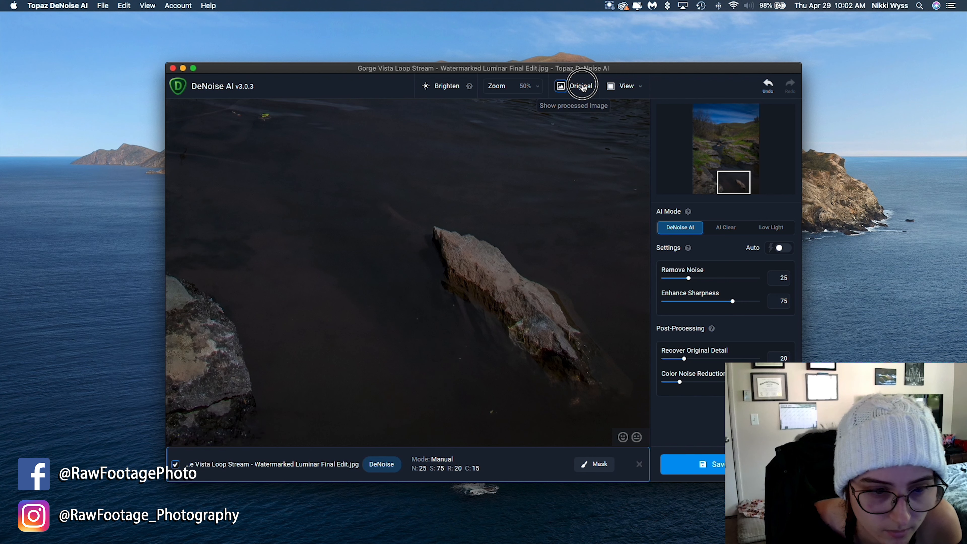
{"action": "left_click", "coordinate": [582, 86]}
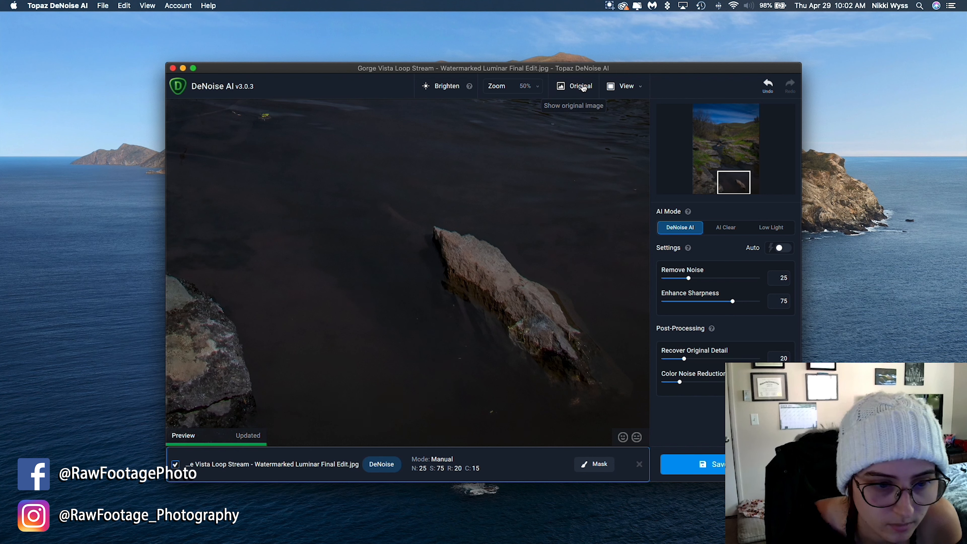
{"action": "left_click", "coordinate": [583, 87]}
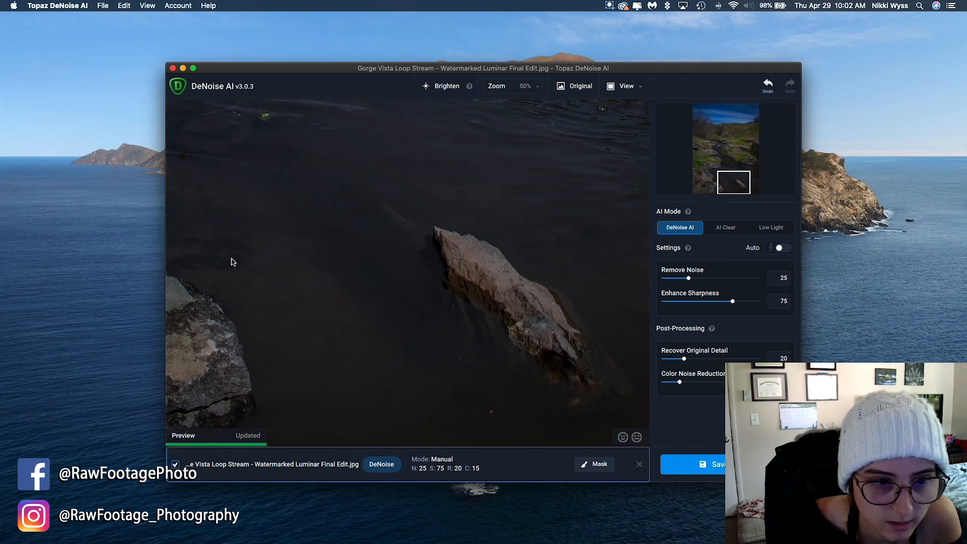
{"action": "left_click", "coordinate": [582, 84]}
{"action": "left_click", "coordinate": [582, 84]}
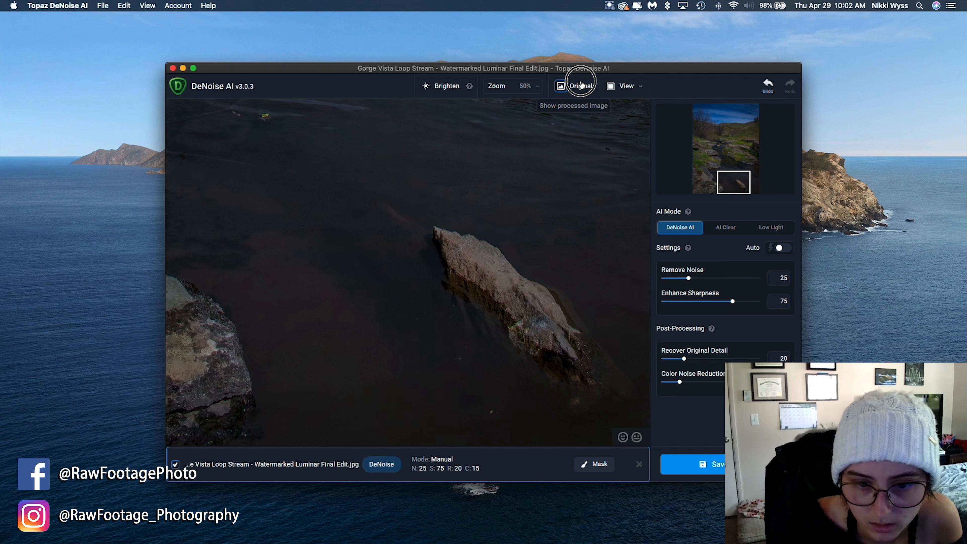
{"action": "left_click", "coordinate": [582, 85]}
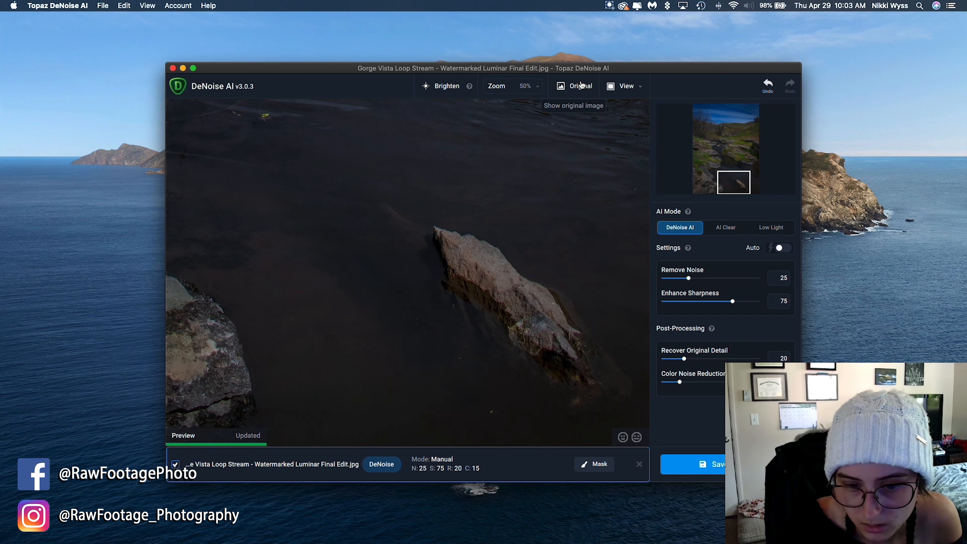
Step: Set Remove Noise to 20 and check the dark water and driftwood against the original
{"action": "left_click", "coordinate": [688, 279]}
{"action": "left_click_drag", "start_coordinate": [688, 279], "coordinate": [684, 281]}
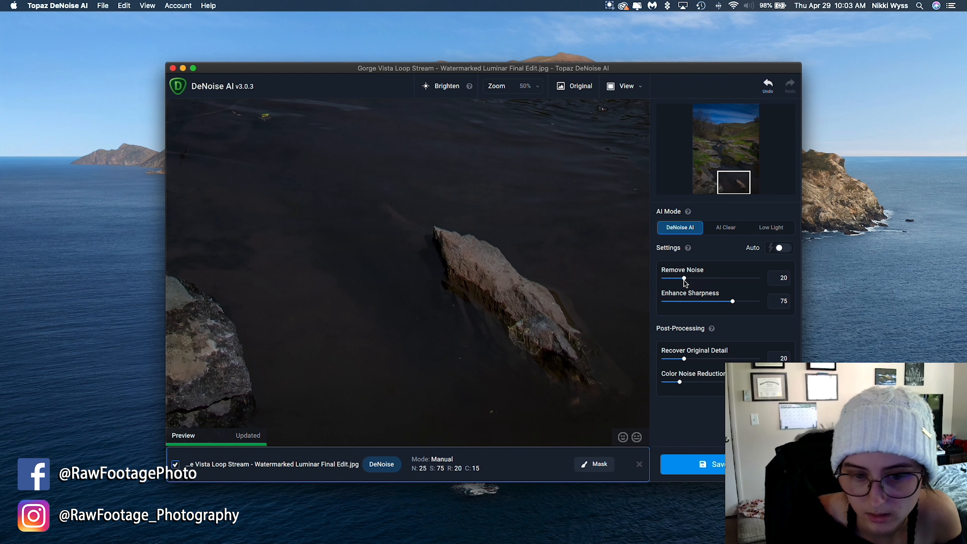
{"action": "left_click", "coordinate": [580, 87]}
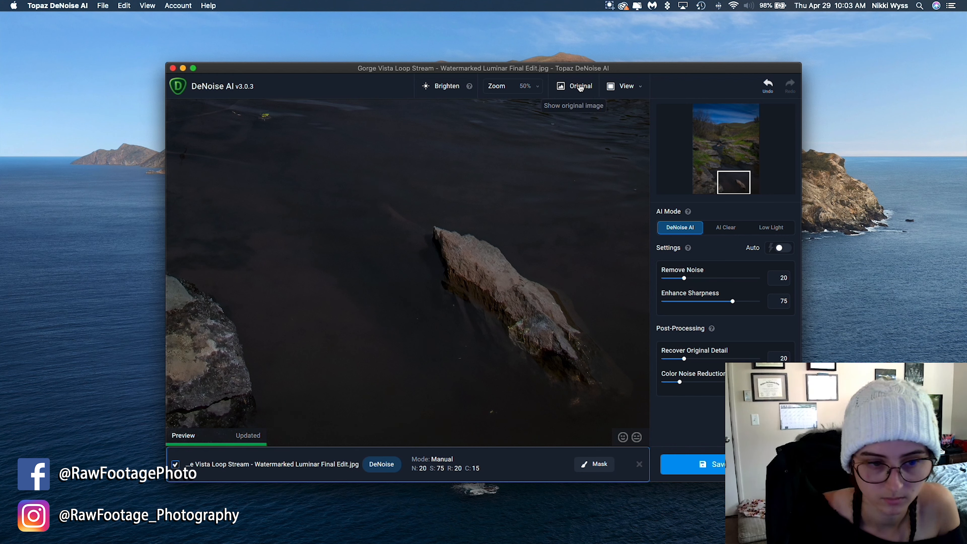
{"action": "left_click", "coordinate": [580, 88]}
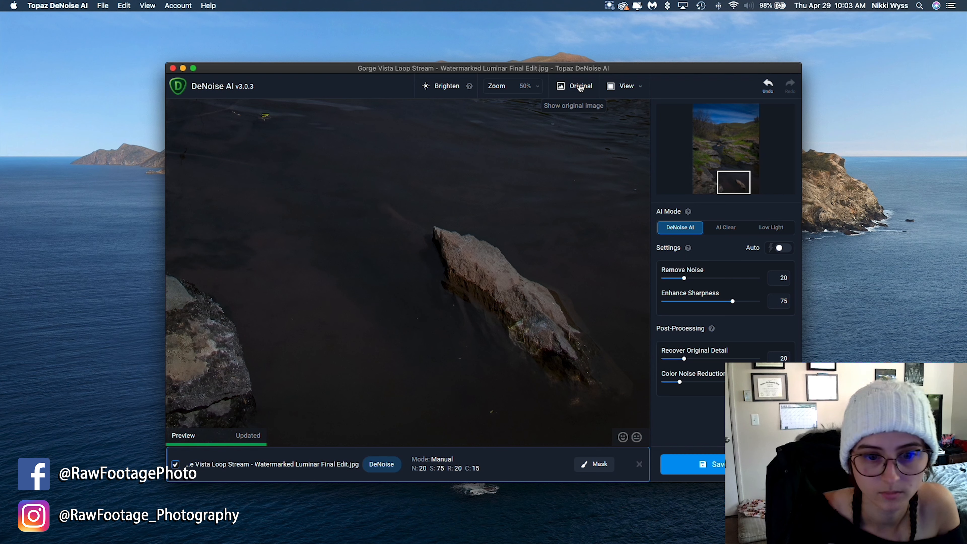
{"action": "left_click", "coordinate": [579, 87]}
{"action": "left_click", "coordinate": [580, 87]}
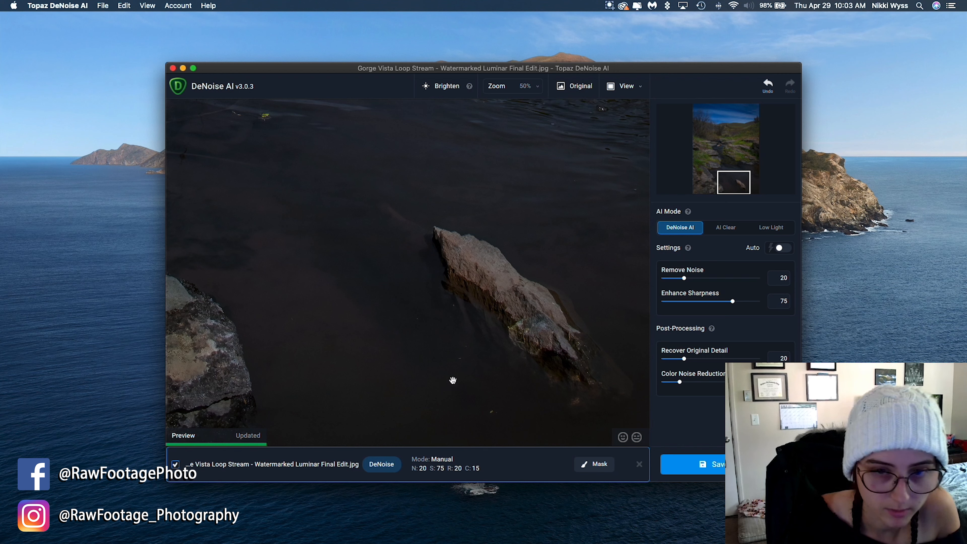
{"action": "left_click", "coordinate": [579, 87]}
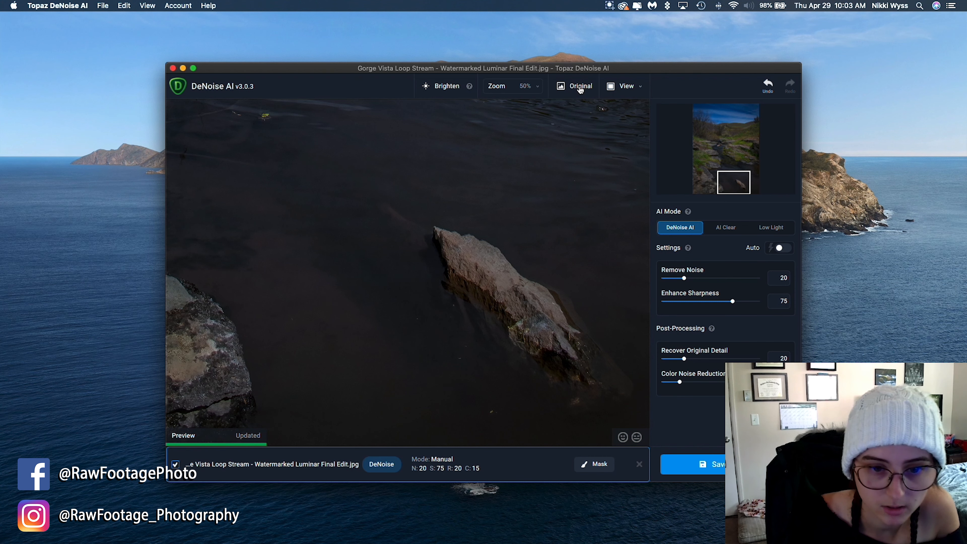
{"action": "left_click", "coordinate": [580, 89]}
{"action": "left_click", "coordinate": [580, 89]}
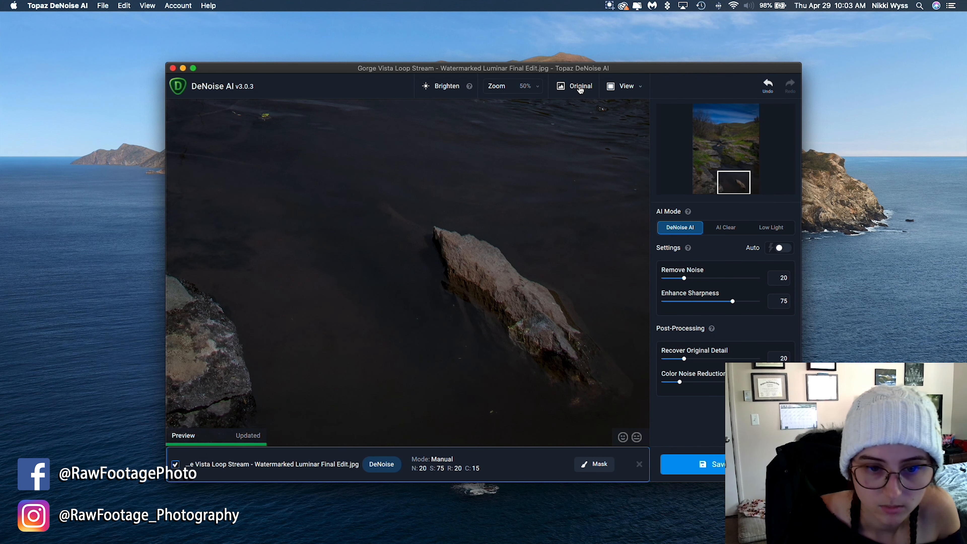
{"action": "left_click", "coordinate": [580, 88]}
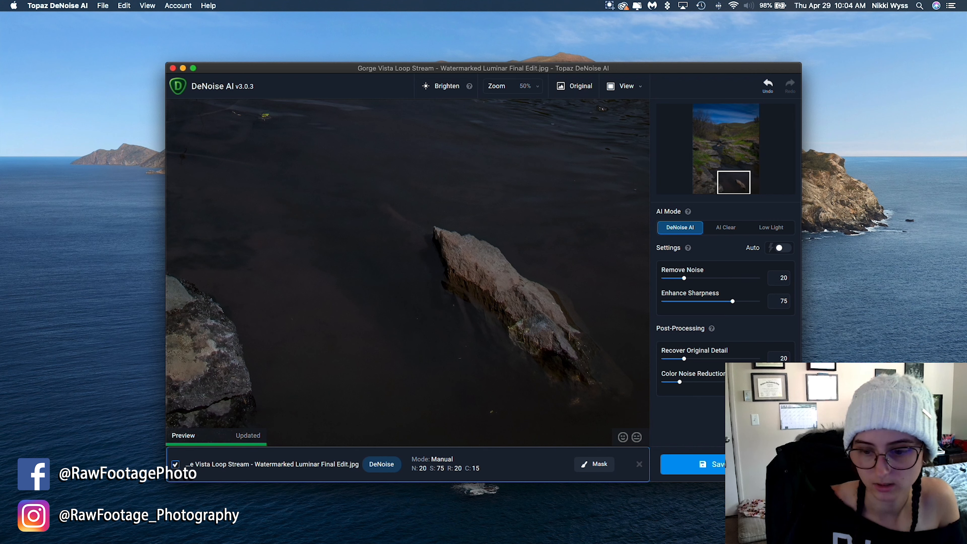
Step: Save the denoised image as a JPG in the Photo folder inside the Instagram folder
{"action": "left_click", "coordinate": [704, 464]}
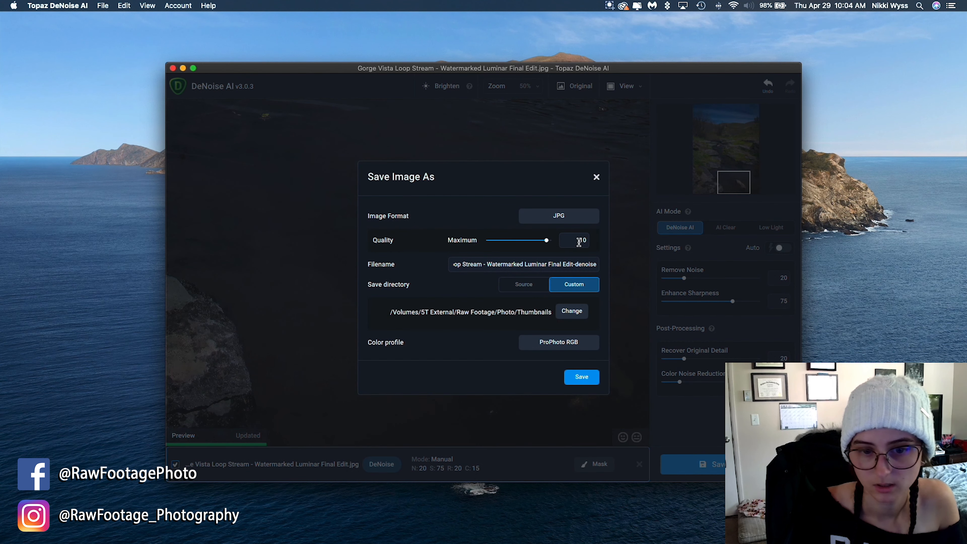
{"action": "left_click", "coordinate": [567, 311]}
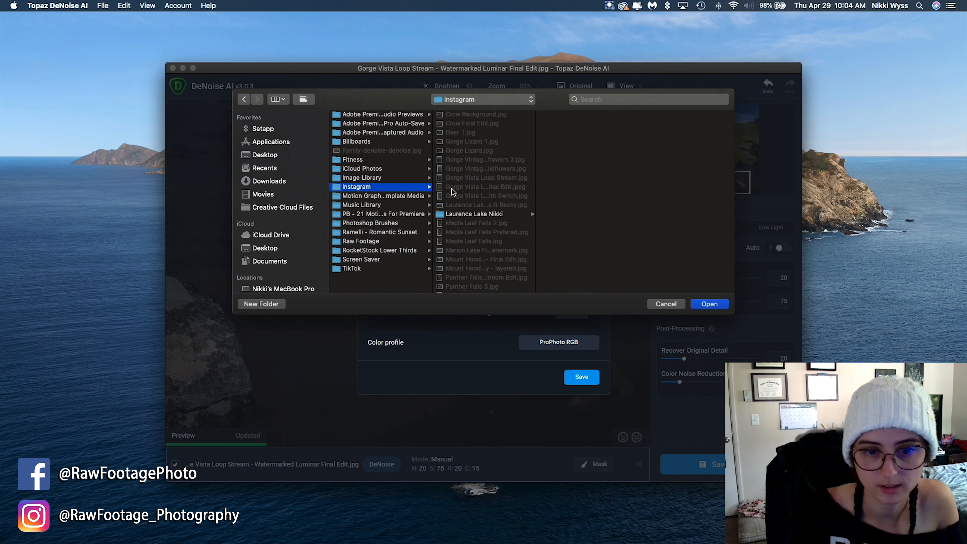
{"action": "scroll", "coordinate": [472, 220], "scroll_direction": "down", "scroll_amount": 5}
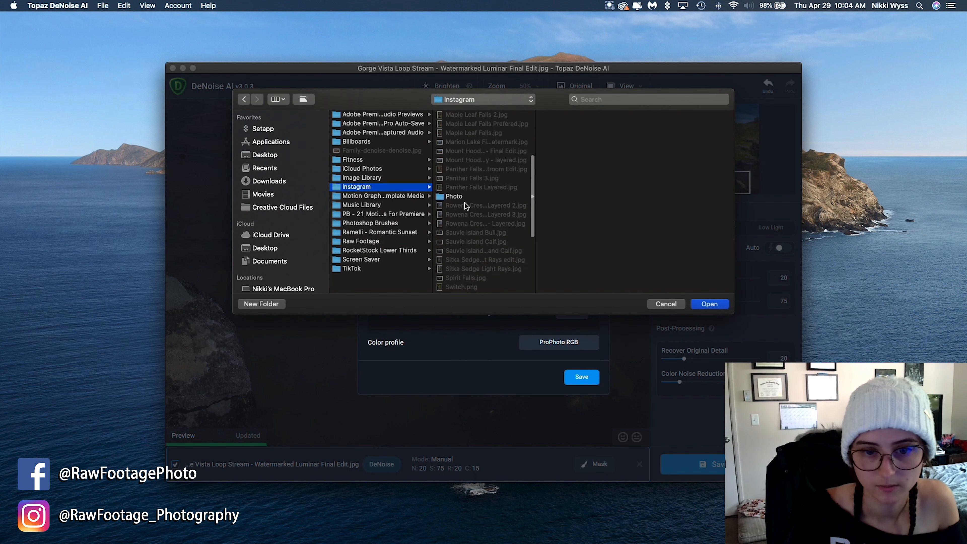
{"action": "left_click", "coordinate": [460, 195]}
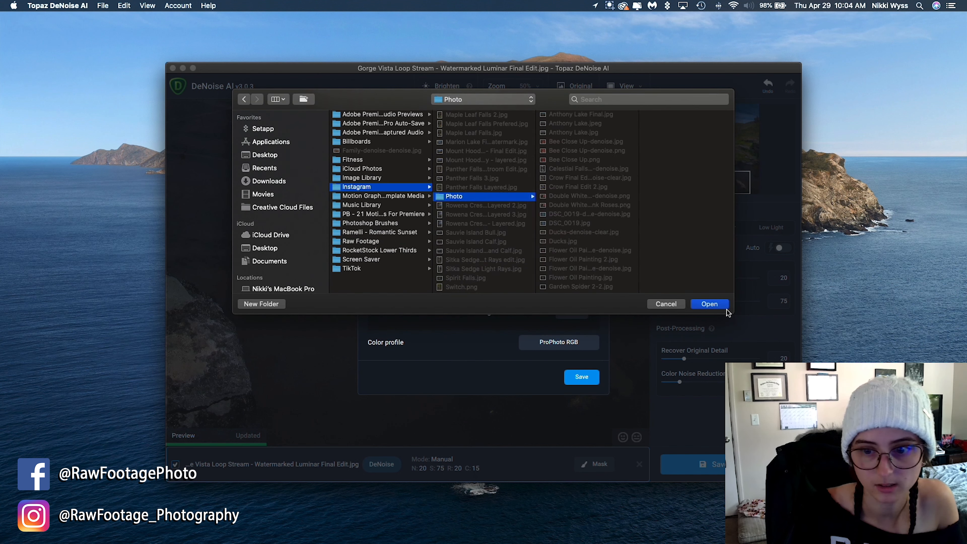
{"action": "left_click", "coordinate": [715, 304]}
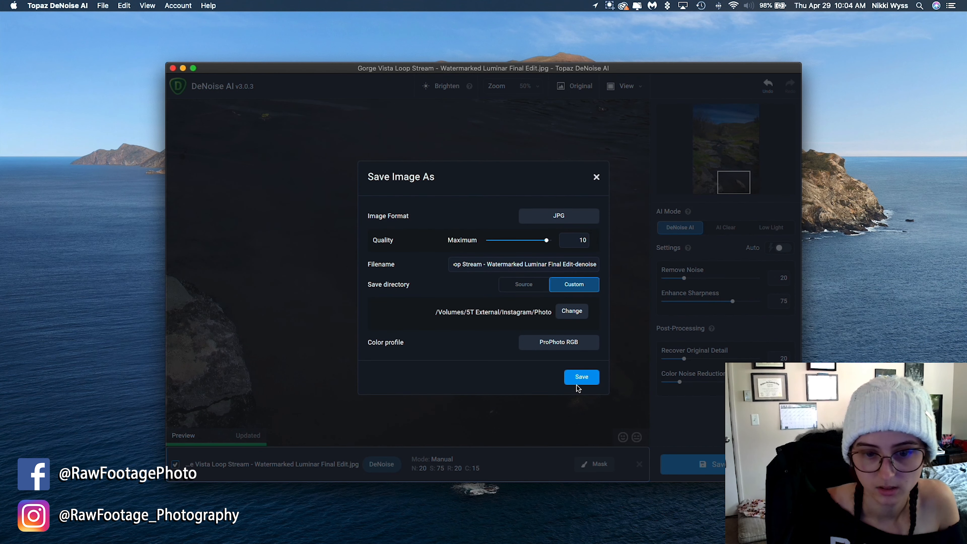
{"action": "left_click", "coordinate": [580, 378]}
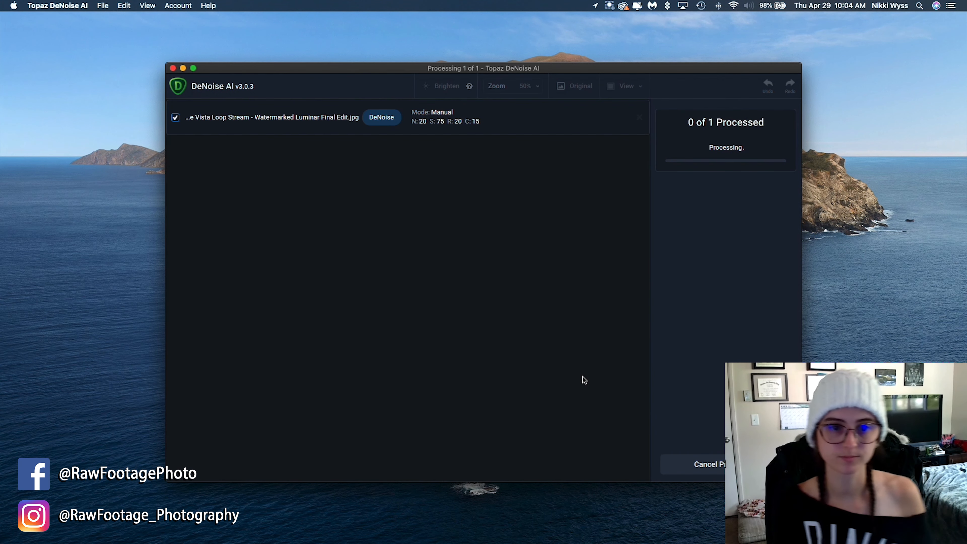